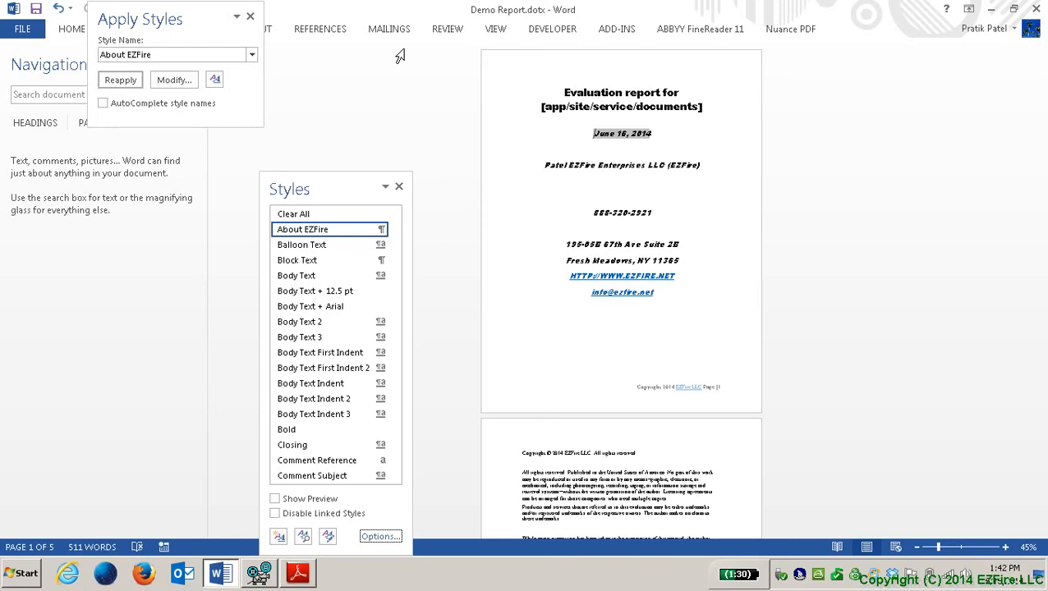
Step: In Style Pane Options, review the In use, In current document and All styles sets, keeping Recommended
{"action": "key", "text": "shift+Tab"}
{"action": "key", "text": "Tab"}
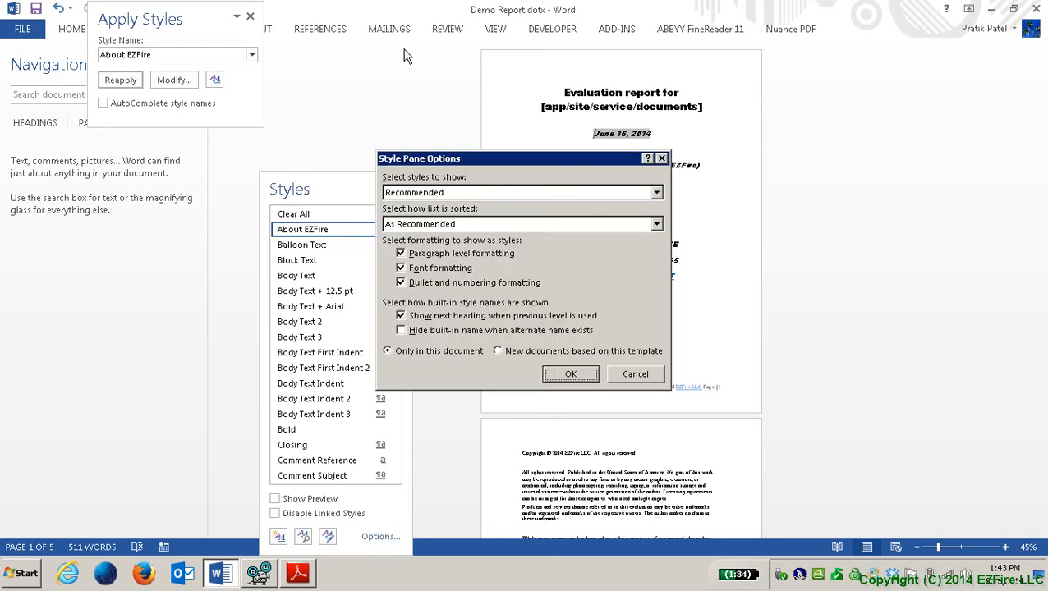
{"action": "key", "text": "Tab"}
{"action": "key", "text": "Tab"}
{"action": "key", "text": "alt+Down"}
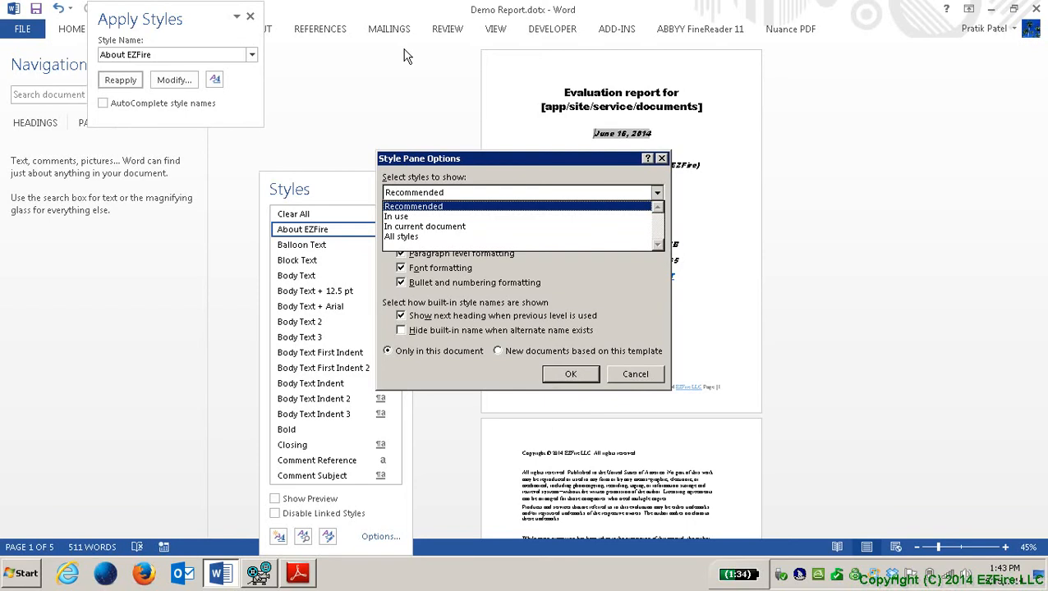
{"action": "key", "text": "Down"}
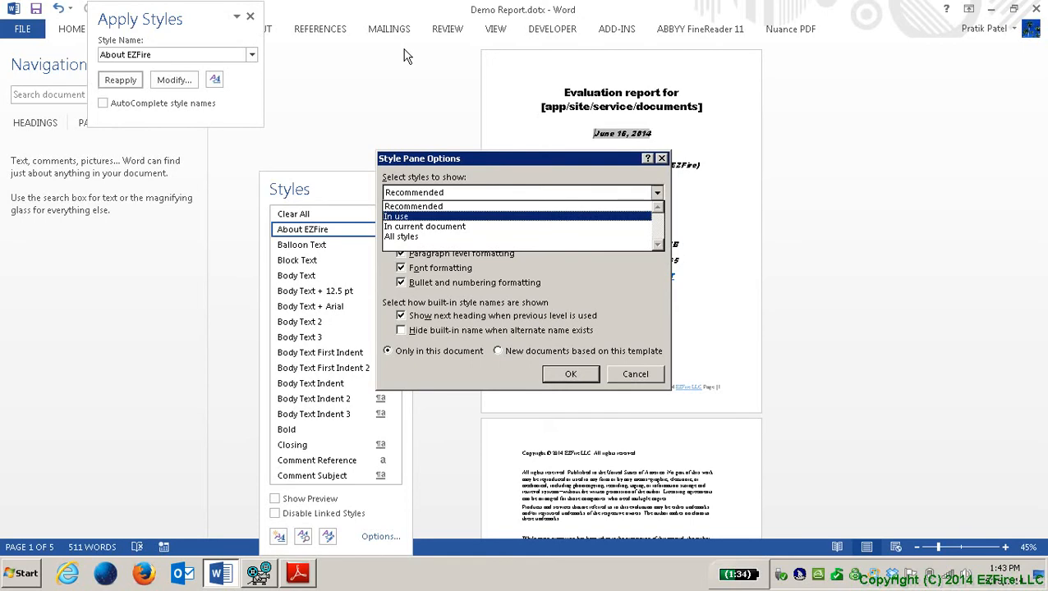
{"action": "key", "text": "Down"}
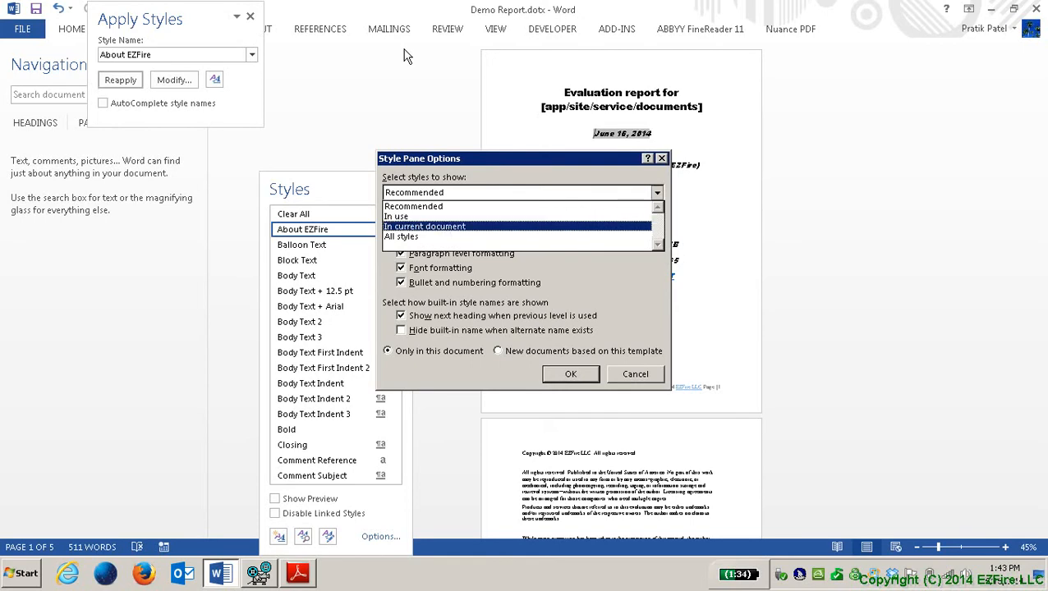
{"action": "key", "text": "Down"}
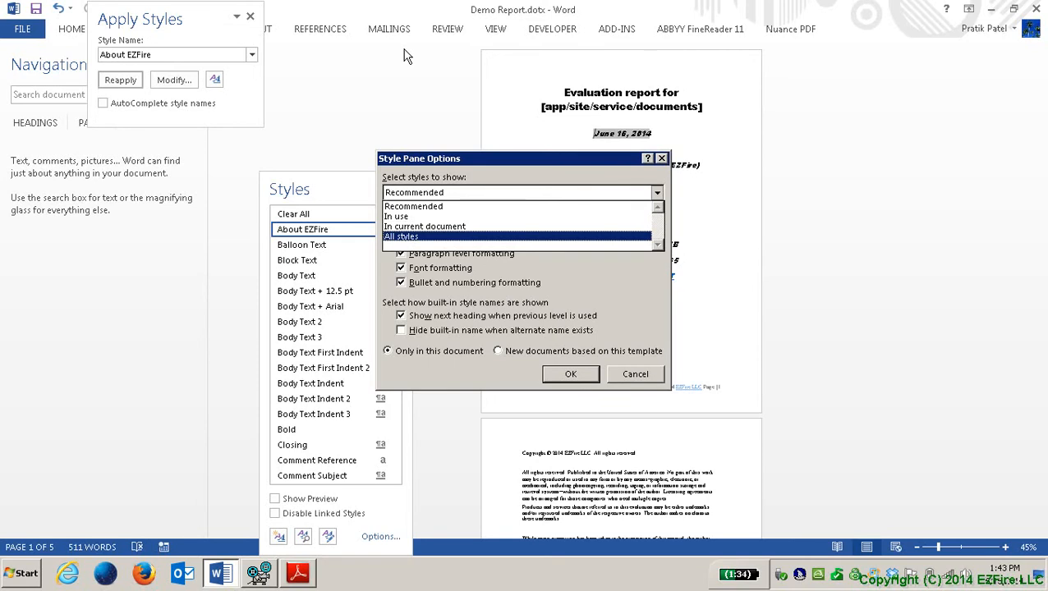
{"action": "key", "text": "Up"}
{"action": "key", "text": "Up"}
{"action": "key", "text": "Up"}
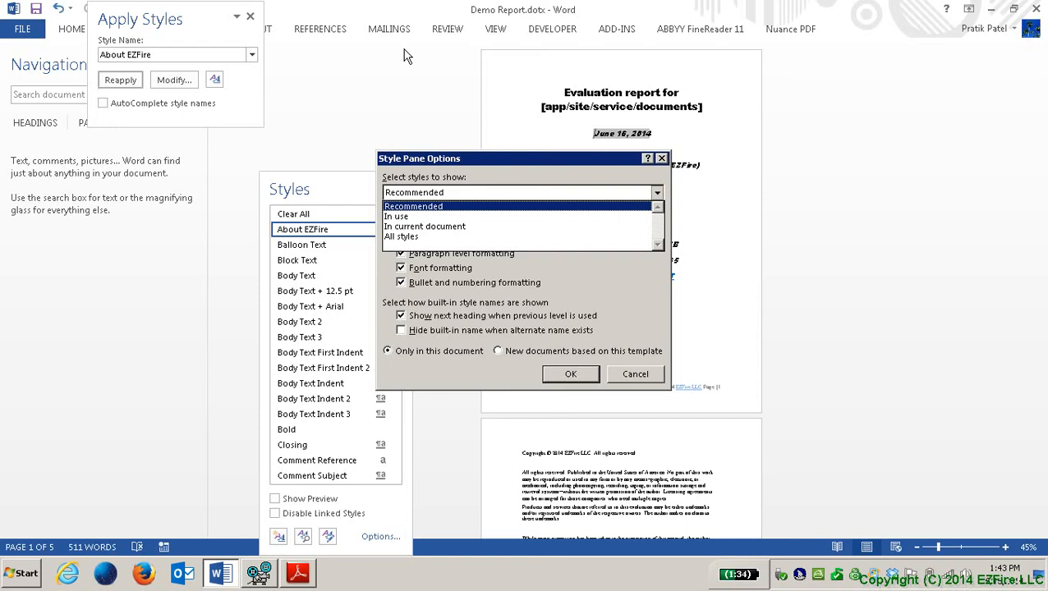
{"action": "key", "text": "Tab"}
{"action": "key", "text": "alt+Down"}
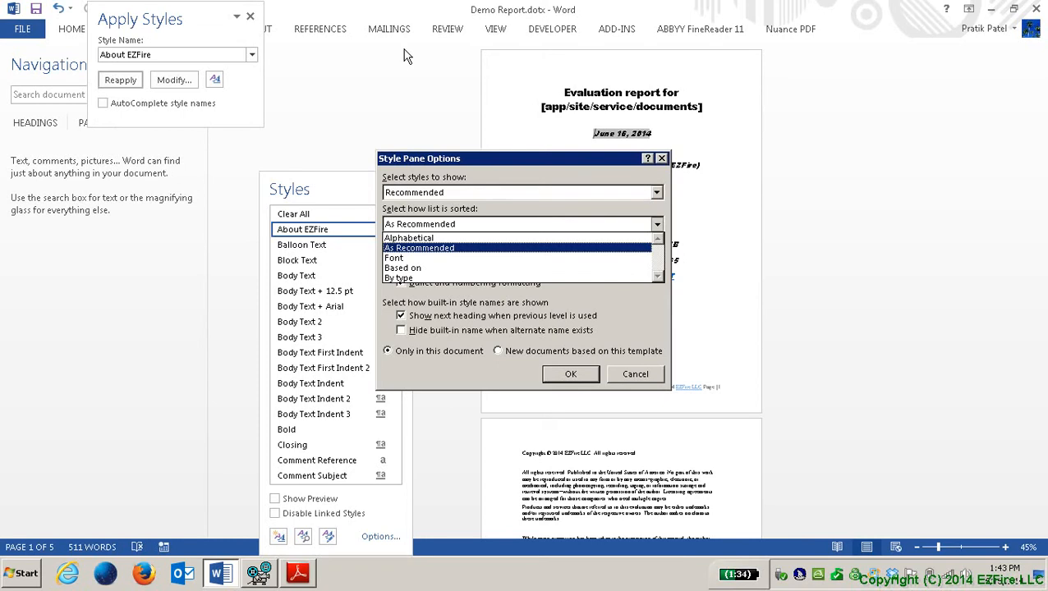
Step: Keep As Recommended sorting and save the Style Pane settings for new documents based on this template
{"action": "key", "text": "Tab"}
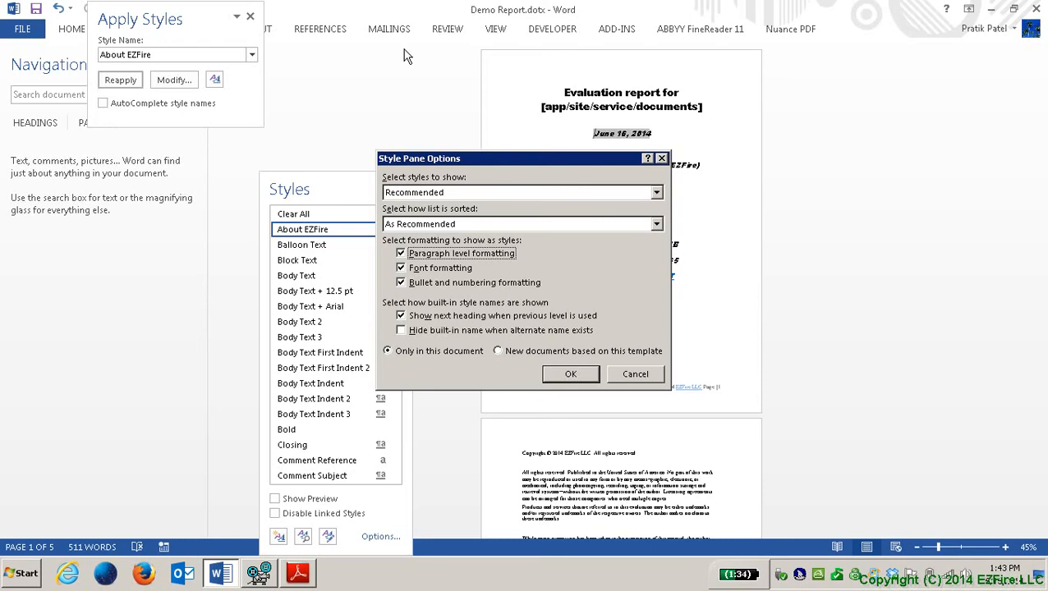
{"action": "key", "text": "Tab"}
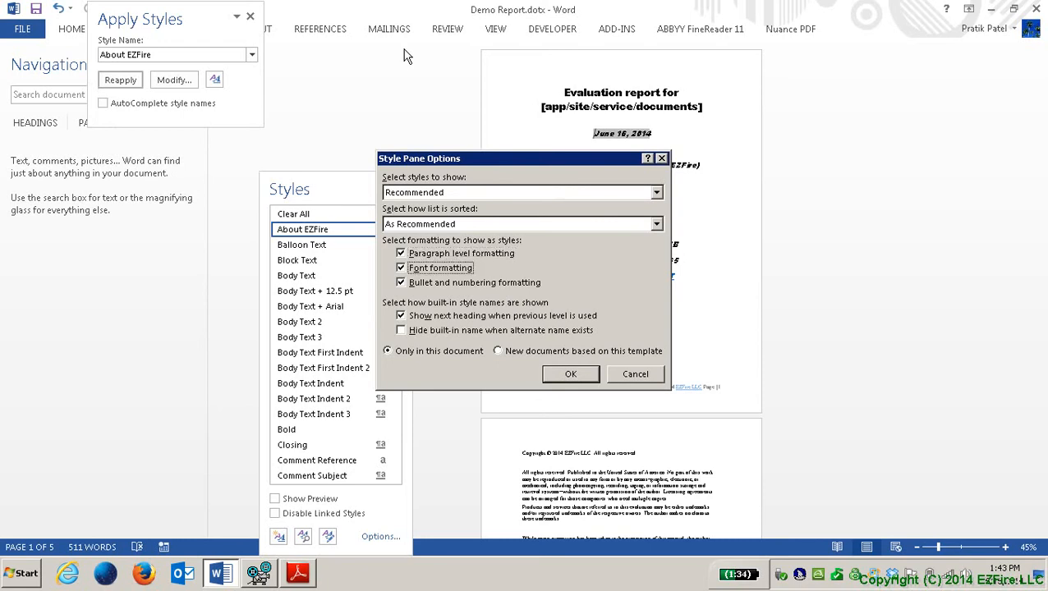
{"action": "key", "text": "Tab"}
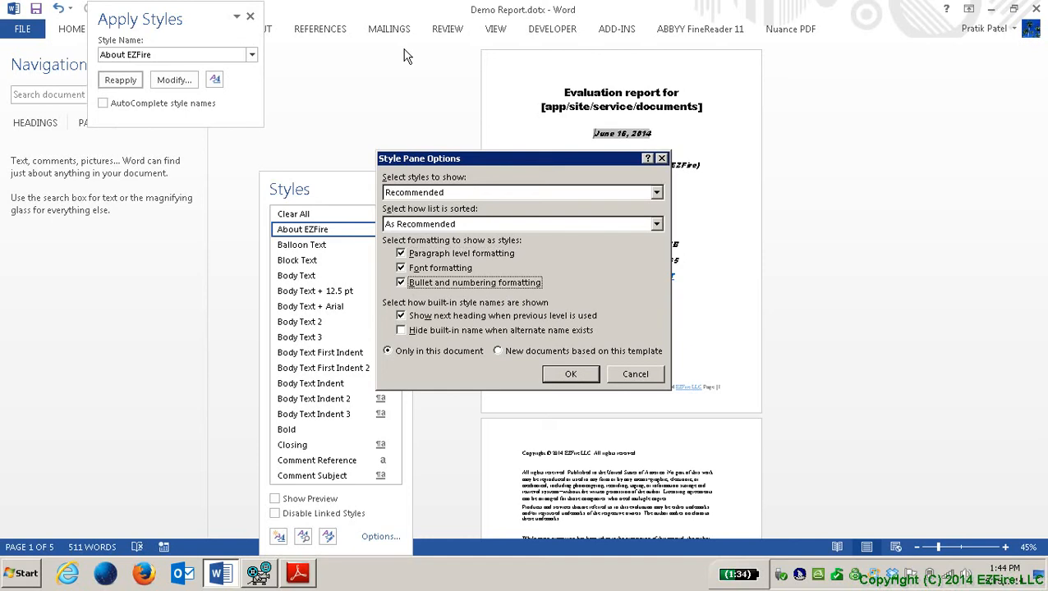
{"action": "key", "text": "Tab"}
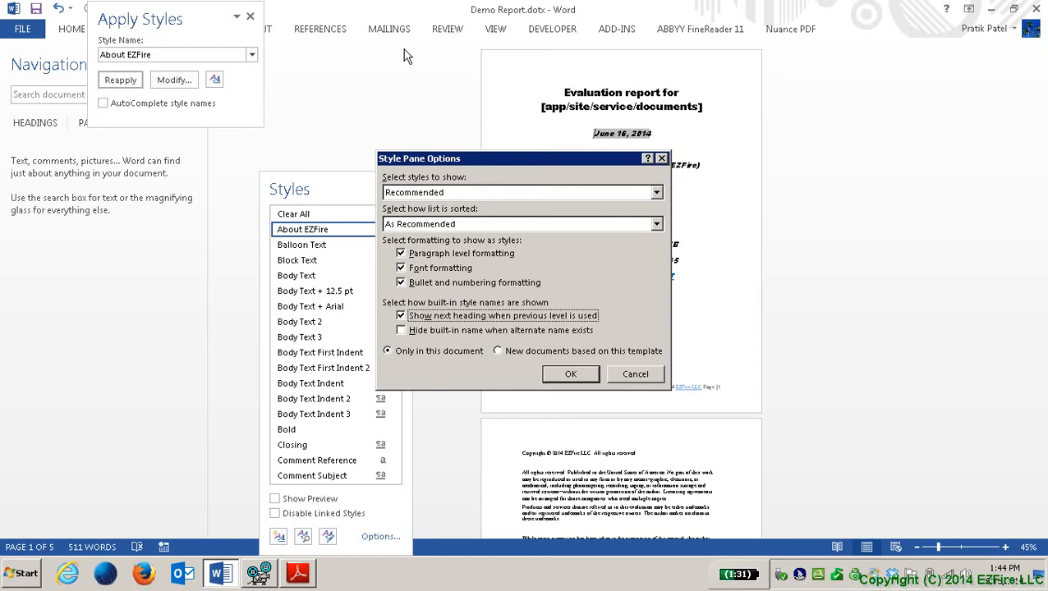
{"action": "key", "text": "Tab"}
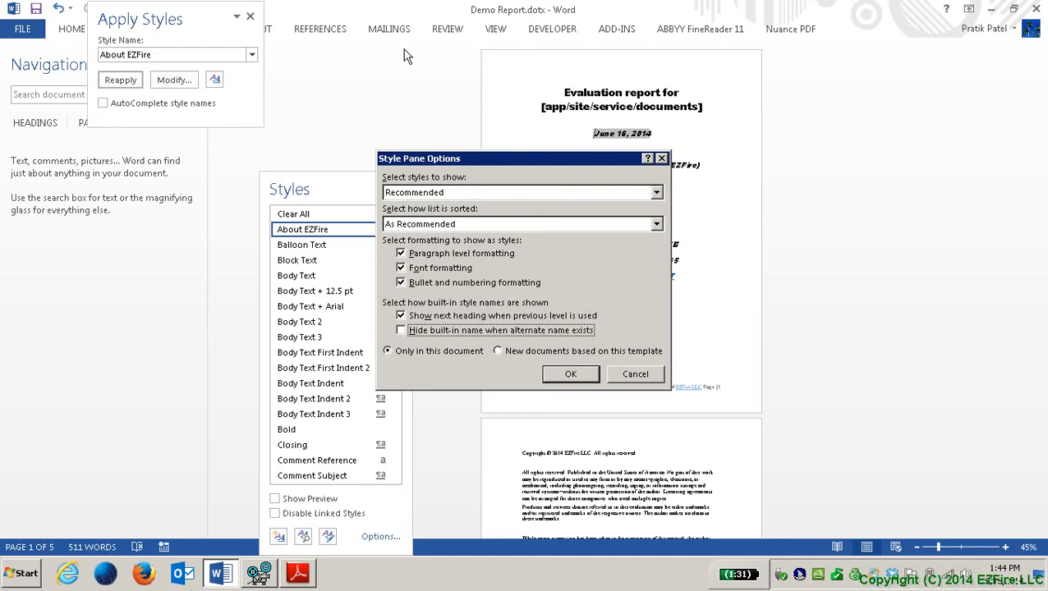
{"action": "key", "text": "Tab"}
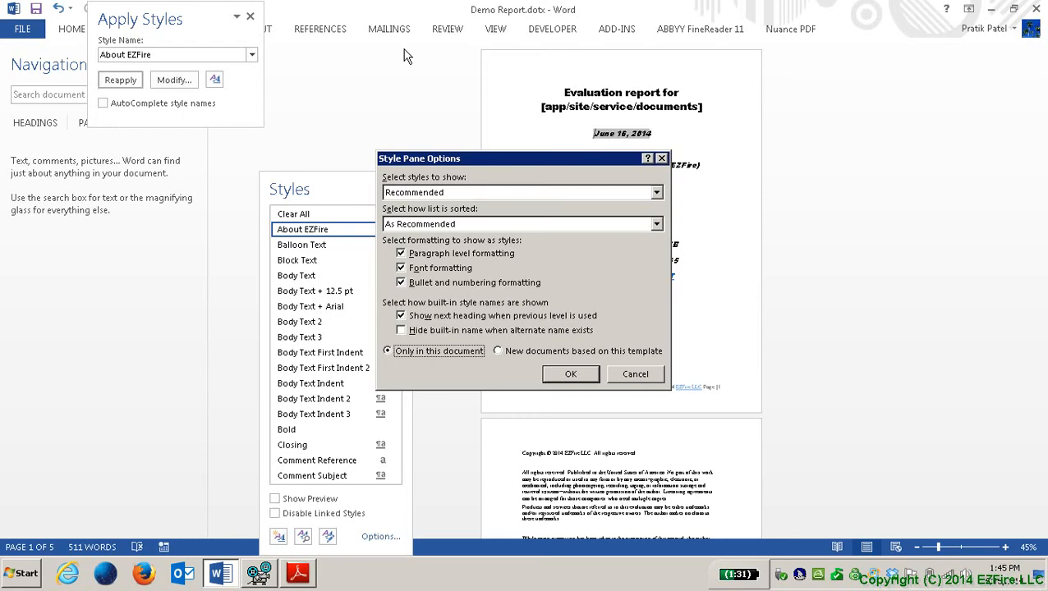
{"action": "key", "text": "Right"}
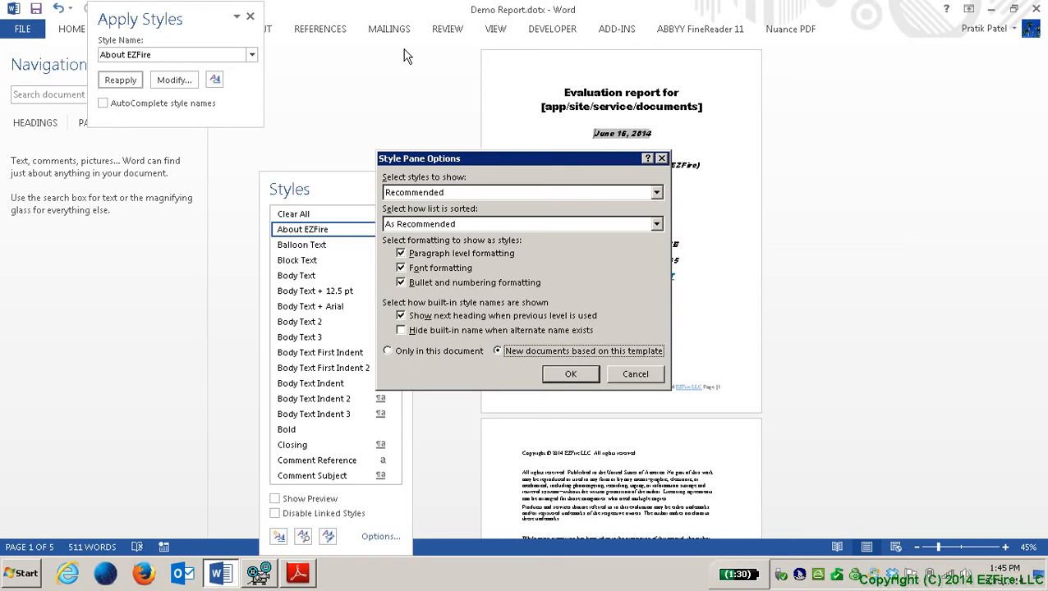
{"action": "key", "text": "Tab"}
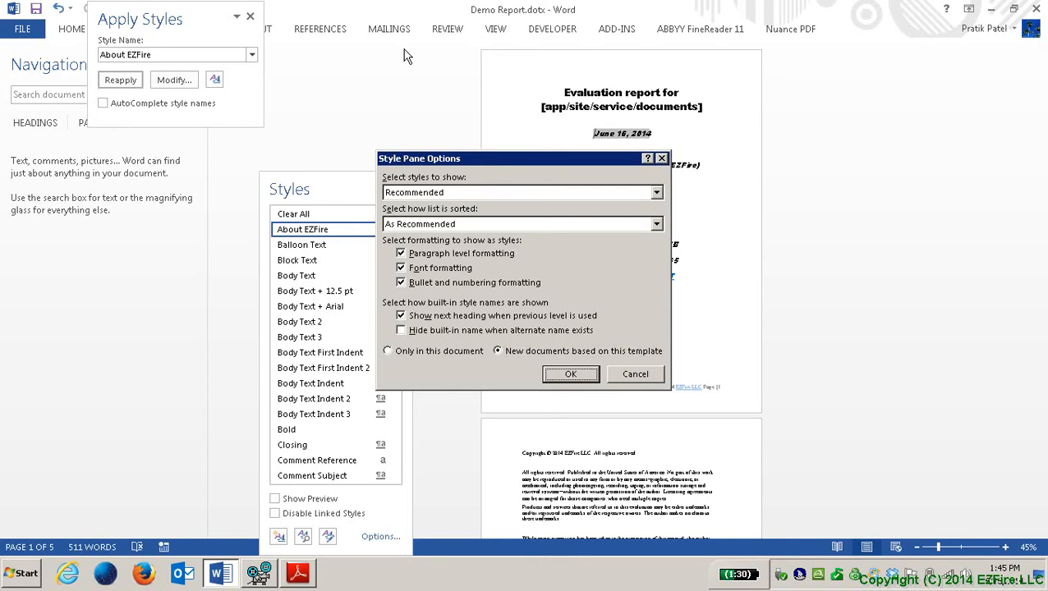
{"action": "key", "text": "Return"}
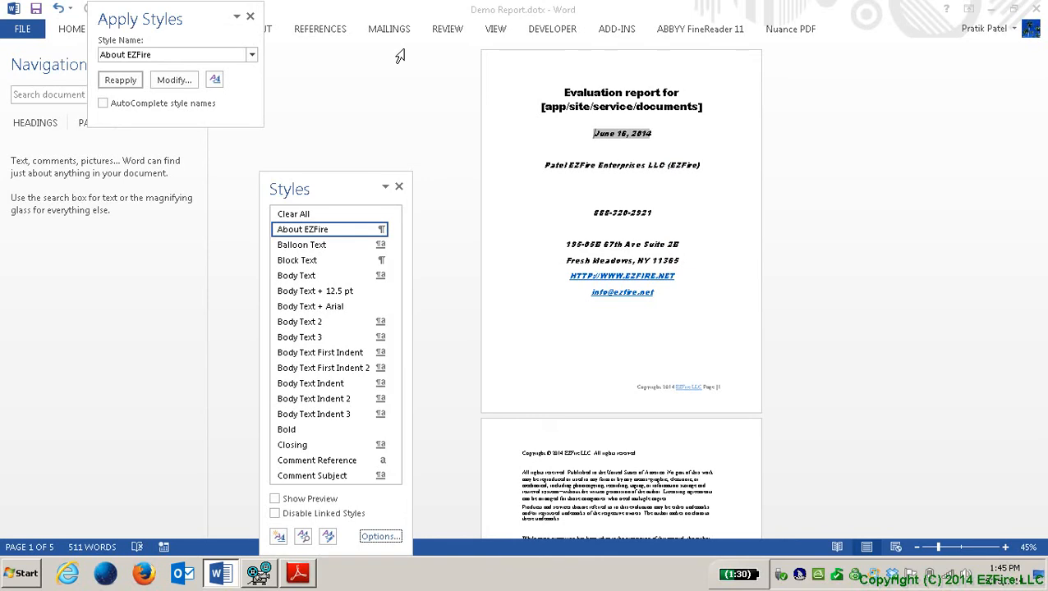
Step: Open the Manage Styles dialog from the Styles pane
{"action": "key", "text": "Tab"}
{"action": "key", "text": "shift+Tab"}
{"action": "key", "text": "shift+Tab"}
{"action": "key", "text": "Return"}
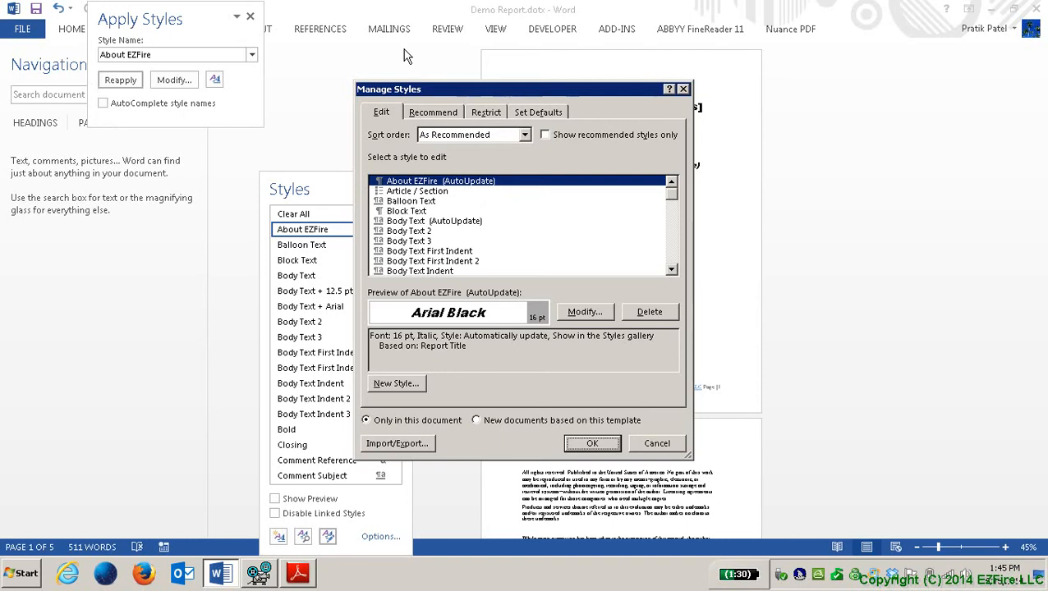
Step: Keep the As Recommended sort order and open Body Text (AutoUpdate) in Modify Style
{"action": "key", "text": "Tab"}
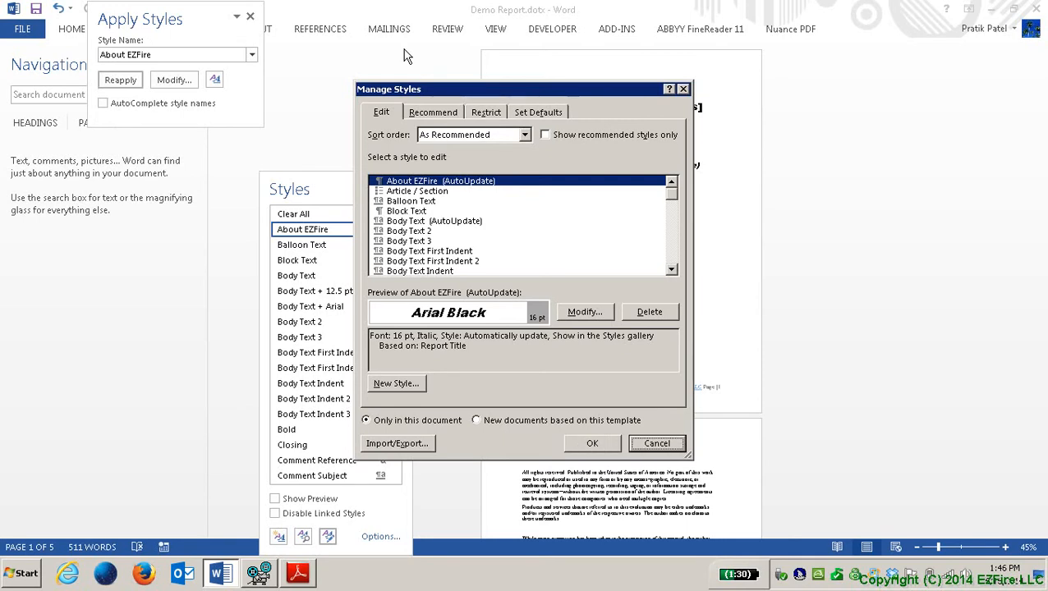
{"action": "key", "text": "Tab"}
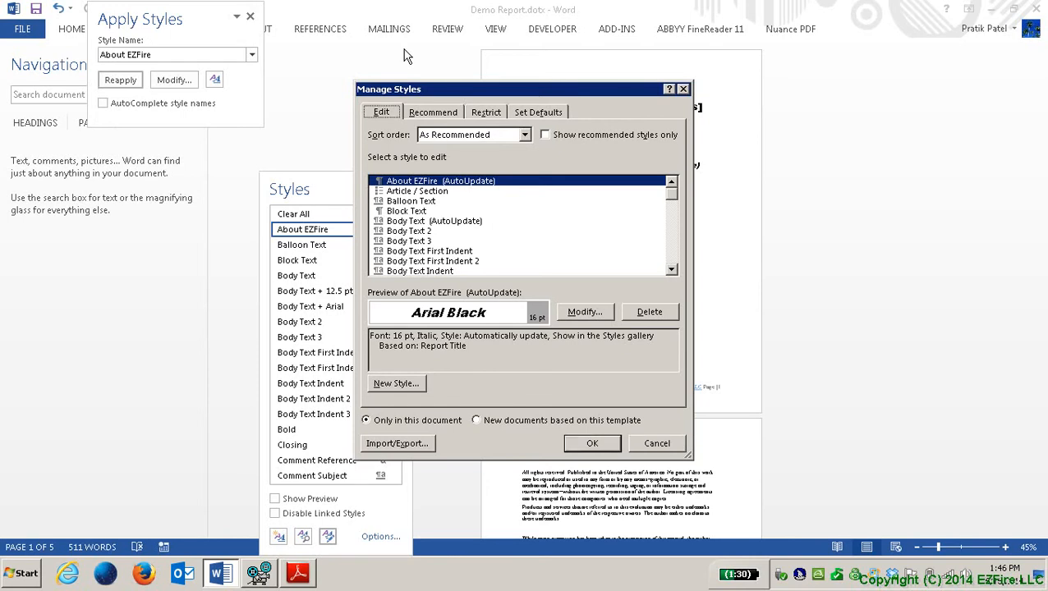
{"action": "key", "text": "Tab"}
{"action": "key", "text": "alt+Down"}
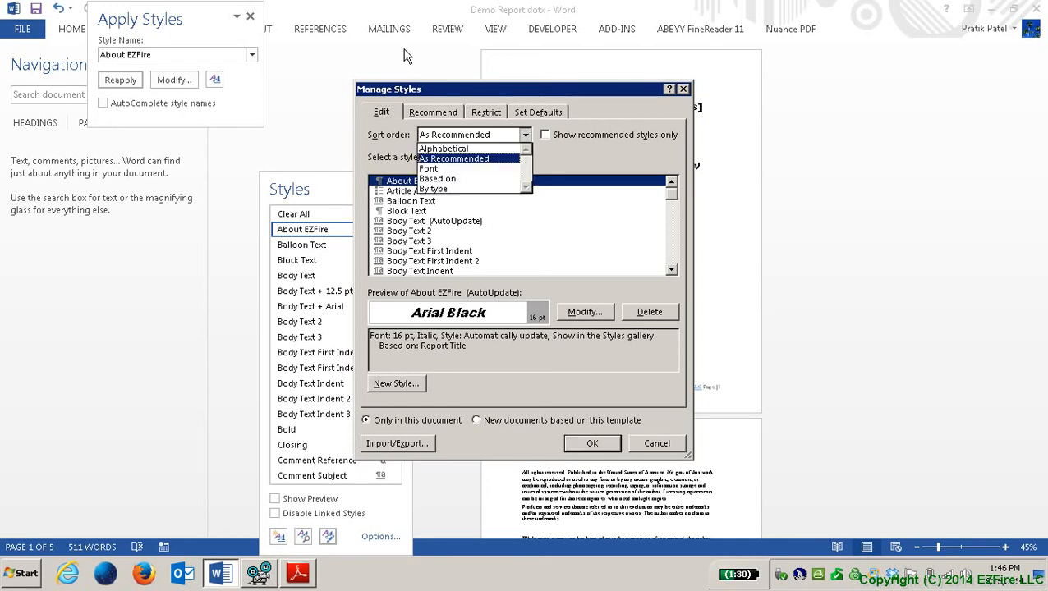
{"action": "key", "text": "Return"}
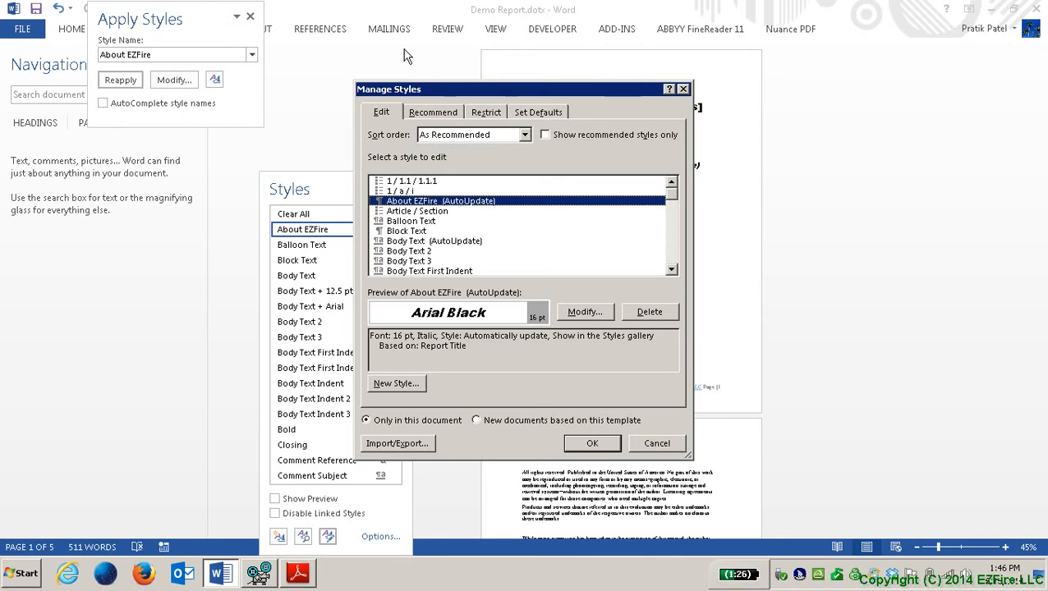
{"action": "key", "text": "Down"}
{"action": "key", "text": "Down"}
{"action": "key", "text": "Down"}
{"action": "key", "text": "Down"}
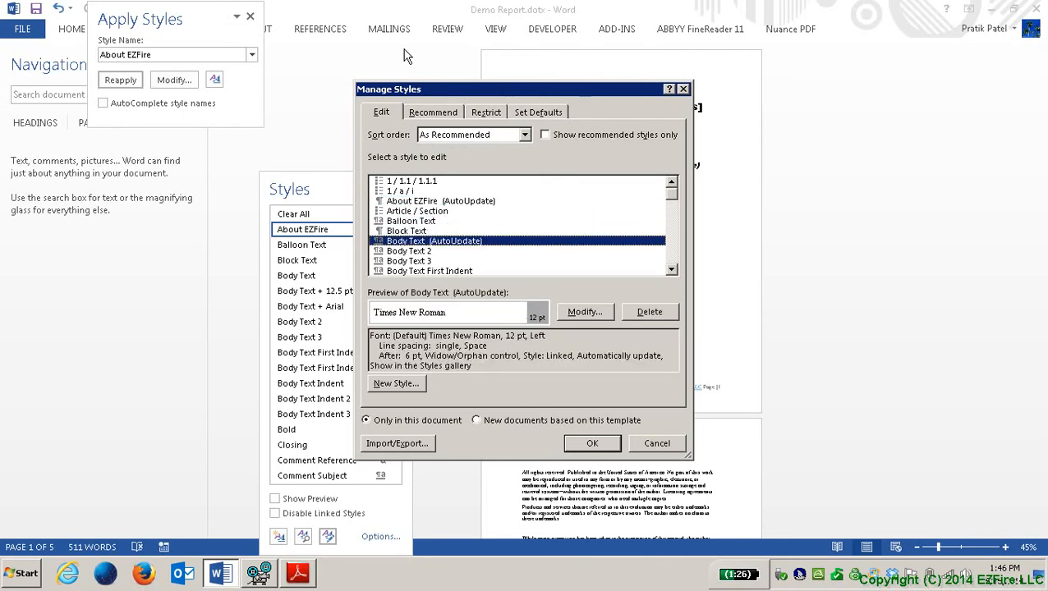
{"action": "key", "text": "Tab"}
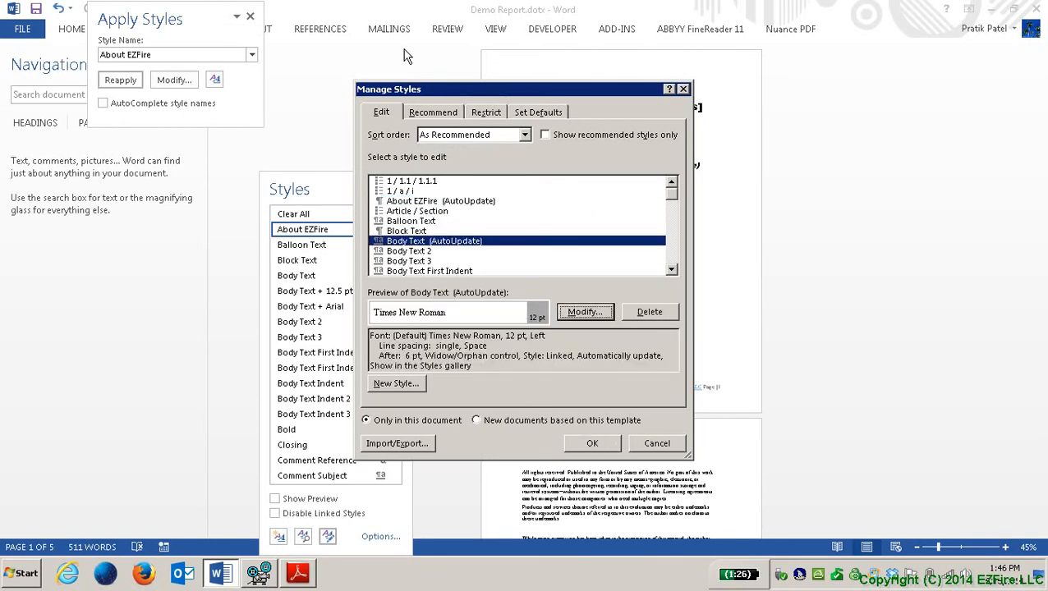
{"action": "key", "text": "Return"}
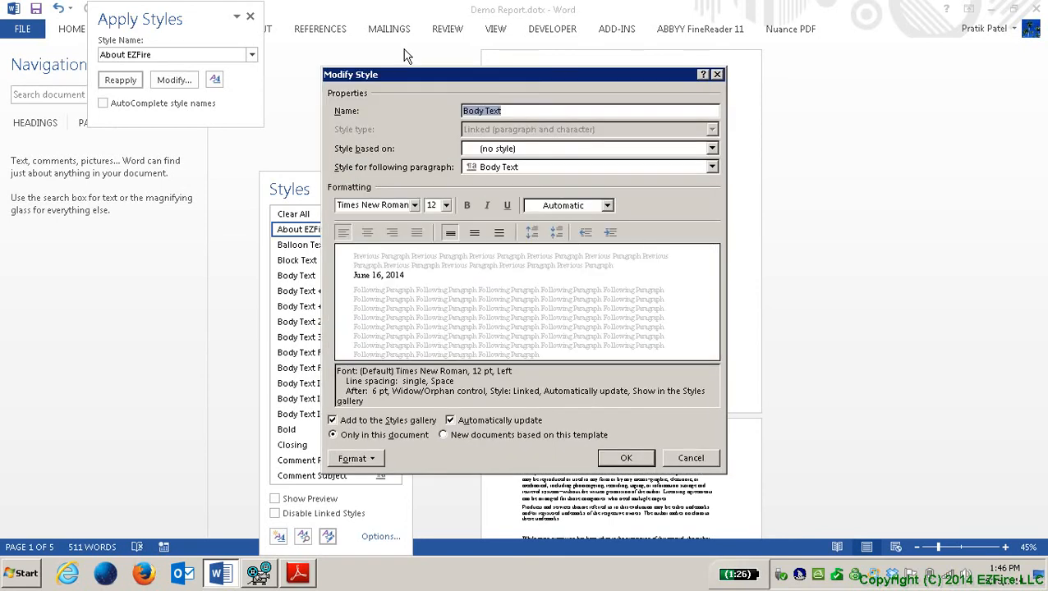
Step: Review Body Text's base-style and following-paragraph lists, keeping Body Text as the following style
{"action": "key", "text": "Tab"}
{"action": "key", "text": "alt+Down"}
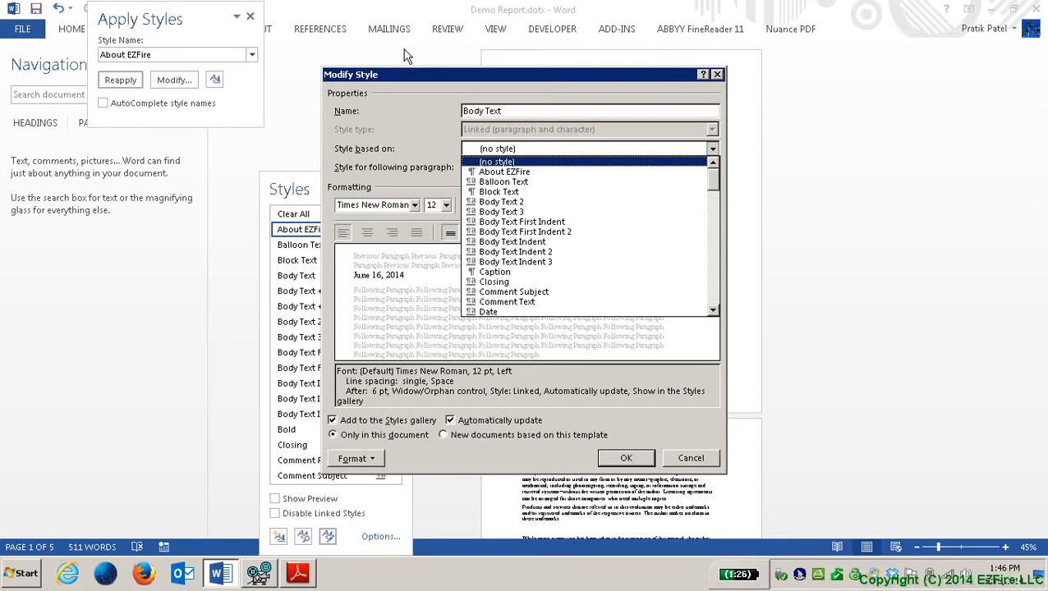
{"action": "key", "text": "Tab"}
{"action": "key", "text": "alt+Down"}
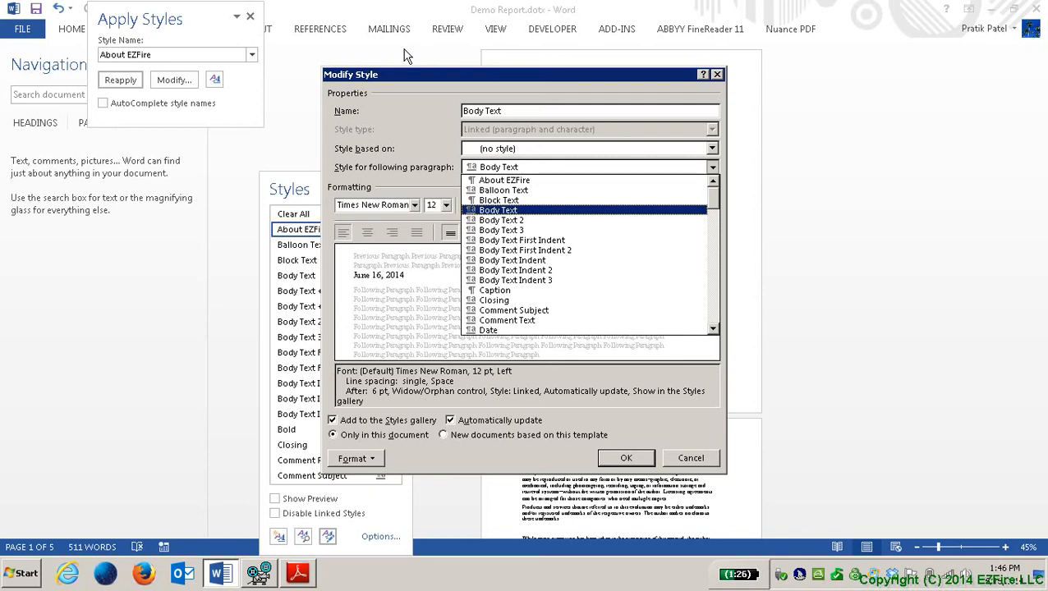
{"action": "key", "text": "Tab"}
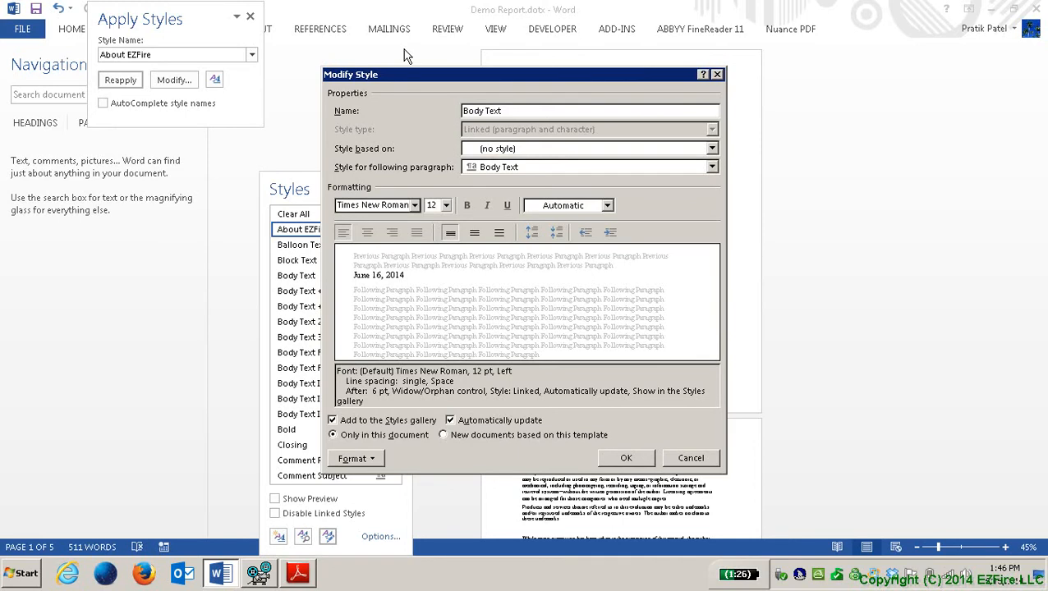
Step: Set the Body Text font to Tahoma instead of Times New Roman or Arial
{"action": "key", "text": "alt+Down"}
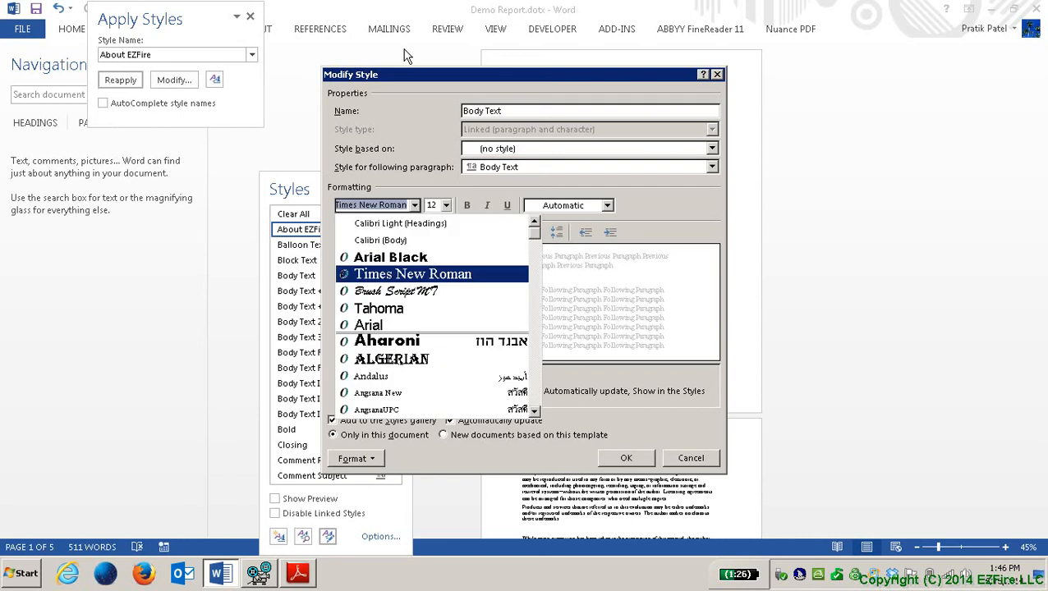
{"action": "key", "text": "Down"}
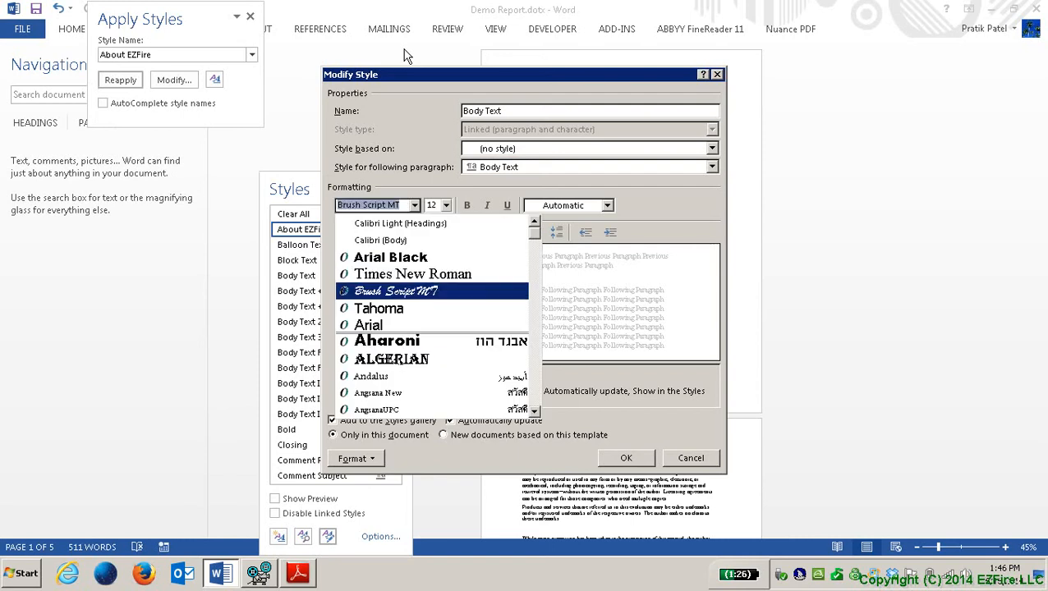
{"action": "key", "text": "Up"}
{"action": "key", "text": "Down"}
{"action": "key", "text": "Down"}
{"action": "key", "text": "Down"}
{"action": "key", "text": "Up"}
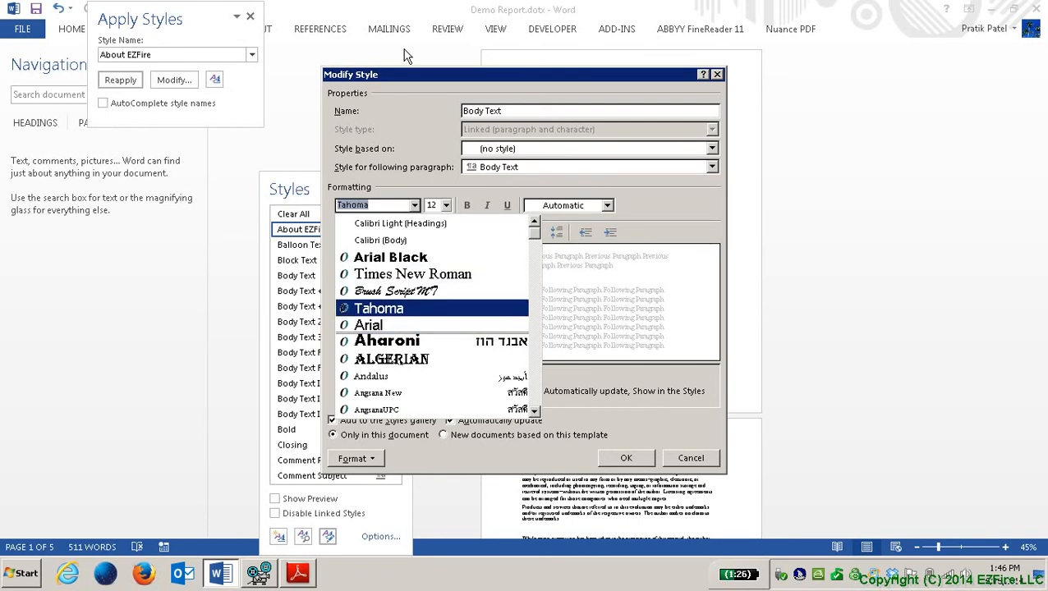
{"action": "key", "text": "Return"}
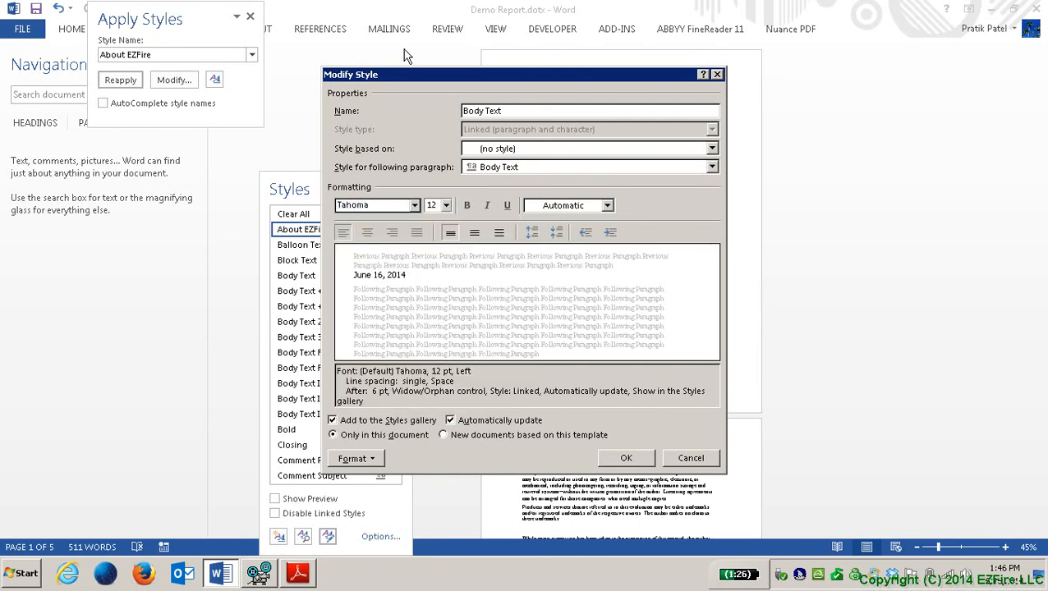
{"action": "key", "text": "Tab"}
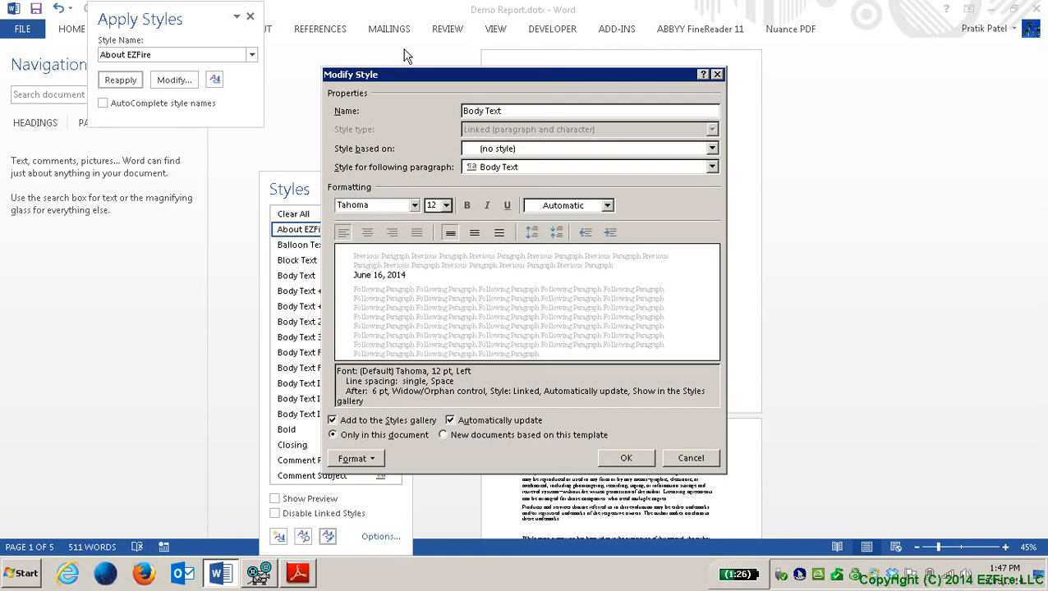
Step: Leave Body Text's size, colour and alignment unchanged and apply it to new documents from this template
{"action": "key", "text": "Tab"}
{"action": "key", "text": "Tab"}
{"action": "key", "text": "Tab"}
{"action": "key", "text": "Tab"}
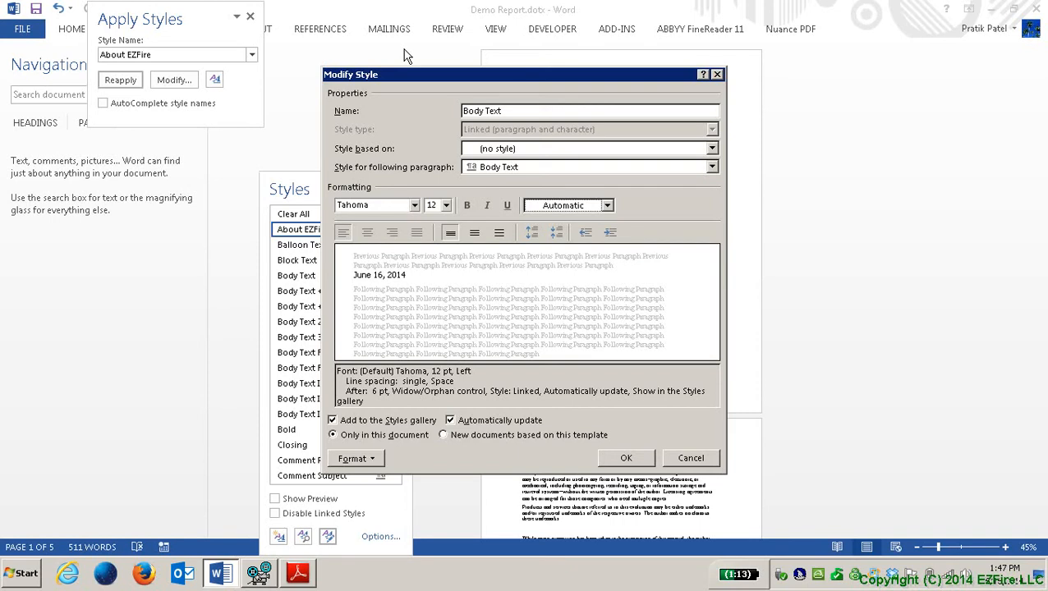
{"action": "key", "text": "Tab"}
{"action": "key", "text": "Tab"}
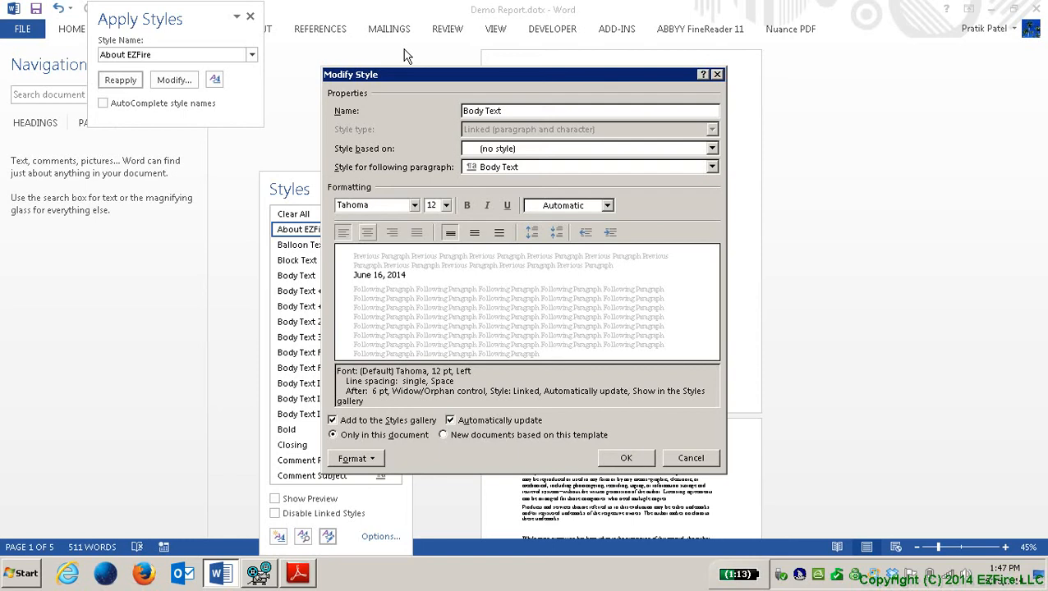
{"action": "key", "text": "Tab"}
{"action": "key", "text": "Tab"}
{"action": "key", "text": "Tab"}
{"action": "key", "text": "Tab"}
{"action": "key", "text": "Tab"}
{"action": "key", "text": "Tab"}
{"action": "key", "text": "Tab"}
{"action": "key", "text": "Tab"}
{"action": "key", "text": "Tab"}
{"action": "key", "text": "Tab"}
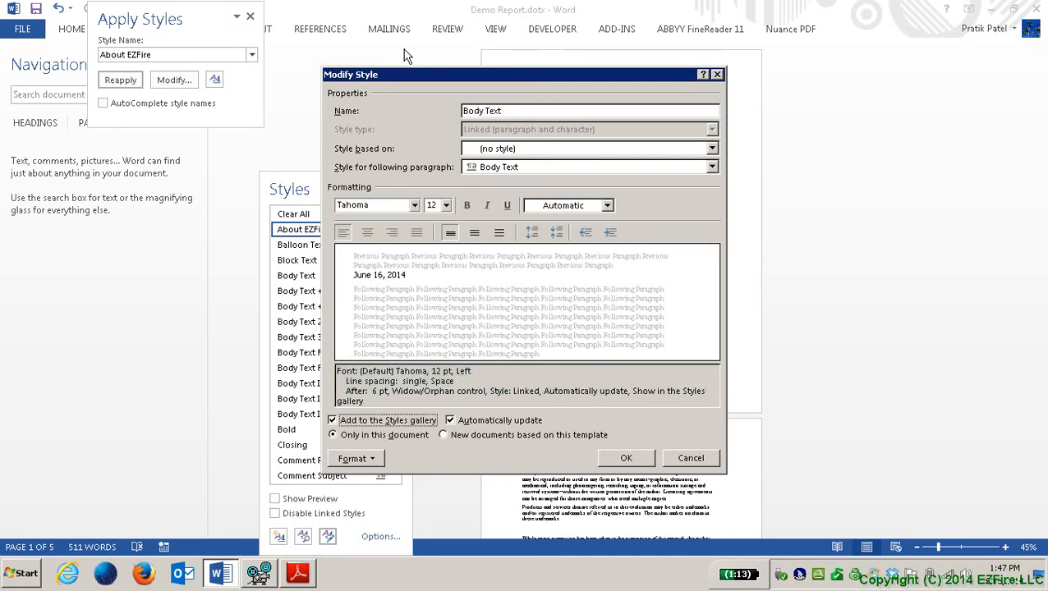
{"action": "key", "text": "shift+Tab"}
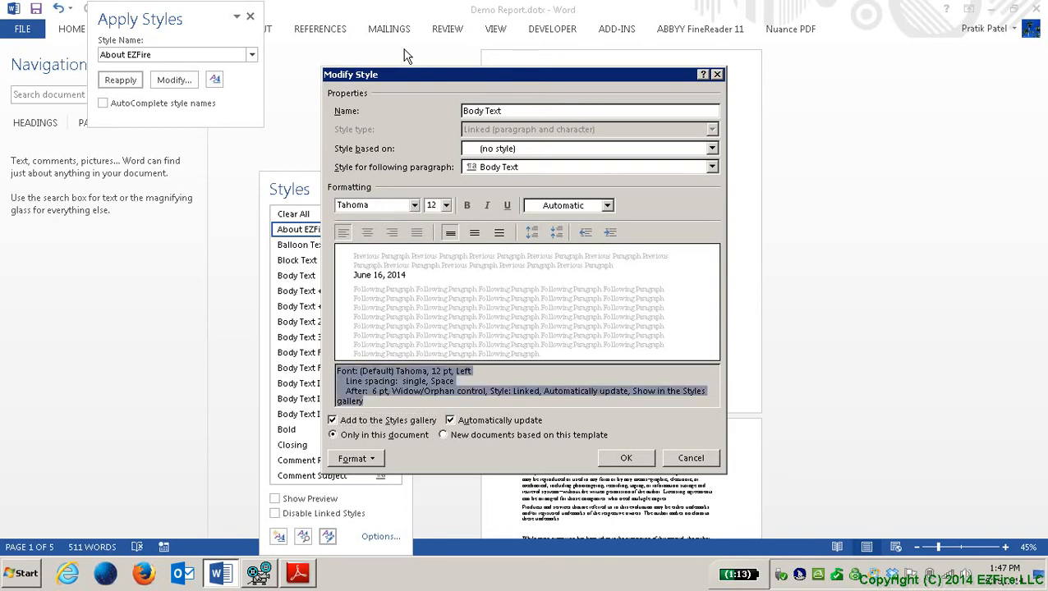
{"action": "key", "text": "Home"}
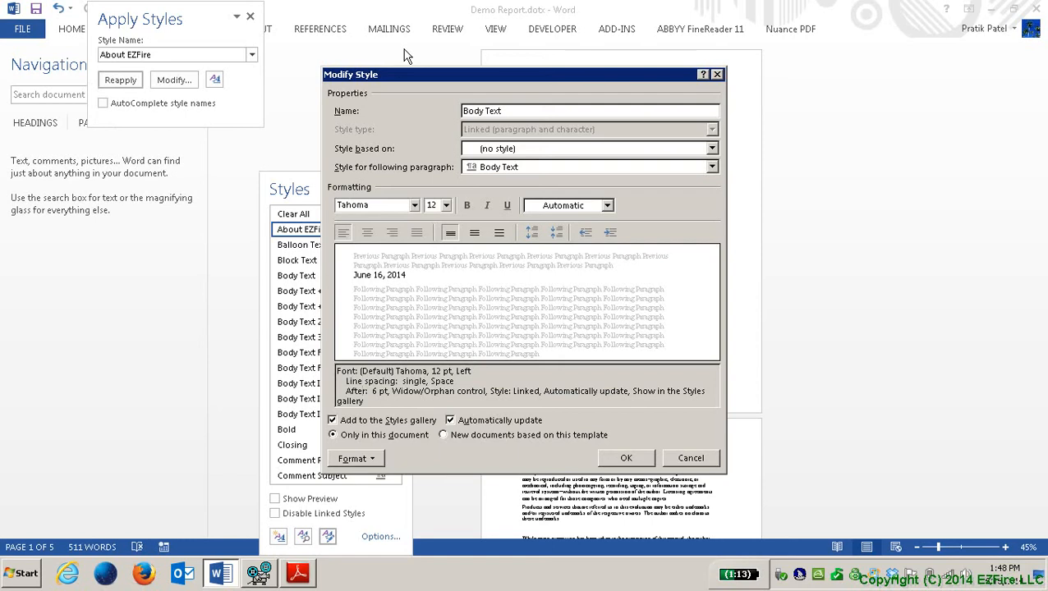
{"action": "key", "text": "Tab"}
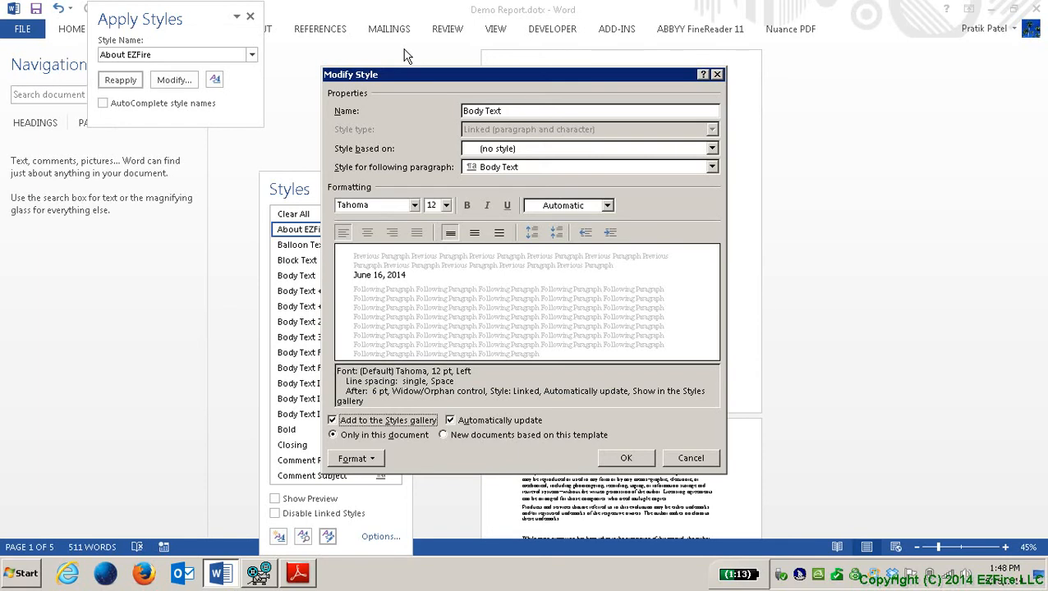
{"action": "key", "text": "Tab"}
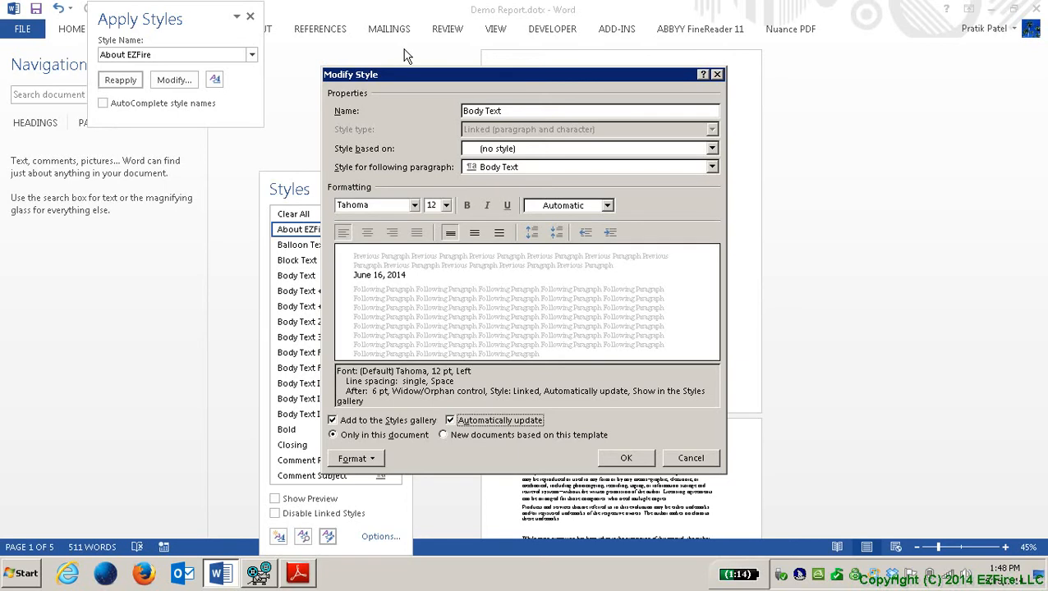
{"action": "key", "text": "Tab"}
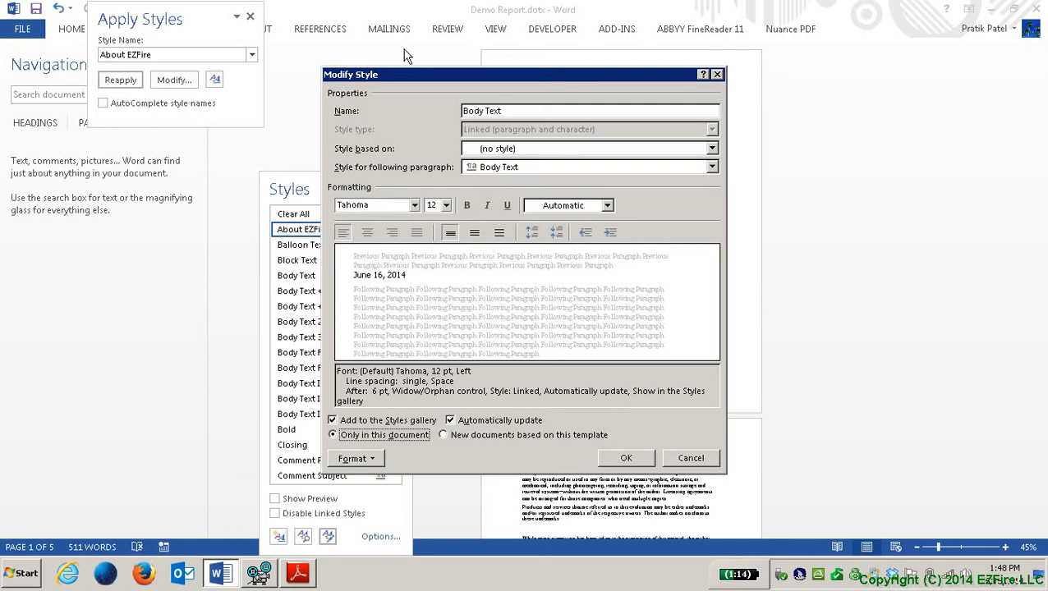
{"action": "key", "text": "Down"}
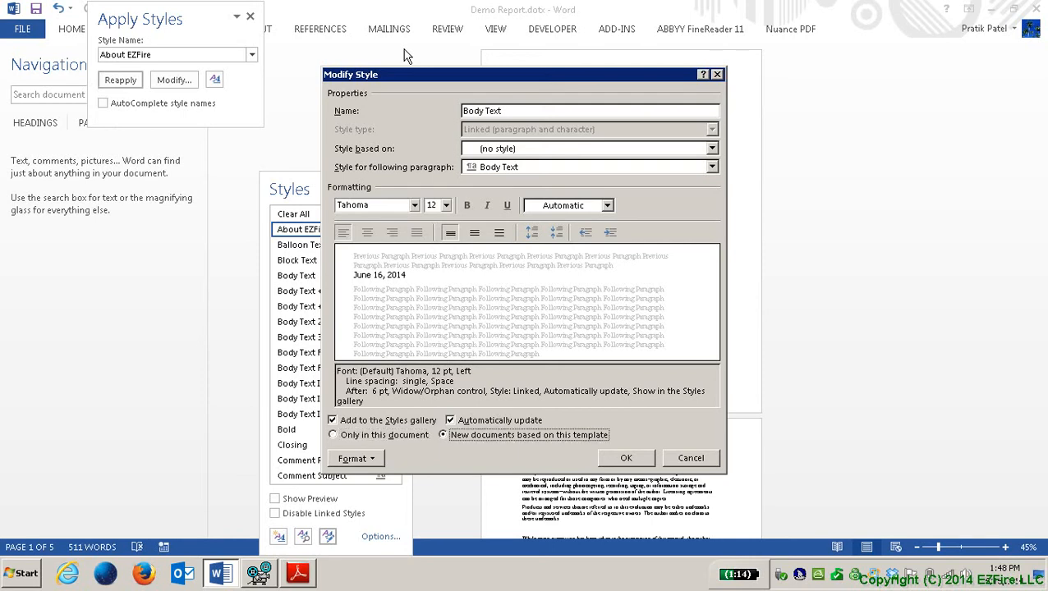
{"action": "key", "text": "Tab"}
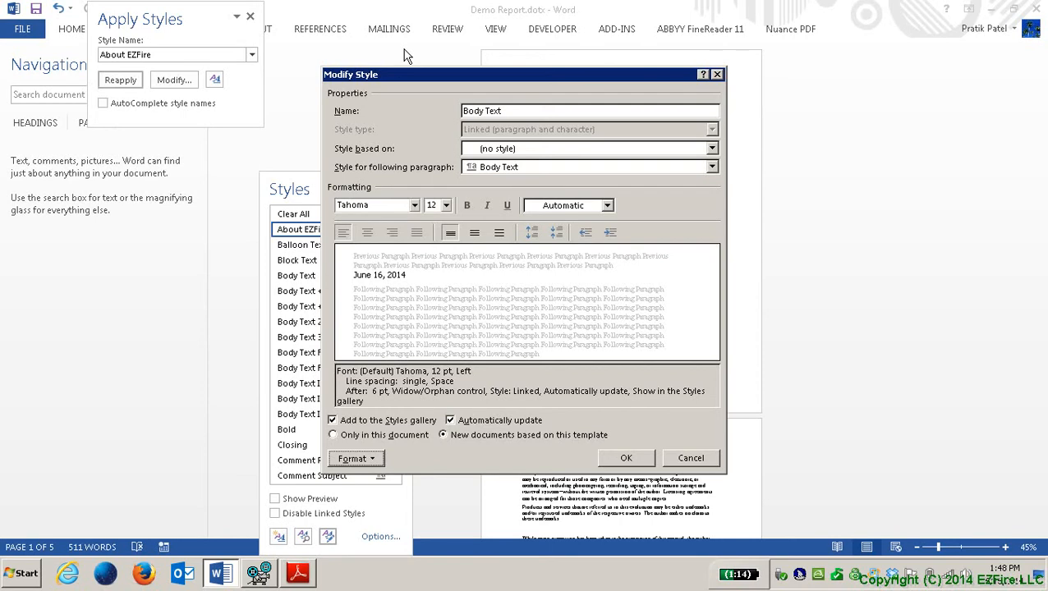
{"action": "key", "text": "space"}
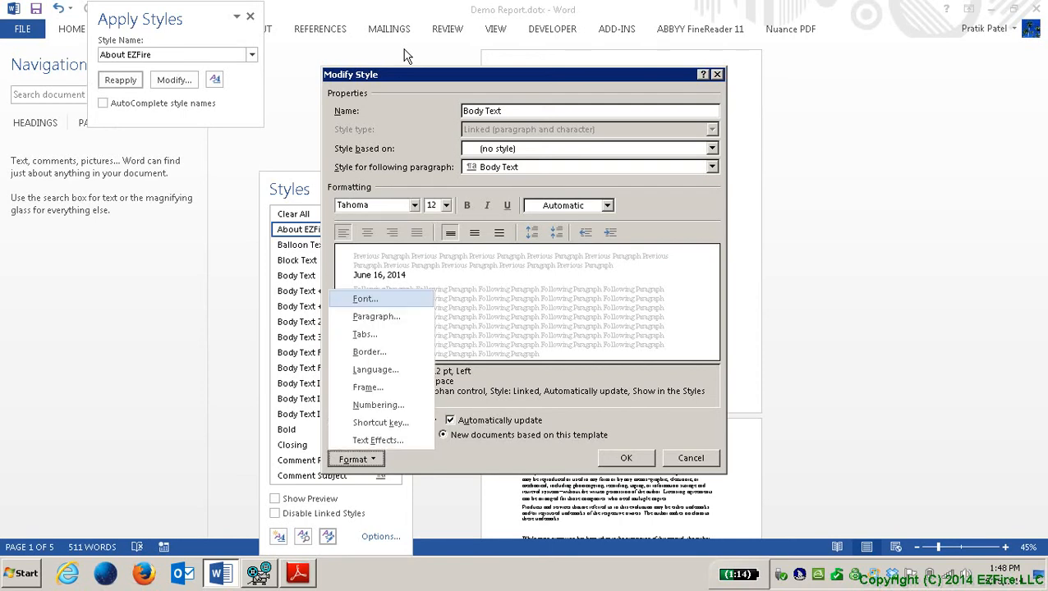
Step: Browse the Paragraph through Numbering format categories for Body Text and close the menu unchanged
{"action": "key", "text": "Down"}
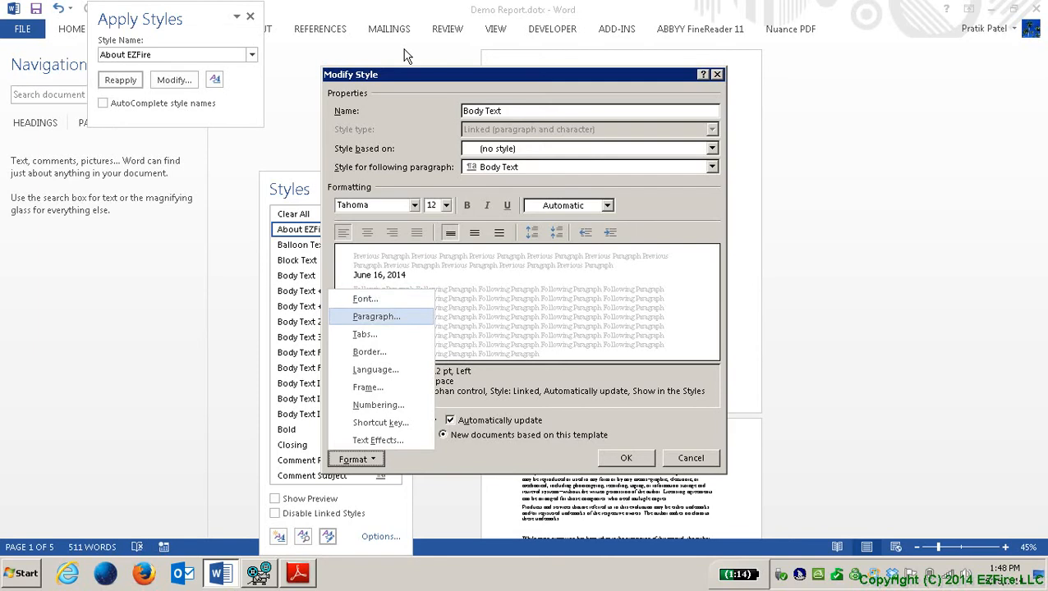
{"action": "key", "text": "Down"}
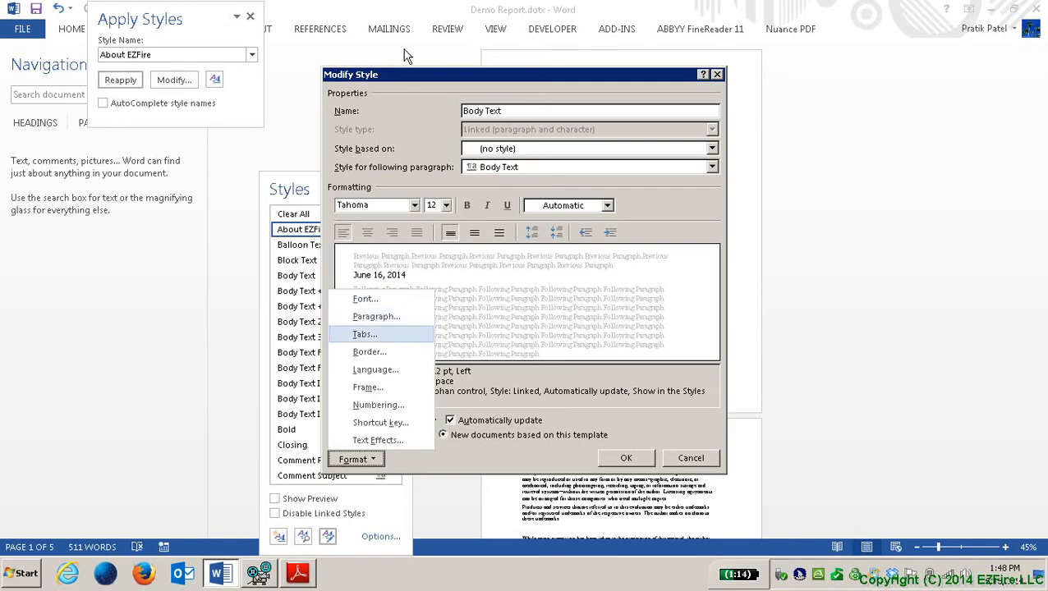
{"action": "key", "text": "Down"}
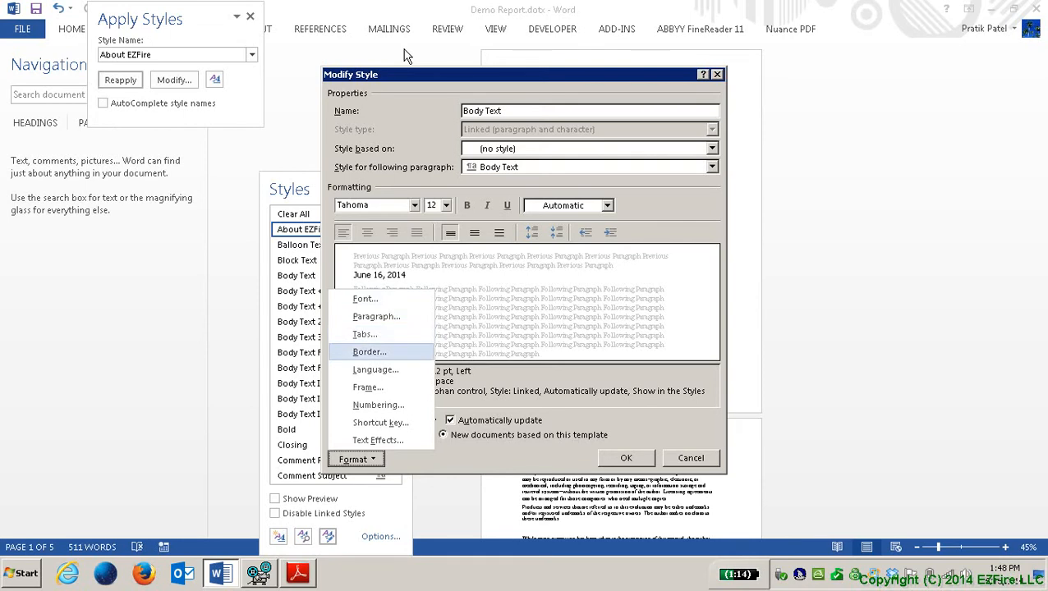
{"action": "key", "text": "Down"}
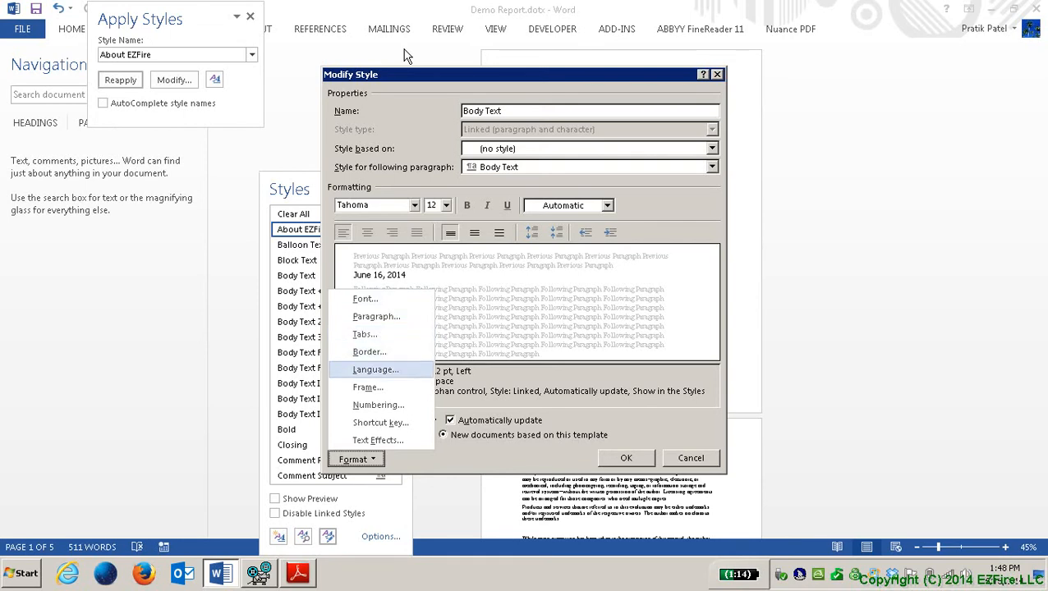
{"action": "key", "text": "Down"}
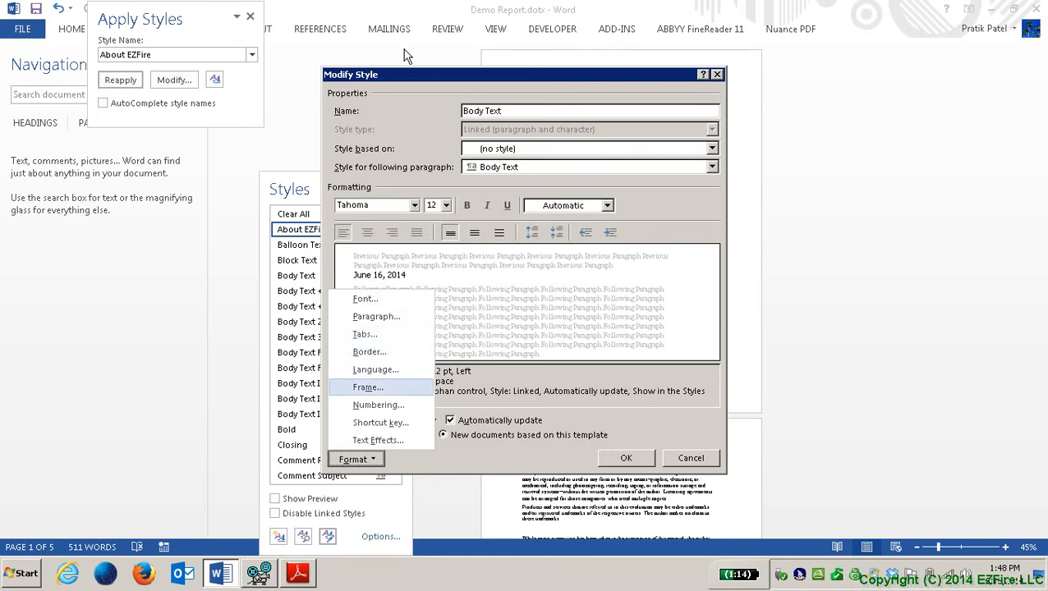
{"action": "key", "text": "Down"}
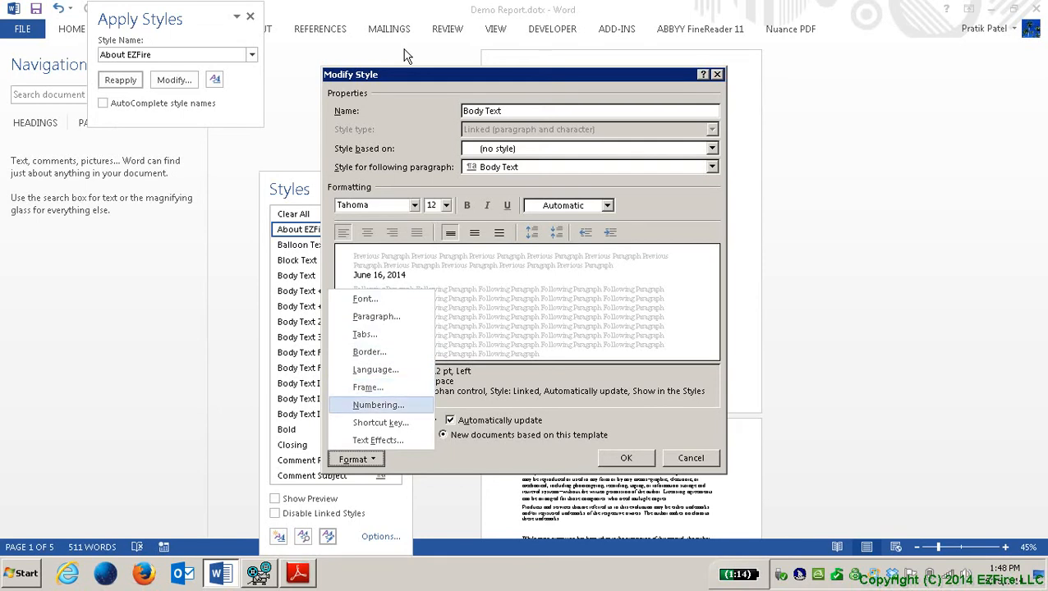
{"action": "key", "text": "Escape"}
{"action": "key", "text": "Tab"}
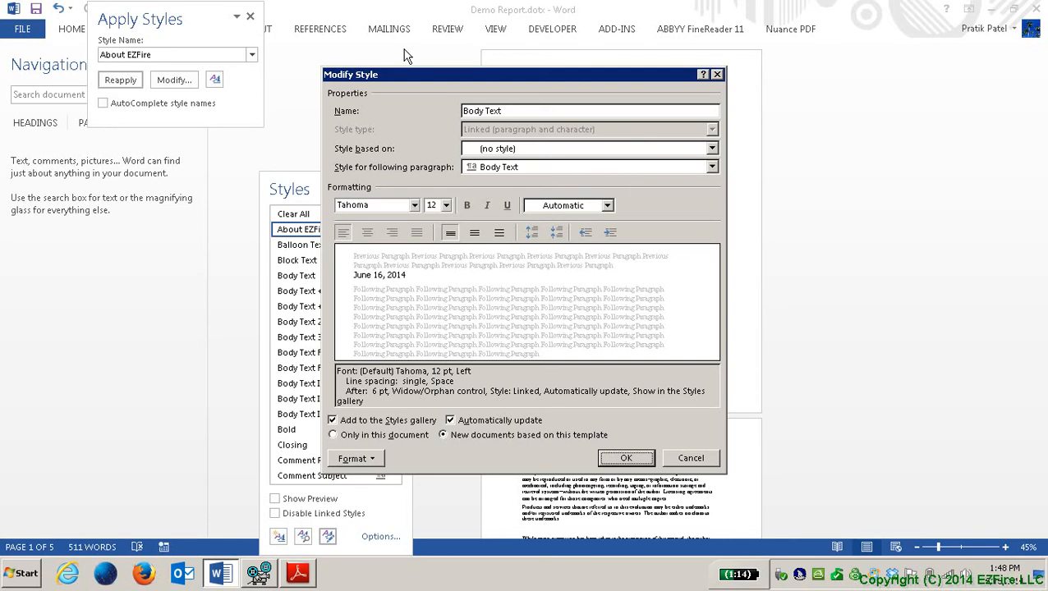
Step: Save the Body Text changes and select Heading 1 in the Manage Styles list
{"action": "key", "text": "Return"}
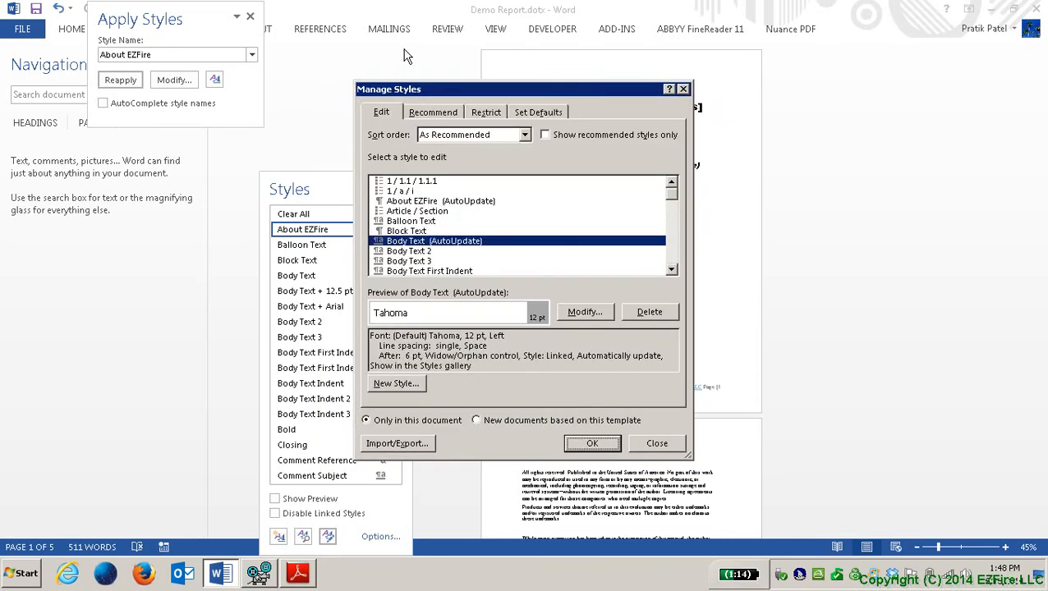
{"action": "key", "text": "Tab"}
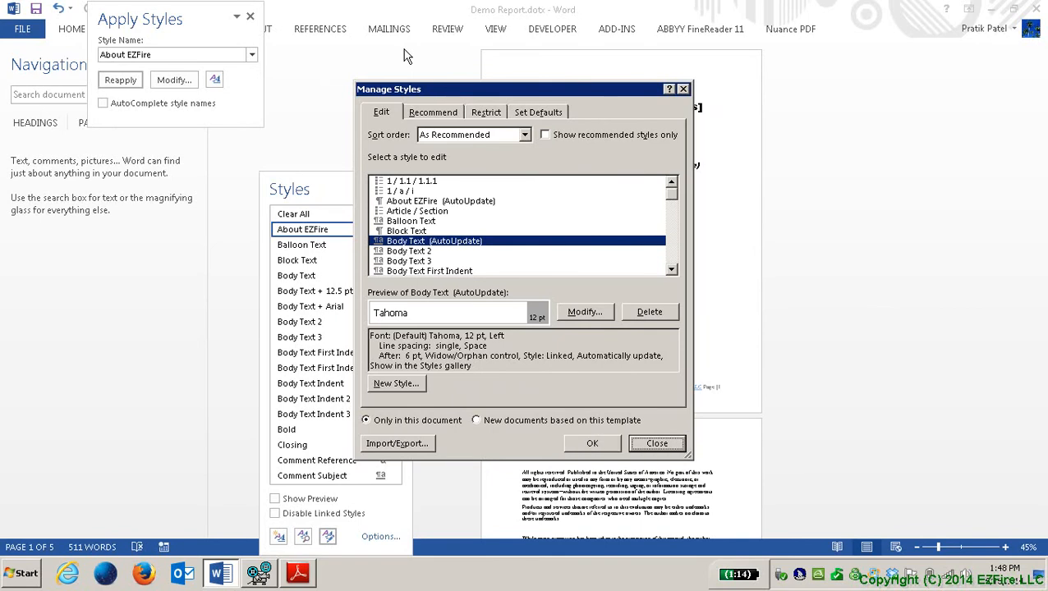
{"action": "key", "text": "shift+Tab"}
{"action": "key", "text": "shift+Tab"}
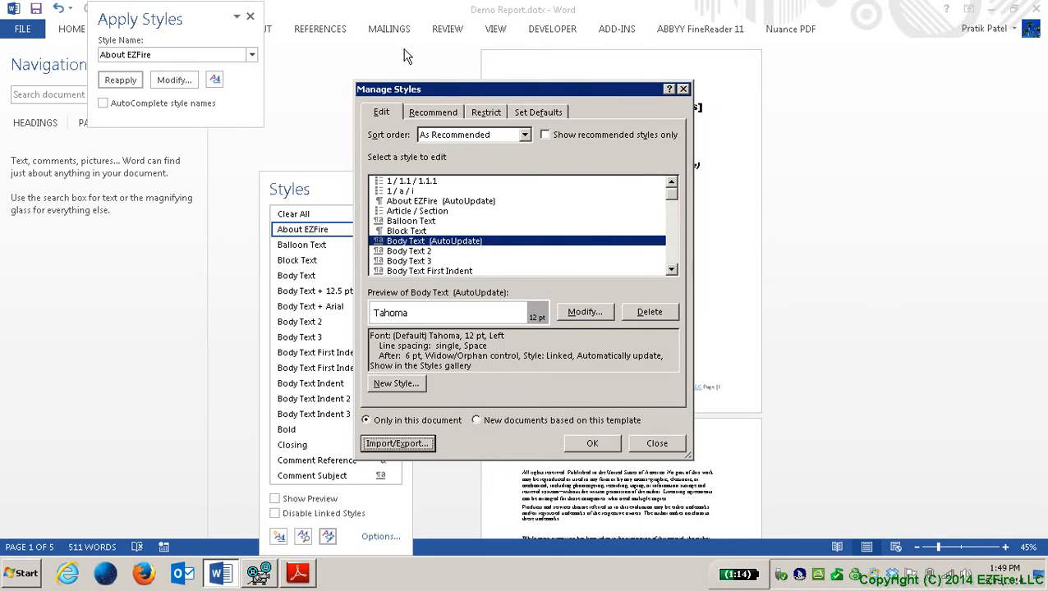
{"action": "key", "text": "shift+Tab"}
{"action": "key", "text": "shift+Tab"}
{"action": "key", "text": "shift+Tab"}
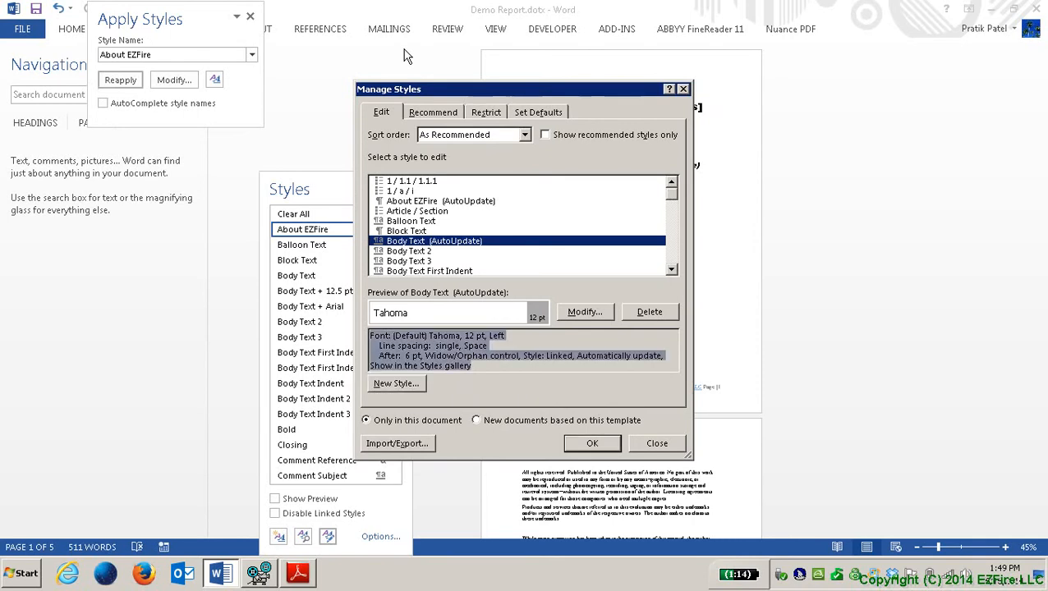
{"action": "key", "text": "shift+Tab"}
{"action": "key", "text": "shift+Tab"}
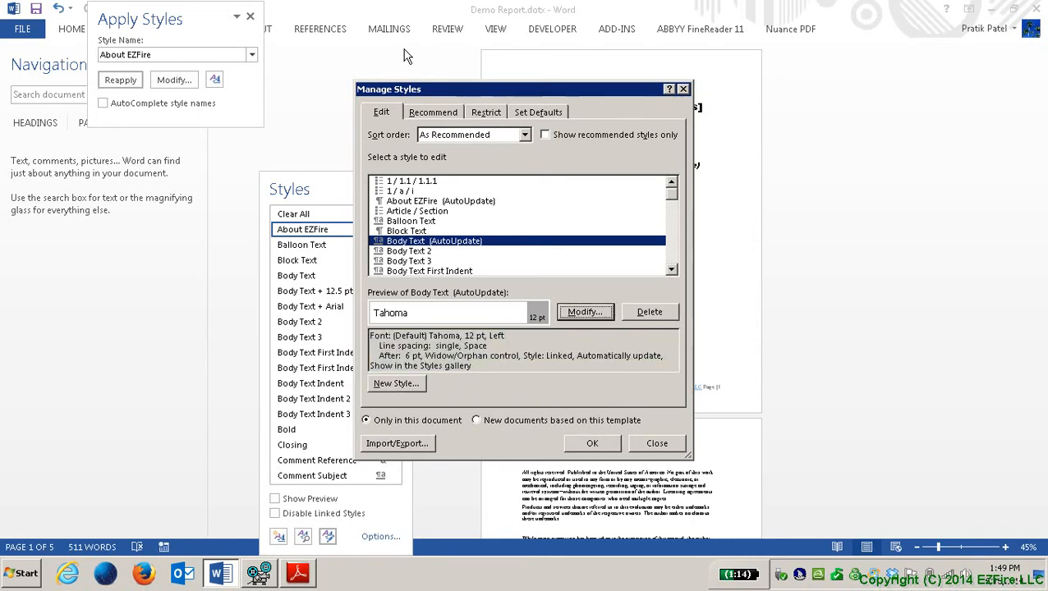
{"action": "key", "text": "shift+Tab"}
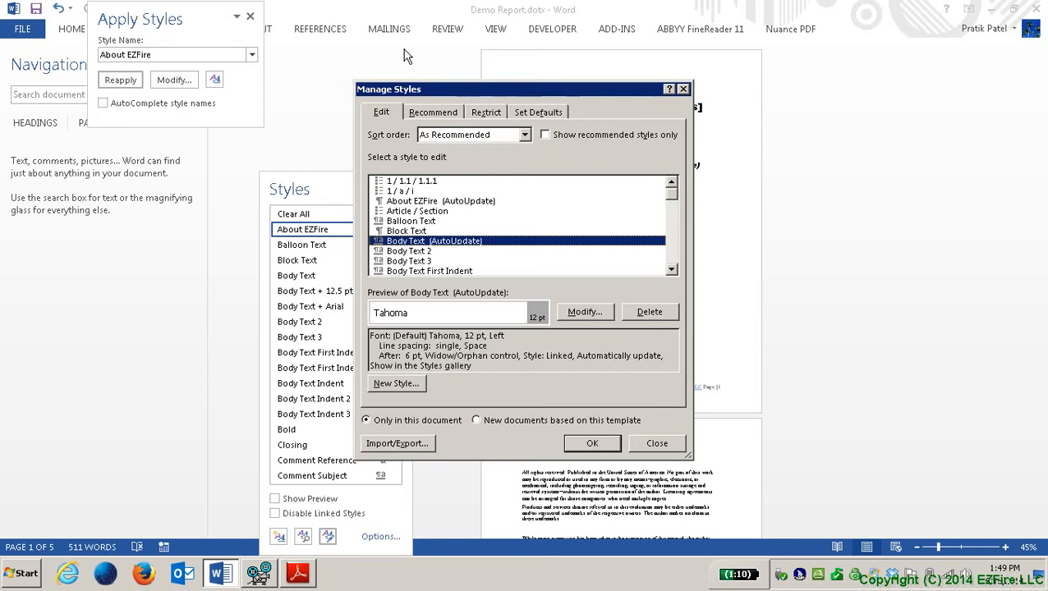
{"action": "key", "text": "Down"}
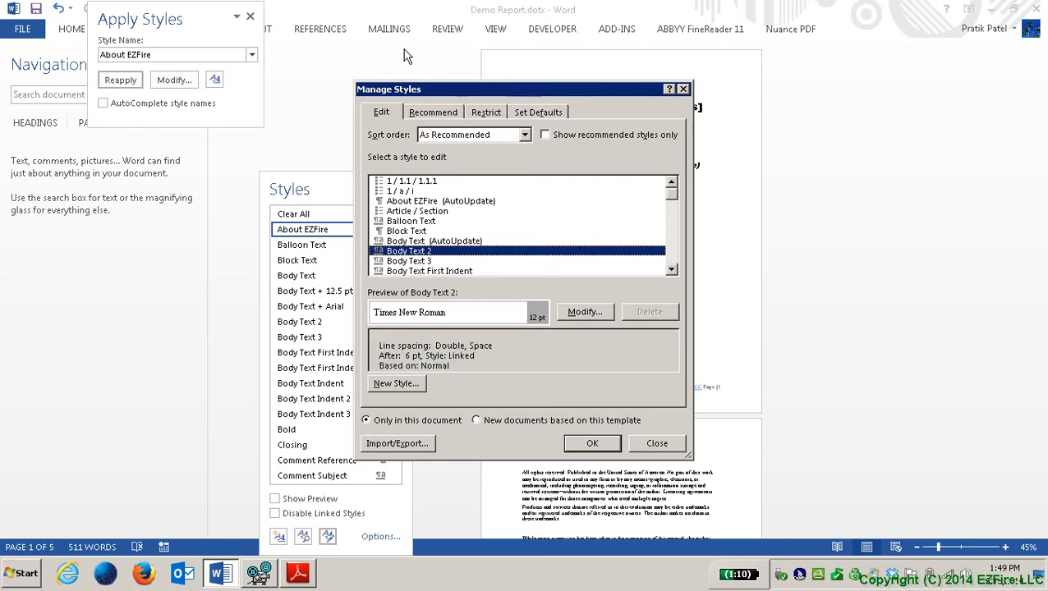
{"action": "key", "text": "Down"}
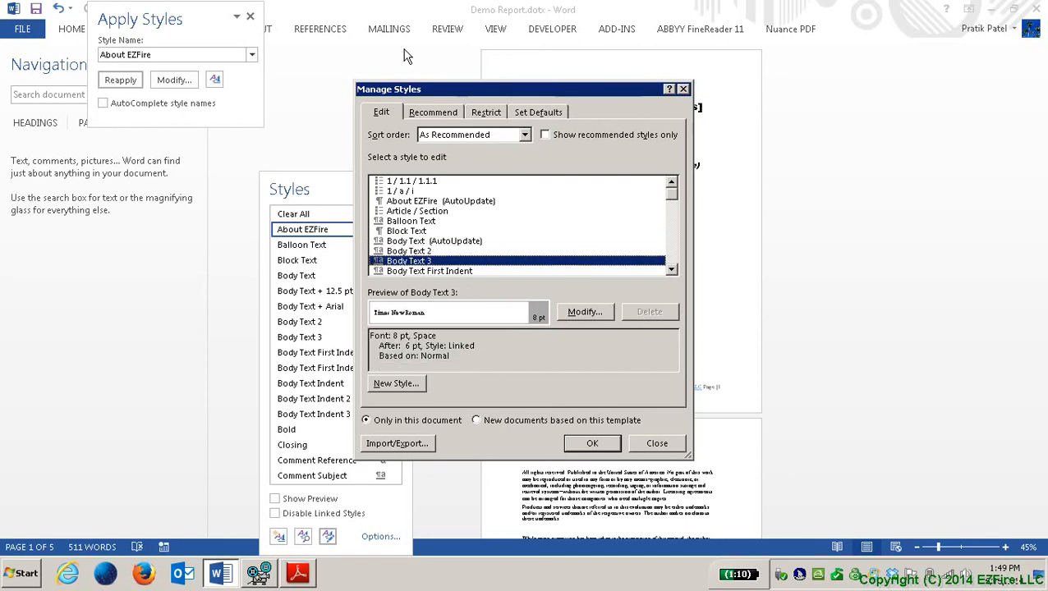
{"action": "key", "text": "h"}
{"action": "key", "text": "h"}
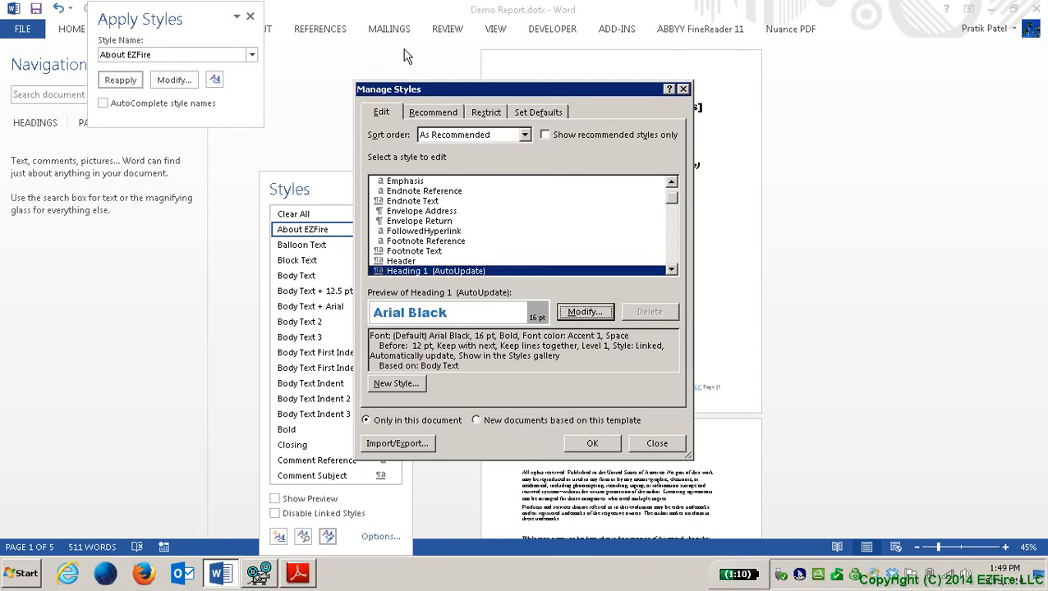
Step: Open Heading 1 in Modify Style and expand its 'Style based on' list
{"action": "key", "text": "Tab"}
{"action": "key", "text": "Return"}
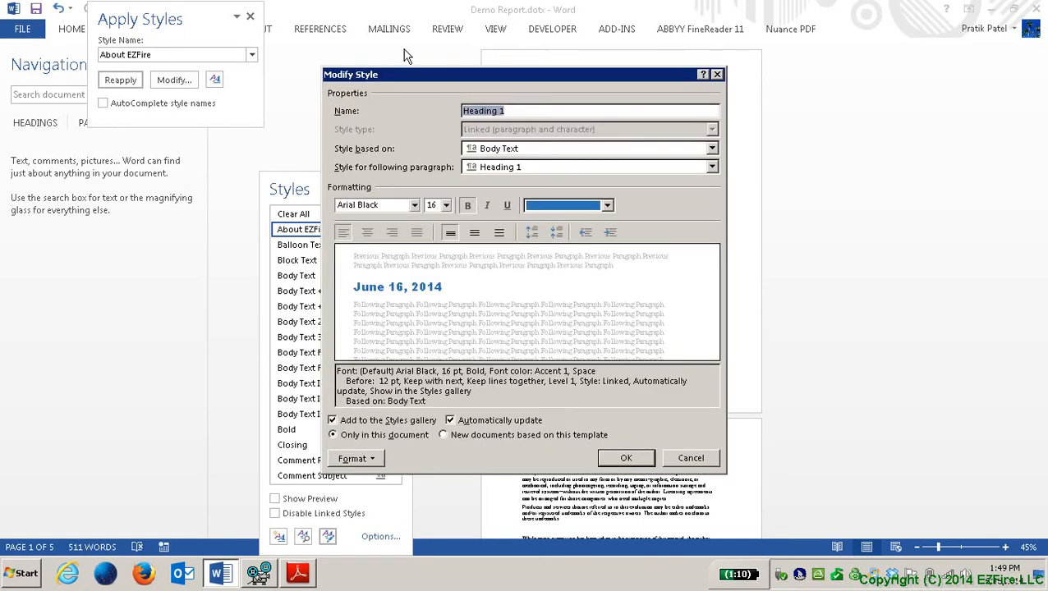
{"action": "key", "text": "Tab"}
{"action": "key", "text": "alt+Down"}
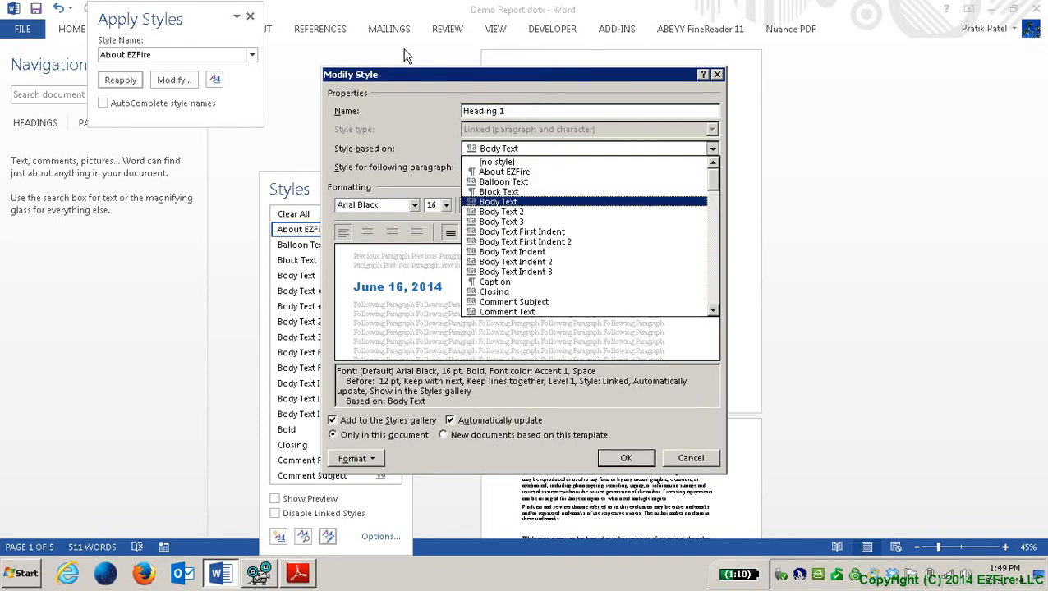
{"action": "key", "text": "Escape"}
{"action": "key", "text": "shift+Tab"}
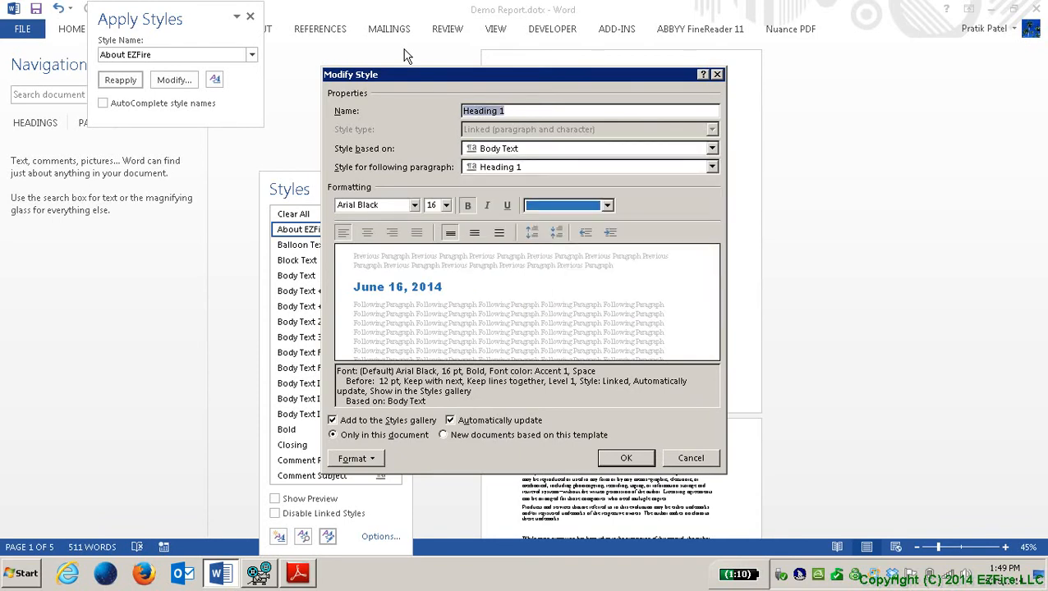
{"action": "key", "text": "Tab"}
{"action": "key", "text": "alt+Down"}
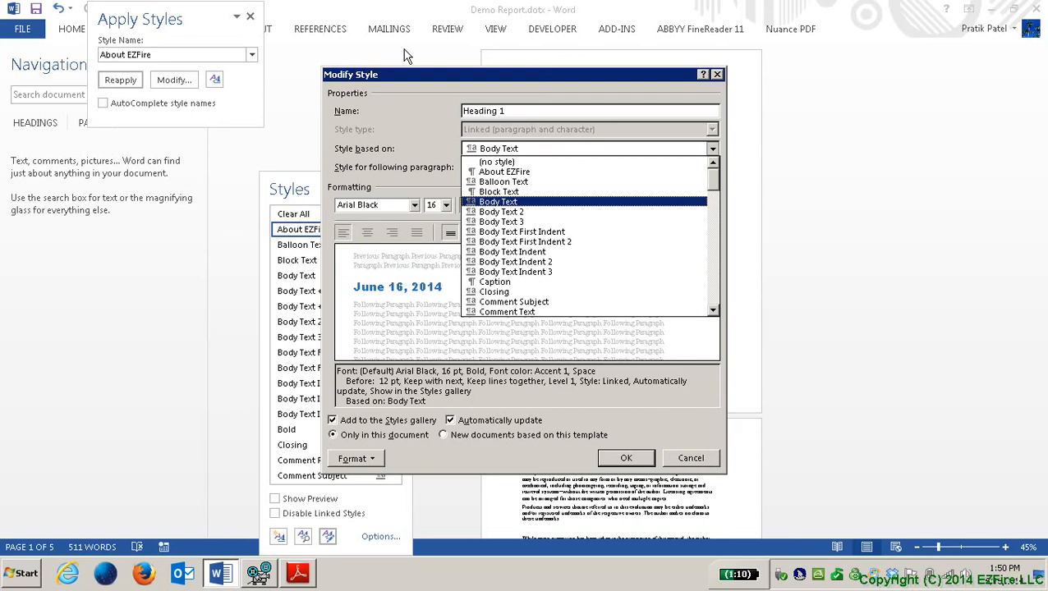
{"action": "key", "text": "Tab"}
{"action": "key", "text": "alt+Down"}
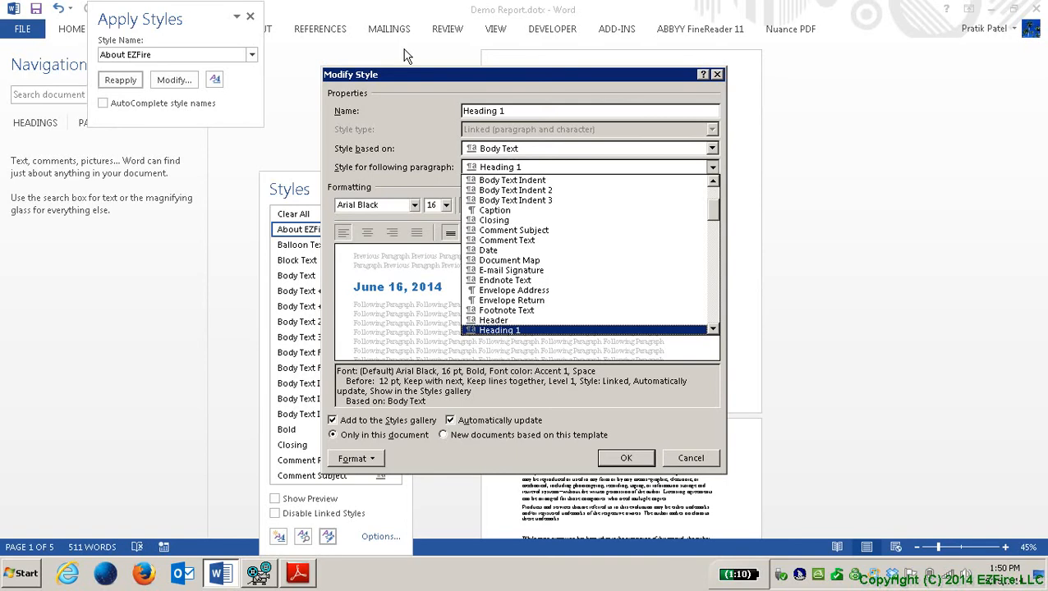
{"action": "key", "text": "Escape"}
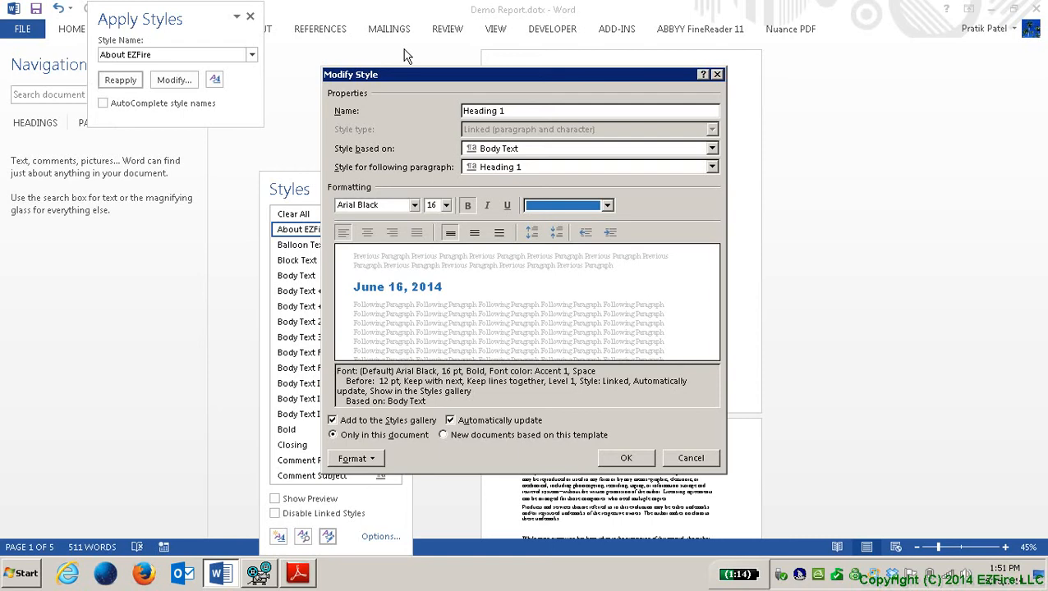
{"action": "key", "text": "Tab"}
{"action": "key", "text": "Tab"}
{"action": "key", "text": "Tab"}
{"action": "key", "text": "Tab"}
{"action": "key", "text": "Tab"}
{"action": "key", "text": "Tab"}
{"action": "key", "text": "Tab"}
{"action": "key", "text": "Tab"}
{"action": "key", "text": "Tab"}
{"action": "key", "text": "Tab"}
{"action": "key", "text": "Tab"}
{"action": "key", "text": "Tab"}
{"action": "key", "text": "Tab"}
{"action": "key", "text": "Tab"}
{"action": "key", "text": "Tab"}
{"action": "key", "text": "Tab"}
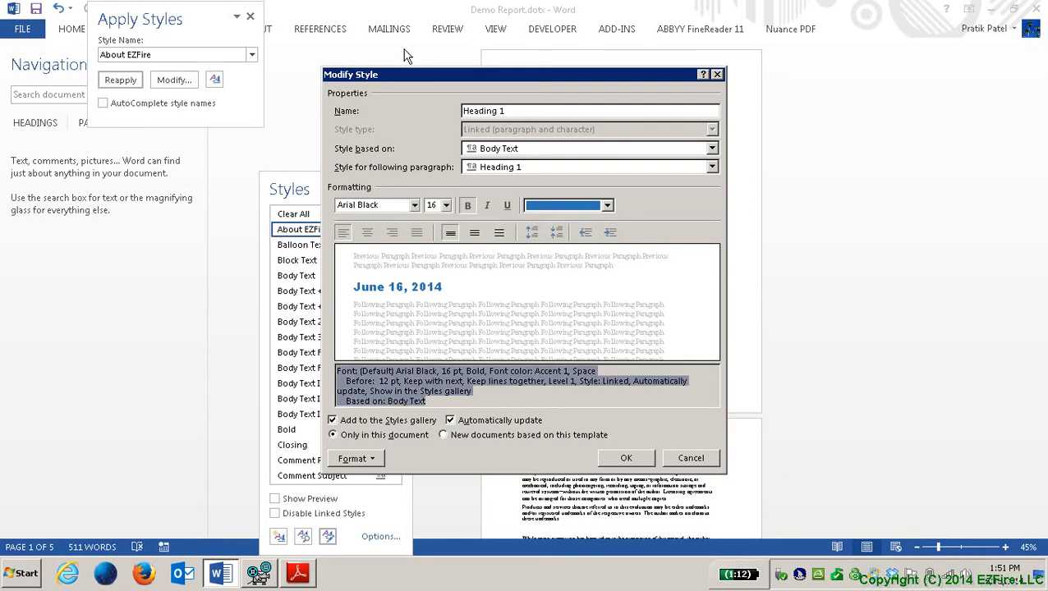
Step: Apply the Heading 1 changes to new documents based on this template, keeping automatic update on
{"action": "key", "text": "Tab"}
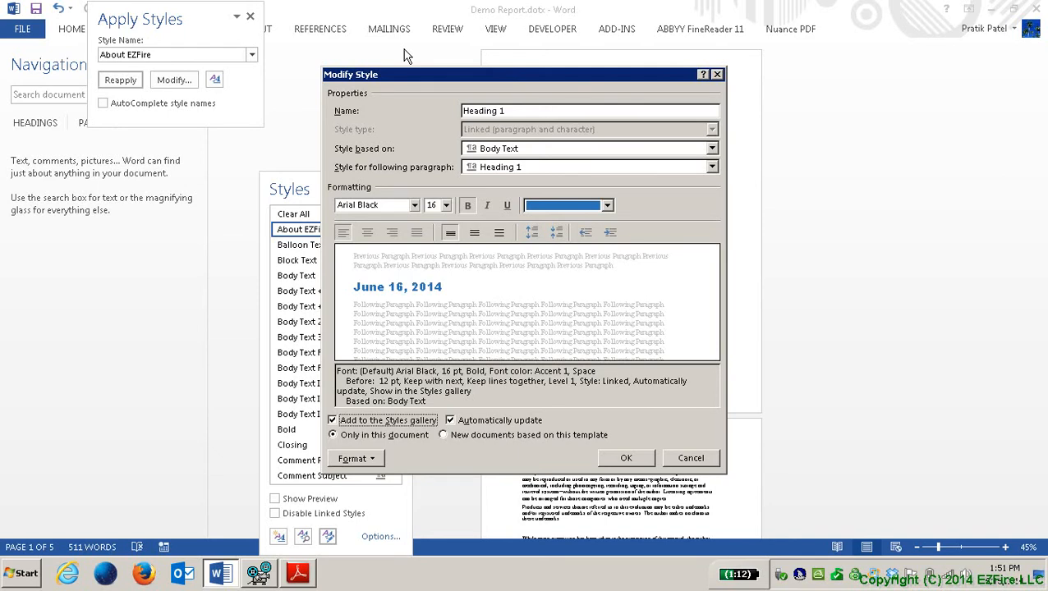
{"action": "key", "text": "Tab"}
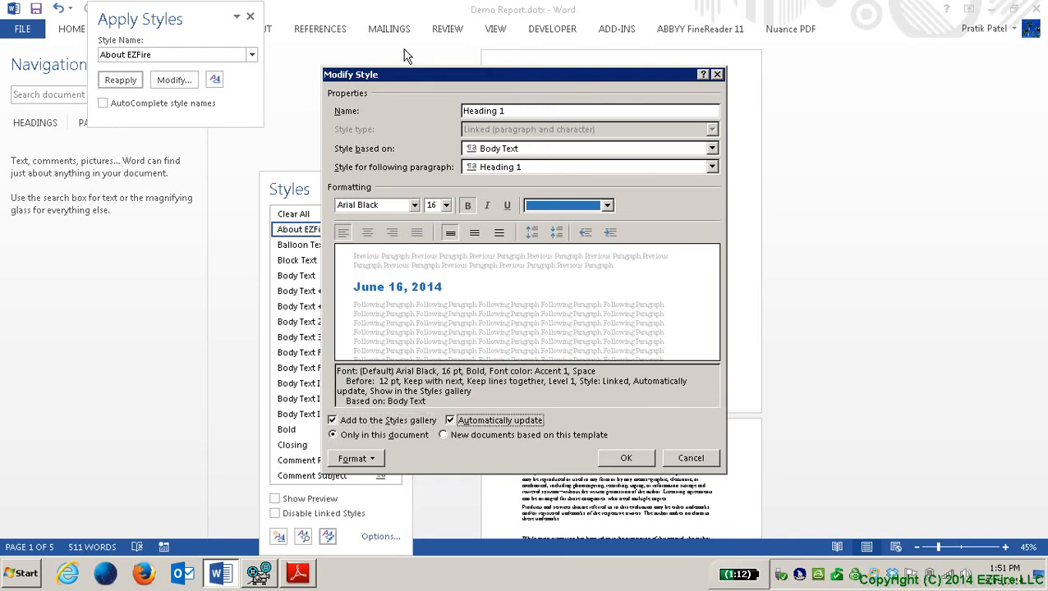
{"action": "key", "text": "Tab"}
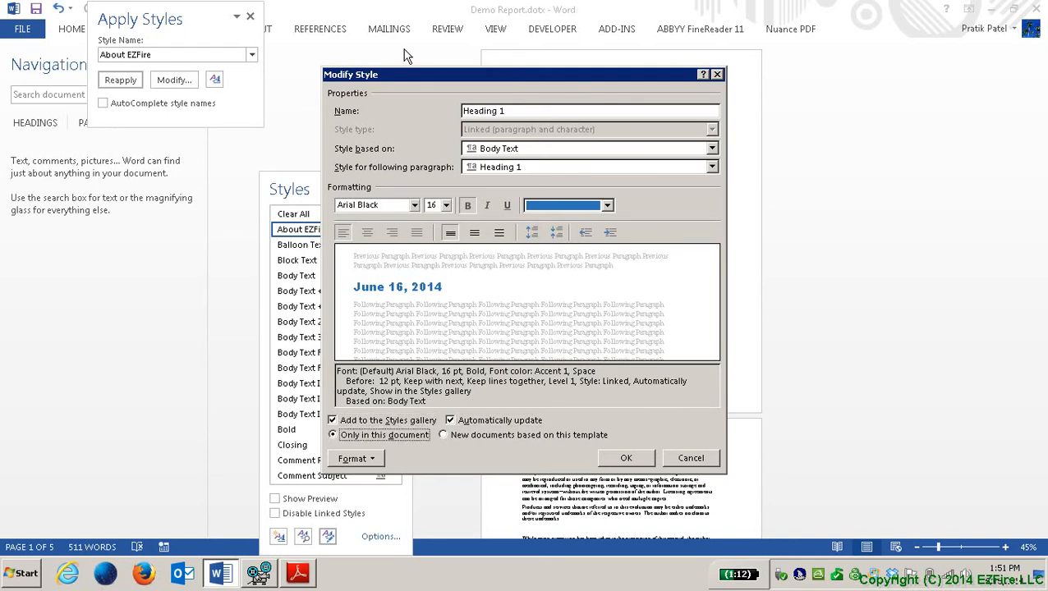
{"action": "key", "text": "Down"}
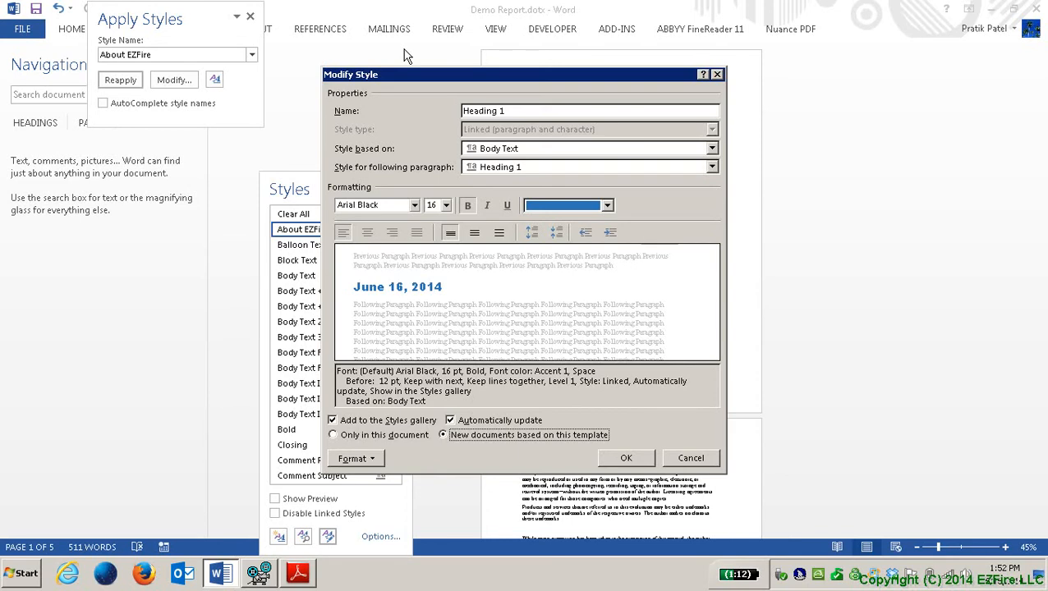
{"action": "key", "text": "Tab"}
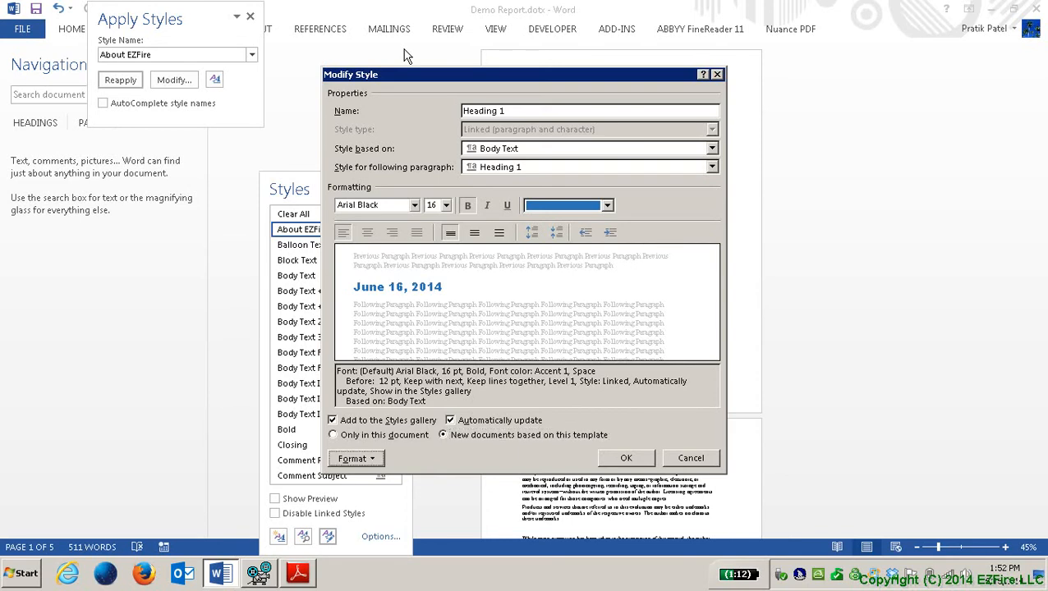
{"action": "key", "text": "Tab"}
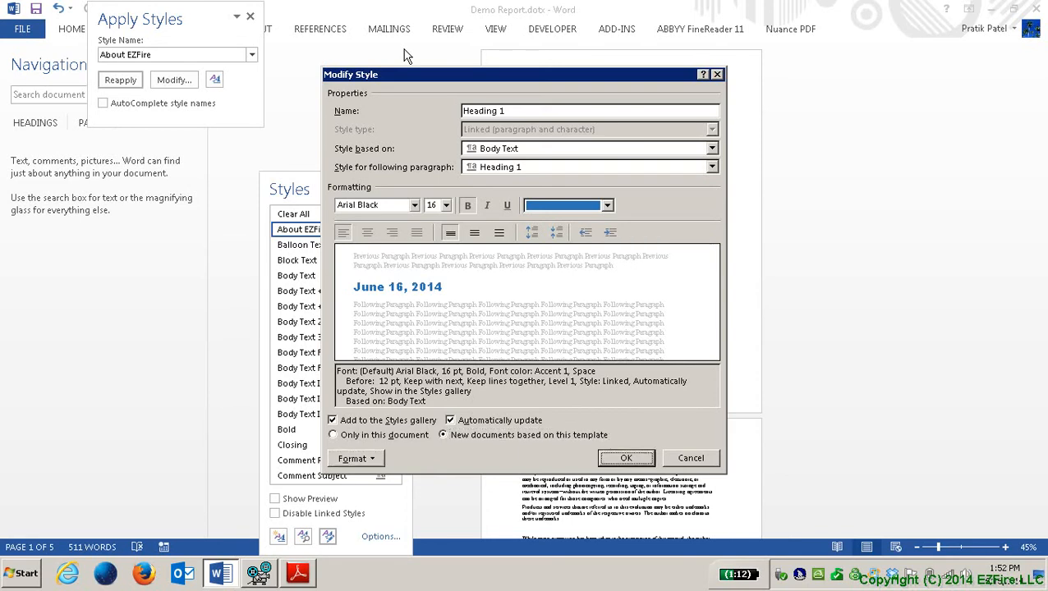
{"action": "key", "text": "Return"}
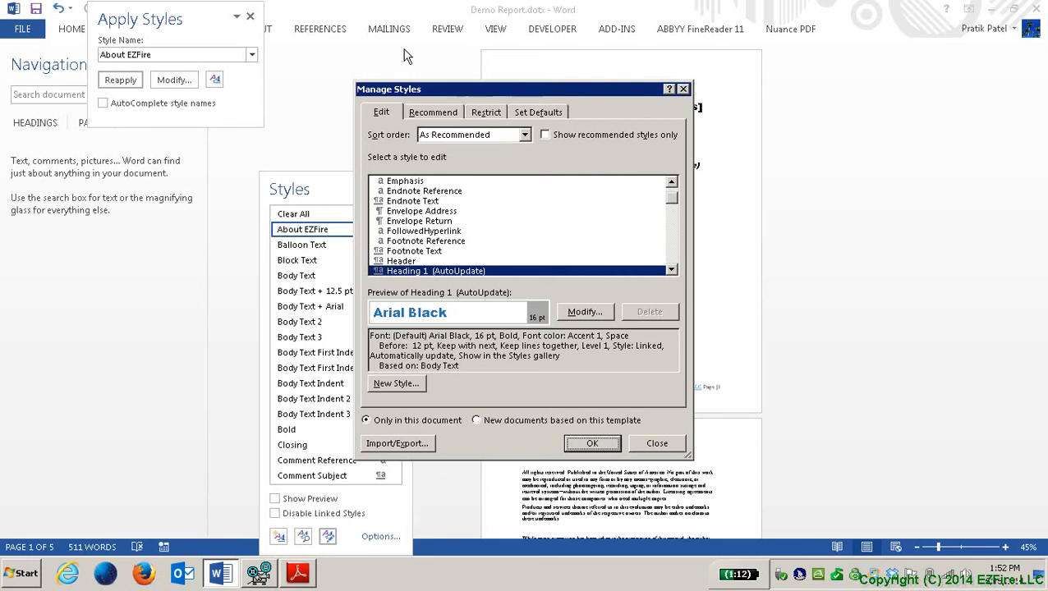
{"action": "key", "text": "Tab"}
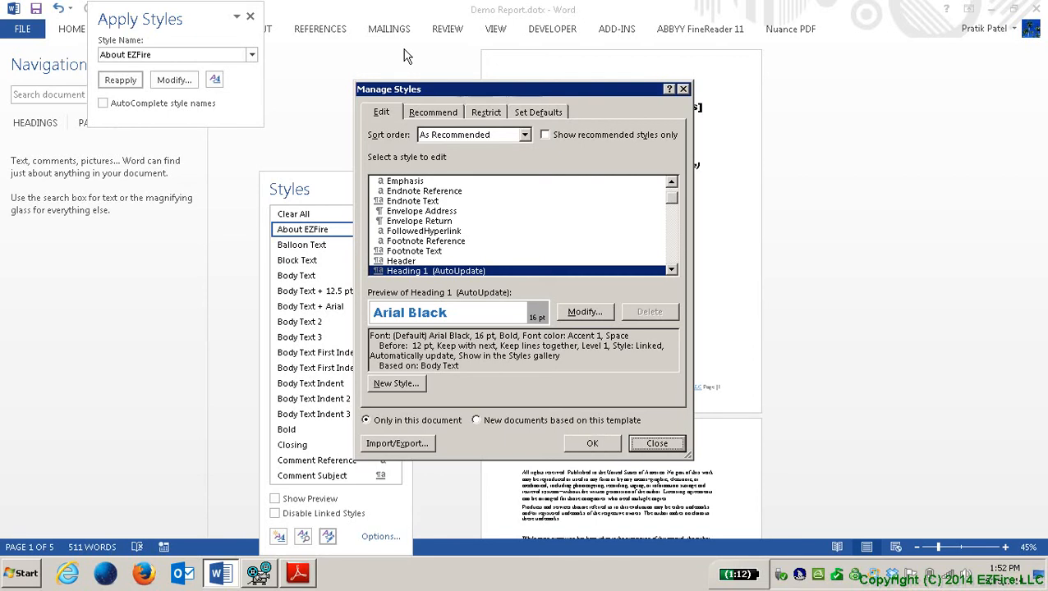
{"action": "key", "text": "Tab"}
{"action": "key", "text": "Tab"}
{"action": "key", "text": "alt+Down"}
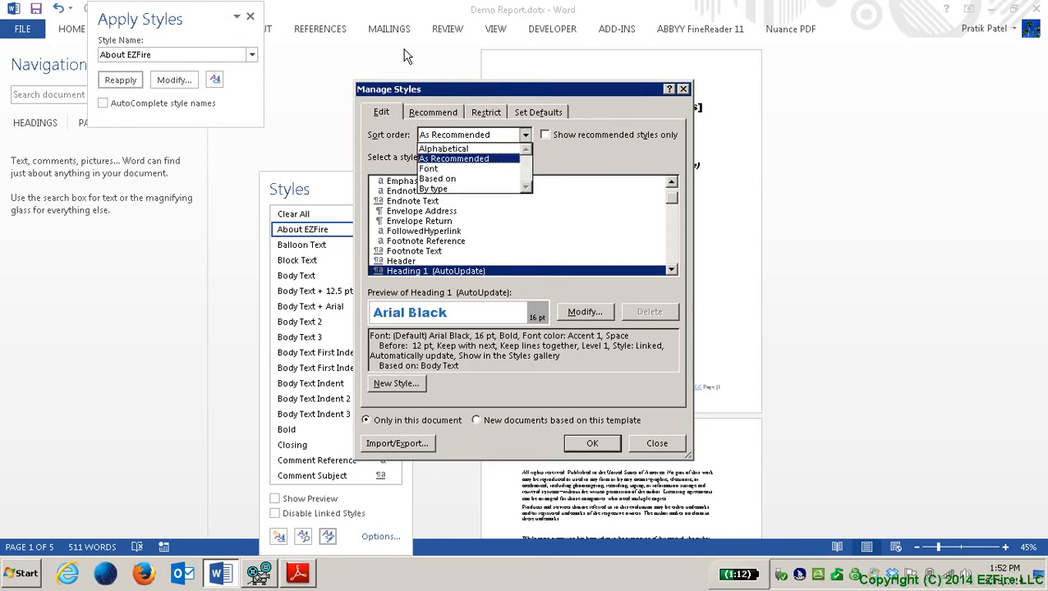
{"action": "key", "text": "Tab"}
{"action": "key", "text": "Tab"}
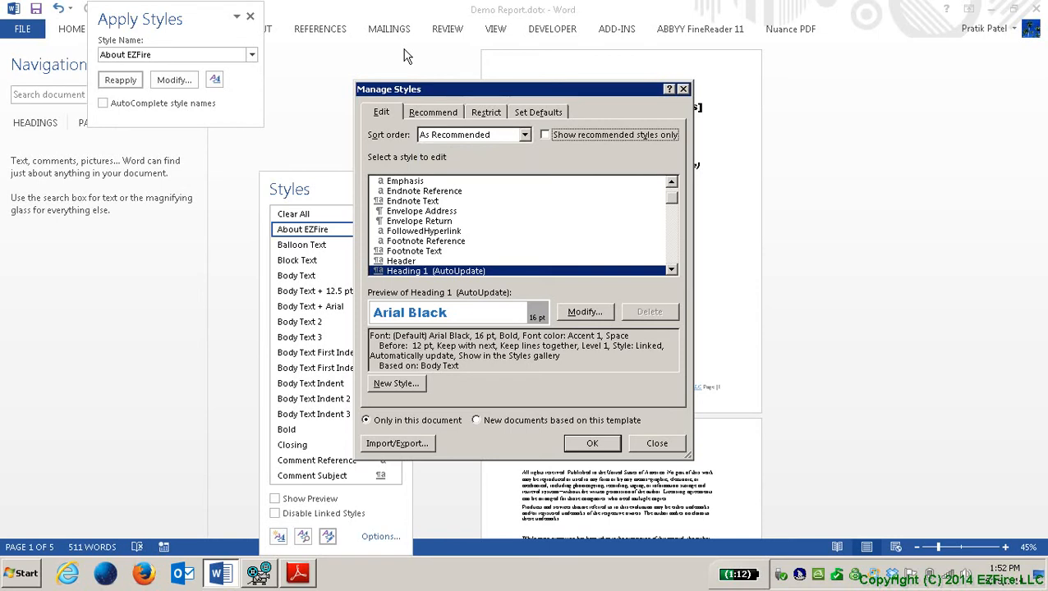
{"action": "key", "text": "Tab"}
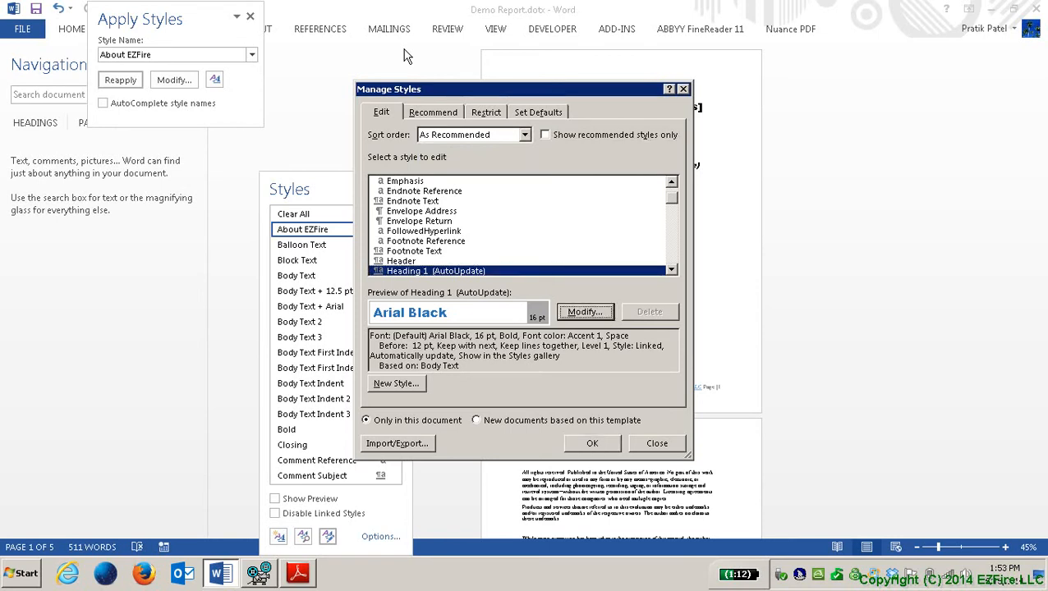
{"action": "key", "text": "Tab"}
{"action": "key", "text": "Tab"}
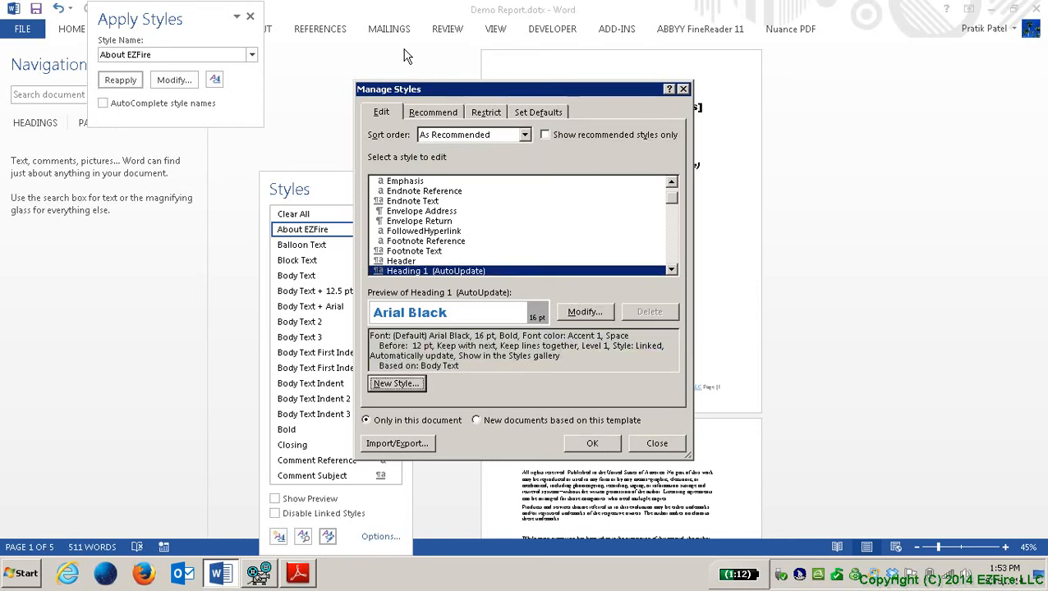
{"action": "key", "text": "Tab"}
{"action": "key", "text": "shift+Tab"}
Step: Create a linked style named Call-OutText, based on Body Text, with Call-OutText following
{"action": "key", "text": "Return"}
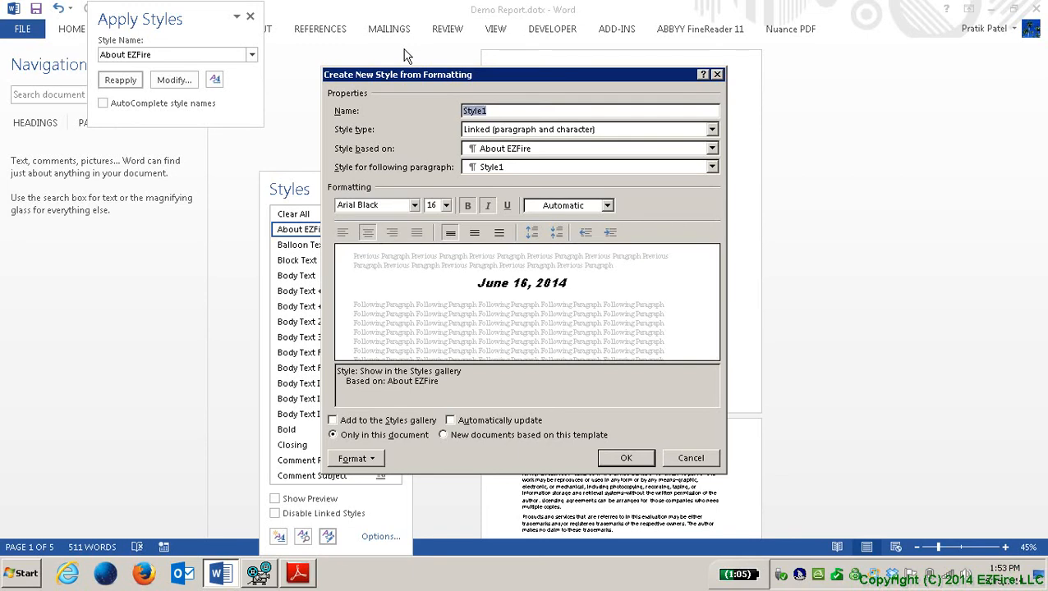
{"action": "type", "text": "Call-Out"}
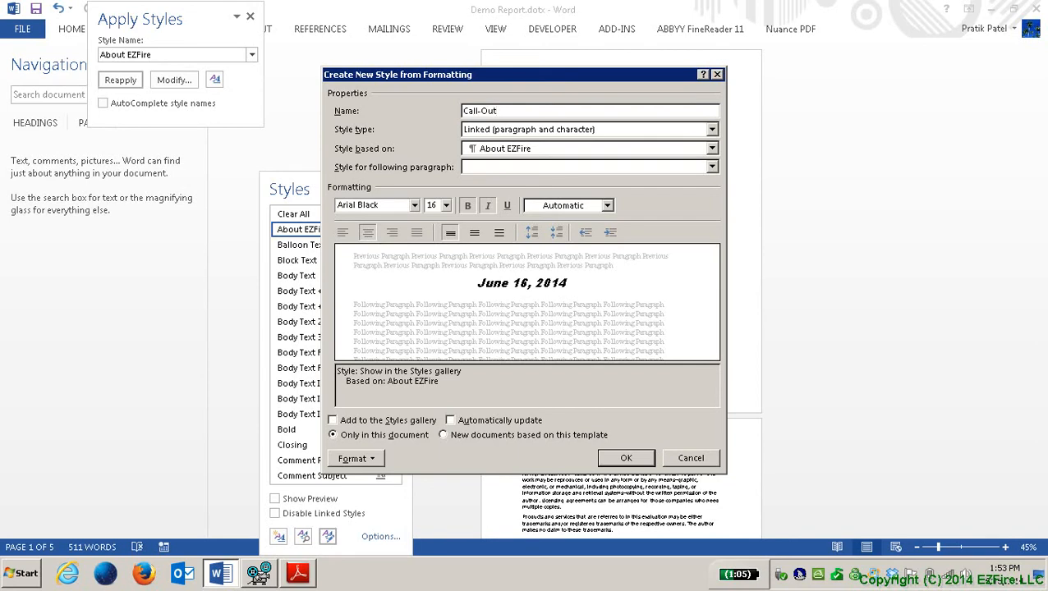
{"action": "type", "text": "Text"}
{"action": "key", "text": "Tab"}
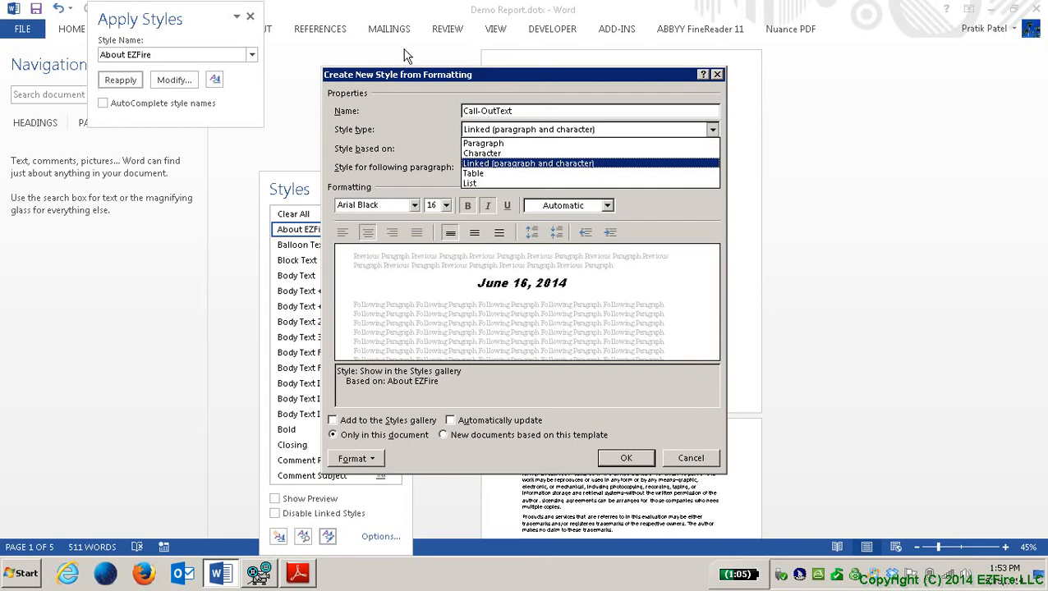
{"action": "key", "text": "Tab"}
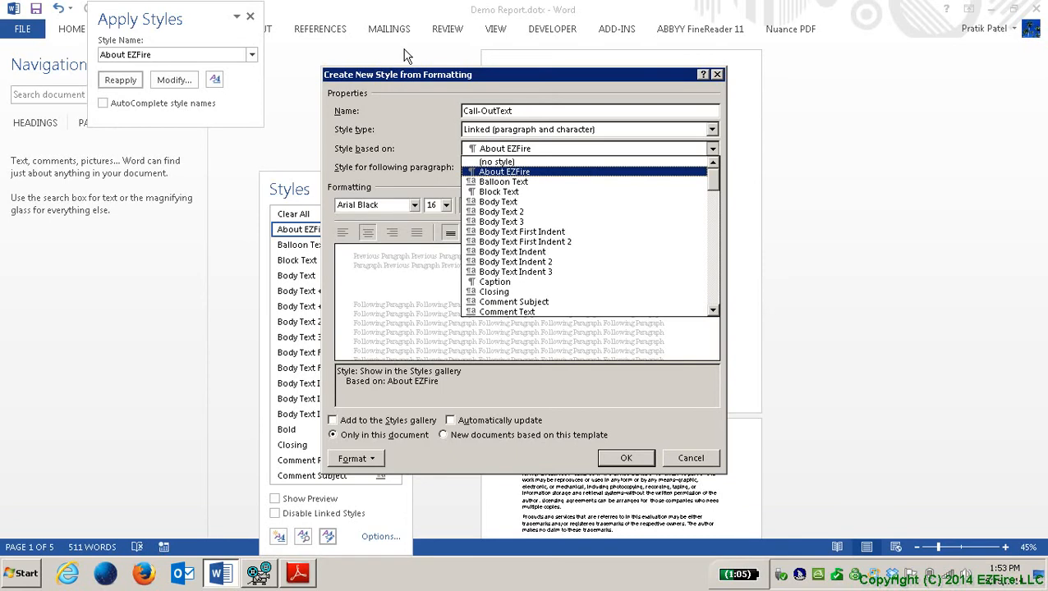
{"action": "key", "text": "Up"}
{"action": "key", "text": "Down"}
{"action": "key", "text": "Down"}
{"action": "key", "text": "Down"}
{"action": "key", "text": "Down"}
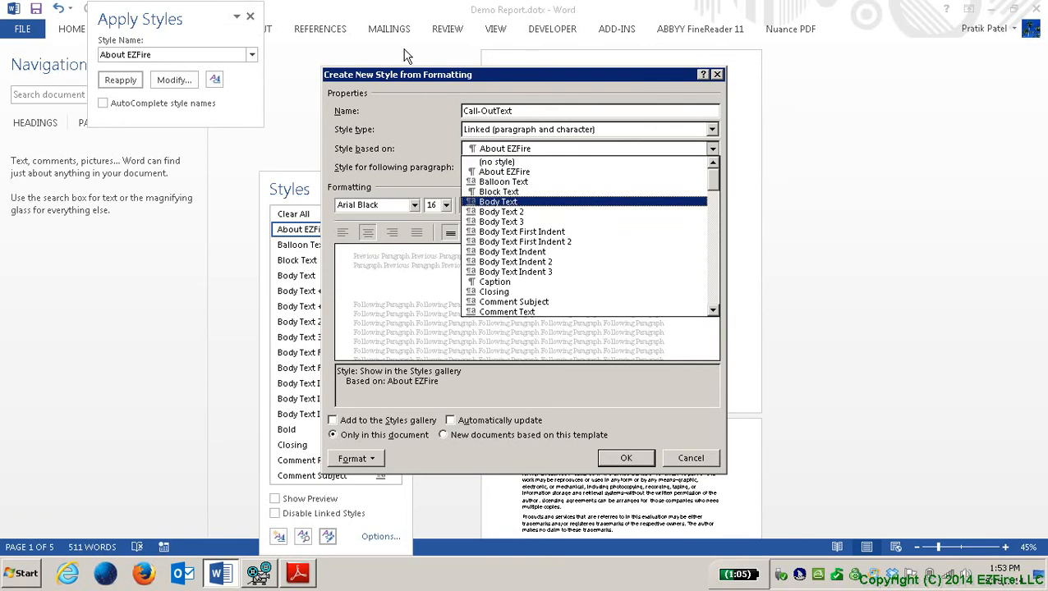
{"action": "key", "text": "Tab"}
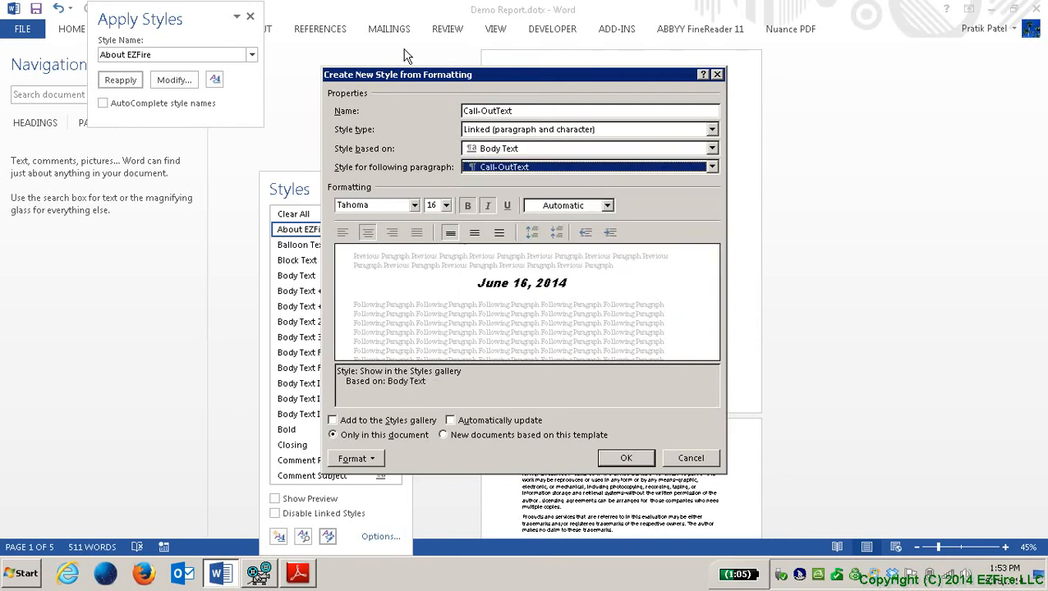
Step: Keep Call-OutText as the following style and set its font to Bookman Old Style
{"action": "key", "text": "alt+Down"}
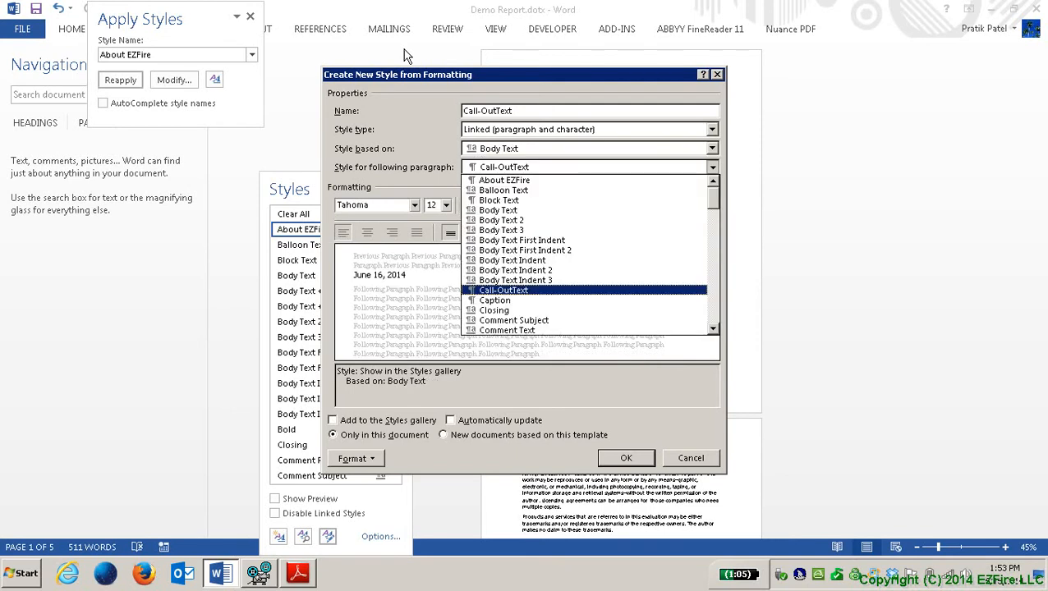
{"action": "key", "text": "Return"}
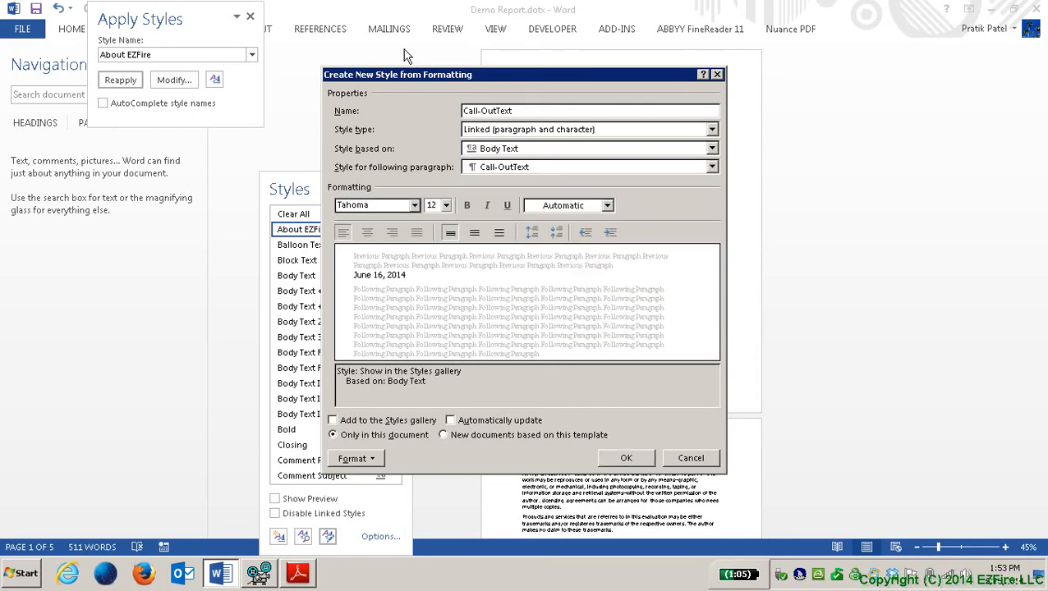
{"action": "key", "text": "Down"}
{"action": "key", "text": "Down"}
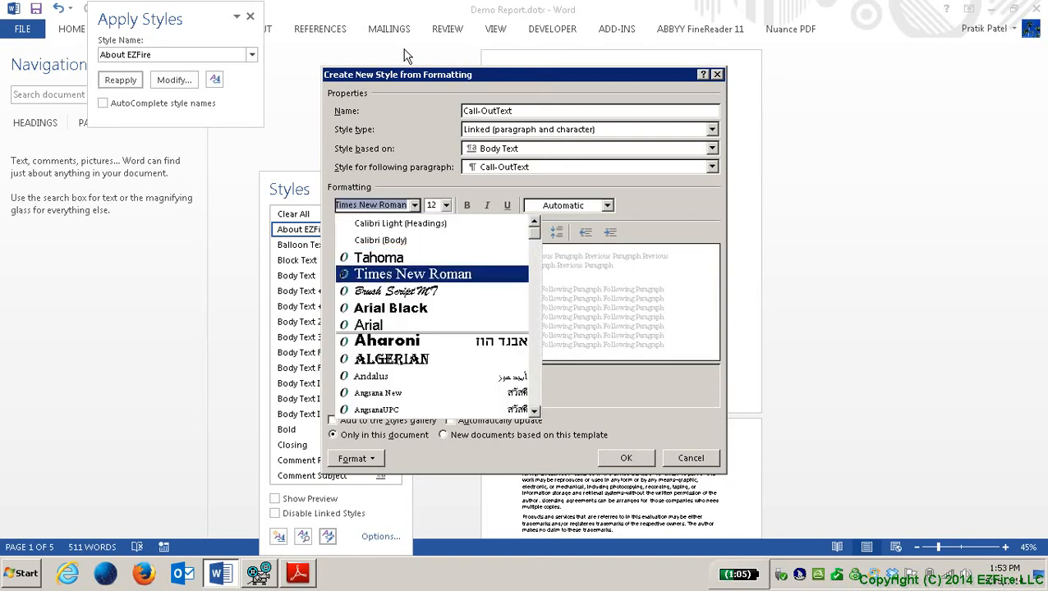
{"action": "key", "text": "Down"}
{"action": "key", "text": "Down"}
{"action": "key", "text": "Down"}
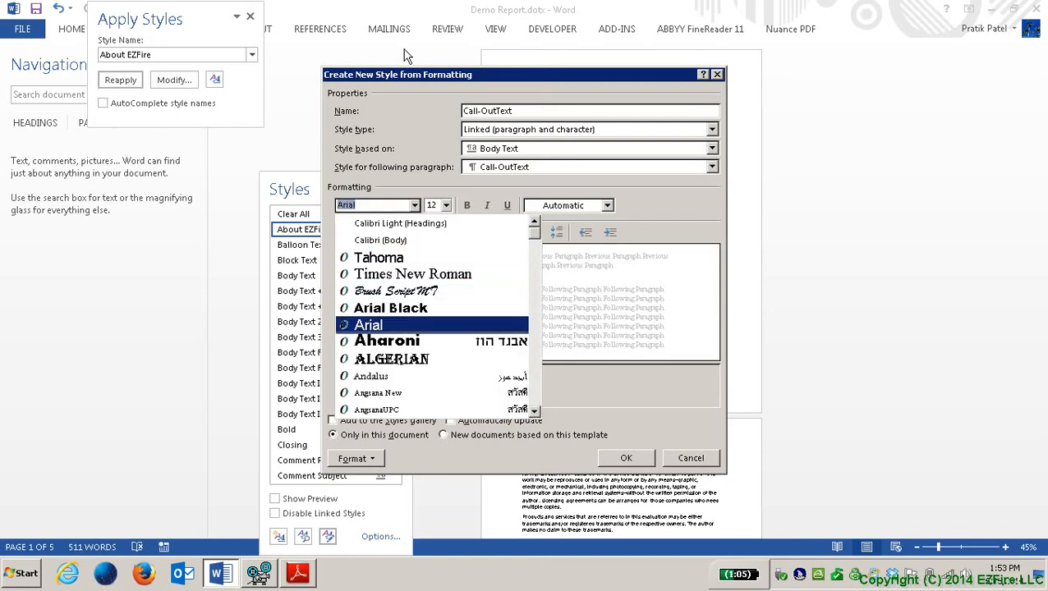
{"action": "key", "text": "Down"}
{"action": "key", "text": "Down"}
{"action": "key", "text": "Down"}
{"action": "key", "text": "Down"}
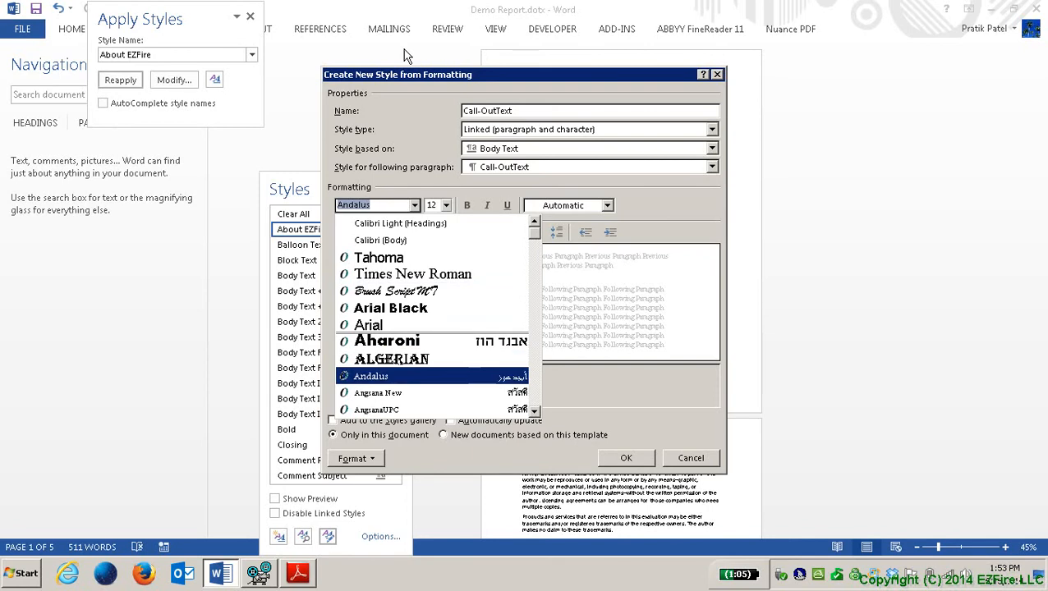
{"action": "key", "text": "Down"}
{"action": "key", "text": "Down"}
{"action": "key", "text": "Up"}
{"action": "key", "text": "Up"}
{"action": "key", "text": "Up"}
{"action": "key", "text": "Up"}
{"action": "key", "text": "Up"}
{"action": "key", "text": "Up"}
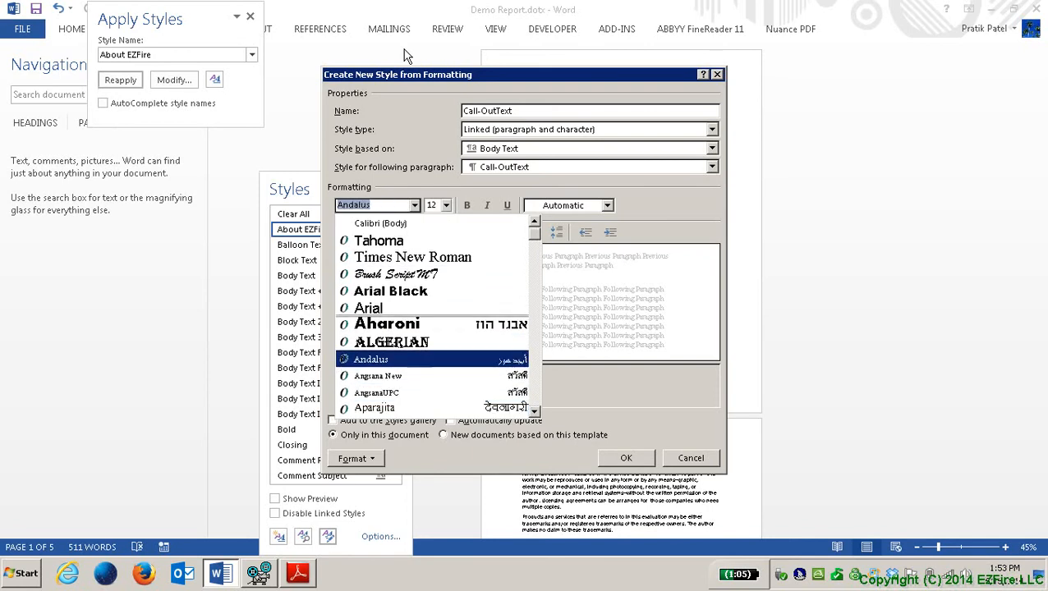
{"action": "key", "text": "Up"}
{"action": "key", "text": "Up"}
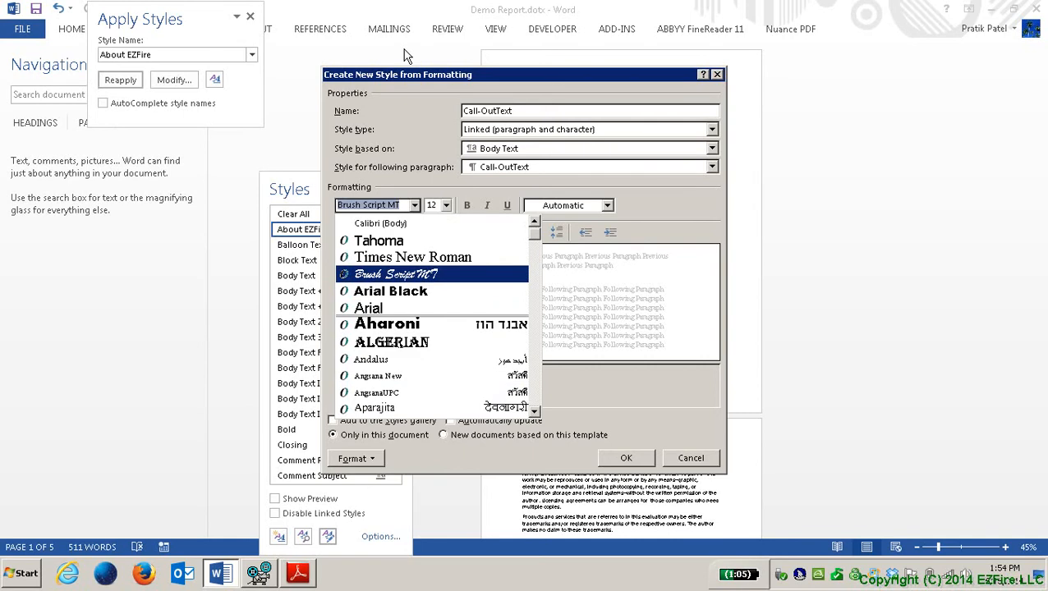
{"action": "key", "text": "Down"}
{"action": "key", "text": "Down"}
{"action": "key", "text": "Down"}
{"action": "key", "text": "Down"}
{"action": "key", "text": "Down"}
{"action": "key", "text": "Down"}
{"action": "key", "text": "Down"}
{"action": "key", "text": "Down"}
{"action": "key", "text": "Down"}
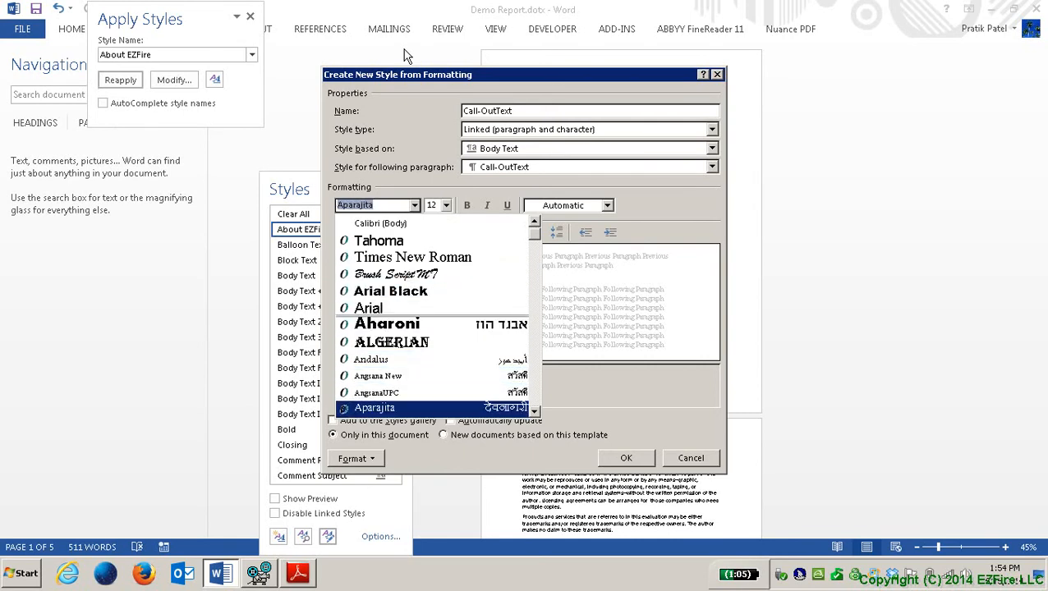
{"action": "key", "text": "Down"}
{"action": "key", "text": "Down"}
{"action": "key", "text": "Down"}
{"action": "key", "text": "Down"}
{"action": "key", "text": "Down"}
{"action": "key", "text": "Down"}
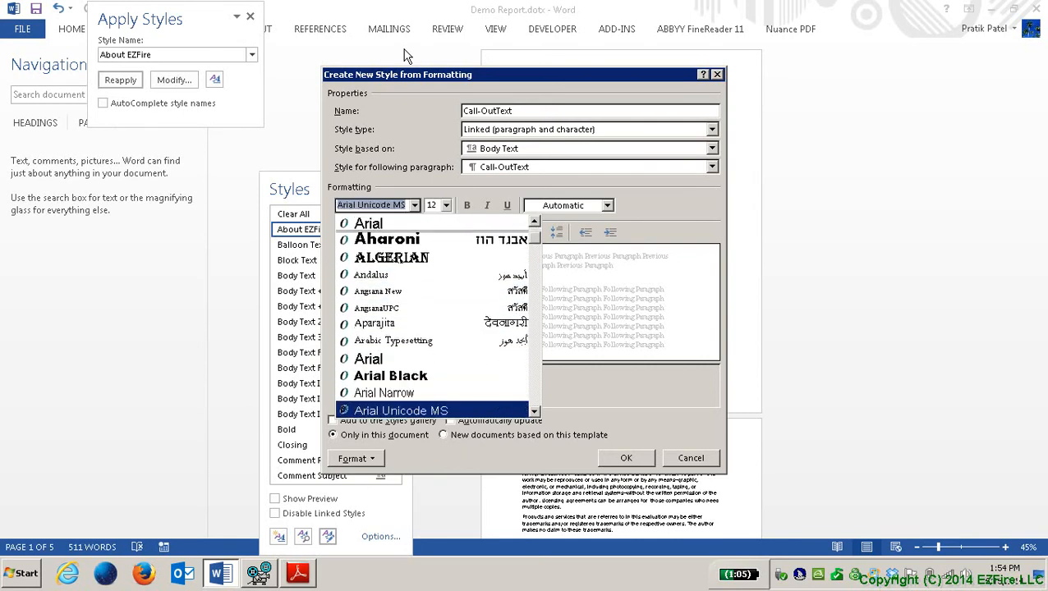
{"action": "key", "text": "Down"}
{"action": "key", "text": "Down"}
{"action": "key", "text": "Down"}
{"action": "key", "text": "Down"}
{"action": "key", "text": "Down"}
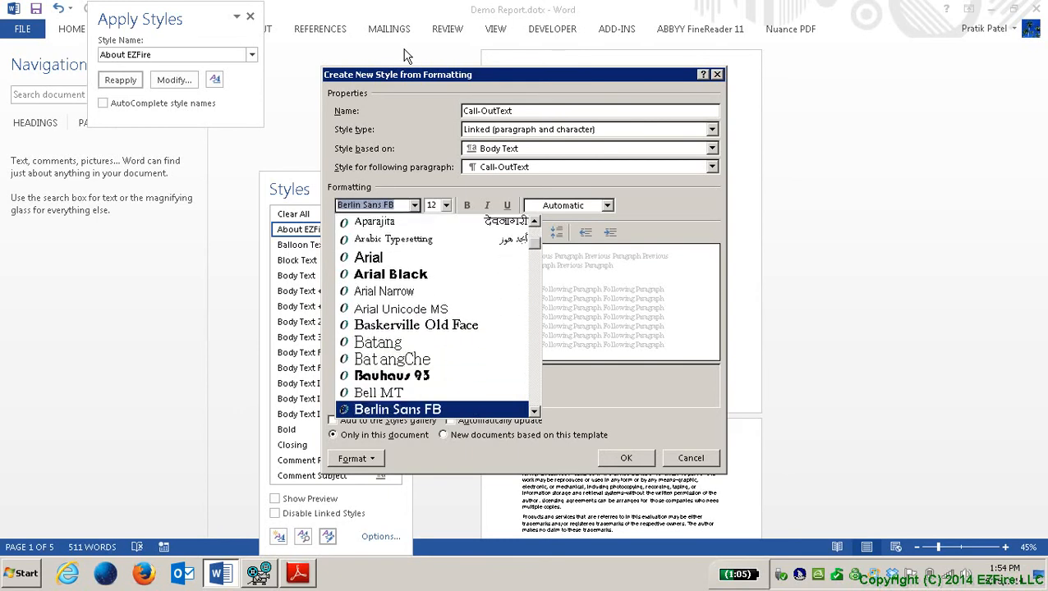
{"action": "key", "text": "Down"}
{"action": "key", "text": "Down"}
{"action": "key", "text": "Down"}
{"action": "key", "text": "Down"}
{"action": "key", "text": "Down"}
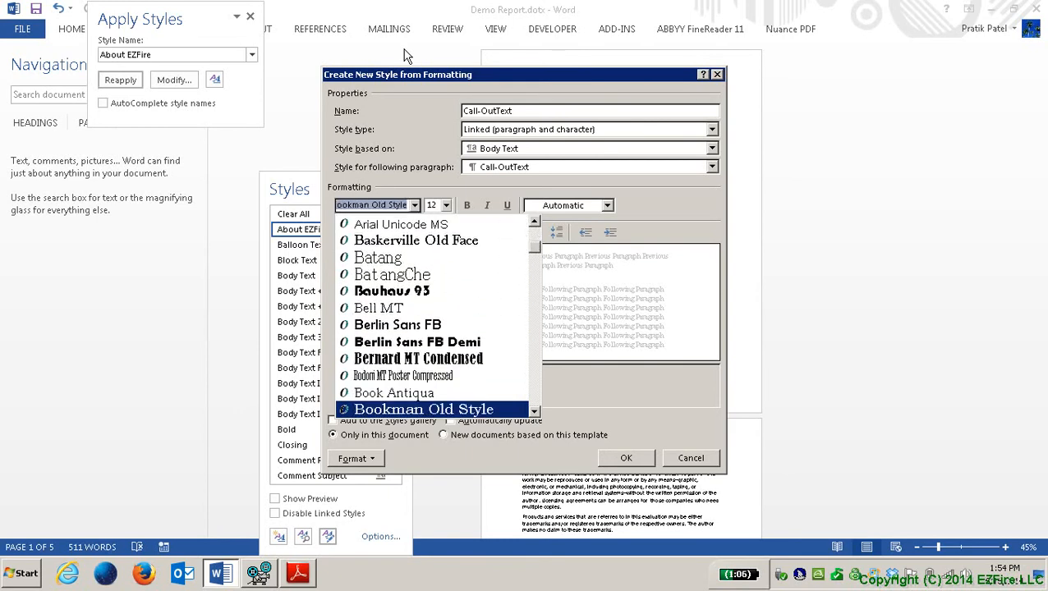
{"action": "key", "text": "Up"}
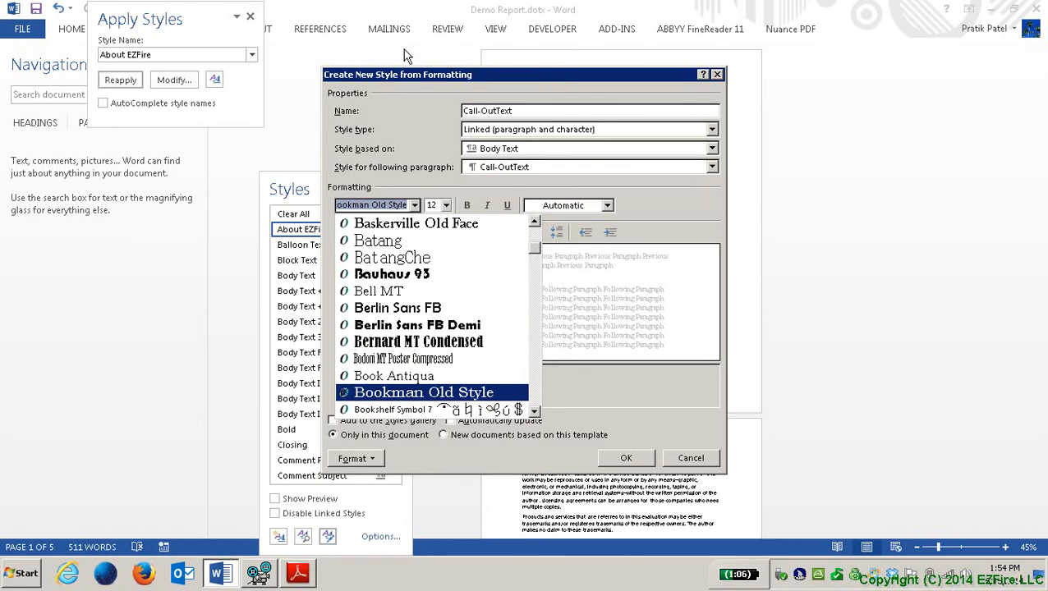
{"action": "key", "text": "Return"}
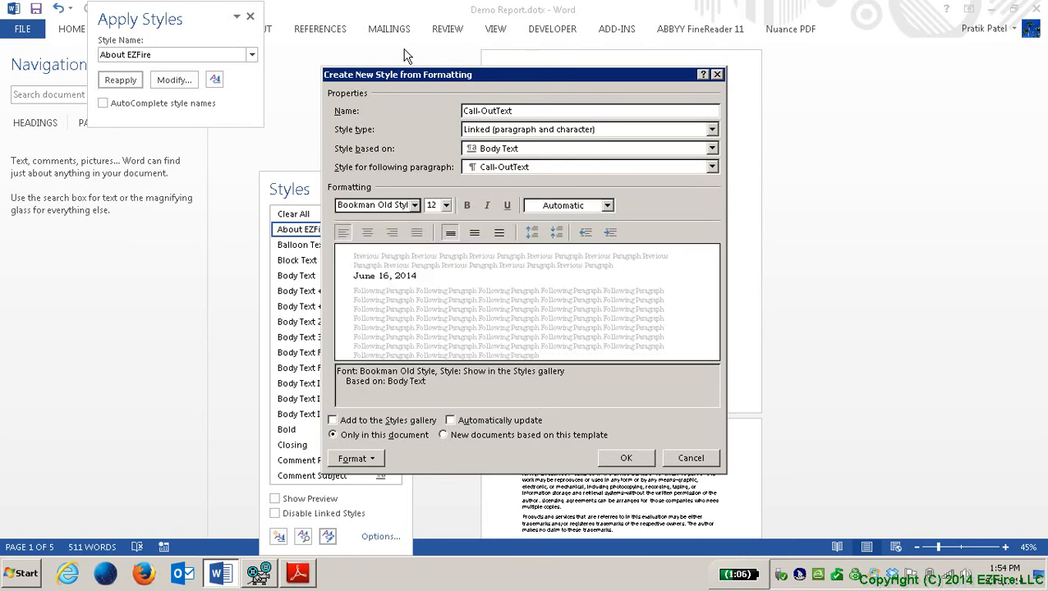
Step: Make the Call-OutText font 13 pt, bold and italic
{"action": "key", "text": "Tab"}
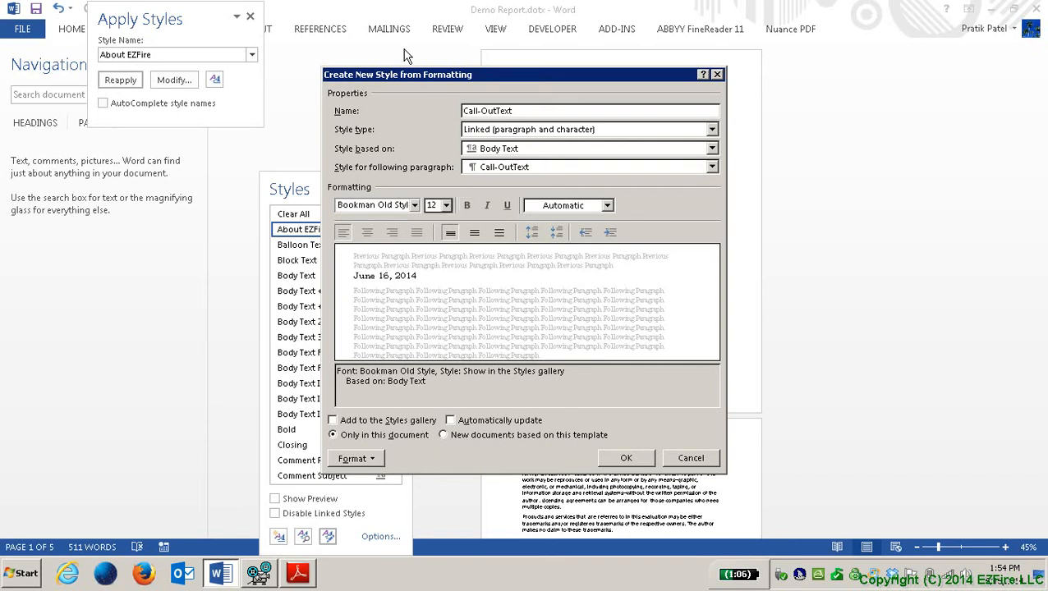
{"action": "key", "text": "alt+Down"}
{"action": "key", "text": "Down"}
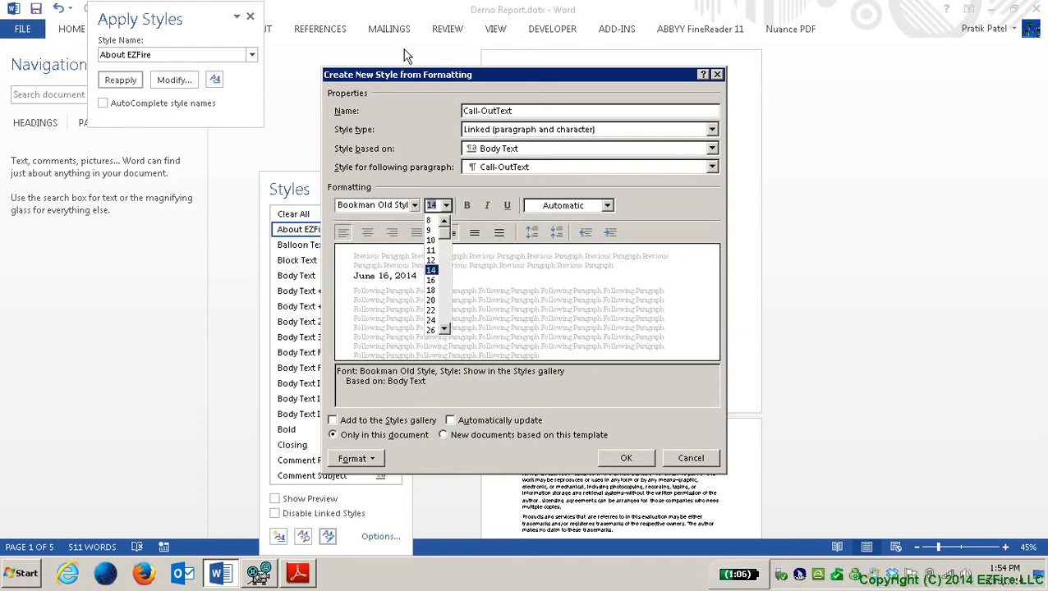
{"action": "type", "text": "13"}
{"action": "key", "text": "Return"}
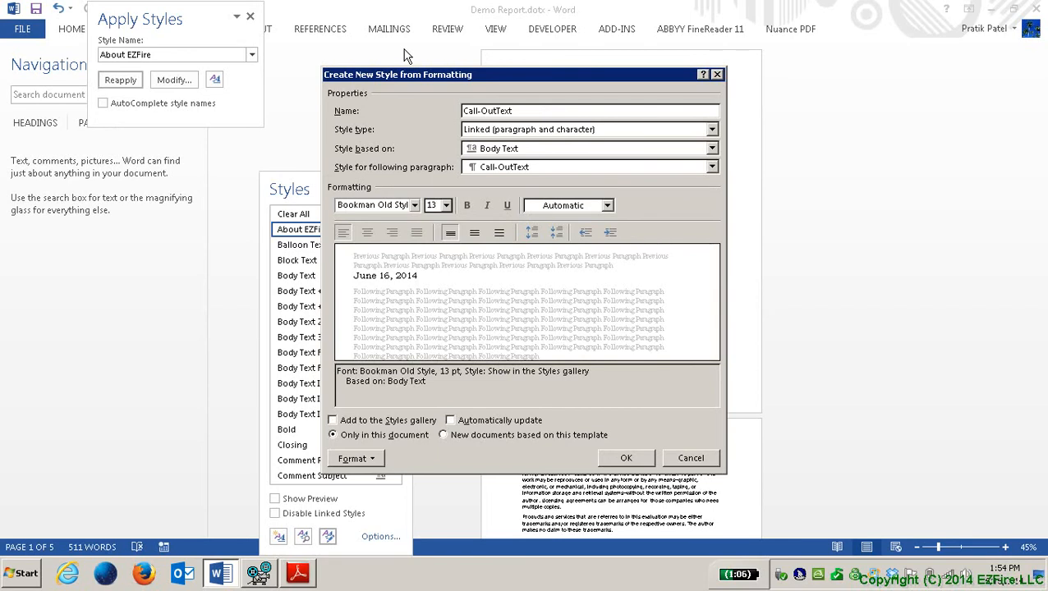
{"action": "key", "text": "Tab"}
{"action": "key", "text": "space"}
{"action": "key", "text": "Tab"}
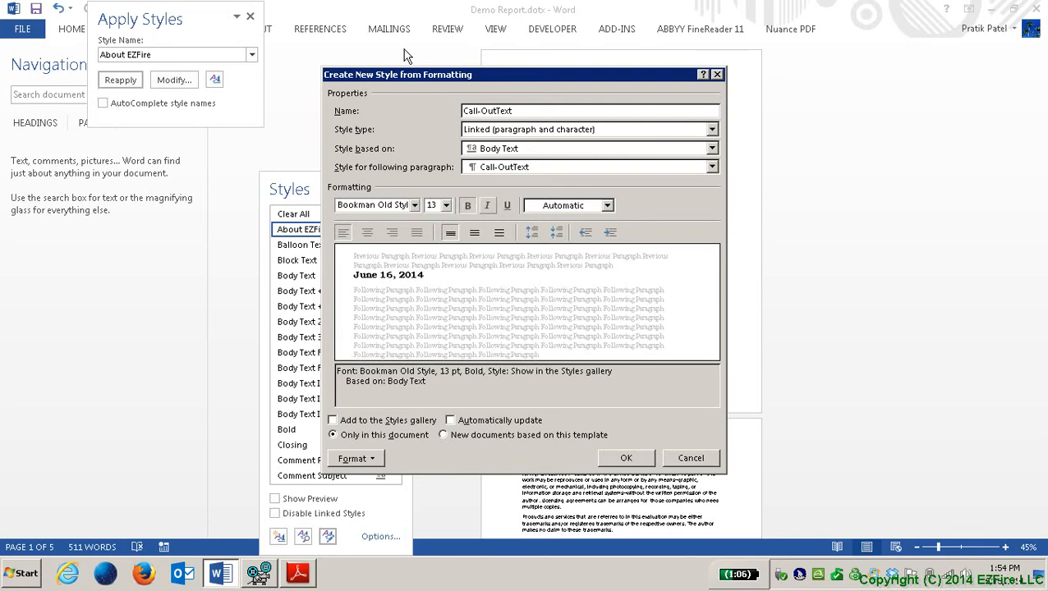
{"action": "key", "text": "space"}
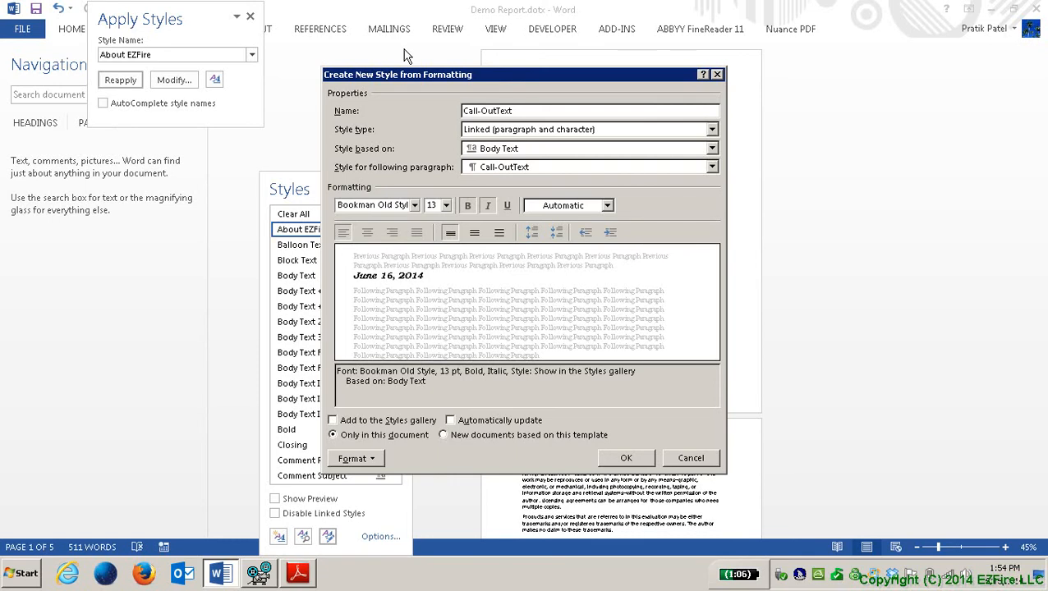
{"action": "key", "text": "Tab"}
{"action": "key", "text": "Tab"}
{"action": "key", "text": "Tab"}
{"action": "key", "text": "Tab"}
{"action": "key", "text": "Tab"}
{"action": "key", "text": "Tab"}
{"action": "key", "text": "Tab"}
{"action": "key", "text": "Tab"}
{"action": "key", "text": "Tab"}
{"action": "key", "text": "Tab"}
Step: Increase paragraph spacing to 6 pt before and 12 pt after
{"action": "key", "text": "shift+Tab"}
{"action": "key", "text": "space"}
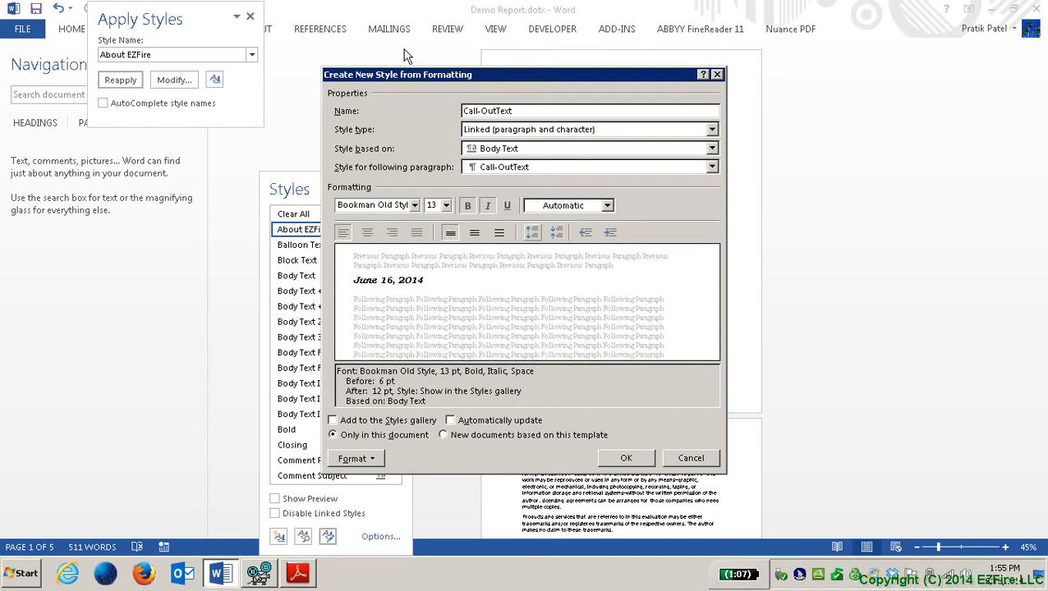
{"action": "key", "text": "Tab"}
{"action": "key", "text": "Tab"}
{"action": "key", "text": "Tab"}
{"action": "key", "text": "Tab"}
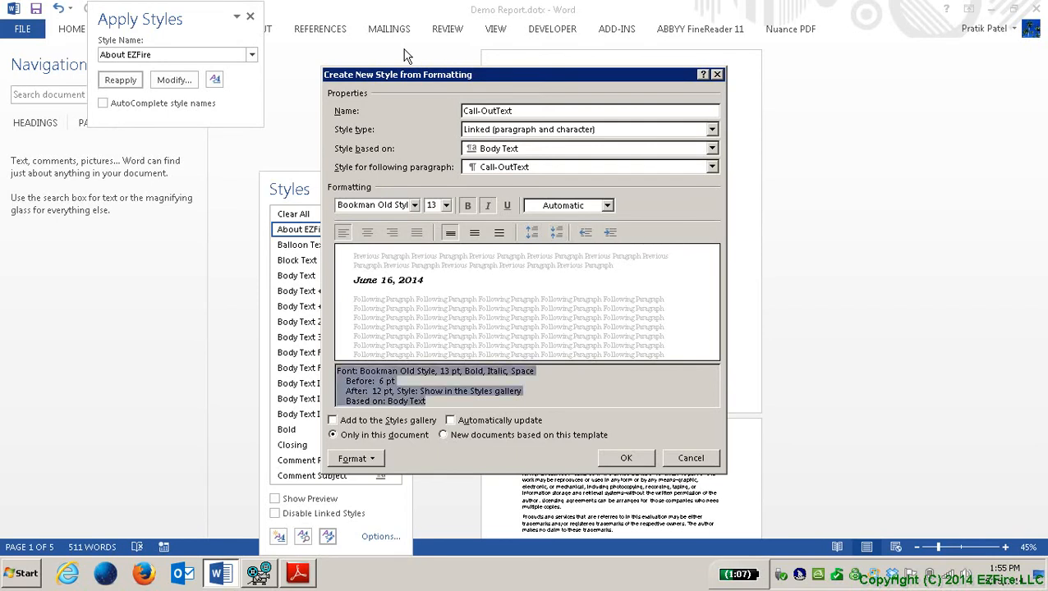
{"action": "key", "text": "Tab"}
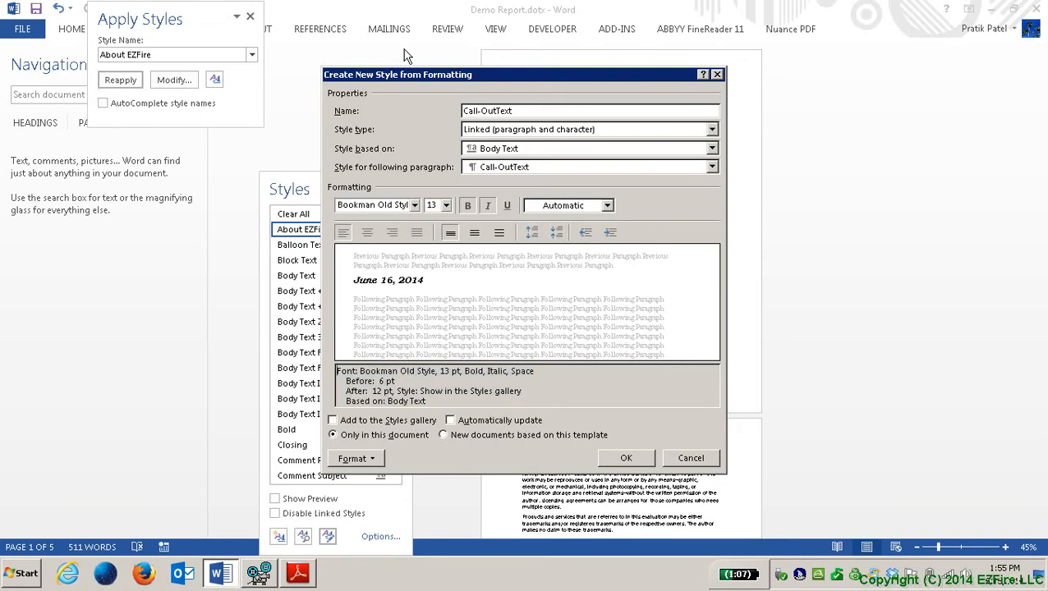
Step: Turn on automatic updating and save the style for new documents based on this template
{"action": "key", "text": "Down"}
{"action": "key", "text": "Down"}
{"action": "key", "text": "Tab"}
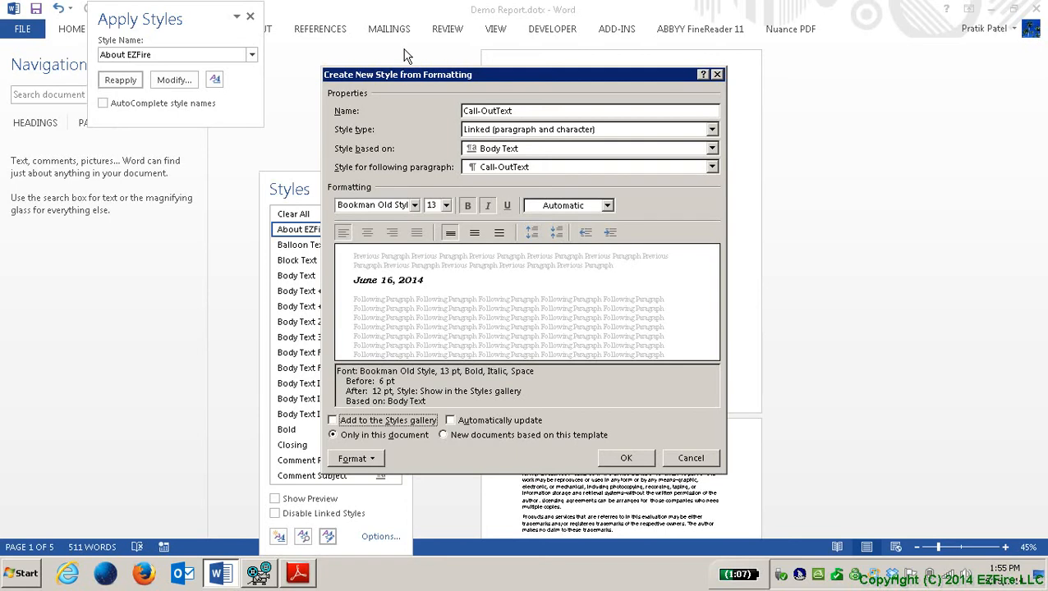
{"action": "key", "text": "Tab"}
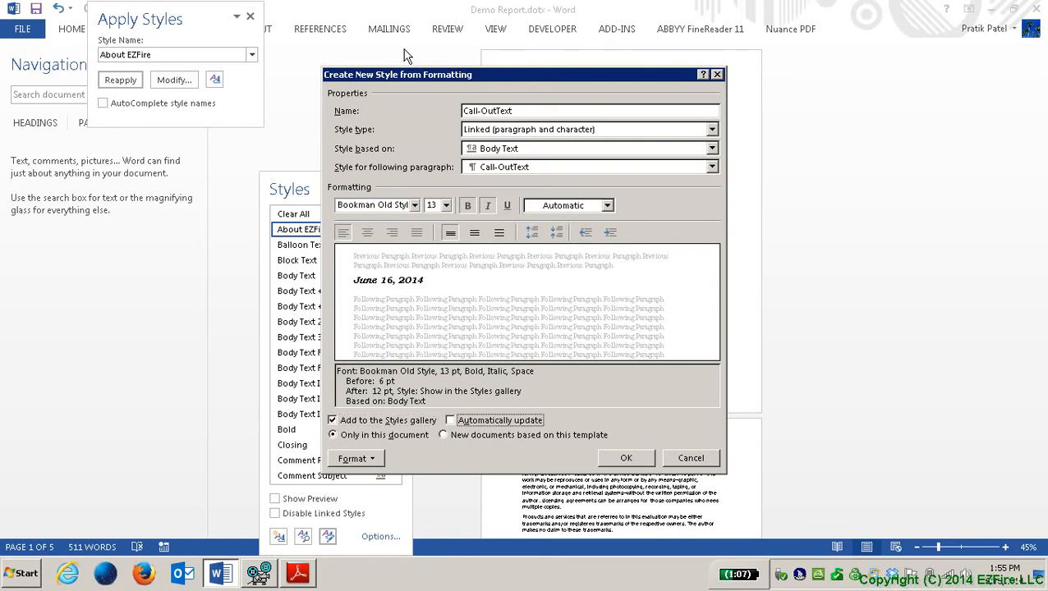
{"action": "key", "text": "shift+Tab"}
{"action": "key", "text": "Tab"}
{"action": "key", "text": "space"}
{"action": "key", "text": "Tab"}
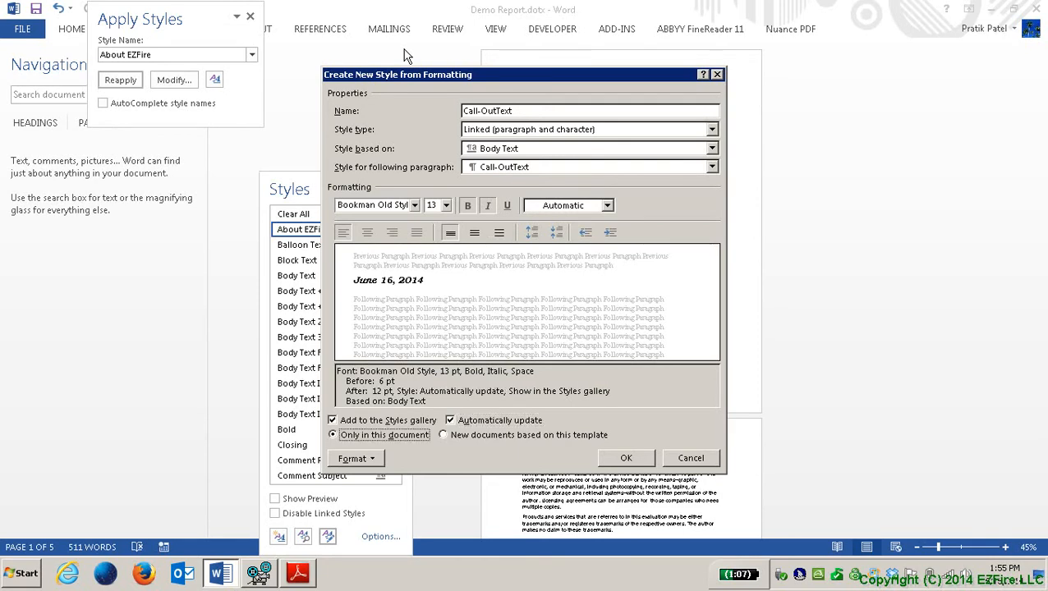
{"action": "key", "text": "Down"}
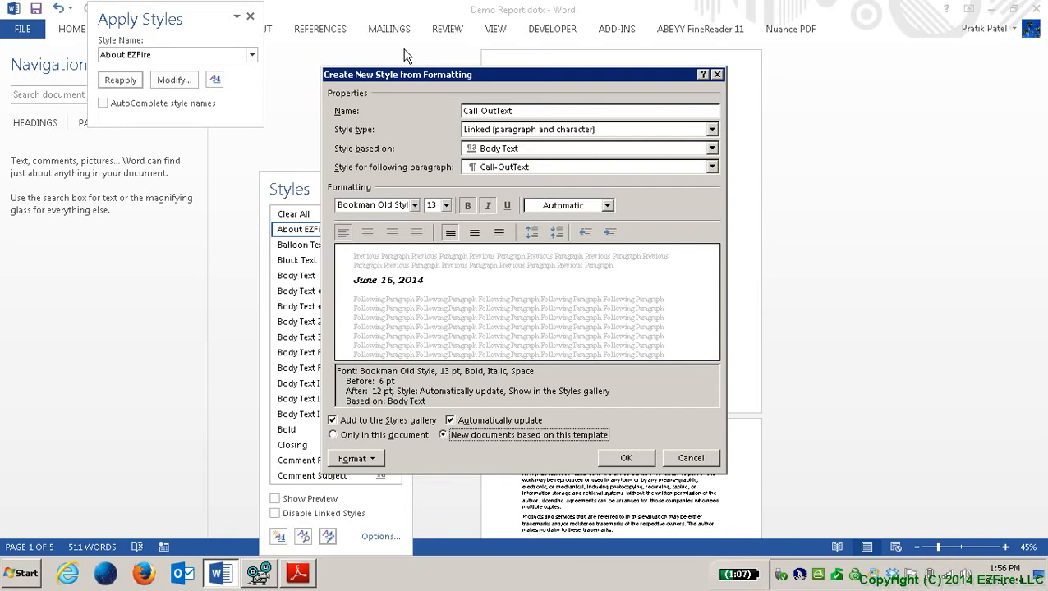
{"action": "key", "text": "Tab"}
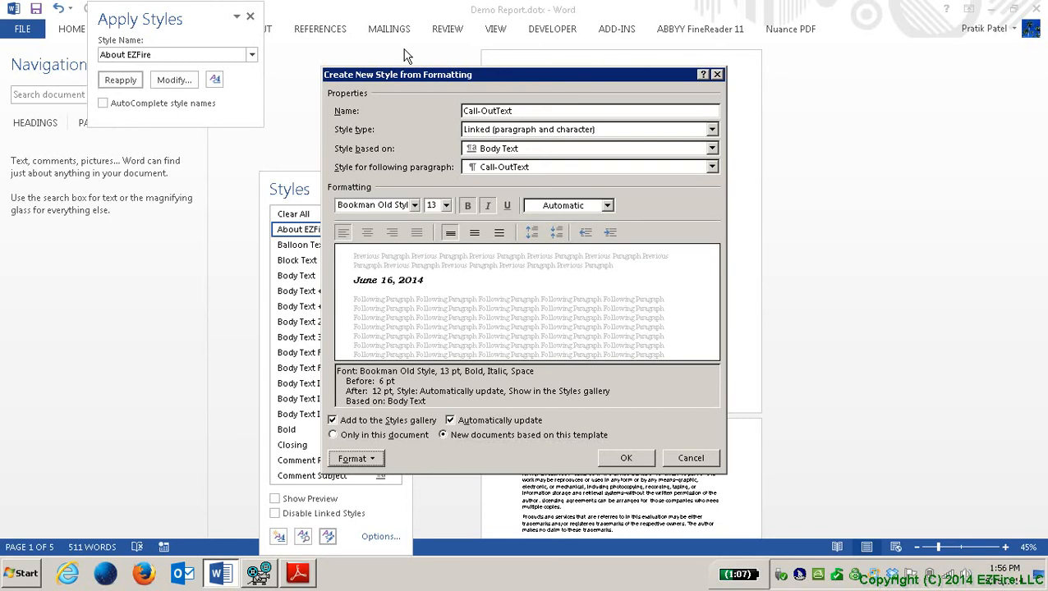
Step: Open the style's Border formatting and choose the Box setting for the paragraph
{"action": "key", "text": "space"}
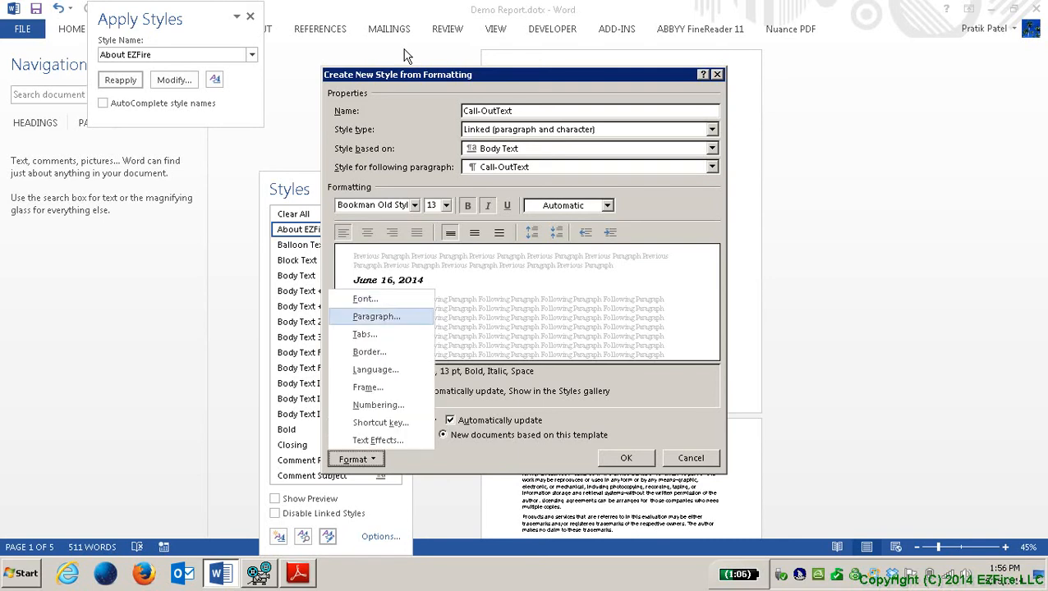
{"action": "key", "text": "Down"}
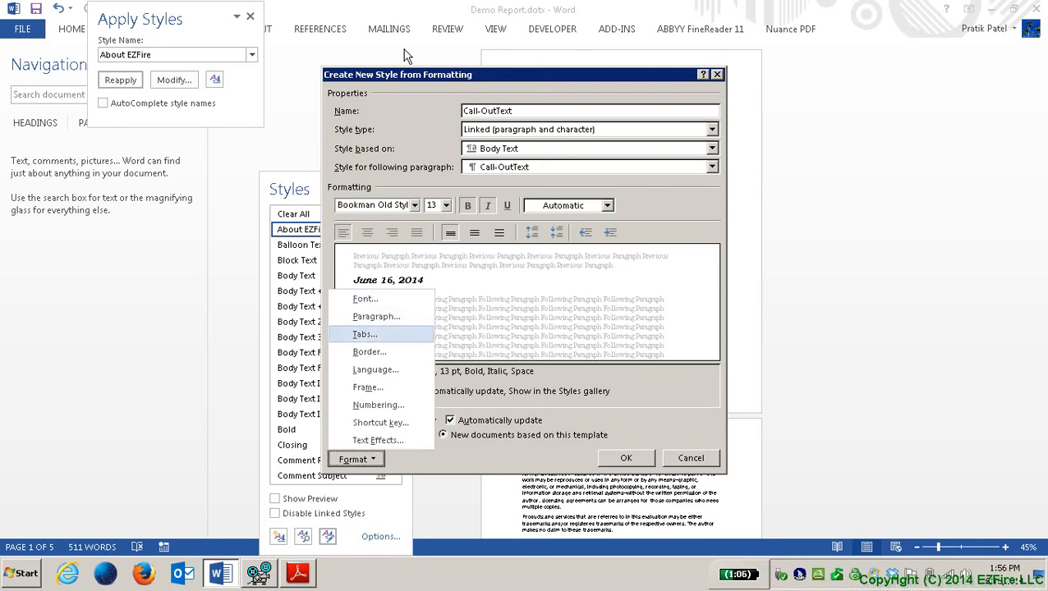
{"action": "key", "text": "Down"}
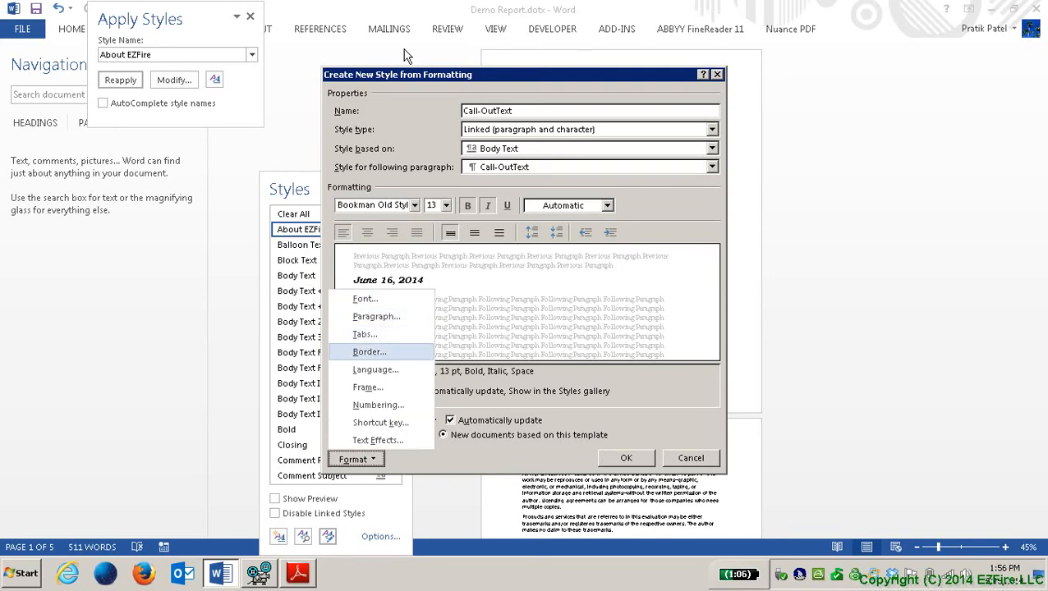
{"action": "key", "text": "Return"}
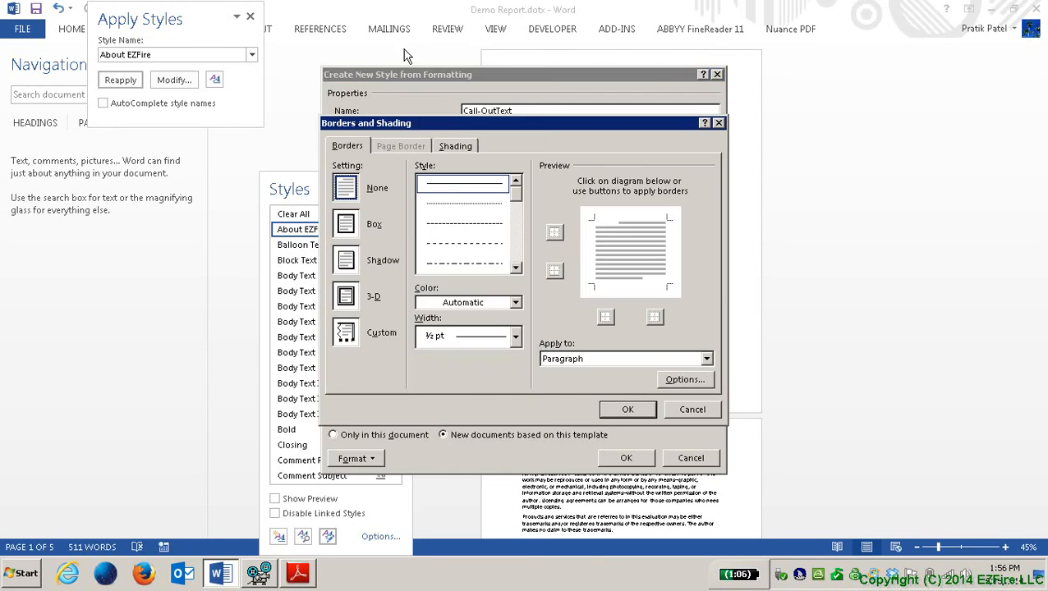
{"action": "key", "text": "alt+x"}
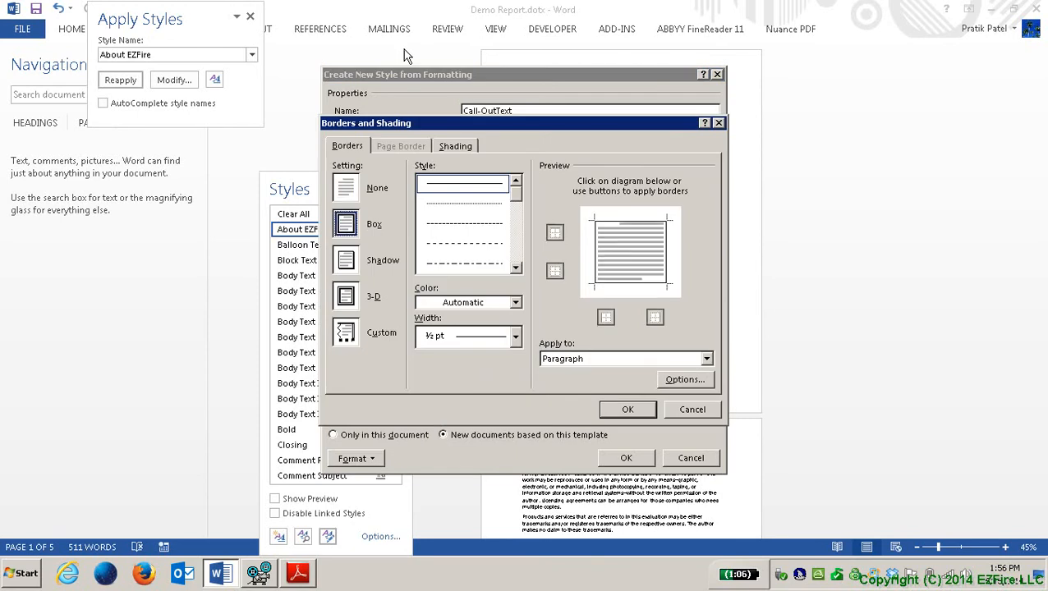
{"action": "key", "text": "Tab"}
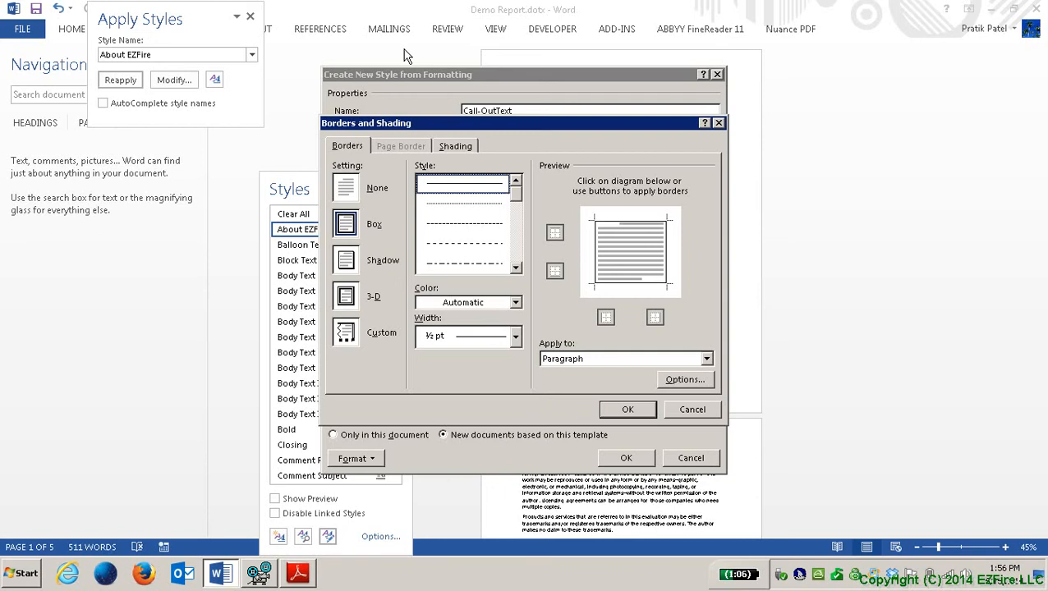
{"action": "key", "text": "Tab"}
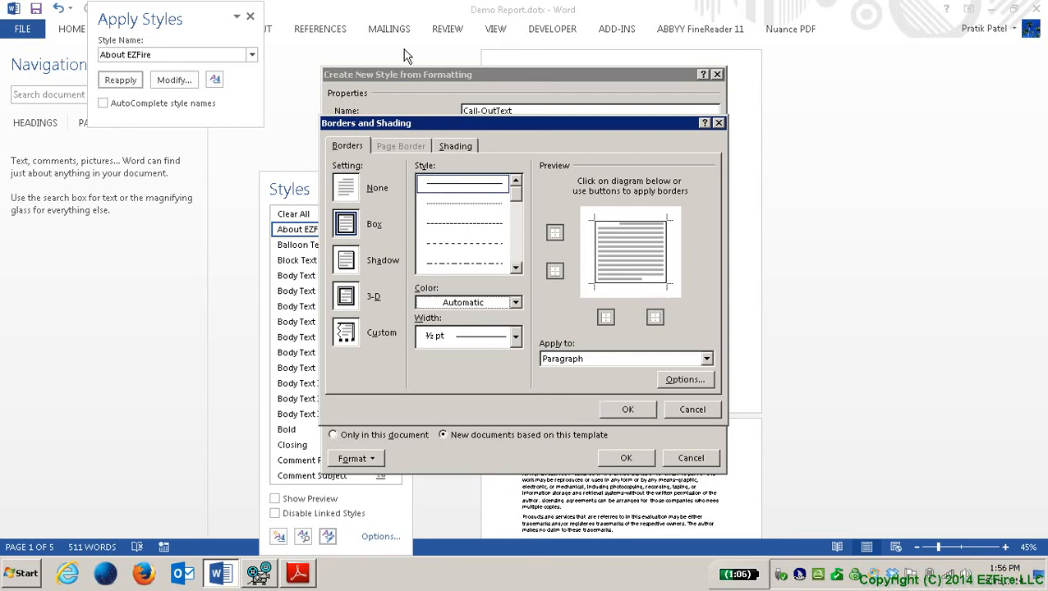
{"action": "key", "text": "shift+Tab"}
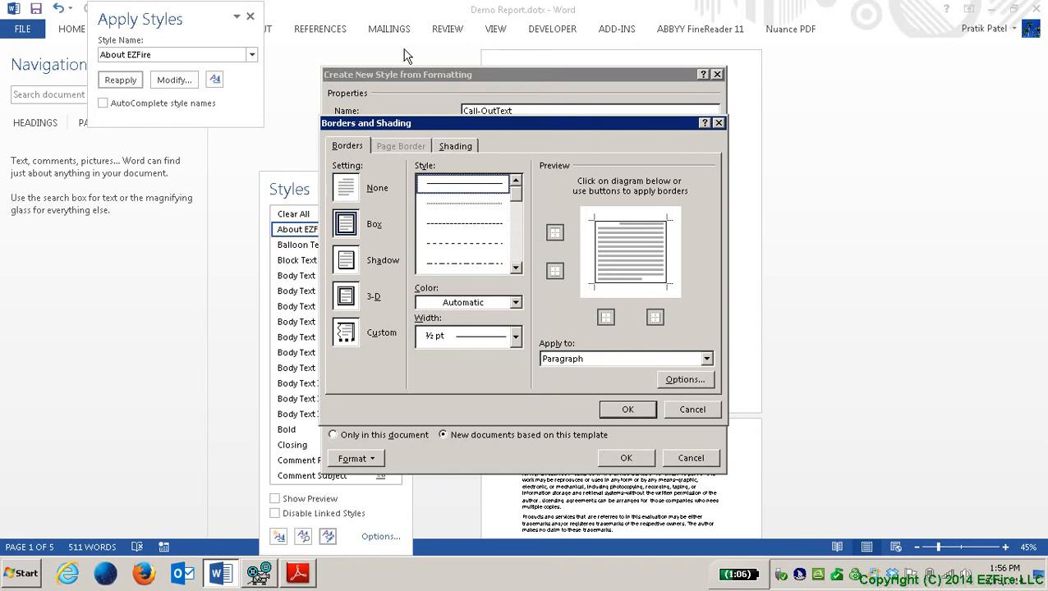
{"action": "key", "text": "Down"}
Step: Choose a double border line in Automatic colour at ½ pt width
{"action": "key", "text": "Down"}
{"action": "key", "text": "Down"}
{"action": "key", "text": "Down"}
{"action": "key", "text": "Down"}
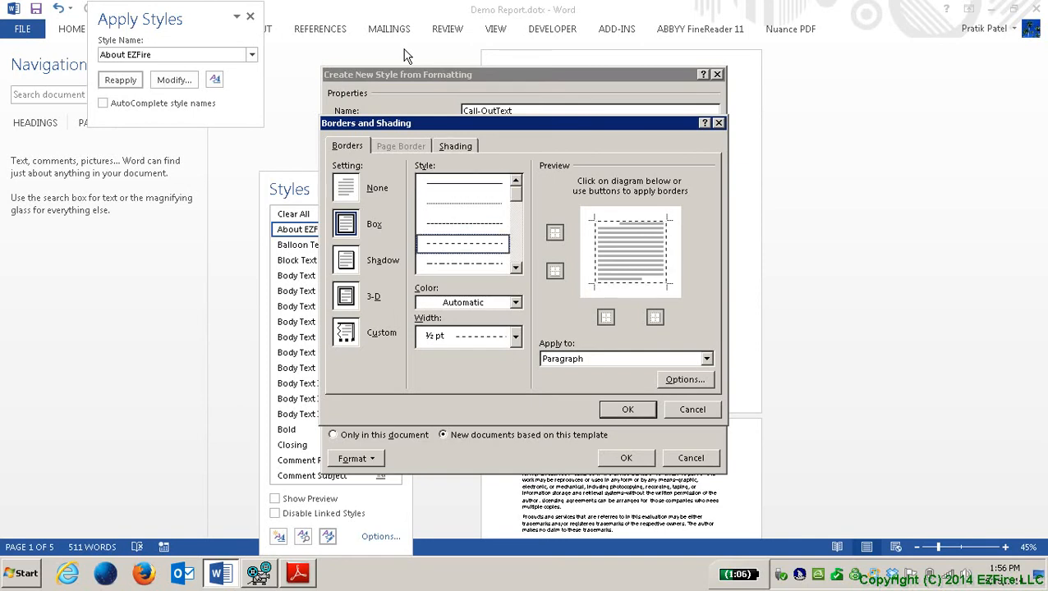
{"action": "key", "text": "Down"}
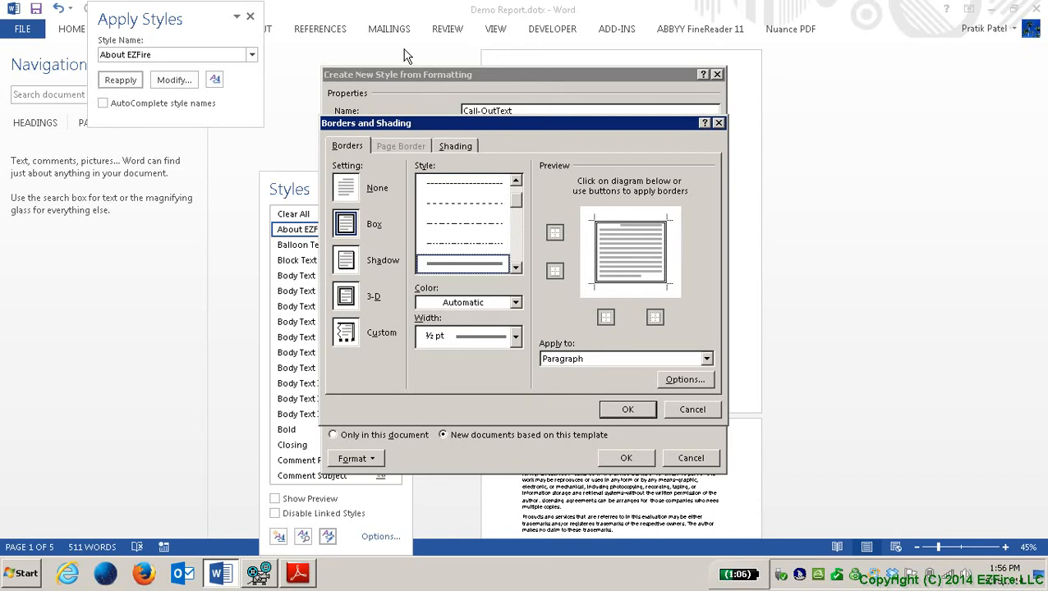
{"action": "key", "text": "Down"}
{"action": "key", "text": "Down"}
{"action": "key", "text": "Up"}
{"action": "key", "text": "Up"}
{"action": "key", "text": "Tab"}
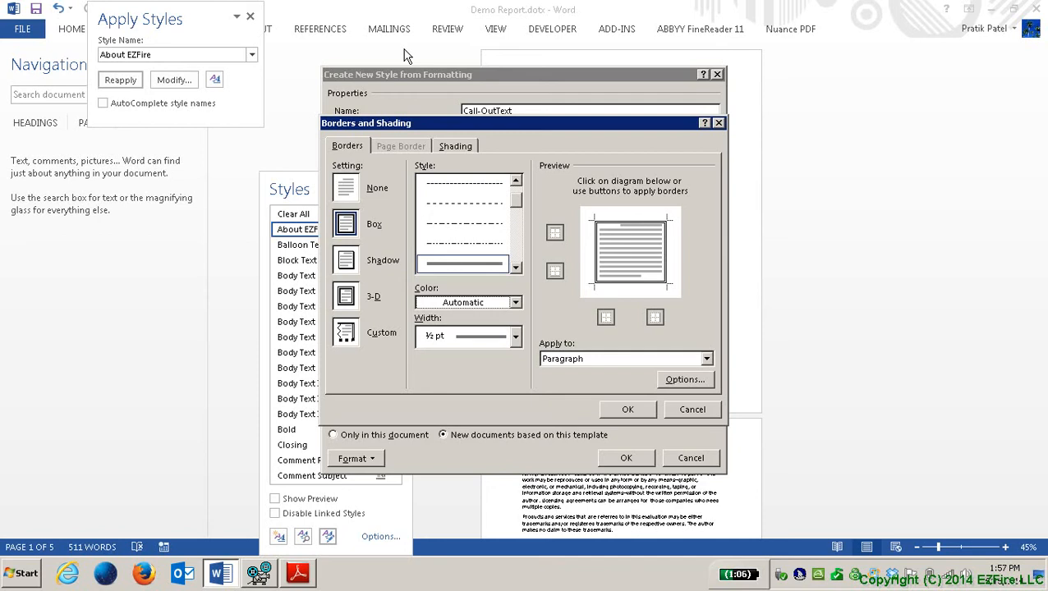
{"action": "key", "text": "Tab"}
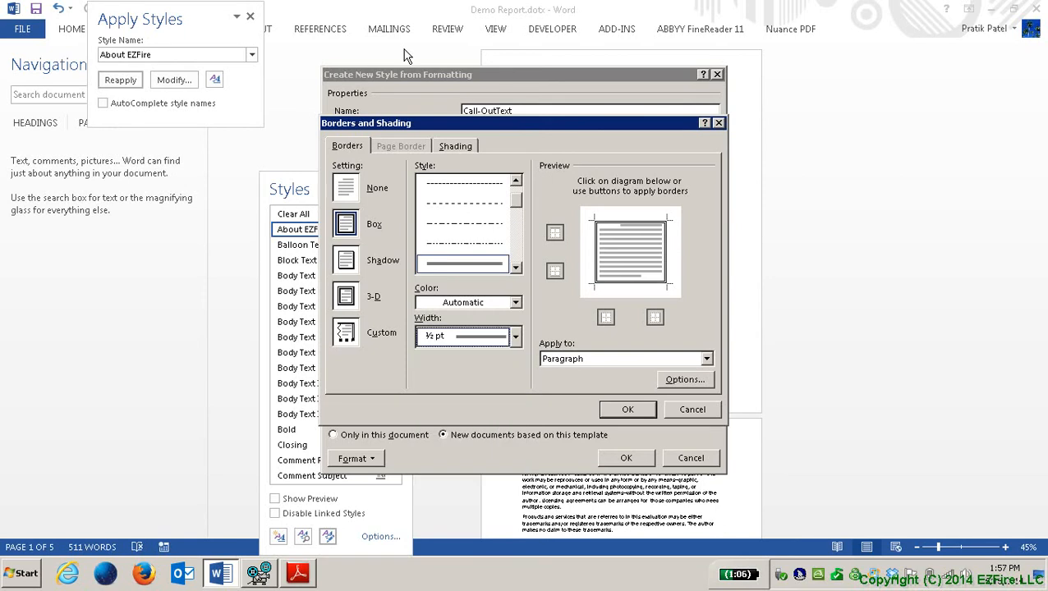
Step: Keep the border sides as a box and apply the border to Paragraph
{"action": "key", "text": "Tab"}
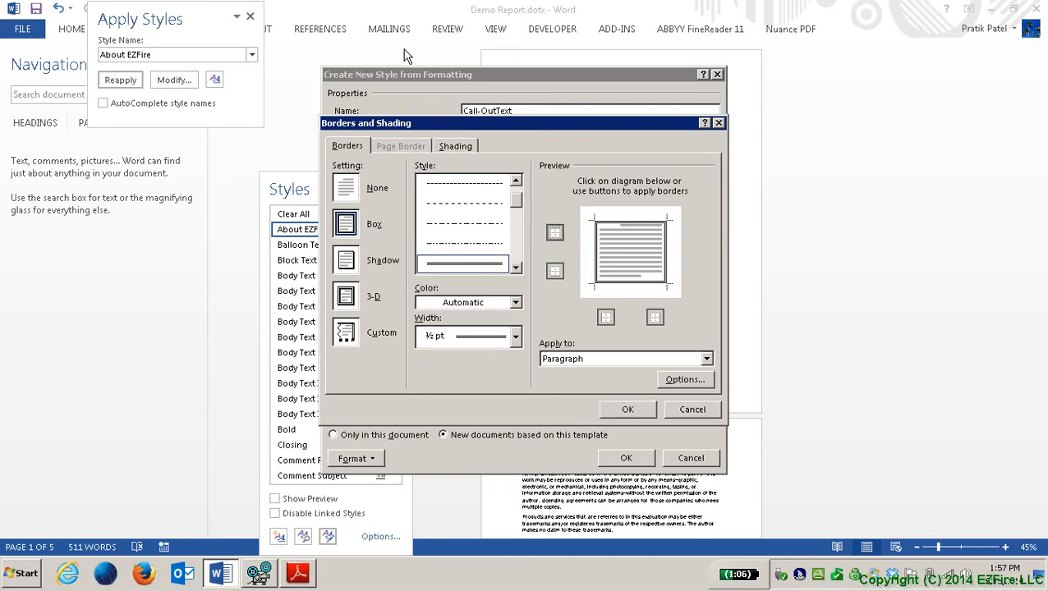
{"action": "key", "text": "Tab"}
{"action": "key", "text": "Tab"}
{"action": "key", "text": "Tab"}
{"action": "key", "text": "Tab"}
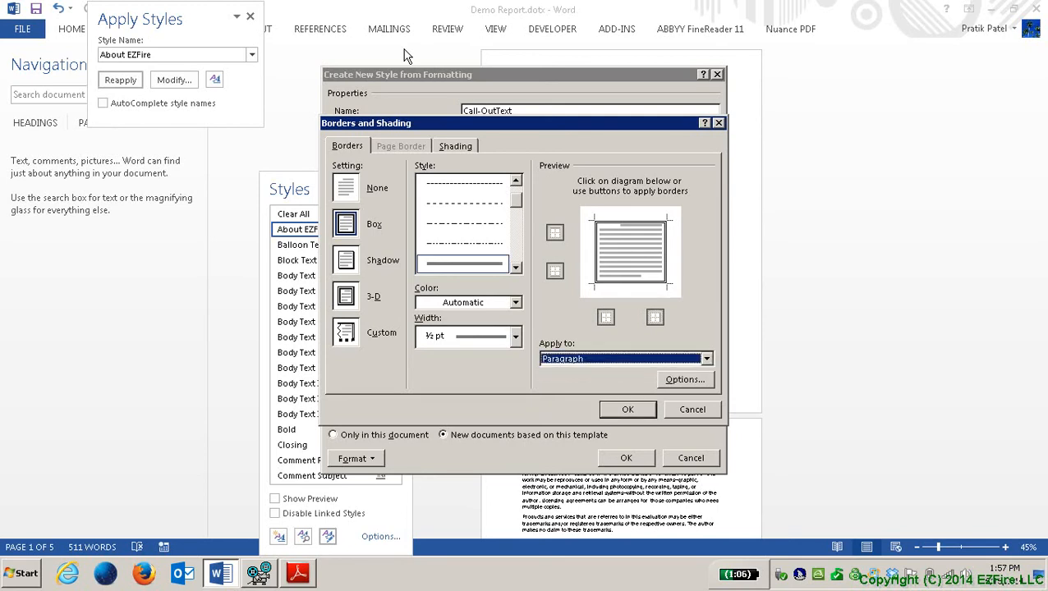
{"action": "key", "text": "alt+Down"}
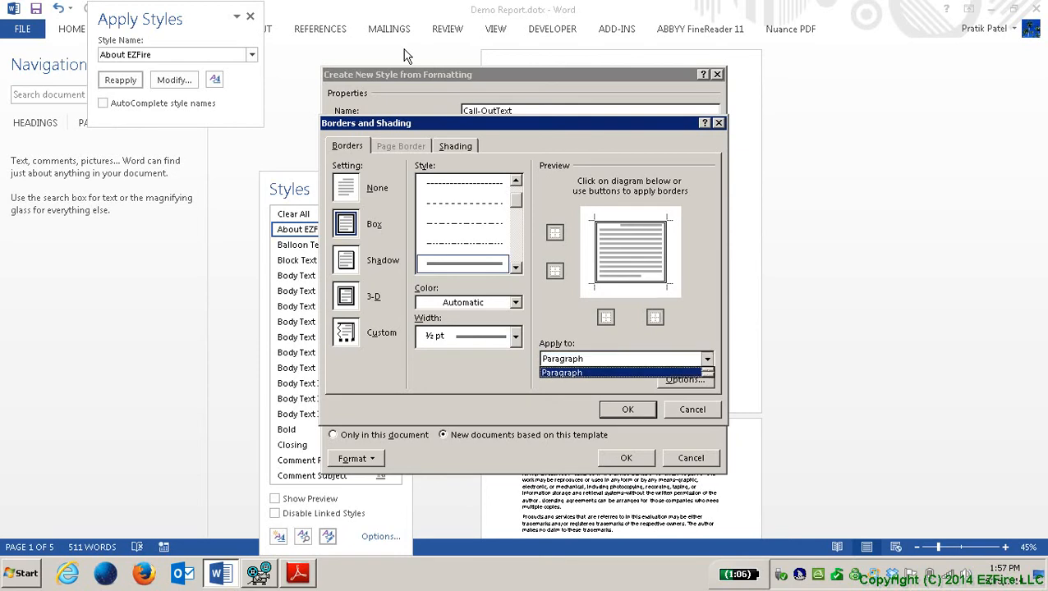
{"action": "key", "text": "Tab"}
{"action": "key", "text": "shift+Tab"}
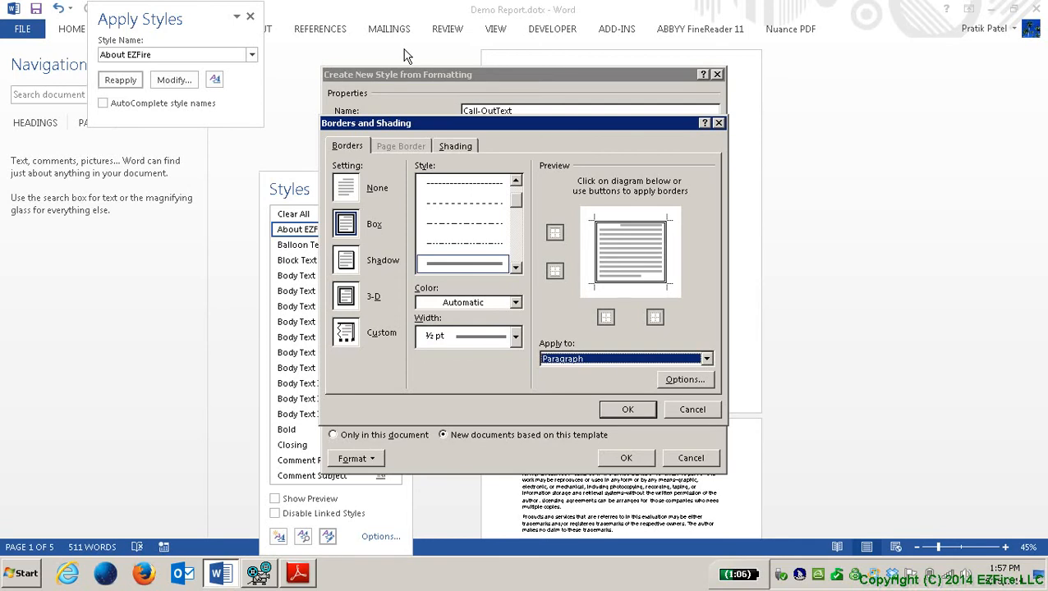
{"action": "key", "text": "Tab"}
{"action": "key", "text": "Tab"}
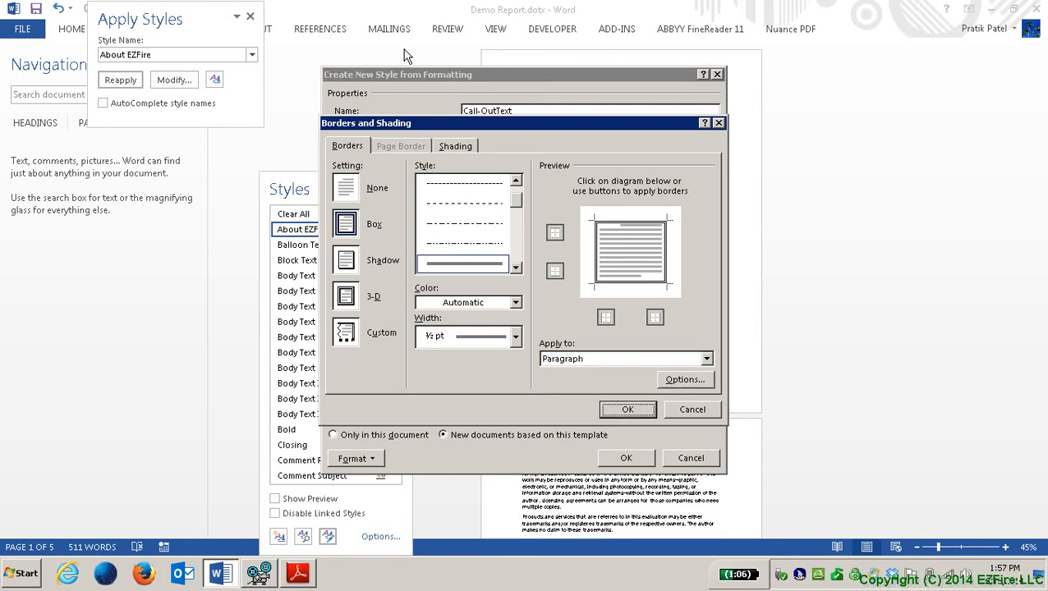
{"action": "key", "text": "shift+Tab"}
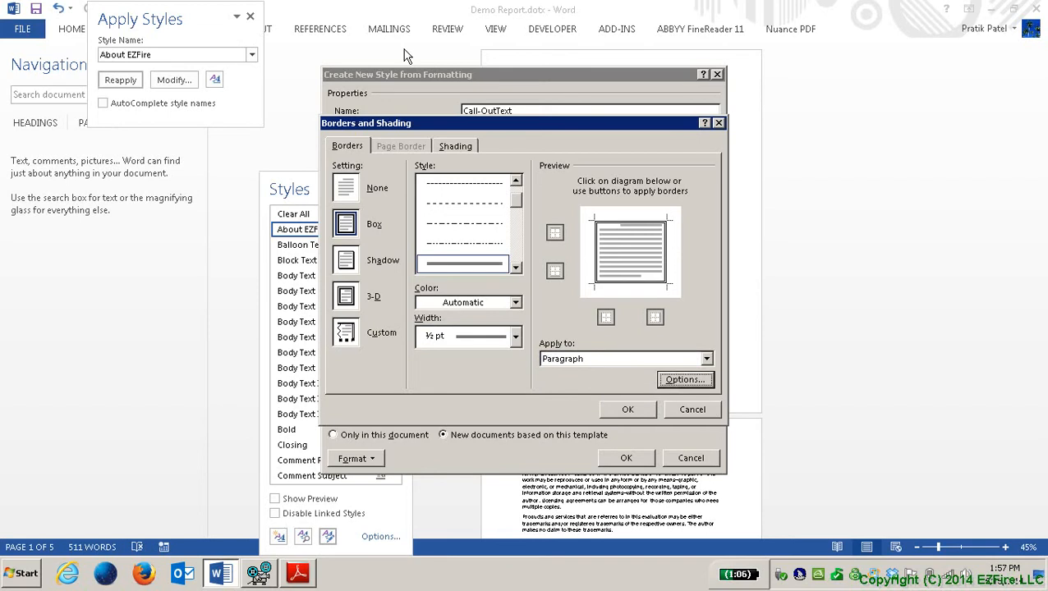
{"action": "key", "text": "Tab"}
{"action": "key", "text": "Tab"}
{"action": "key", "text": "shift+Tab"}
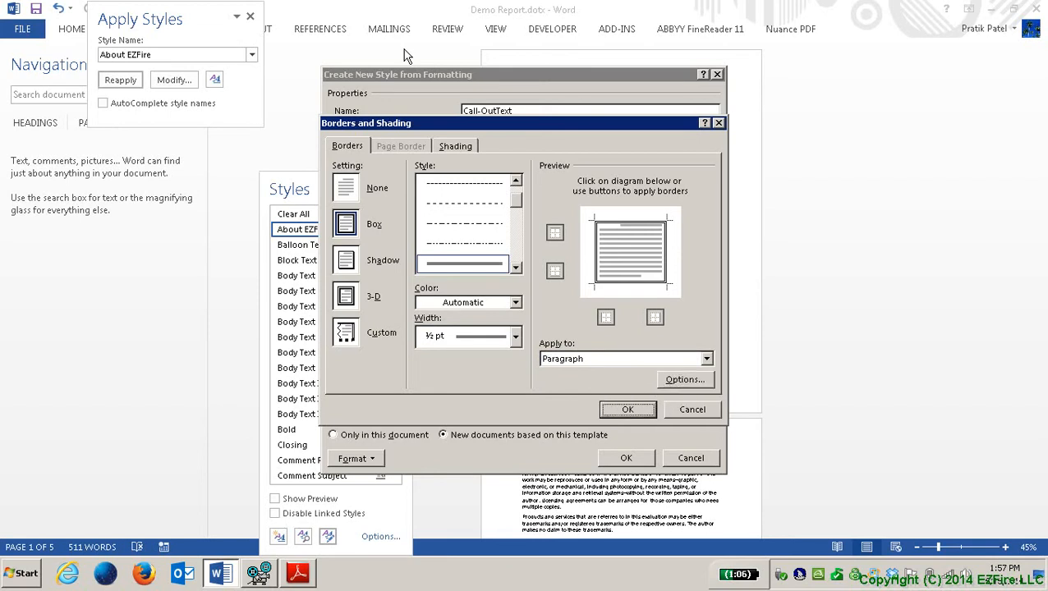
Step: Confirm the box border, save the Call-OutText style, and close Manage Styles
{"action": "key", "text": "Return"}
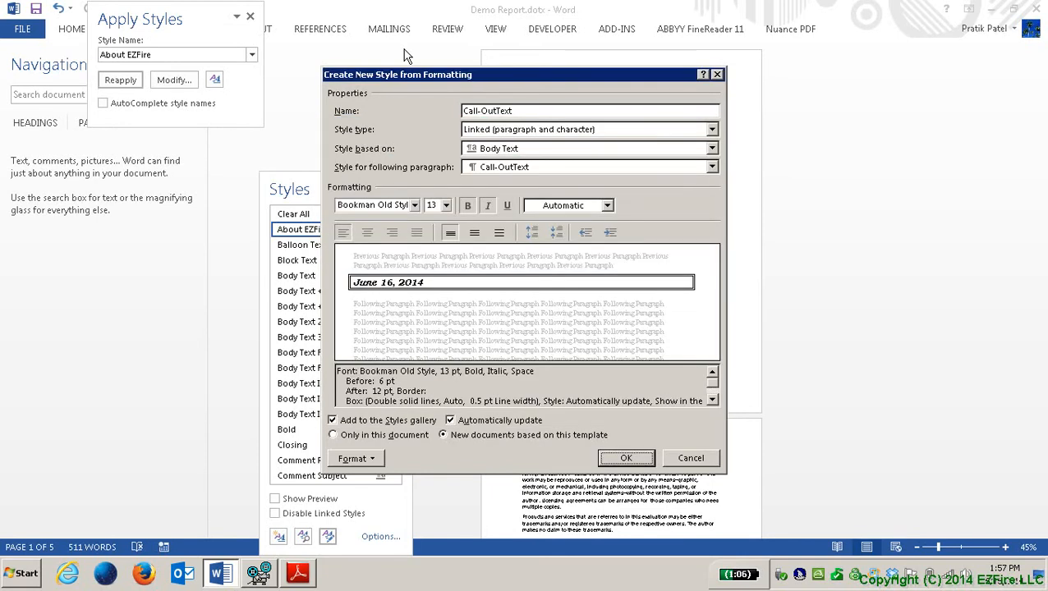
{"action": "key", "text": "Tab"}
{"action": "key", "text": "shift+Tab"}
{"action": "key", "text": "shift+Tab"}
{"action": "key", "text": "Tab"}
{"action": "key", "text": "Return"}
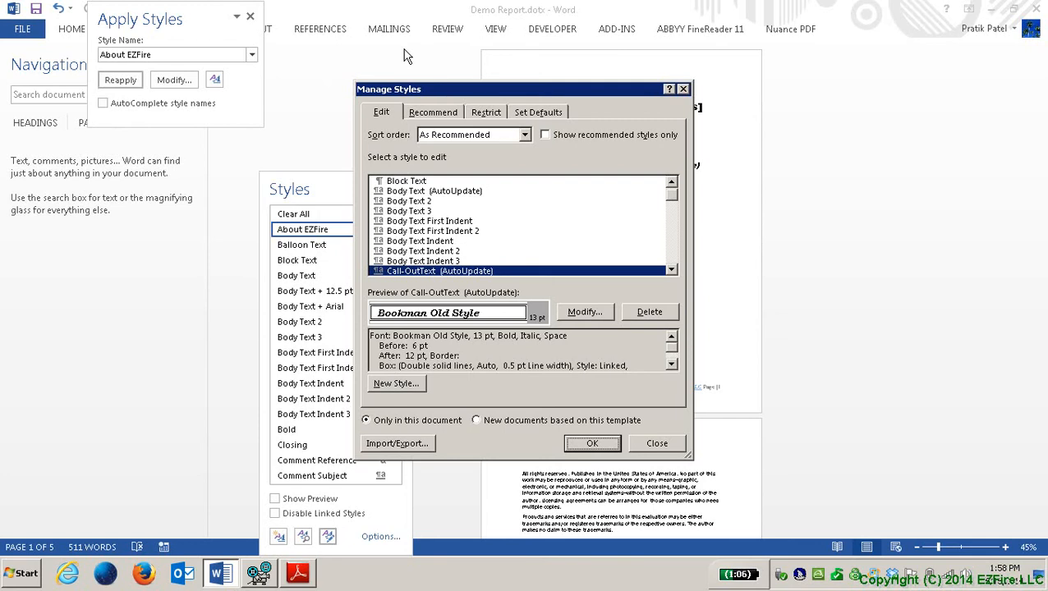
{"action": "key", "text": "Escape"}
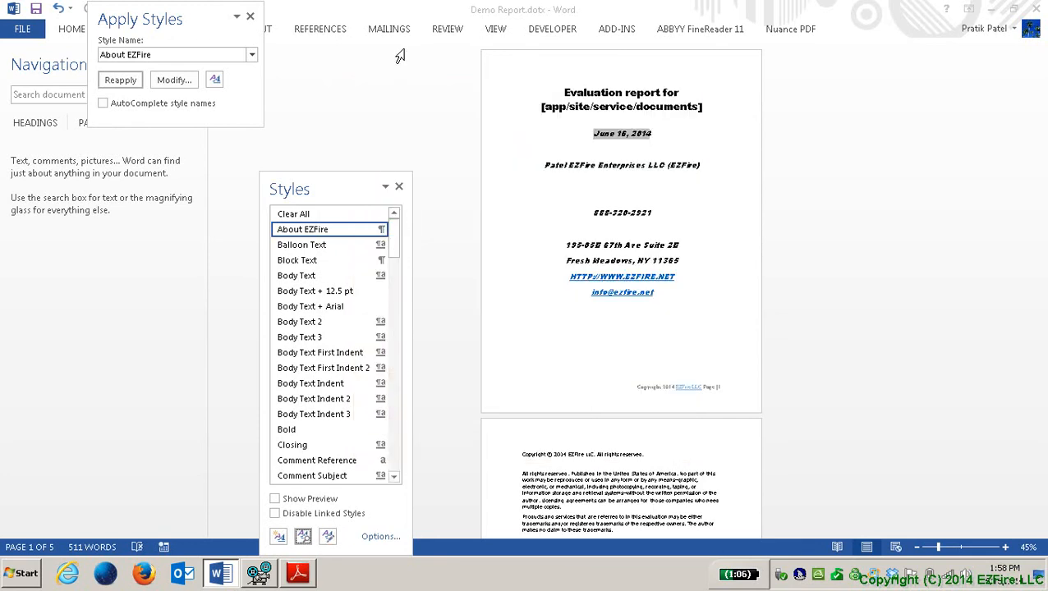
Step: Browse the Styles pane list to find Call-OutText listed after Bold
{"action": "key", "text": "shift+Tab"}
{"action": "key", "text": "shift+Tab"}
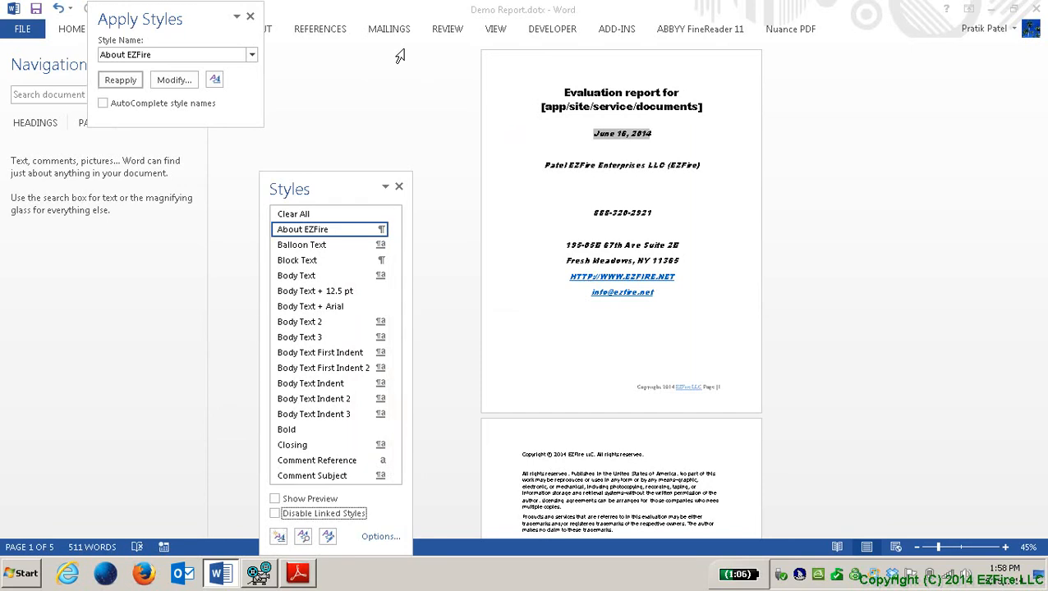
{"action": "key", "text": "shift+Tab"}
{"action": "key", "text": "shift+Tab"}
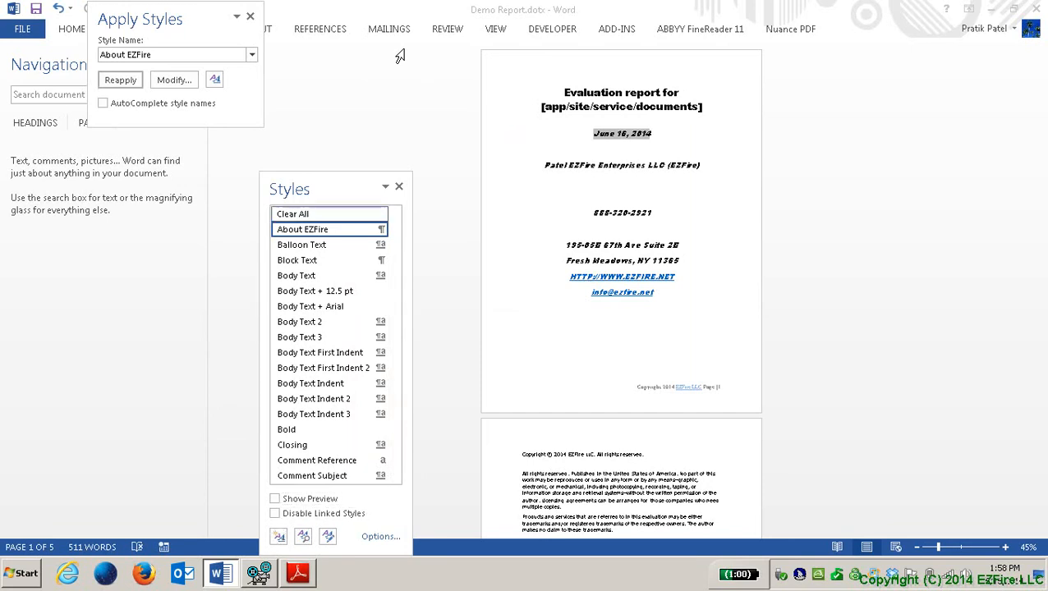
{"action": "key", "text": "Tab"}
{"action": "key", "text": "Down"}
{"action": "key", "text": "Down"}
{"action": "key", "text": "Down"}
{"action": "key", "text": "Down"}
{"action": "key", "text": "Down"}
{"action": "key", "text": "Down"}
{"action": "key", "text": "Down"}
{"action": "key", "text": "Down"}
{"action": "key", "text": "Down"}
{"action": "key", "text": "Down"}
{"action": "key", "text": "Down"}
{"action": "key", "text": "Down"}
{"action": "key", "text": "Down"}
{"action": "key", "text": "Down"}
{"action": "key", "text": "Down"}
{"action": "key", "text": "Down"}
{"action": "key", "text": "Down"}
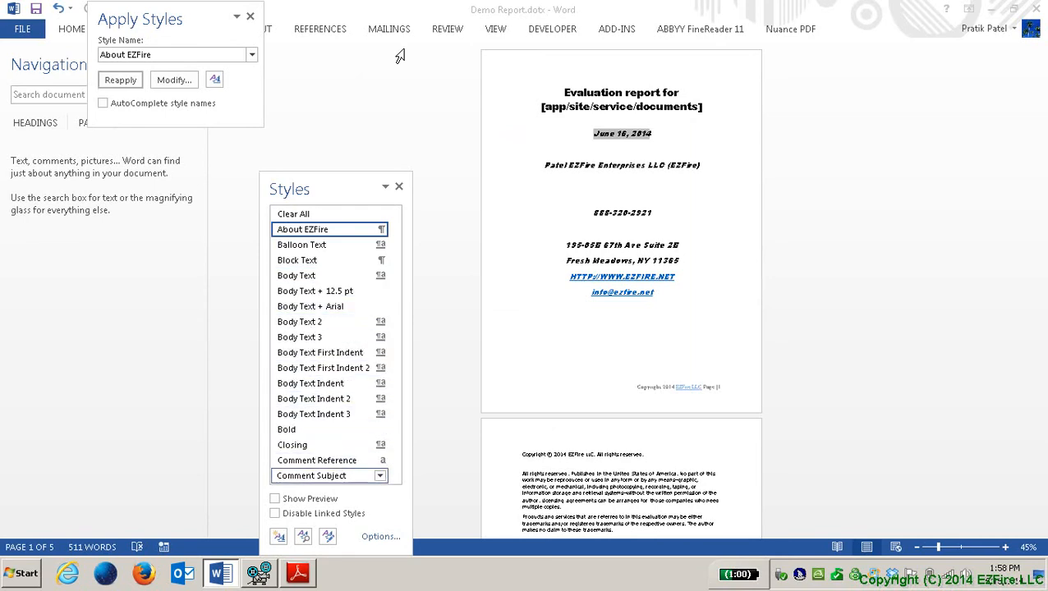
{"action": "key", "text": "Down"}
{"action": "key", "text": "Down"}
{"action": "key", "text": "Down"}
{"action": "key", "text": "Down"}
{"action": "key", "text": "Down"}
{"action": "key", "text": "Down"}
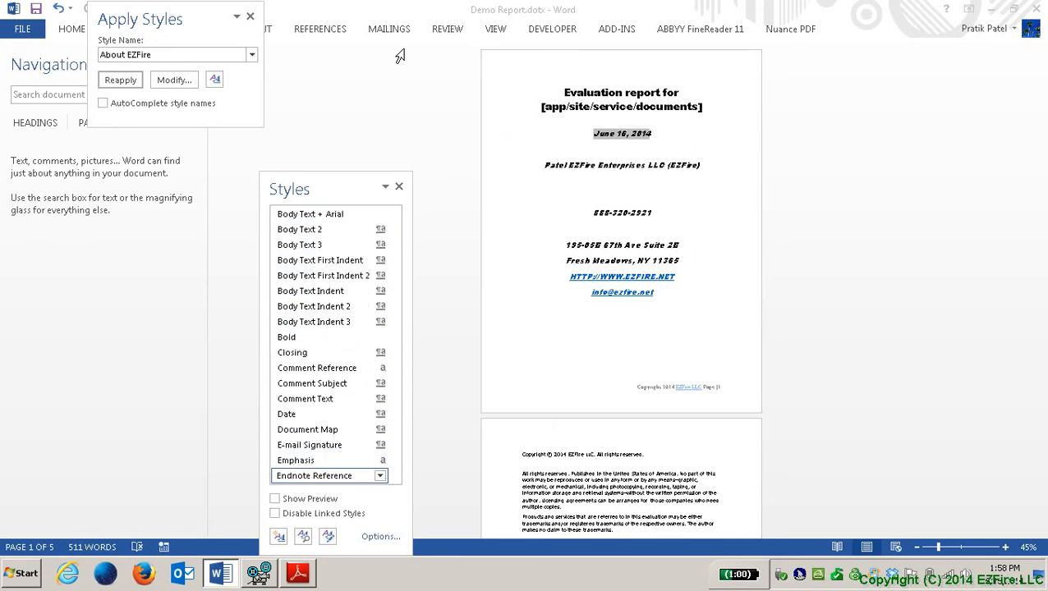
{"action": "key", "text": "Down"}
{"action": "key", "text": "Down"}
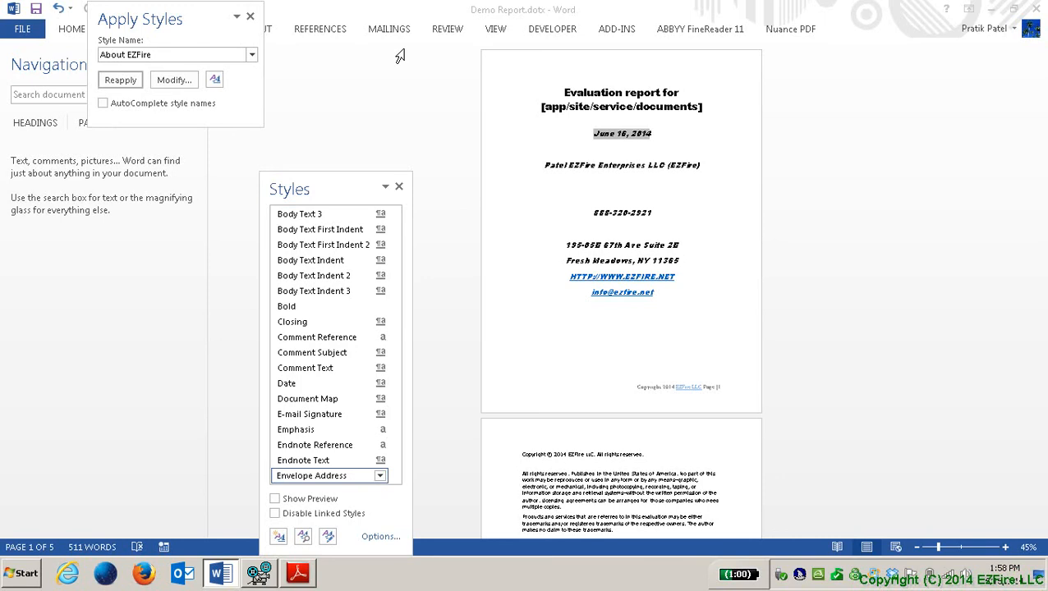
{"action": "key", "text": "End"}
{"action": "key", "text": "Up"}
{"action": "key", "text": "Up"}
{"action": "key", "text": "Up"}
{"action": "key", "text": "Up"}
{"action": "key", "text": "Up"}
{"action": "key", "text": "Up"}
{"action": "key", "text": "Up"}
{"action": "key", "text": "Up"}
{"action": "key", "text": "Up"}
{"action": "key", "text": "Up"}
{"action": "key", "text": "Up"}
{"action": "key", "text": "Up"}
{"action": "key", "text": "Up"}
{"action": "key", "text": "Up"}
{"action": "key", "text": "Up"}
{"action": "key", "text": "Up"}
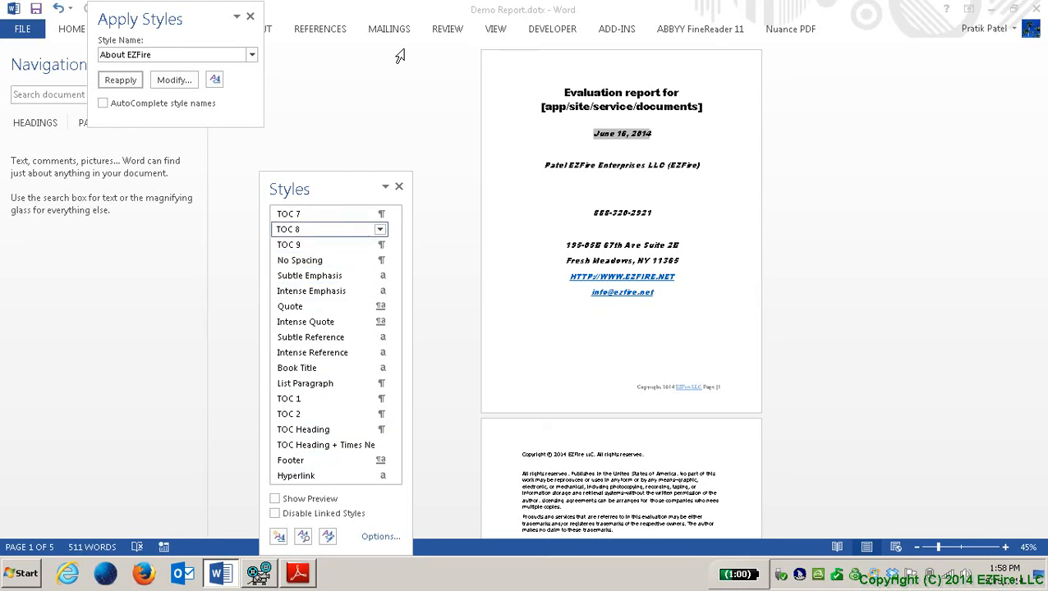
{"action": "key", "text": "Up"}
{"action": "key", "text": "Up"}
{"action": "key", "text": "Up"}
{"action": "key", "text": "Up"}
{"action": "key", "text": "Up"}
{"action": "key", "text": "Up"}
{"action": "key", "text": "Up"}
{"action": "key", "text": "Up"}
{"action": "key", "text": "Up"}
{"action": "key", "text": "Up"}
{"action": "key", "text": "Up"}
{"action": "key", "text": "Up"}
{"action": "key", "text": "Up"}
{"action": "key", "text": "Up"}
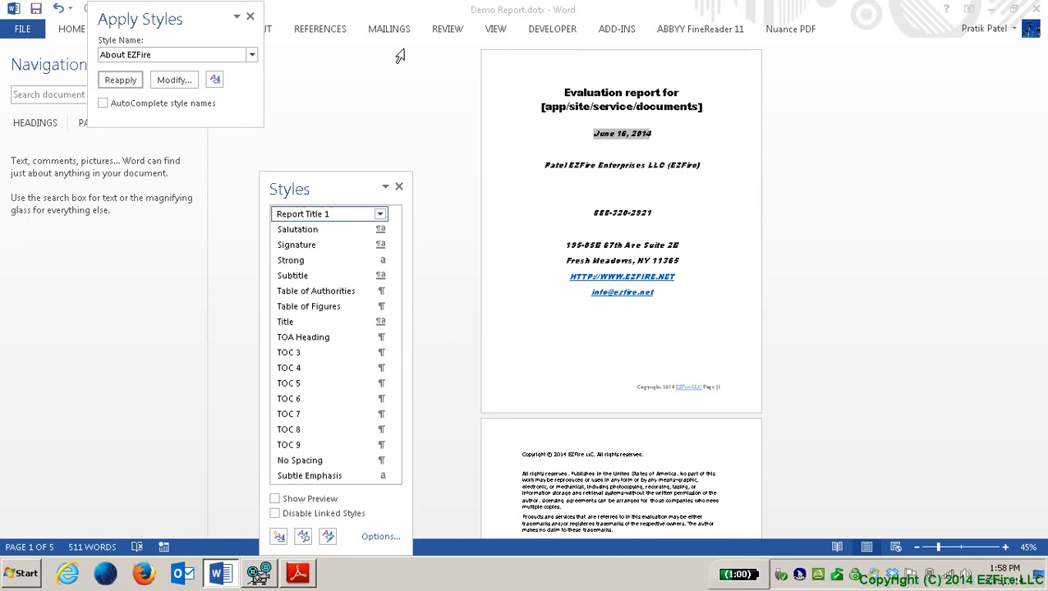
{"action": "key", "text": "Up"}
{"action": "key", "text": "Up"}
{"action": "key", "text": "Up"}
{"action": "key", "text": "Up"}
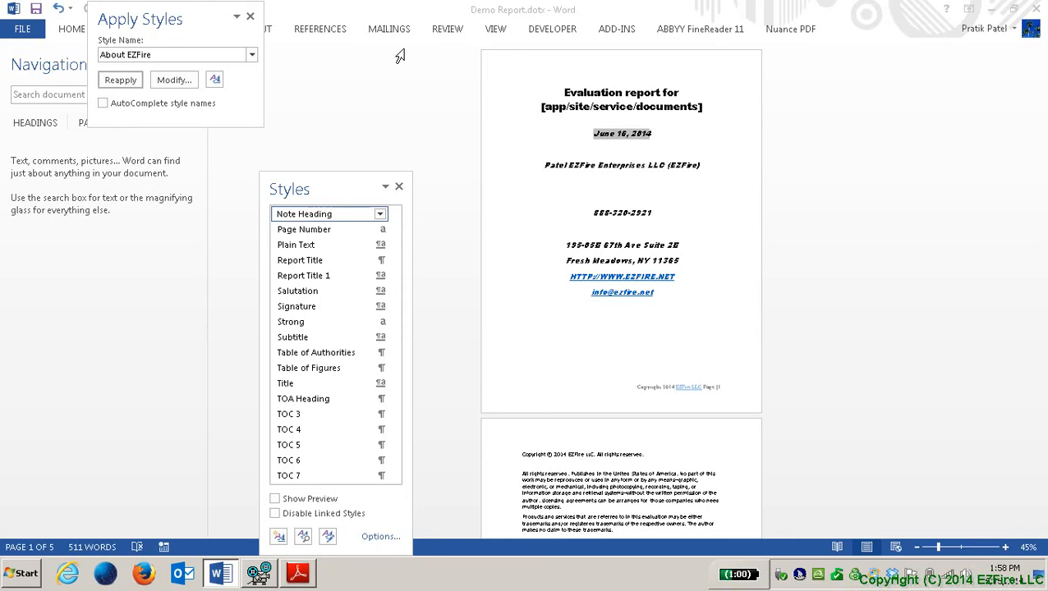
{"action": "key", "text": "Home"}
{"action": "key", "text": "Down"}
{"action": "key", "text": "Down"}
{"action": "key", "text": "Down"}
{"action": "key", "text": "Down"}
{"action": "key", "text": "Down"}
{"action": "key", "text": "Tab"}
{"action": "key", "text": "Tab"}
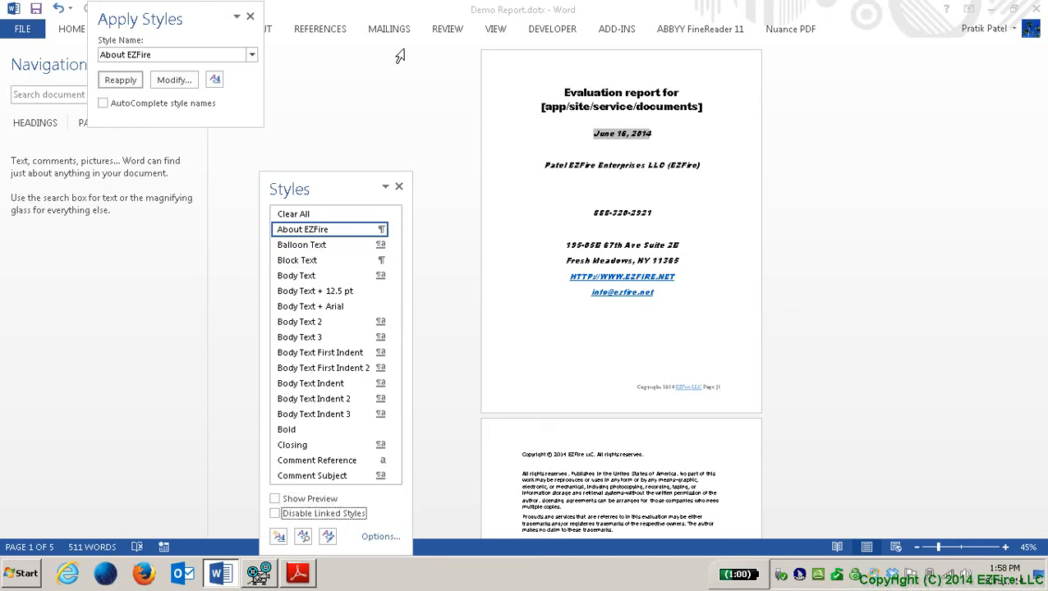
{"action": "key", "text": "shift+Tab"}
{"action": "key", "text": "Tab"}
{"action": "key", "text": "Tab"}
{"action": "key", "text": "Tab"}
{"action": "key", "text": "Tab"}
{"action": "key", "text": "Tab"}
{"action": "key", "text": "Tab"}
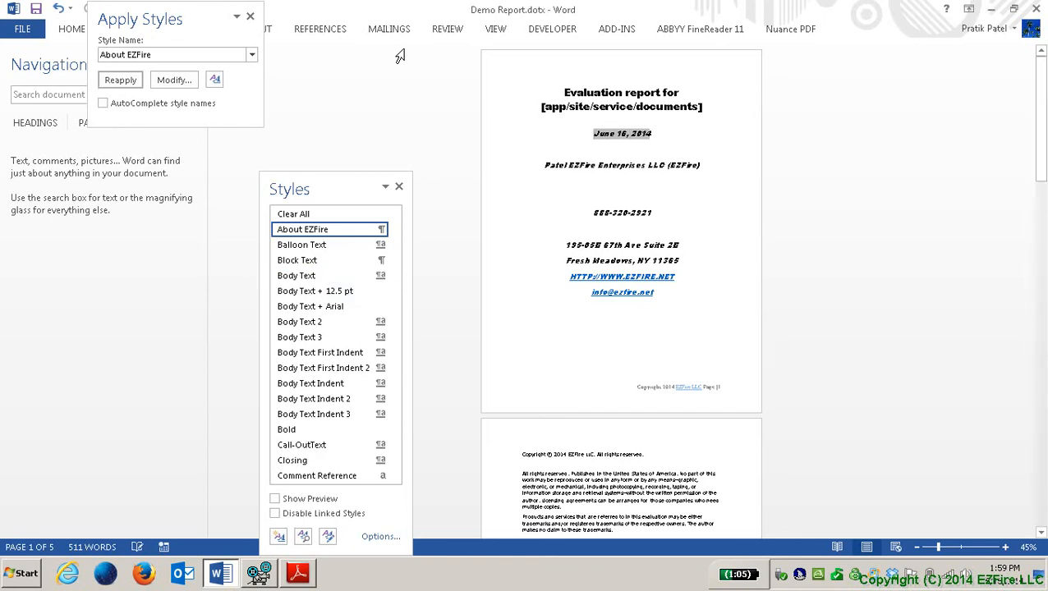
Step: Add an empty paragraph below the company name line on the cover page
{"action": "key", "text": "Up"}
{"action": "key", "text": "Up"}
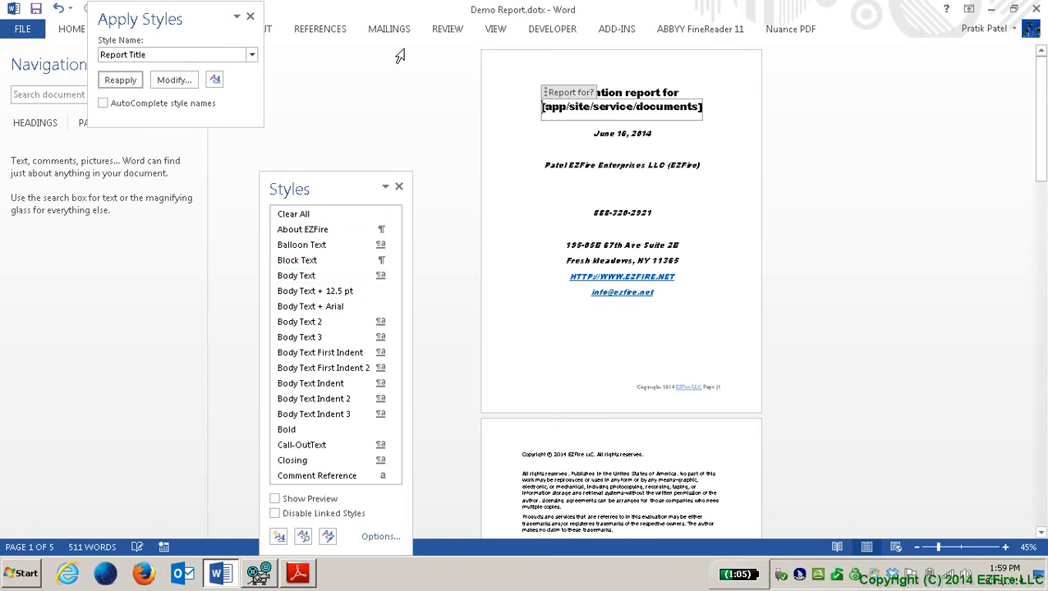
{"action": "key", "text": "Up"}
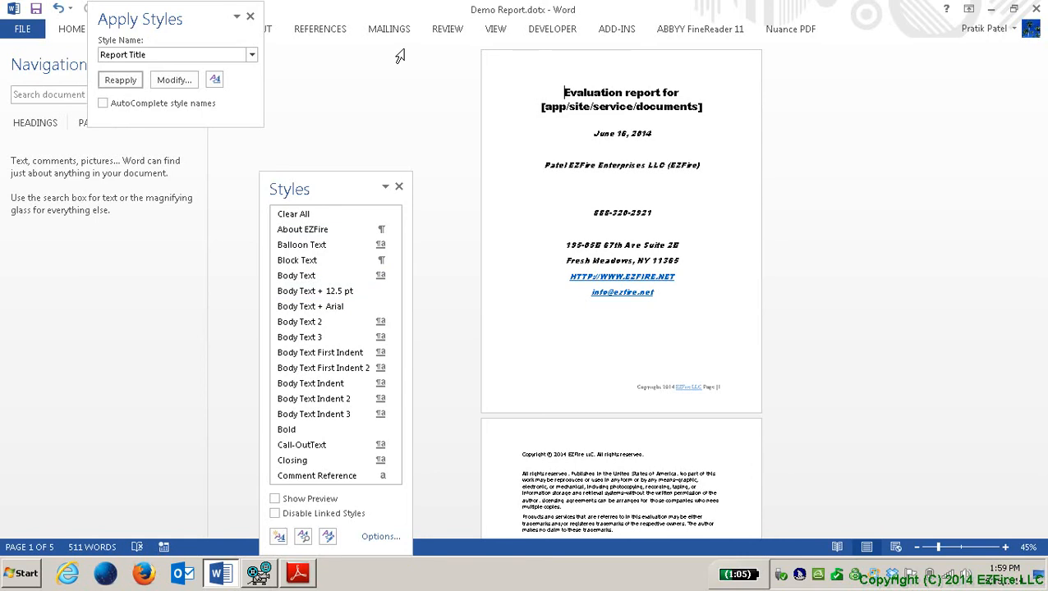
{"action": "key", "text": "Down"}
{"action": "key", "text": "Down"}
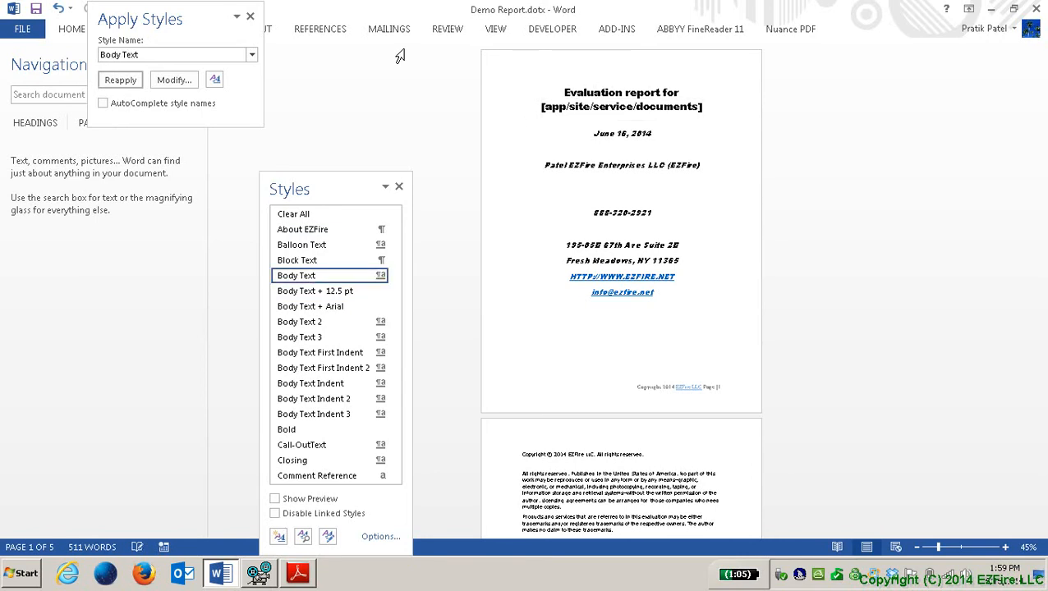
{"action": "key", "text": "Up"}
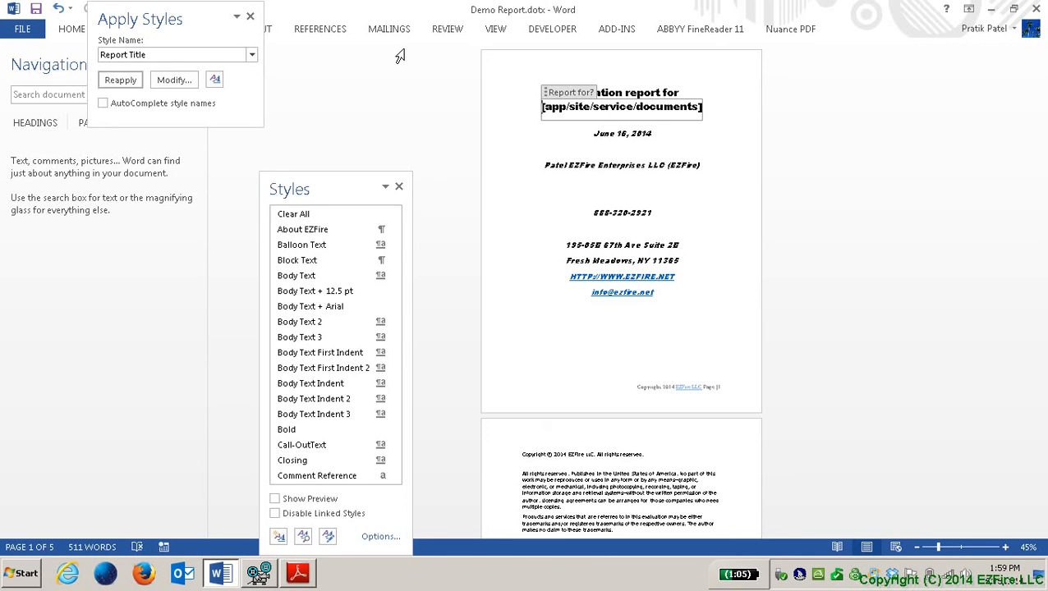
{"action": "key", "text": "Down"}
{"action": "key", "text": "Down"}
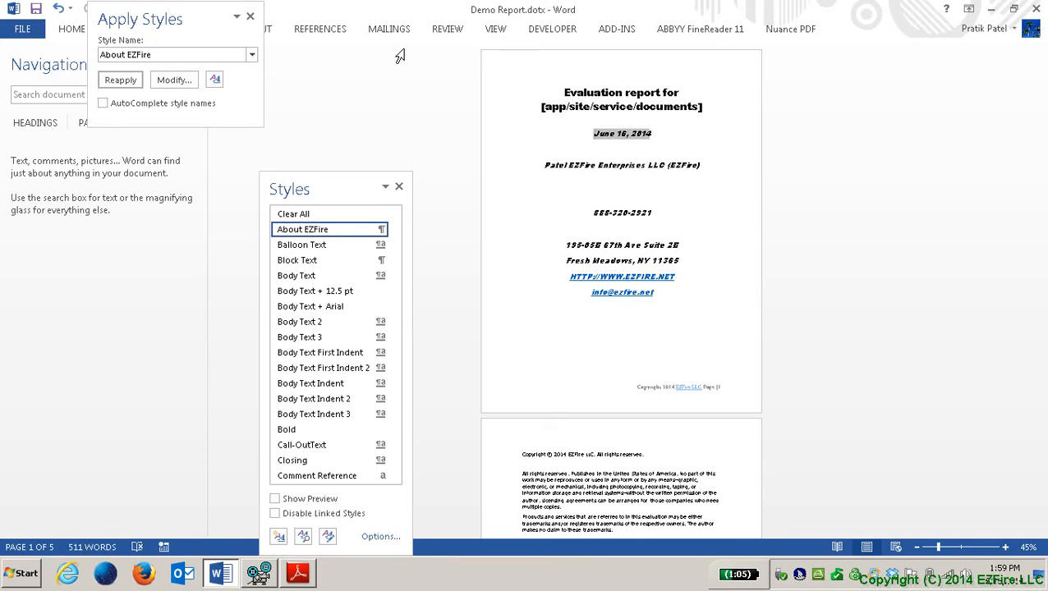
{"action": "key", "text": "Down"}
{"action": "key", "text": "Down"}
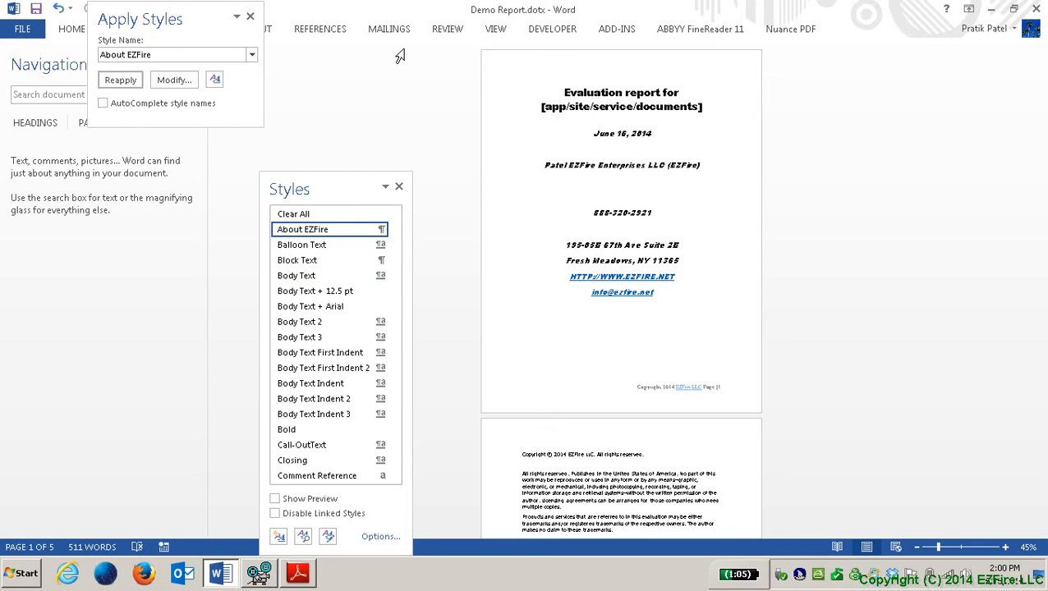
{"action": "key", "text": "Up"}
{"action": "key", "text": "Up"}
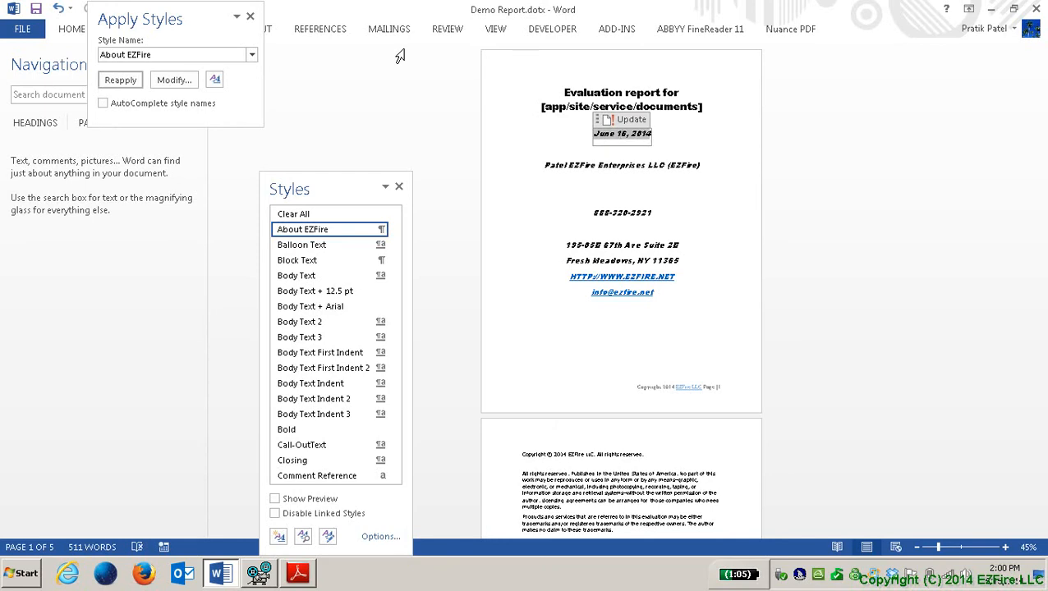
{"action": "key", "text": "Up"}
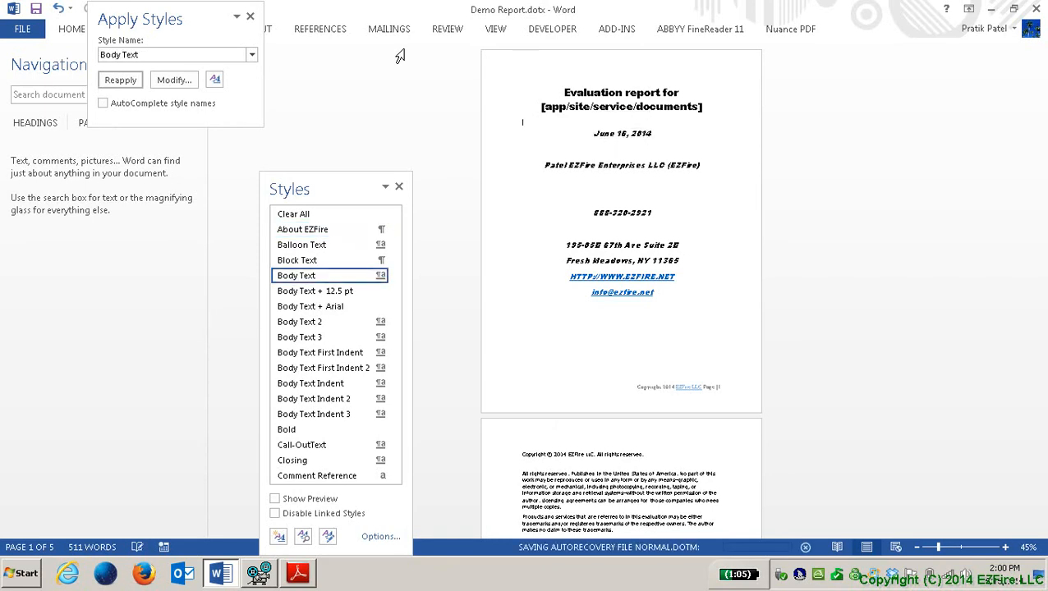
{"action": "key", "text": "Down"}
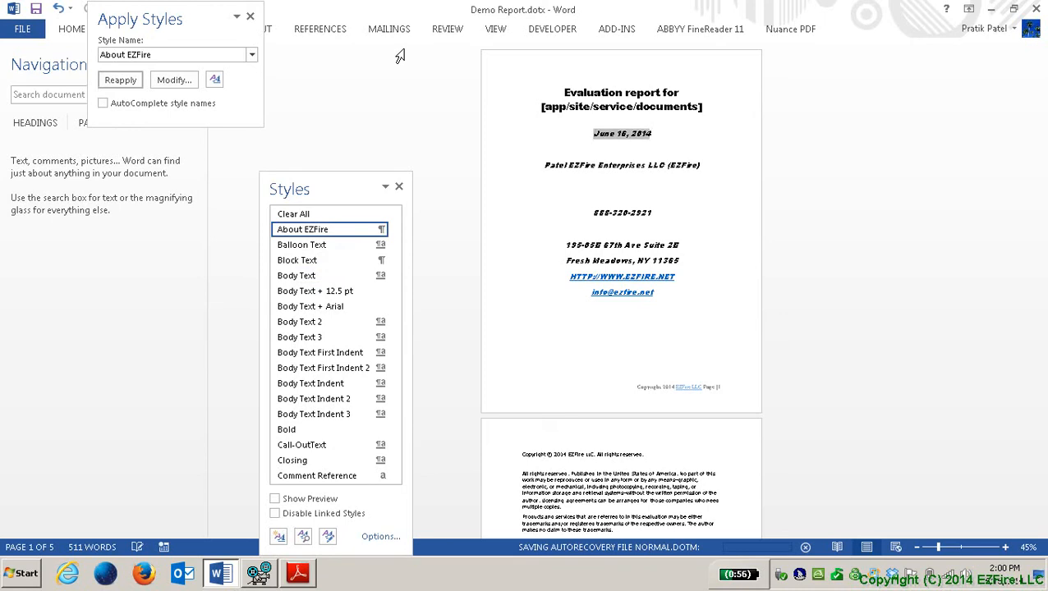
{"action": "key", "text": "Down"}
{"action": "key", "text": "Down"}
{"action": "key", "text": "Down"}
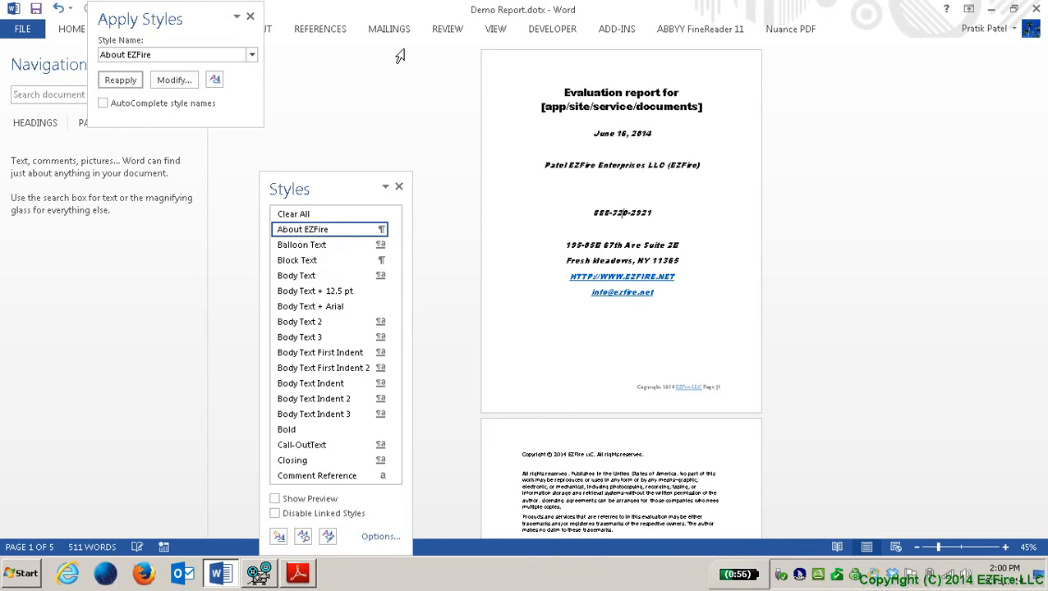
{"action": "key", "text": "Up"}
{"action": "key", "text": "Up"}
{"action": "key", "text": "Return"}
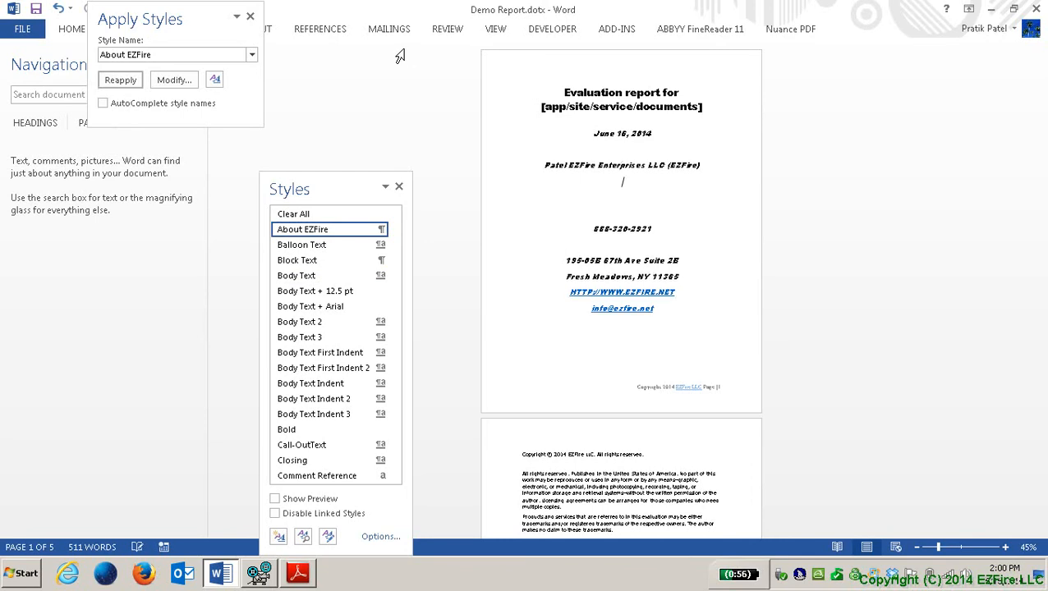
Step: Insert the picture logo_bw_150px_TransparentBackground.png below the company name on the cover
{"action": "key", "text": "Down"}
{"action": "key", "text": "Down"}
{"action": "key", "text": "alt+n"}
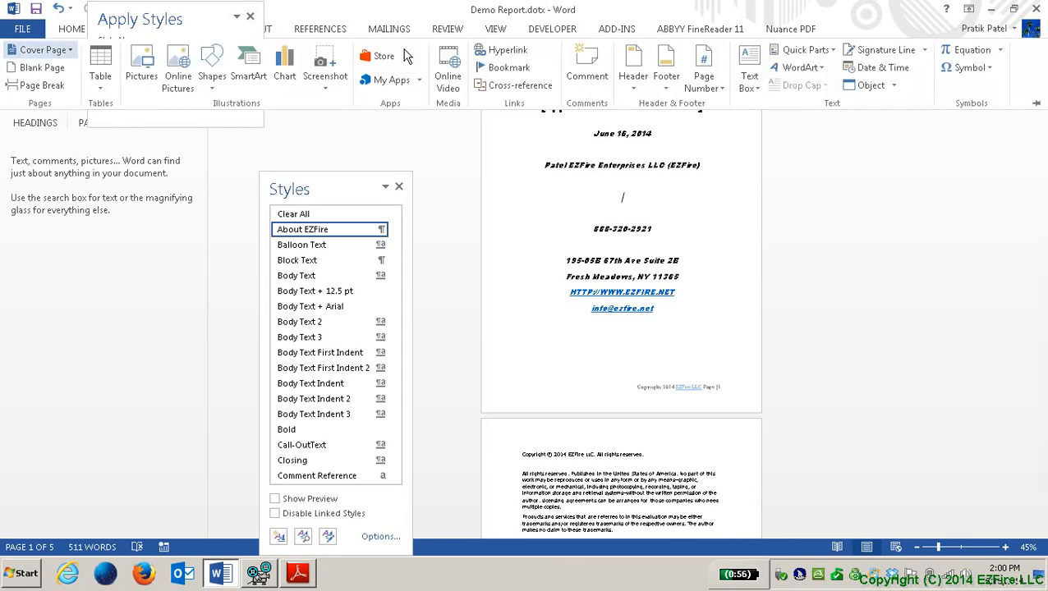
{"action": "key", "text": "Down"}
{"action": "key", "text": "Down"}
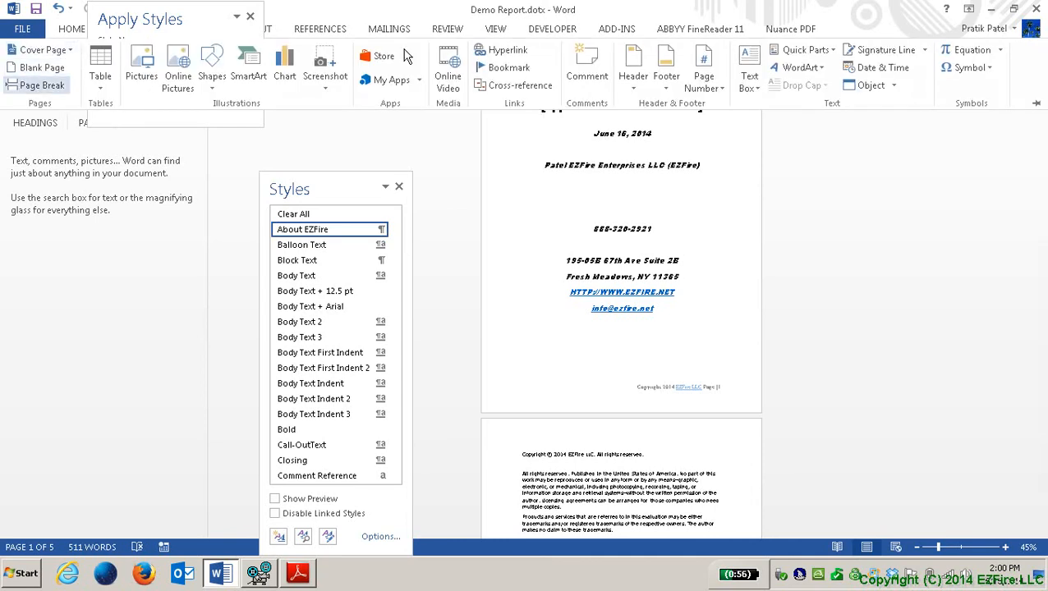
{"action": "key", "text": "Right"}
{"action": "key", "text": "Right"}
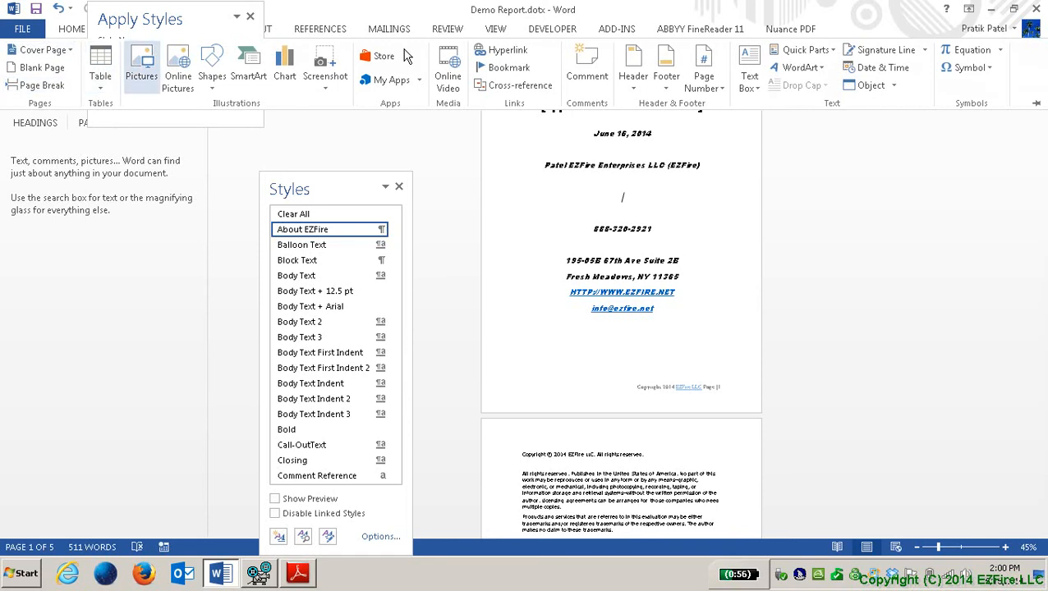
{"action": "key", "text": "Return"}
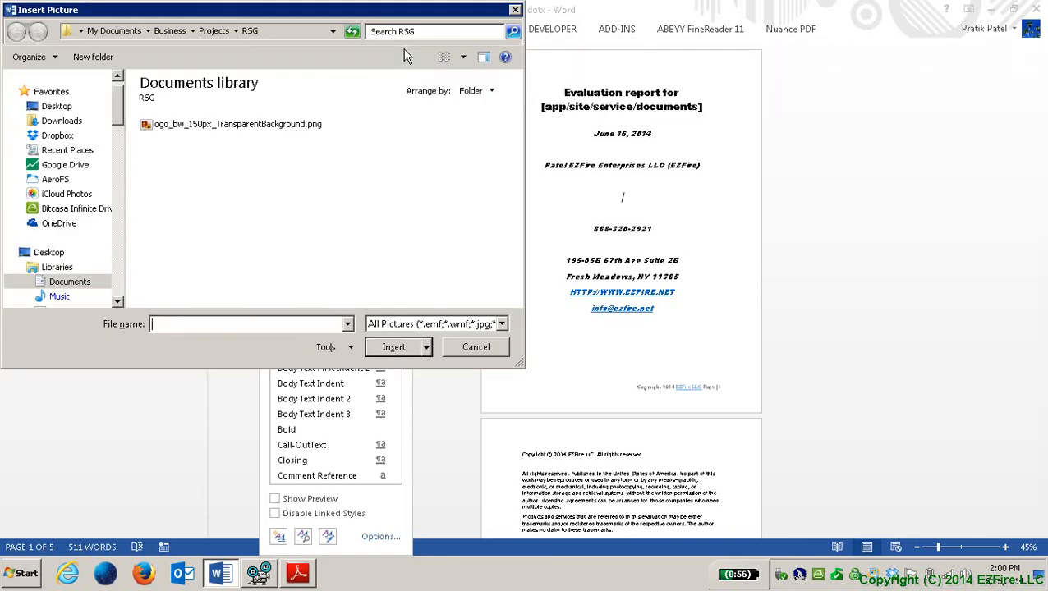
{"action": "key", "text": "shift+Tab"}
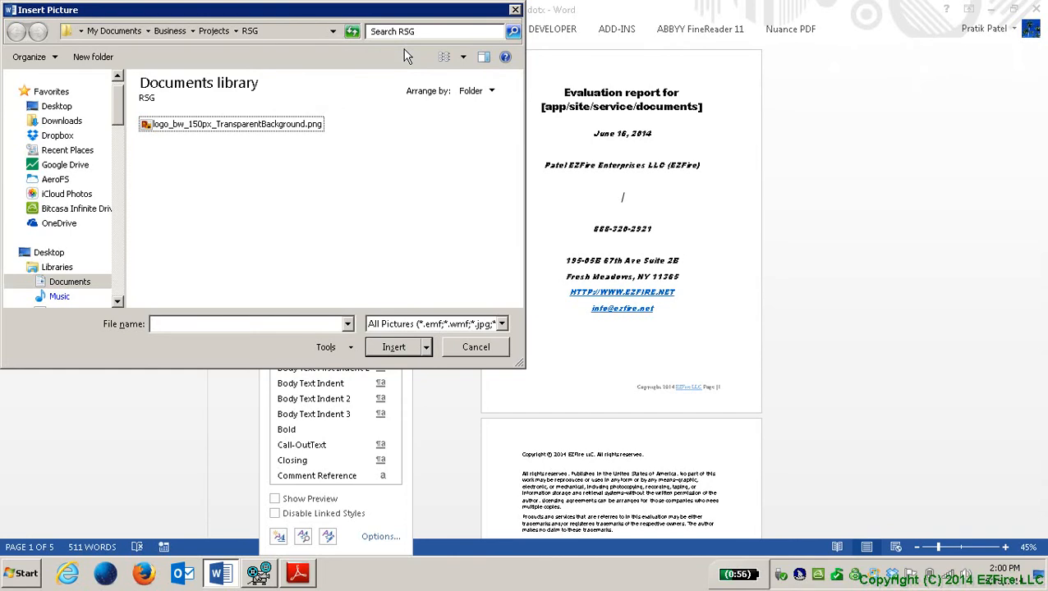
{"action": "key", "text": "space"}
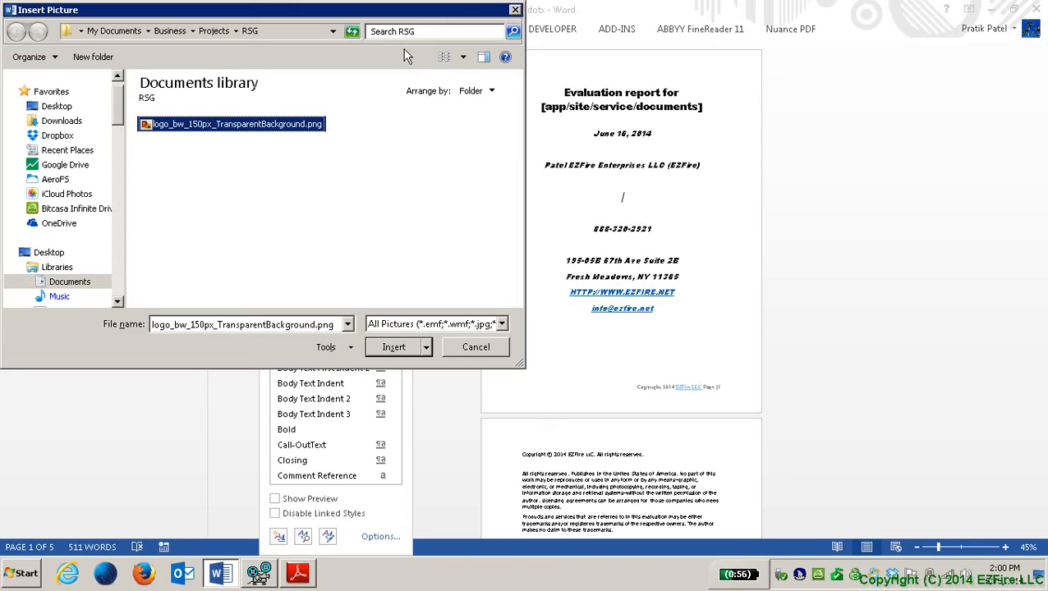
{"action": "key", "text": "Return"}
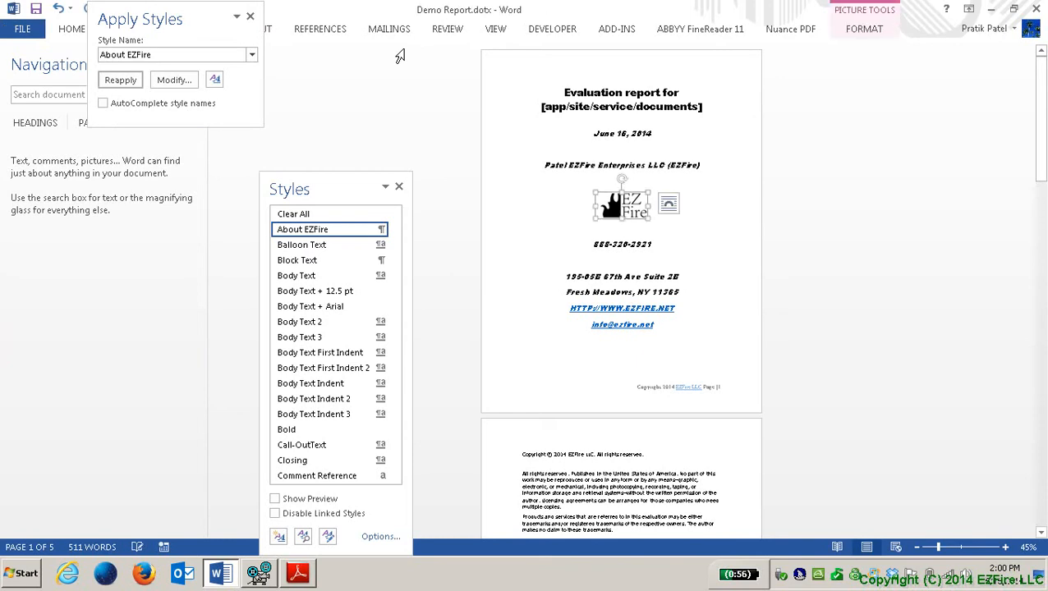
Step: Dismiss the logo's Layout Options, reselect the EZFire logo and bring up its shortcut menu
{"action": "key", "text": "alt+shift+F10"}
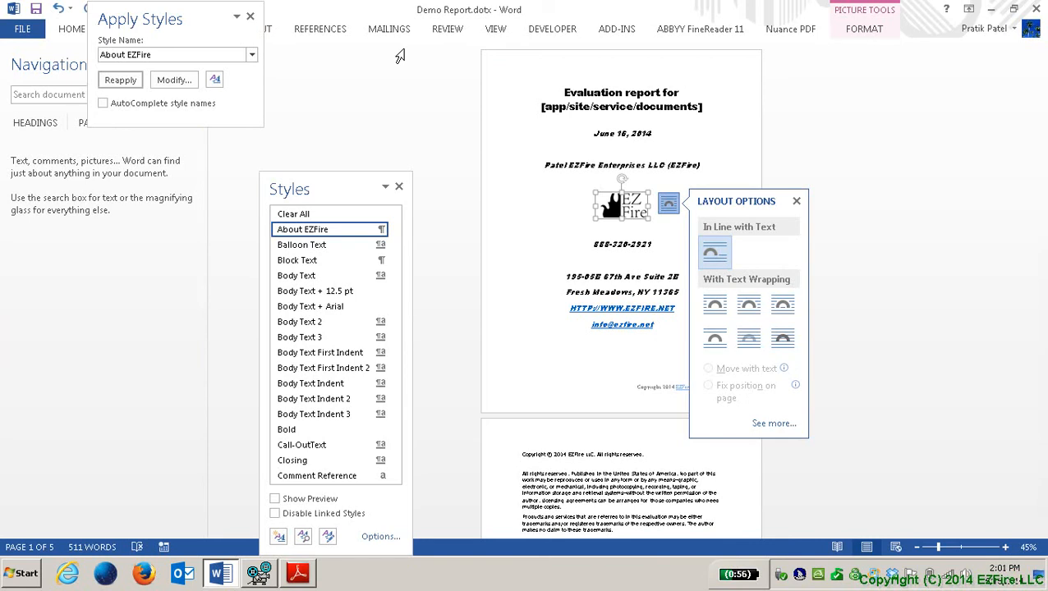
{"action": "key", "text": "Escape"}
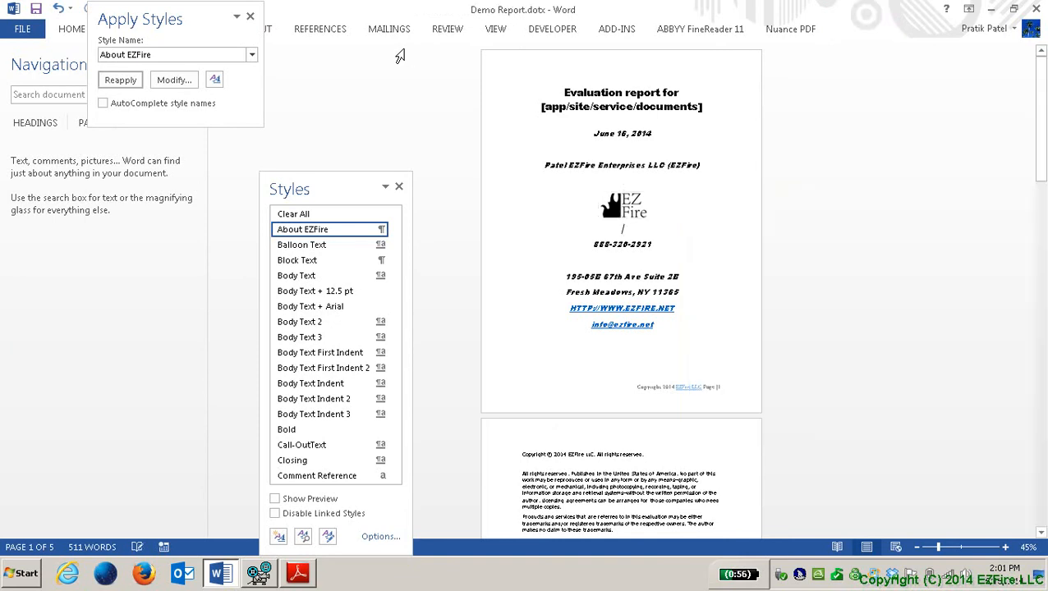
{"action": "key", "text": "shift+Right"}
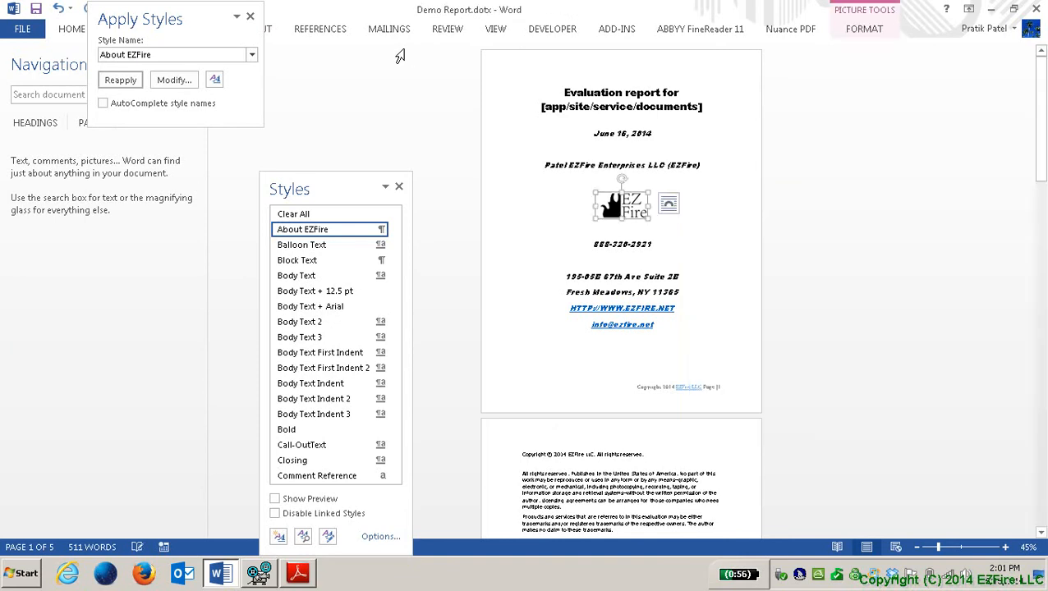
{"action": "key", "text": "shift+F10"}
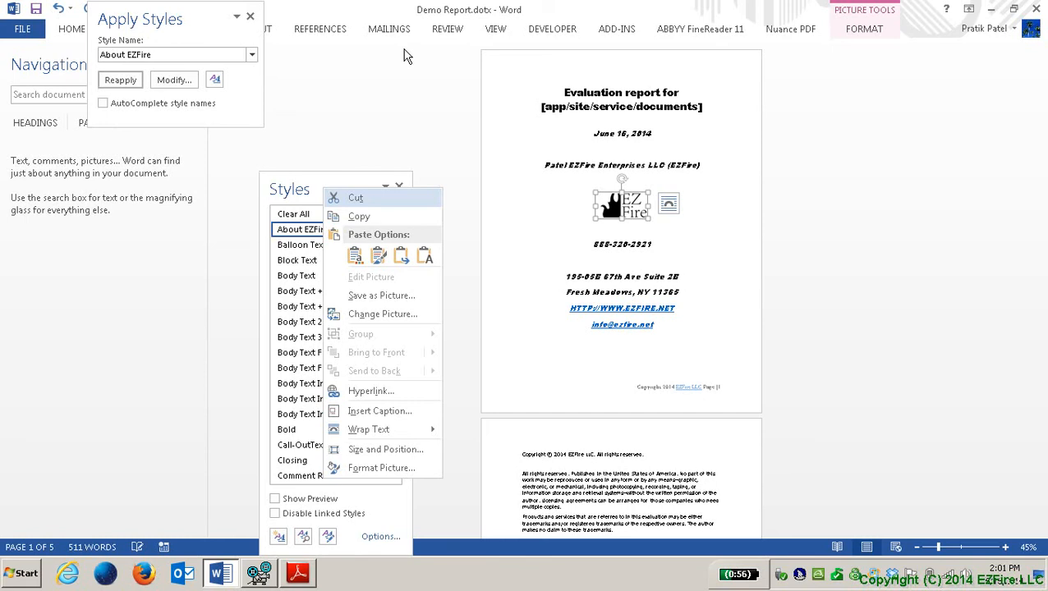
Step: Open the Format Picture pane for the EZFire logo
{"action": "key", "text": "Up"}
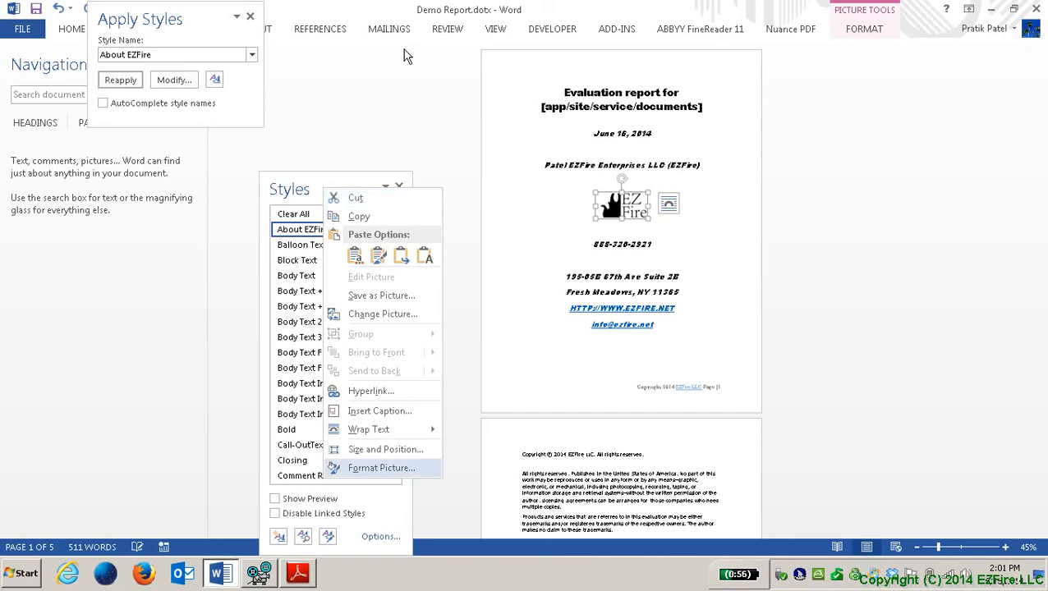
{"action": "key", "text": "Return"}
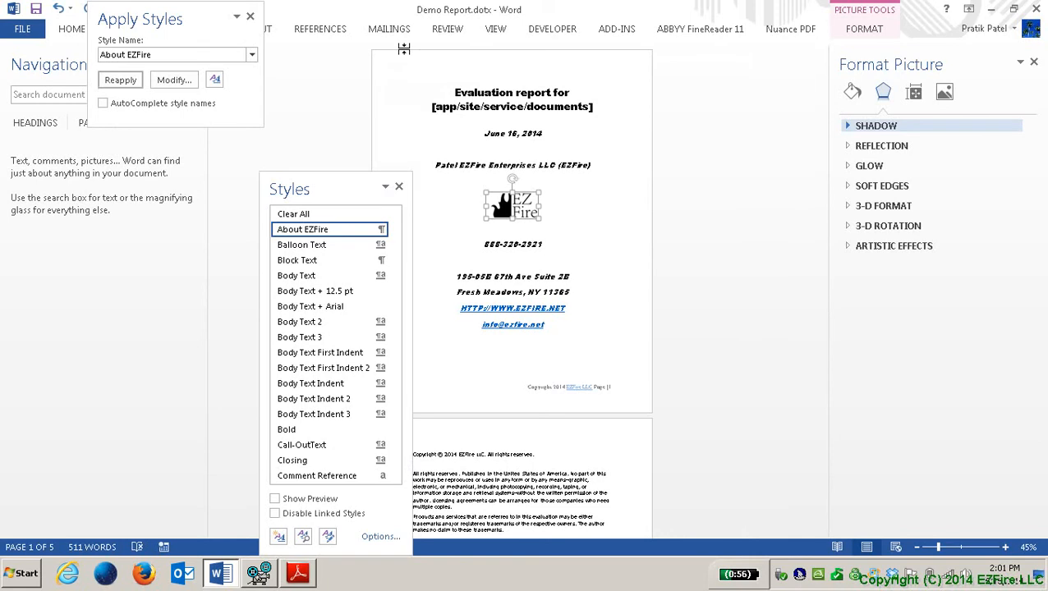
{"action": "key", "text": "Down"}
{"action": "key", "text": "Down"}
{"action": "key", "text": "Down"}
{"action": "key", "text": "Down"}
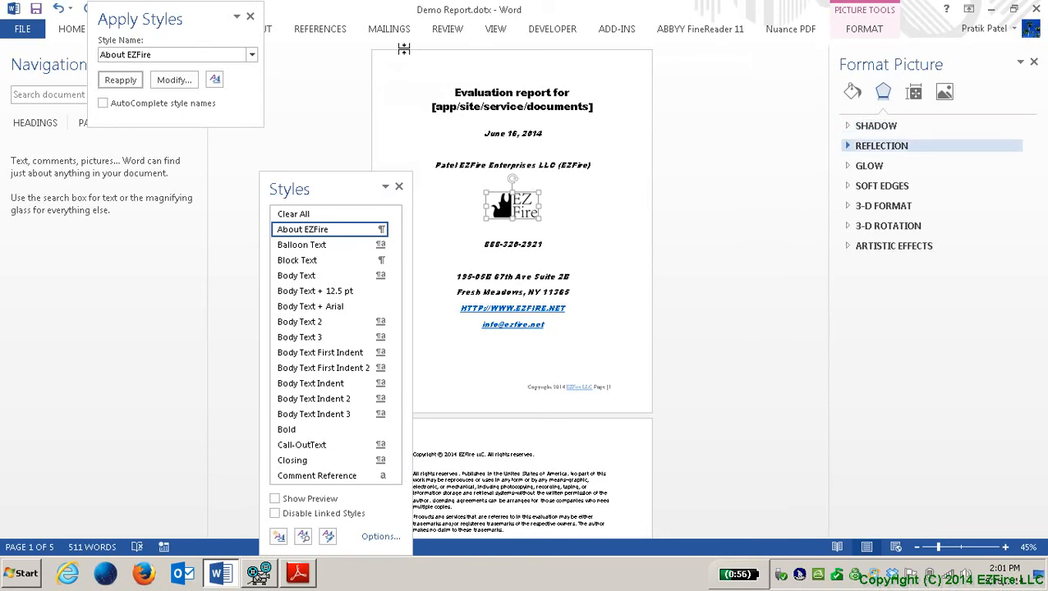
{"action": "key", "text": "Down"}
{"action": "key", "text": "Down"}
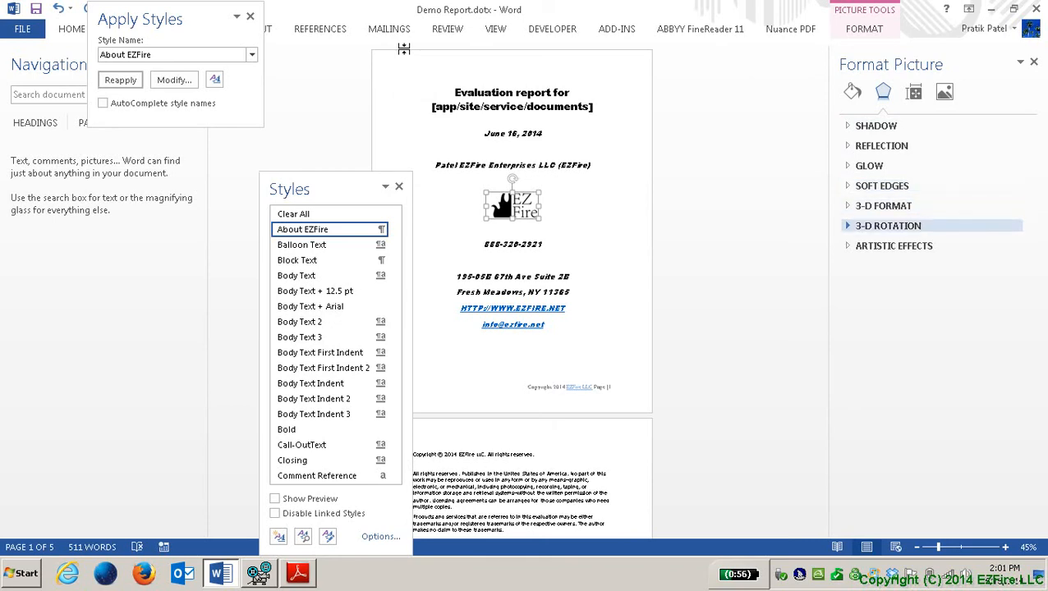
Step: Expand ALT TEXT under Layout & Properties and place focus in the Title box
{"action": "key", "text": "Tab"}
{"action": "key", "text": "Right"}
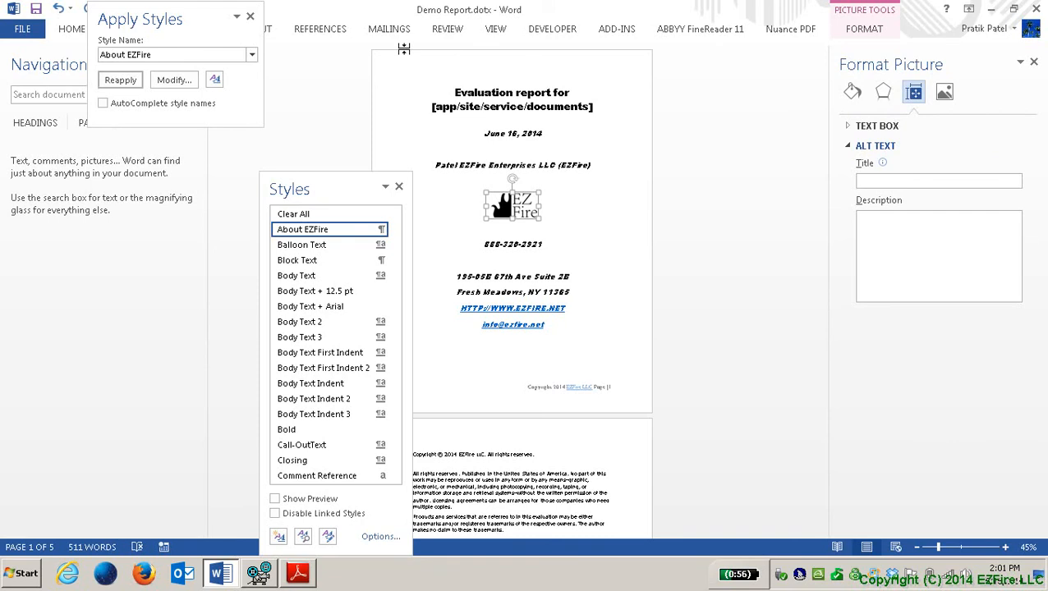
{"action": "key", "text": "Tab"}
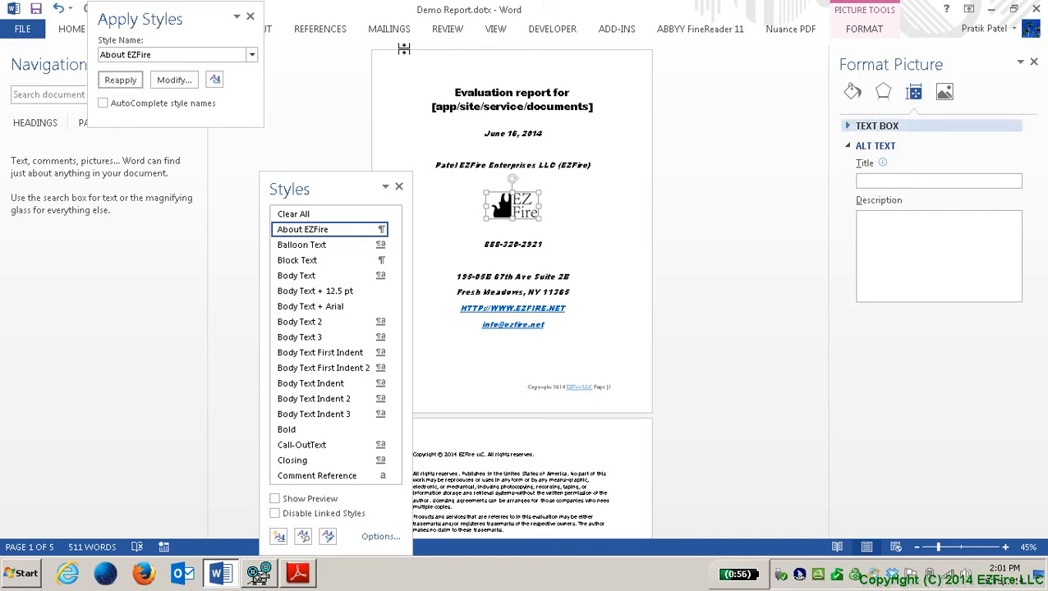
{"action": "key", "text": "Down"}
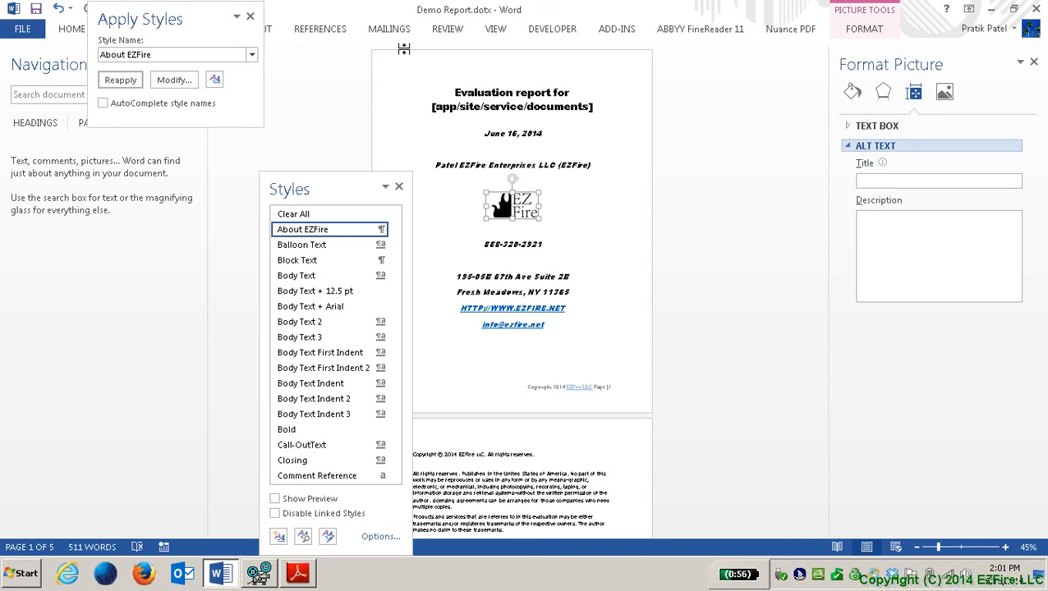
{"action": "key", "text": "Return"}
{"action": "key", "text": "shift+Tab"}
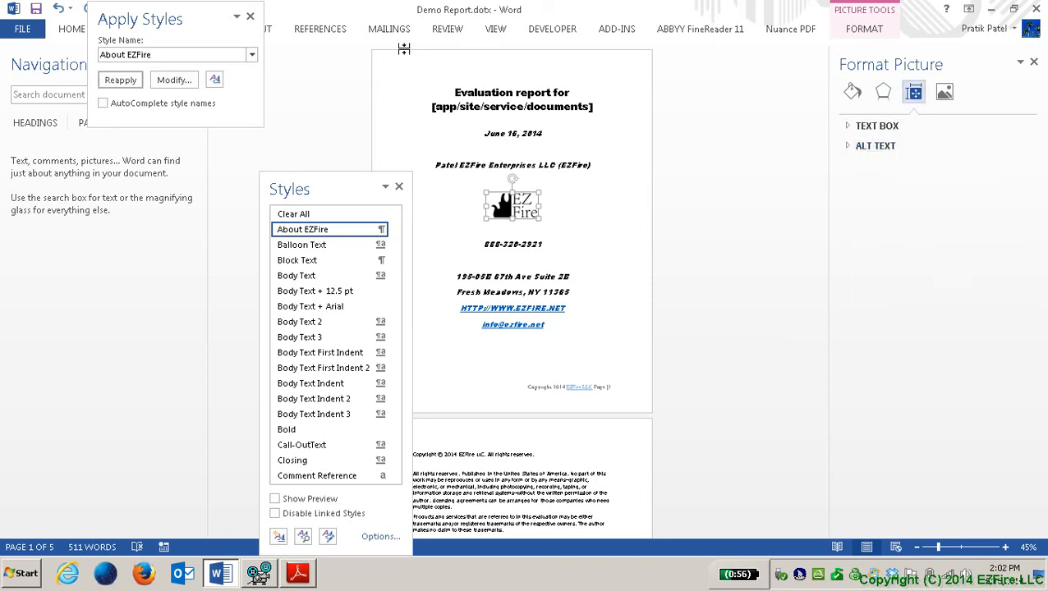
{"action": "key", "text": "Tab"}
{"action": "key", "text": "shift+Tab"}
{"action": "key", "text": "shift+Tab"}
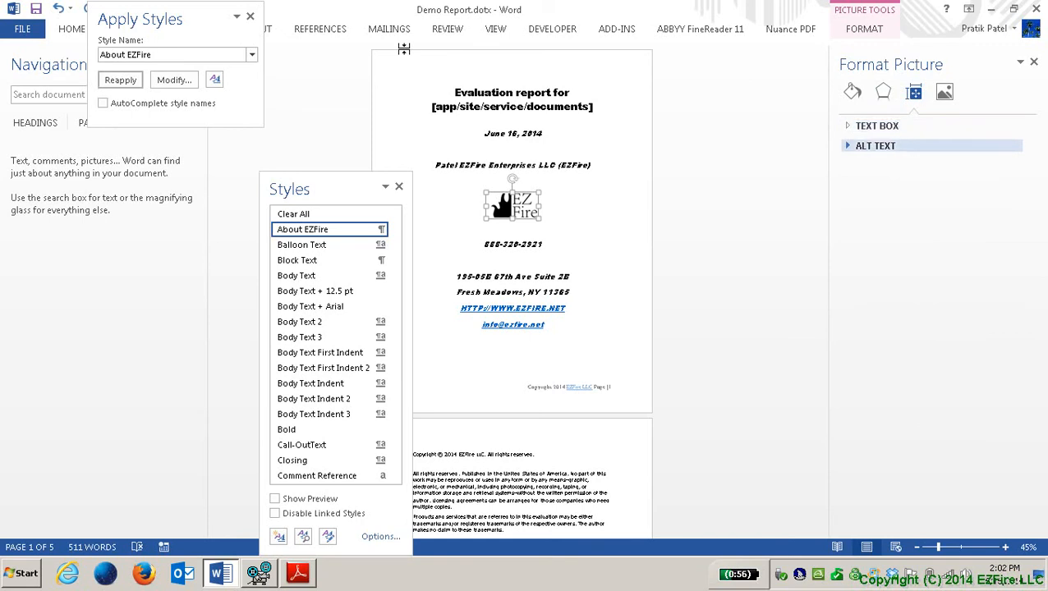
{"action": "key", "text": "Return"}
{"action": "key", "text": "Tab"}
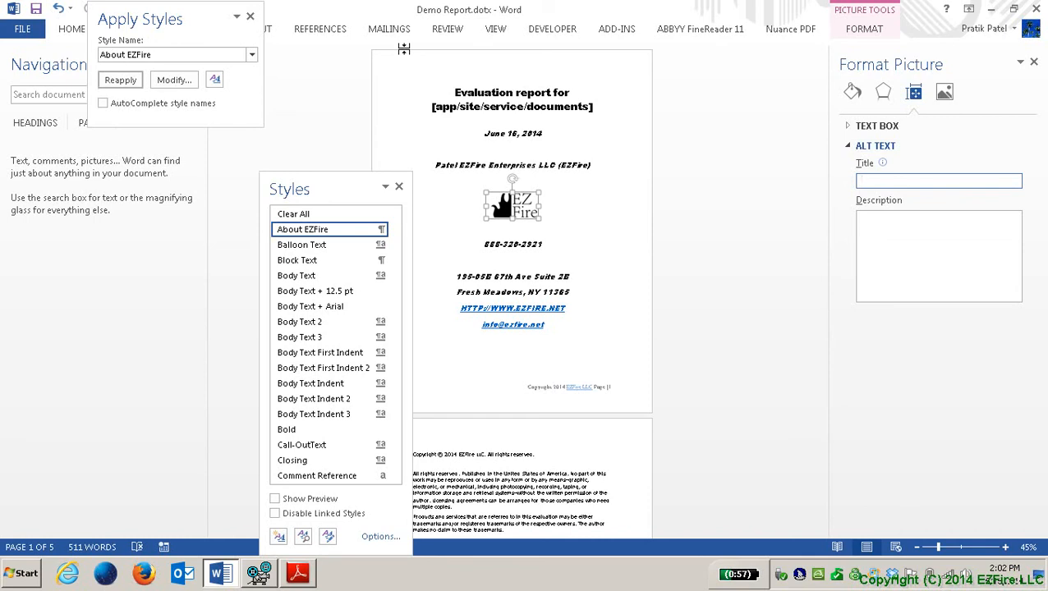
Step: Enter 'Logo of EZFire' as the logo's alt text description
{"action": "key", "text": "Tab"}
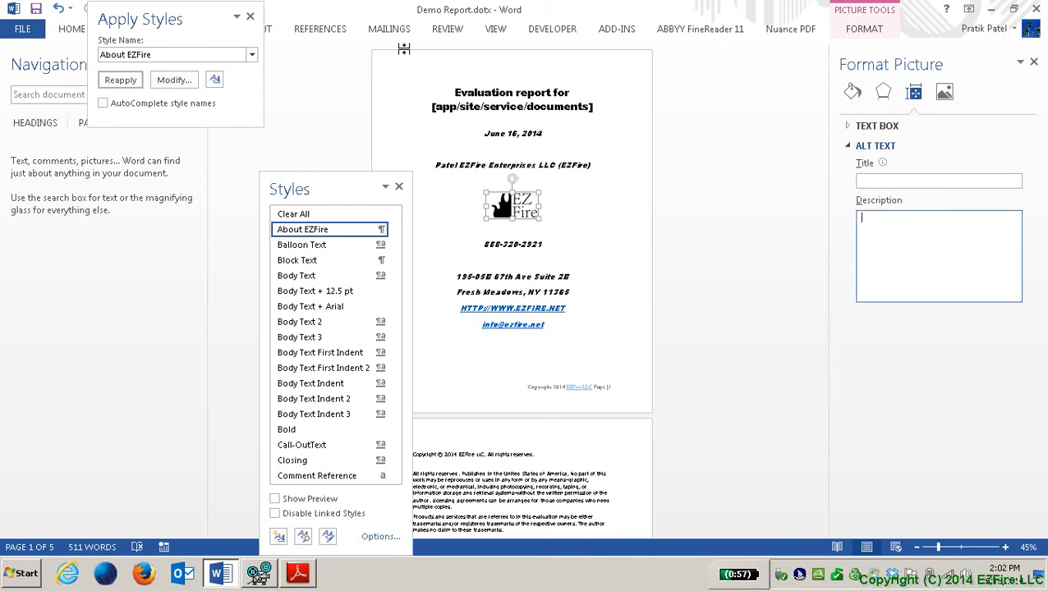
{"action": "type", "text": "Logo of EZFire"}
{"action": "key", "text": "Escape"}
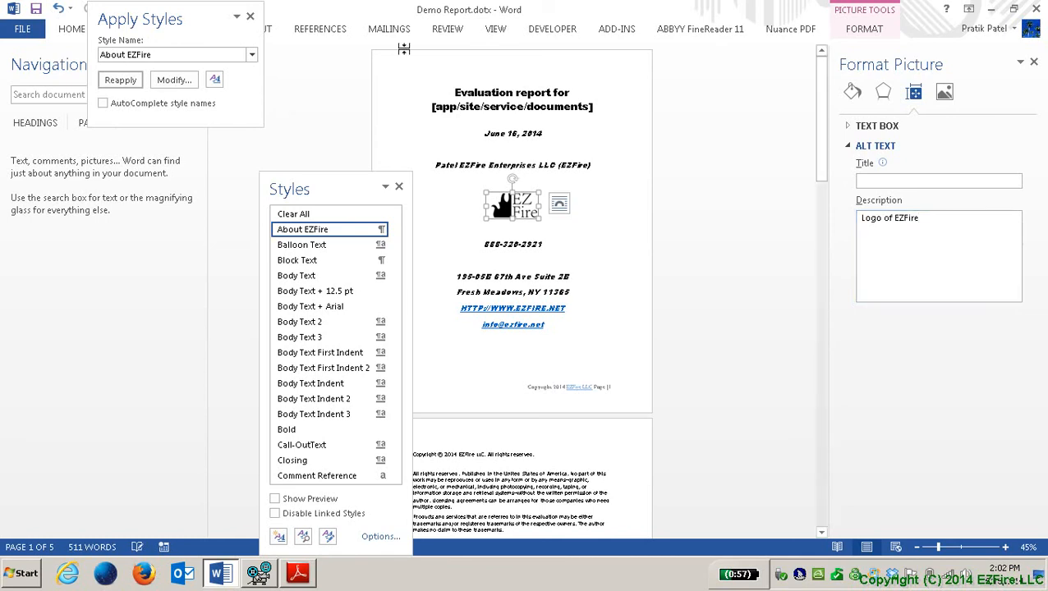
Step: Reselect the EZFire logo and bring up its Layout Options
{"action": "key", "text": "Down"}
{"action": "key", "text": "Up"}
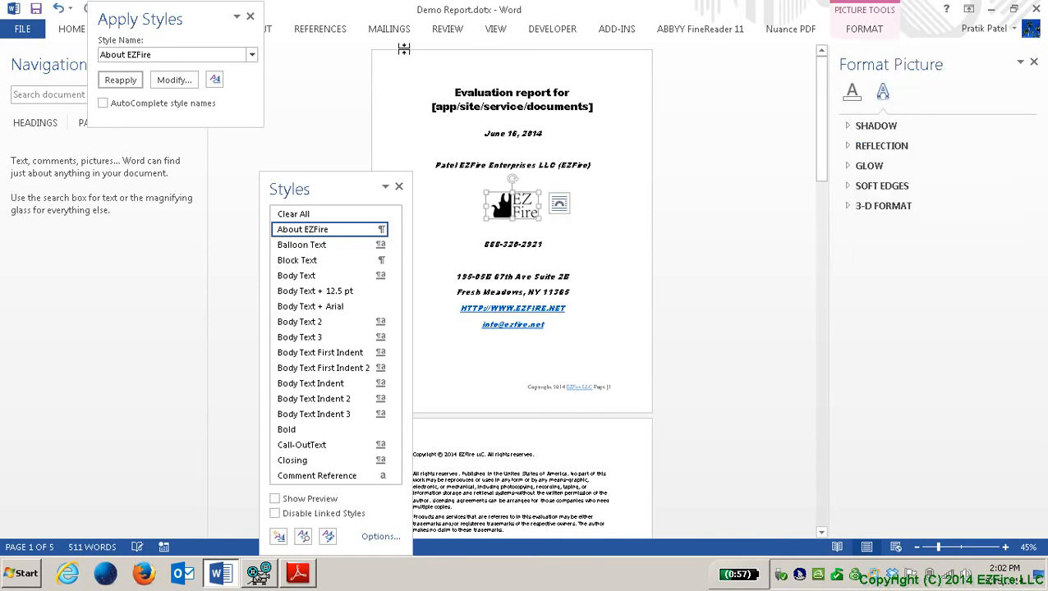
{"action": "key", "text": "alt+shift+F10"}
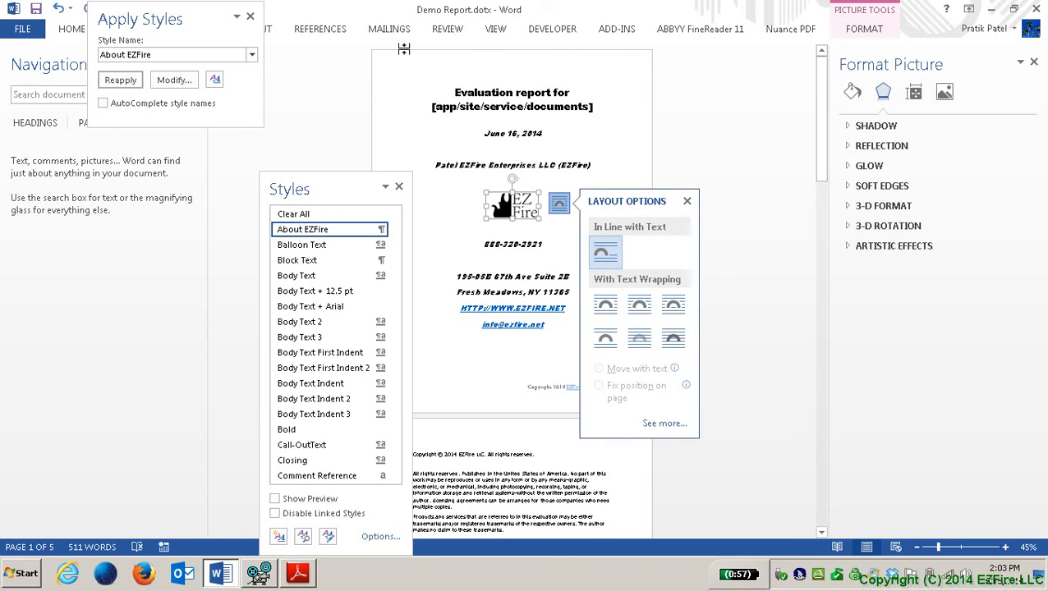
Step: Set the logo's text wrapping to Top and Bottom, then move toward the page 2 Copyright Statement
{"action": "key", "text": "Down"}
{"action": "key", "text": "Down"}
{"action": "key", "text": "Return"}
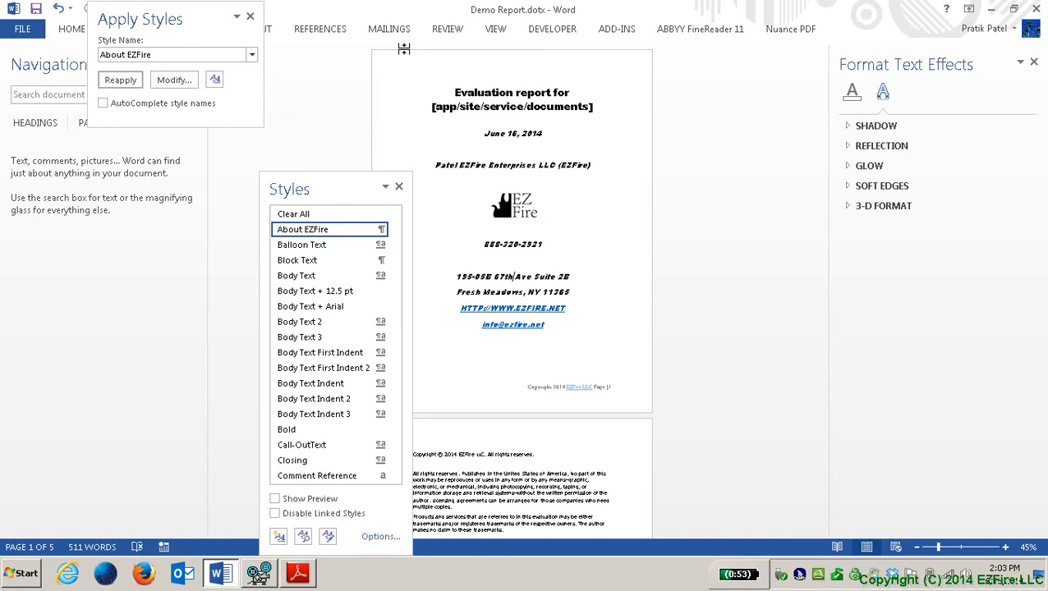
{"action": "key", "text": "Return"}
{"action": "key", "text": "Down"}
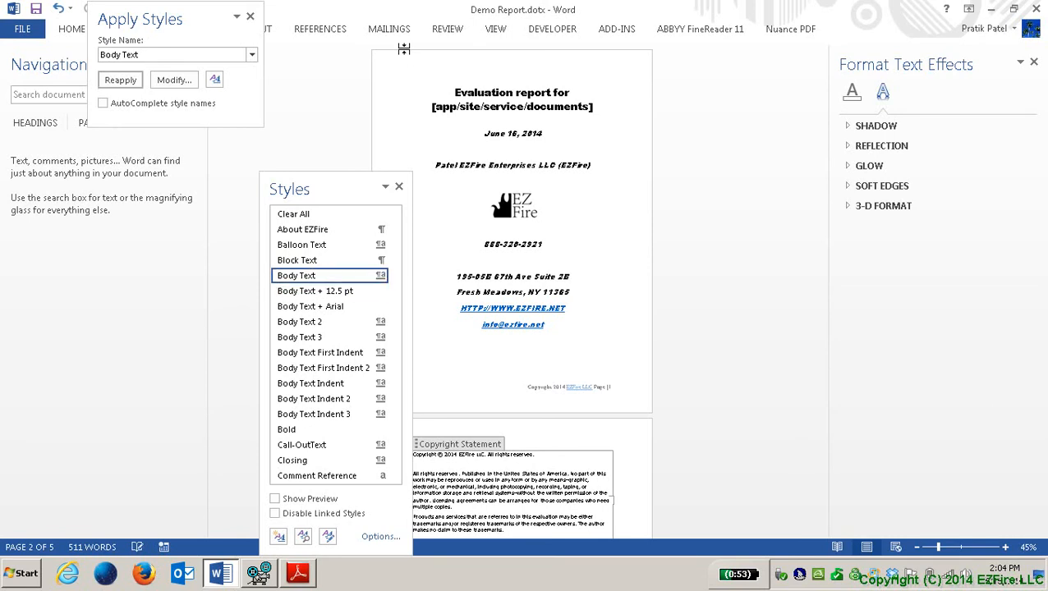
Step: Scroll past the title page to the Table of Contents, then page down toward the Introduction
{"action": "scroll", "coordinate": [404, 49], "scroll_direction": "down", "scroll_amount": 1}
{"action": "scroll", "coordinate": [405, 49], "scroll_direction": "down", "scroll_amount": 2}
{"action": "key", "text": "Down"}
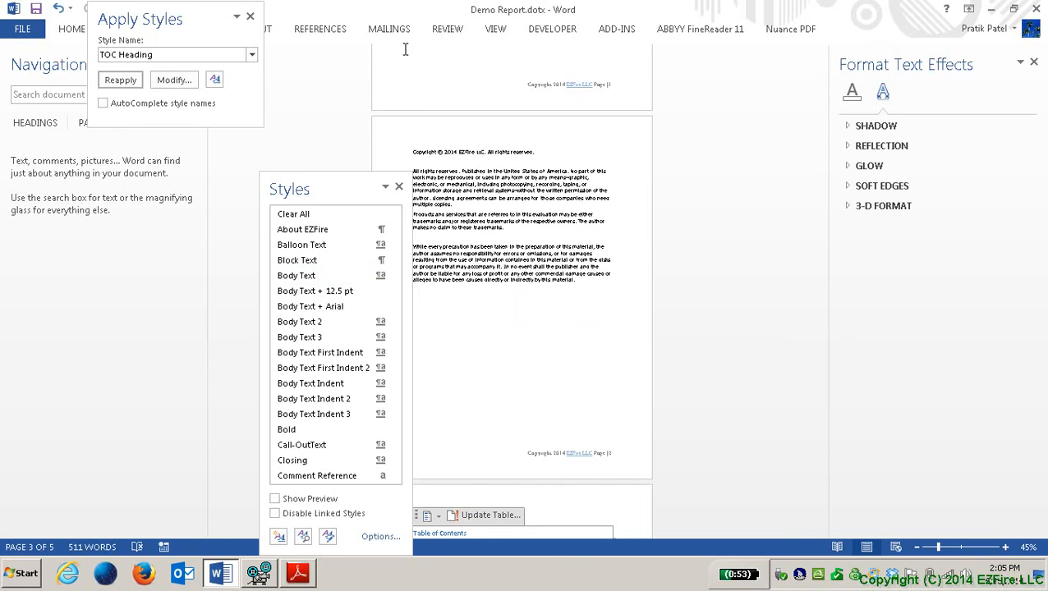
{"action": "key", "text": "Page_Down"}
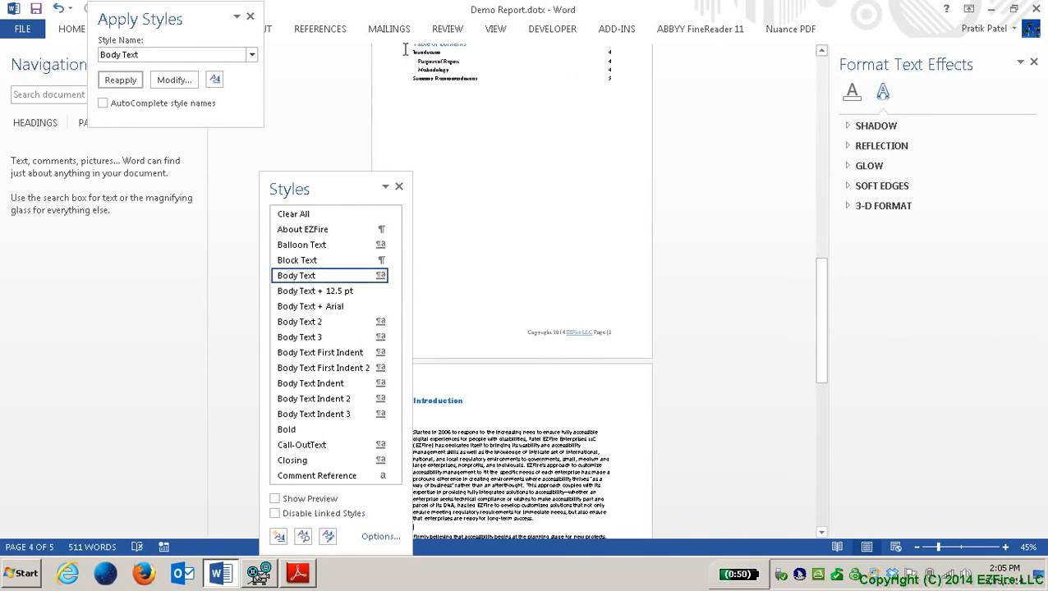
Step: Check that Introduction is Heading 1, then jump to the Purpose of Report heading
{"action": "key", "text": "Down"}
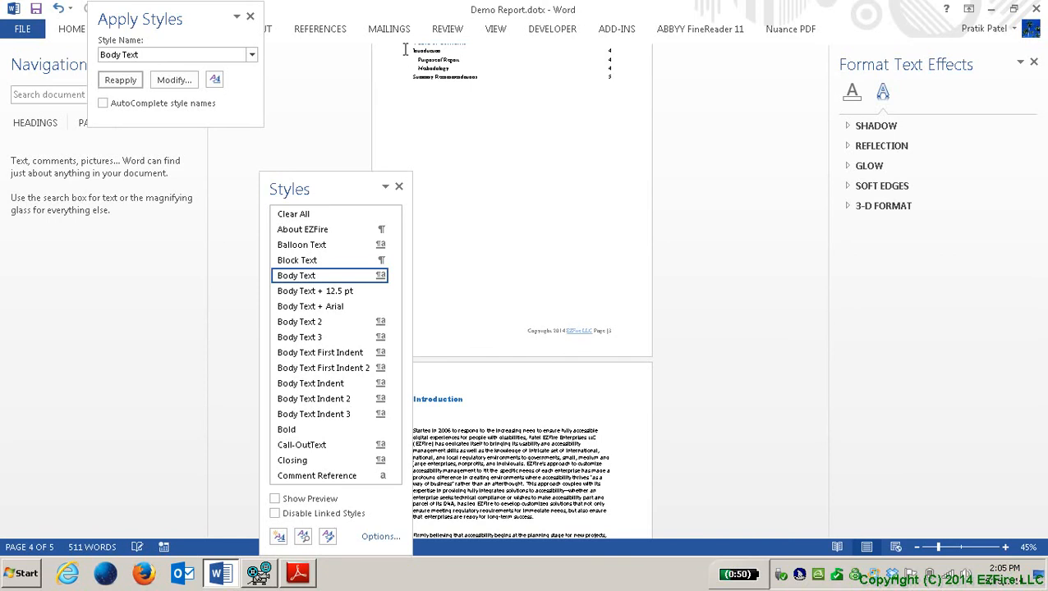
{"action": "key", "text": "Up"}
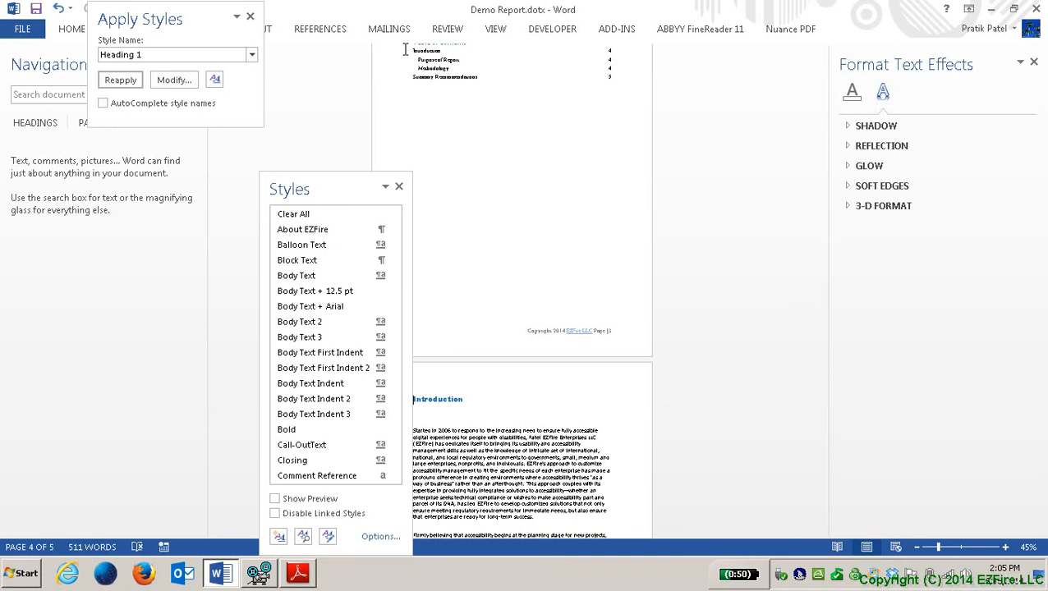
{"action": "key", "text": "Down"}
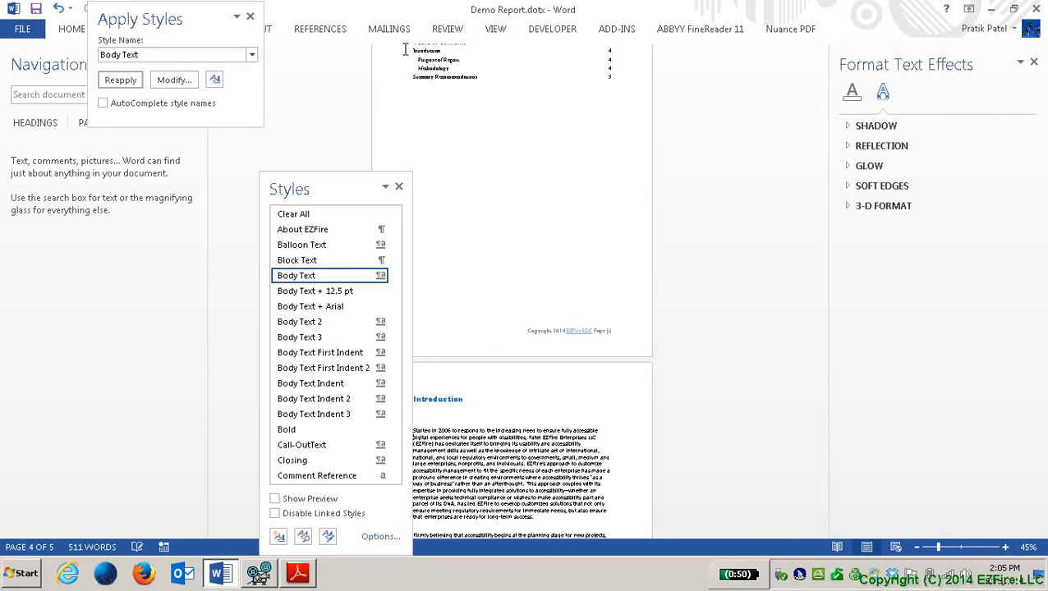
{"action": "key", "text": "h"}
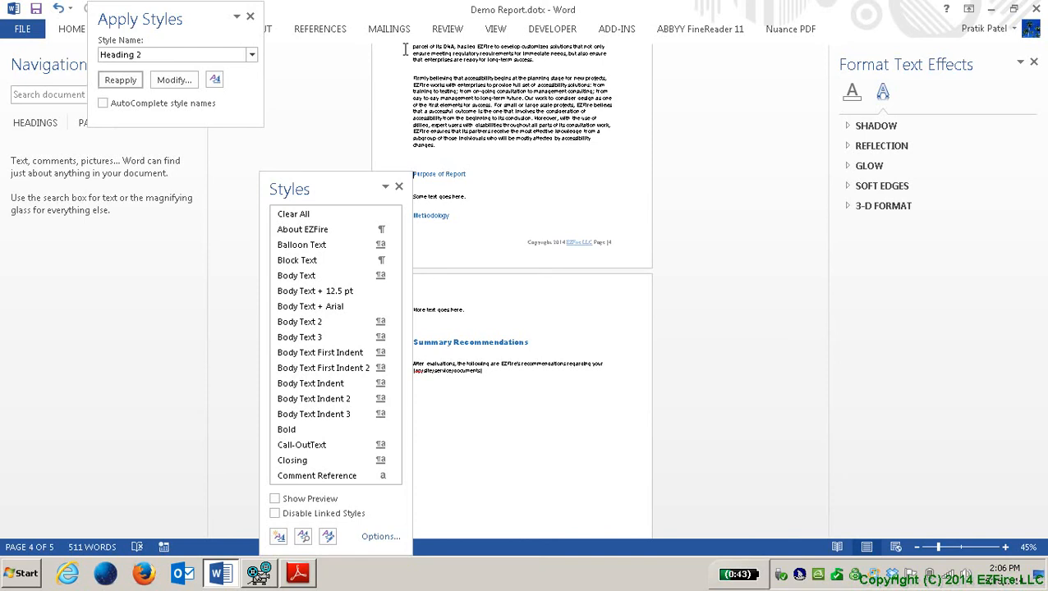
Step: Move past Purpose of Report to the blank line after the final Summary Recommendations paragraph
{"action": "key", "text": "Down"}
{"action": "key", "text": "Down"}
{"action": "key", "text": "Down"}
{"action": "key", "text": "Down"}
{"action": "key", "text": "Down"}
{"action": "key", "text": "Return"}
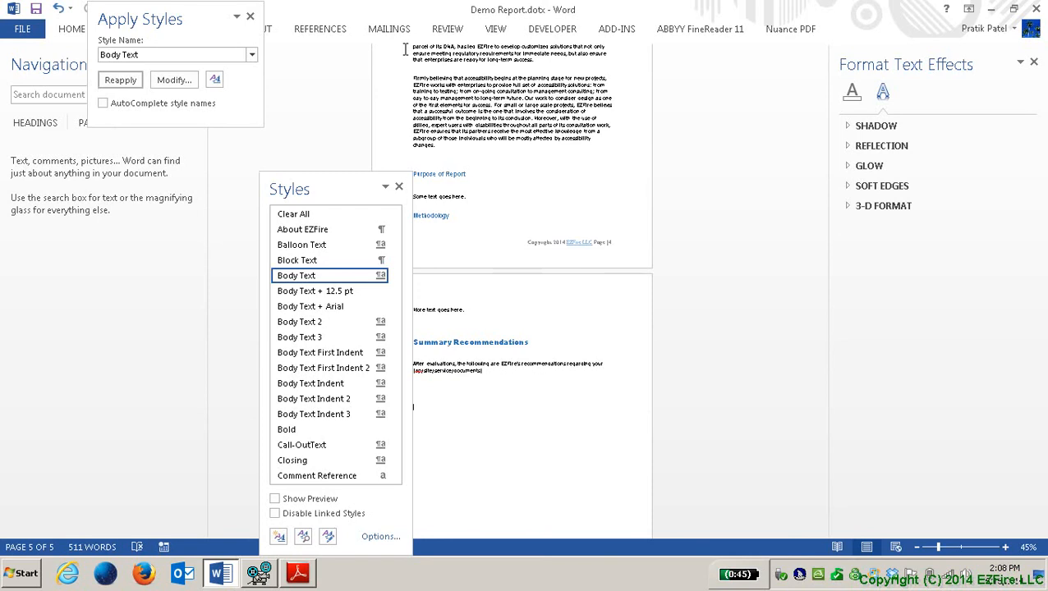
Step: Open the Insert tab's Footer gallery with the keyboard and choose Edit Footer
{"action": "key", "text": "alt+n"}
{"action": "key", "text": "Right"}
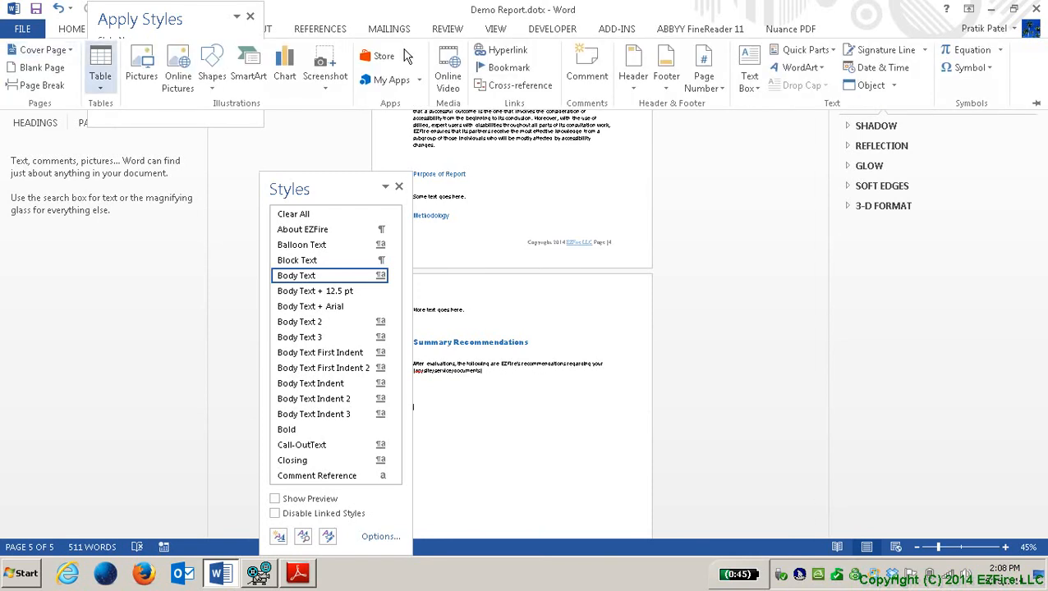
{"action": "key", "text": "ctrl+Right"}
{"action": "key", "text": "ctrl+Right"}
{"action": "key", "text": "ctrl+Right"}
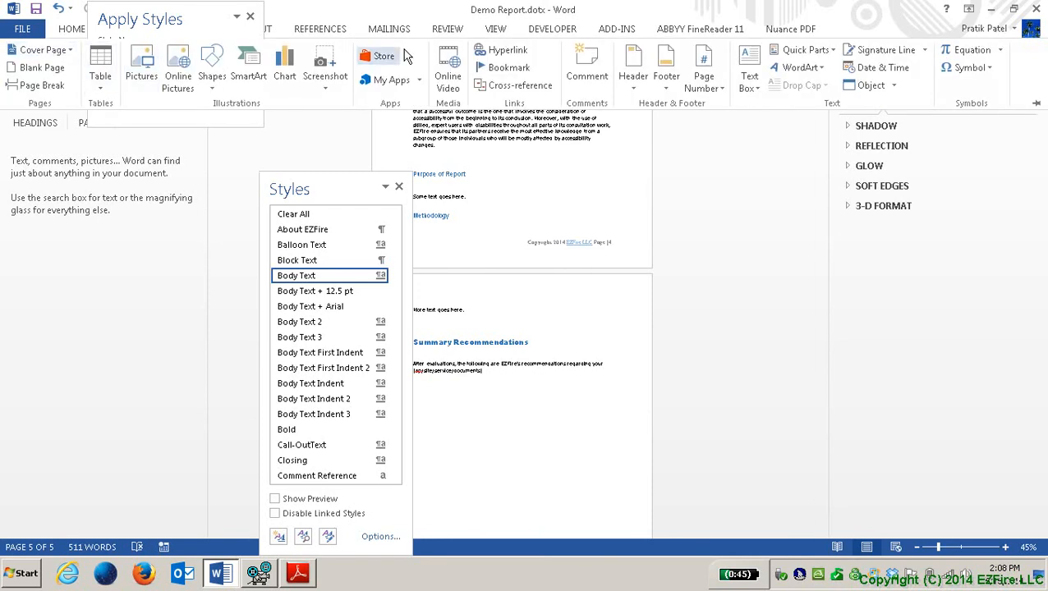
{"action": "key", "text": "ctrl+Right"}
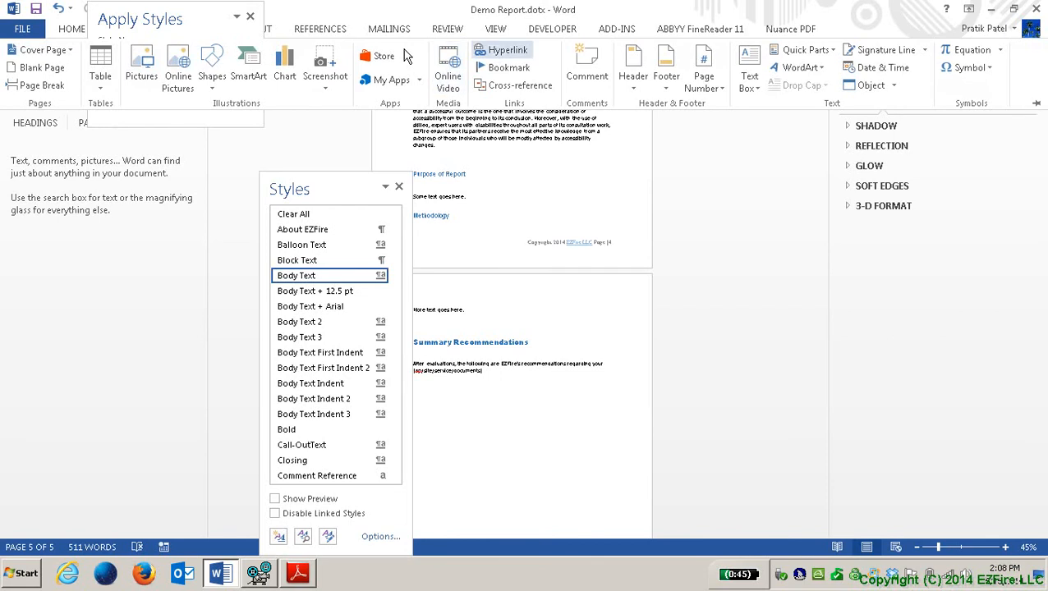
{"action": "key", "text": "ctrl+Right"}
{"action": "key", "text": "ctrl+Right"}
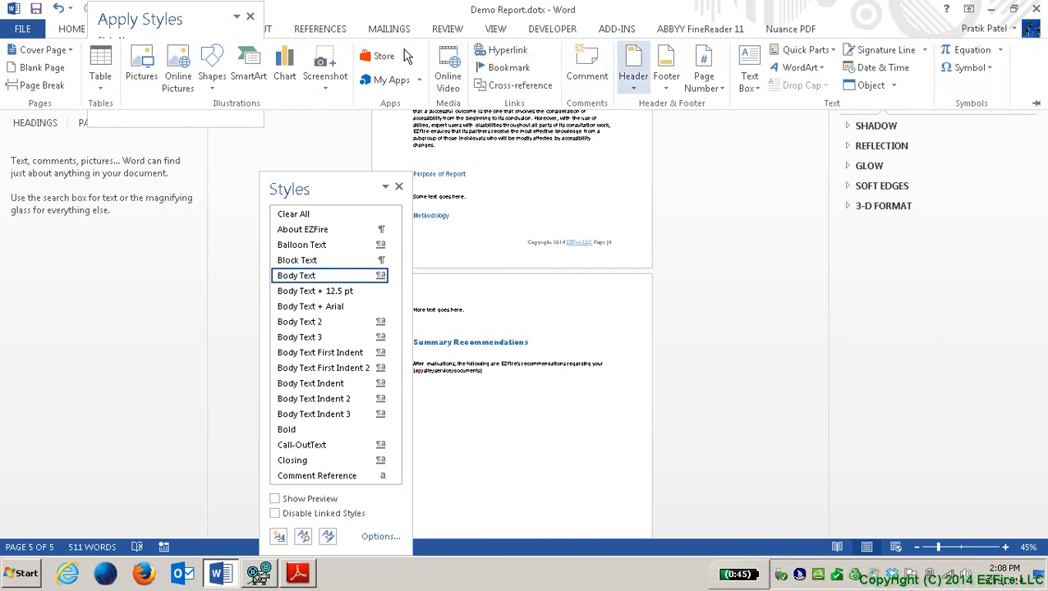
{"action": "key", "text": "Right"}
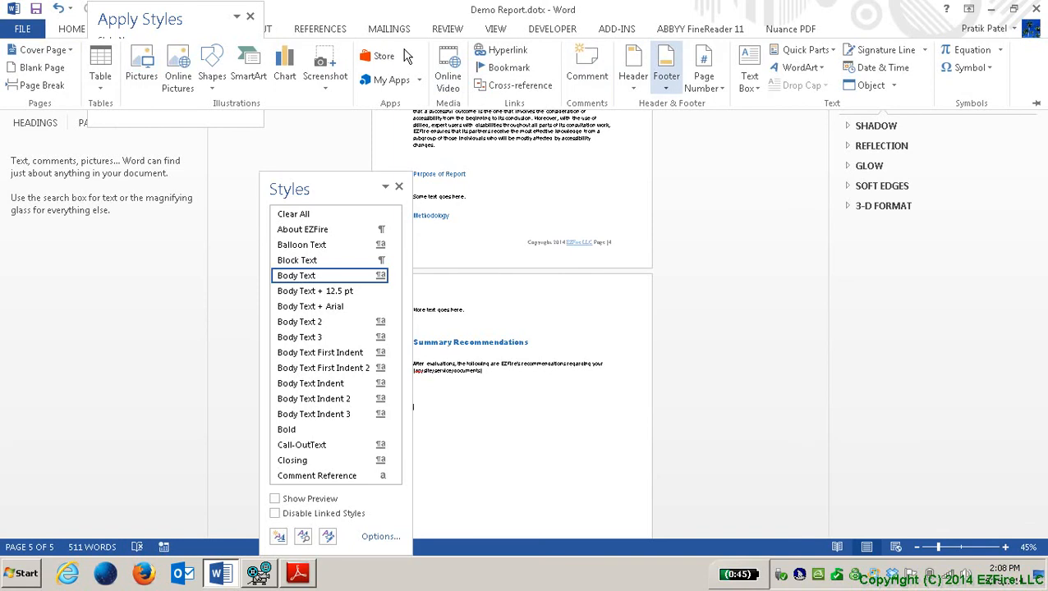
{"action": "key", "text": "Return"}
{"action": "key", "text": "Down"}
{"action": "key", "text": "Down"}
{"action": "key", "text": "Down"}
{"action": "key", "text": "Down"}
{"action": "key", "text": "Down"}
{"action": "key", "text": "Down"}
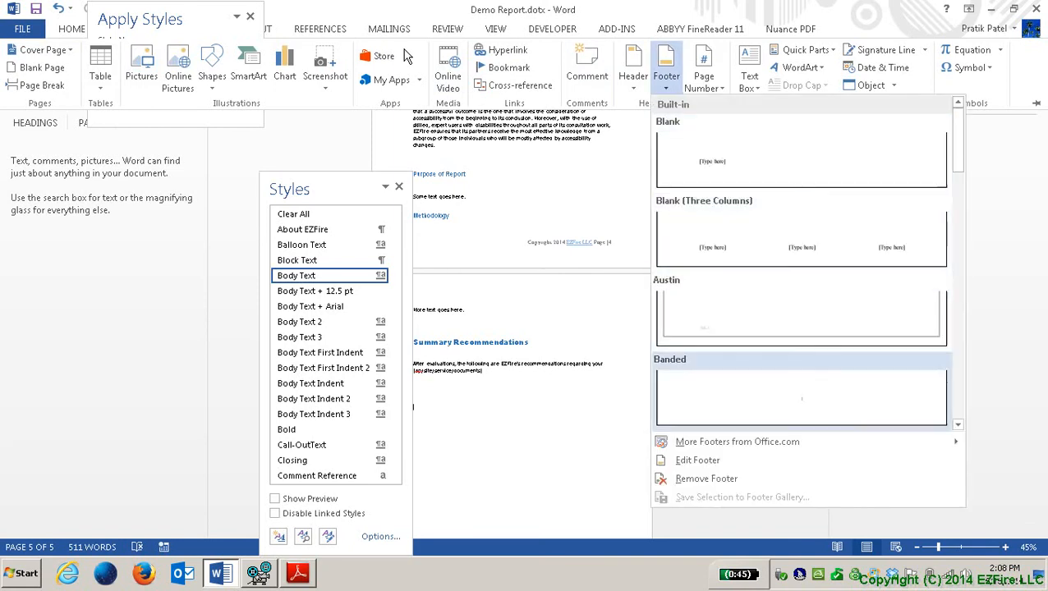
{"action": "key", "text": "Up"}
{"action": "key", "text": "Up"}
{"action": "key", "text": "Up"}
{"action": "key", "text": "Up"}
{"action": "key", "text": "Up"}
{"action": "key", "text": "Up"}
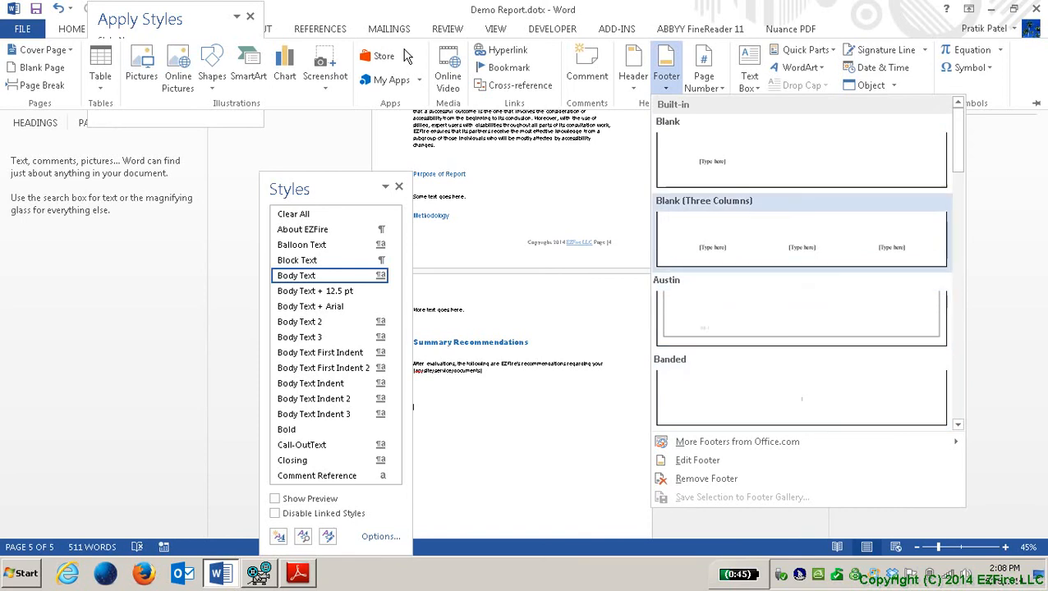
{"action": "key", "text": "Up"}
{"action": "key", "text": "Up"}
{"action": "key", "text": "Up"}
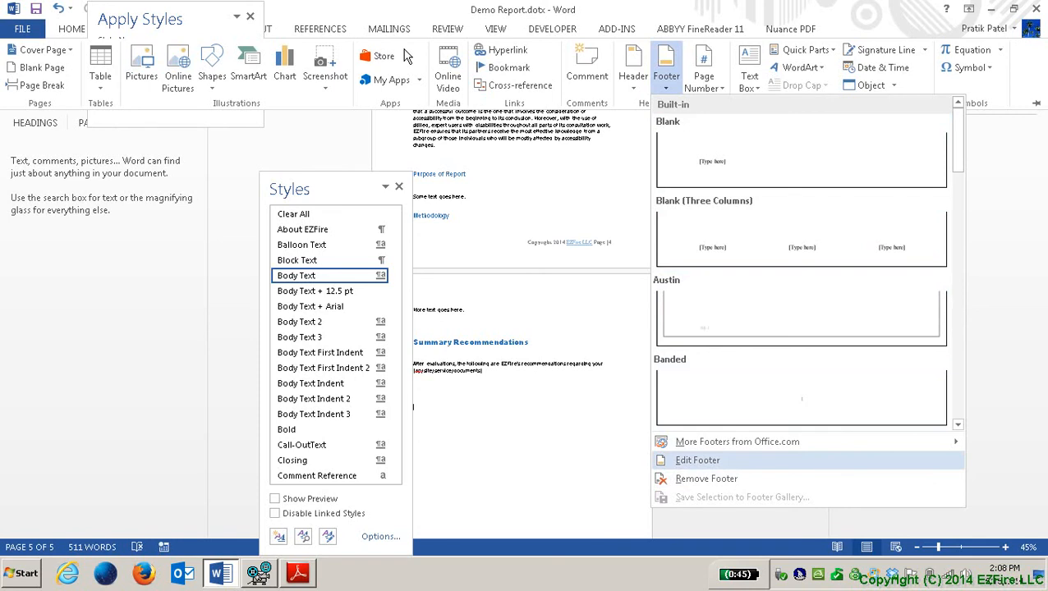
{"action": "key", "text": "Return"}
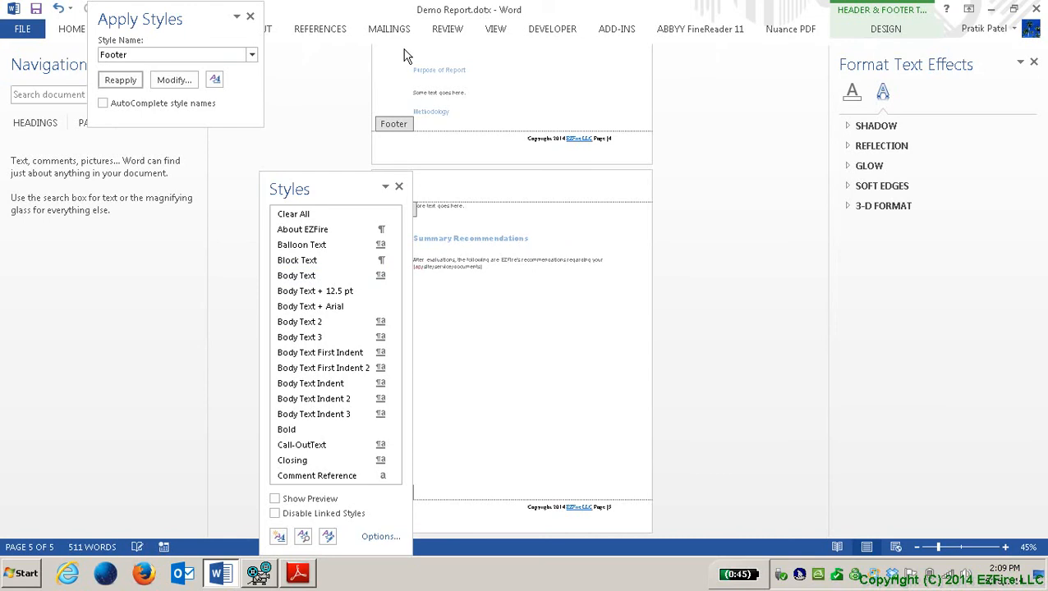
Step: Exit the footer back to the body text, cycle focus through the panes, and close the template
{"action": "double_click", "coordinate": [404, 52]}
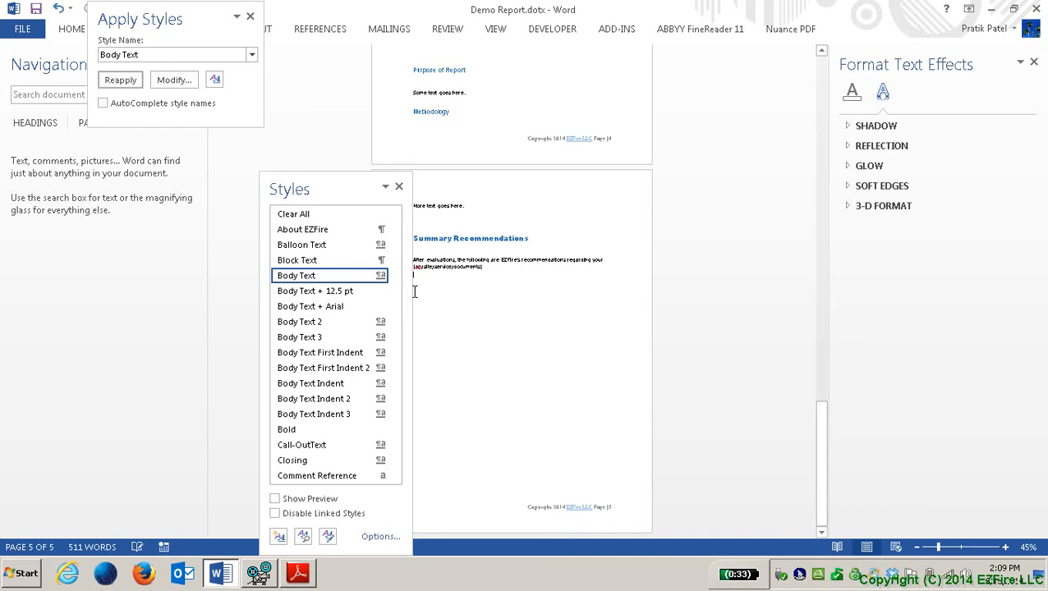
{"action": "key", "text": "ctrl+shift+s"}
{"action": "key", "text": "F6"}
{"action": "key", "text": "F6"}
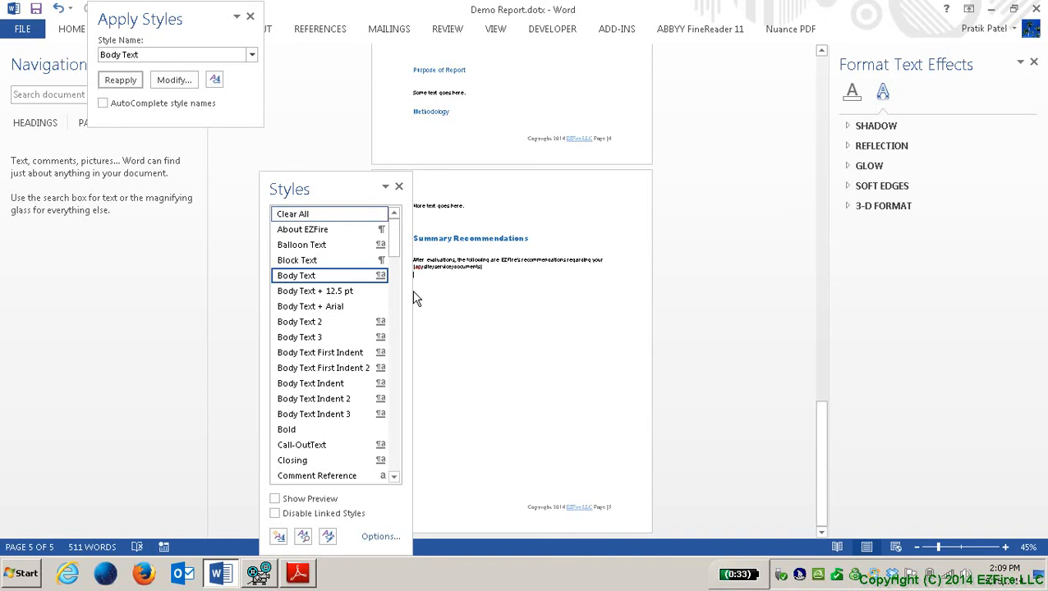
{"action": "key", "text": "F6"}
{"action": "key", "text": "F6"}
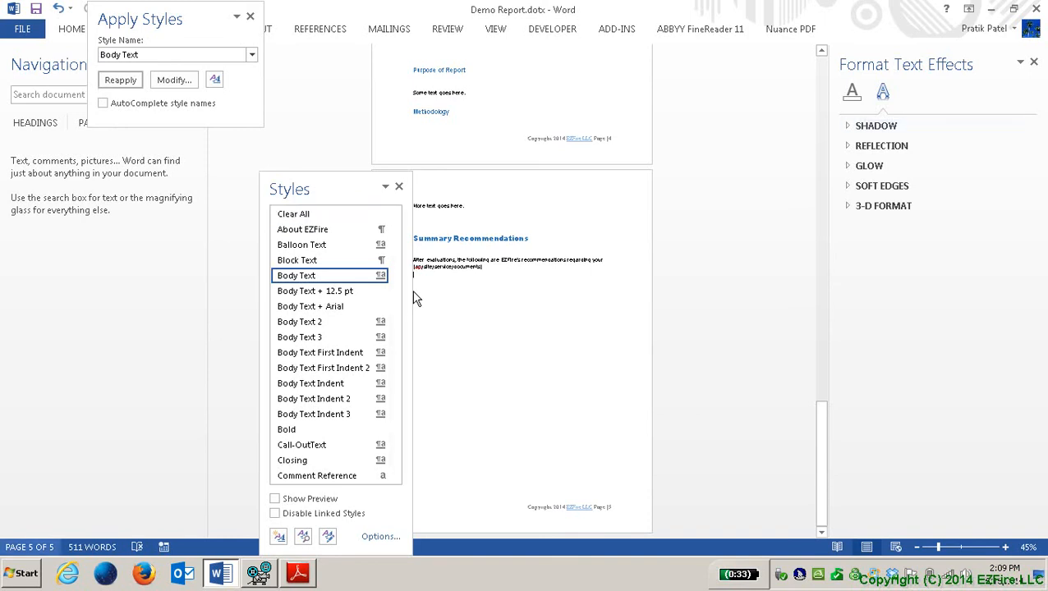
{"action": "key", "text": "F6"}
{"action": "key", "text": "F6"}
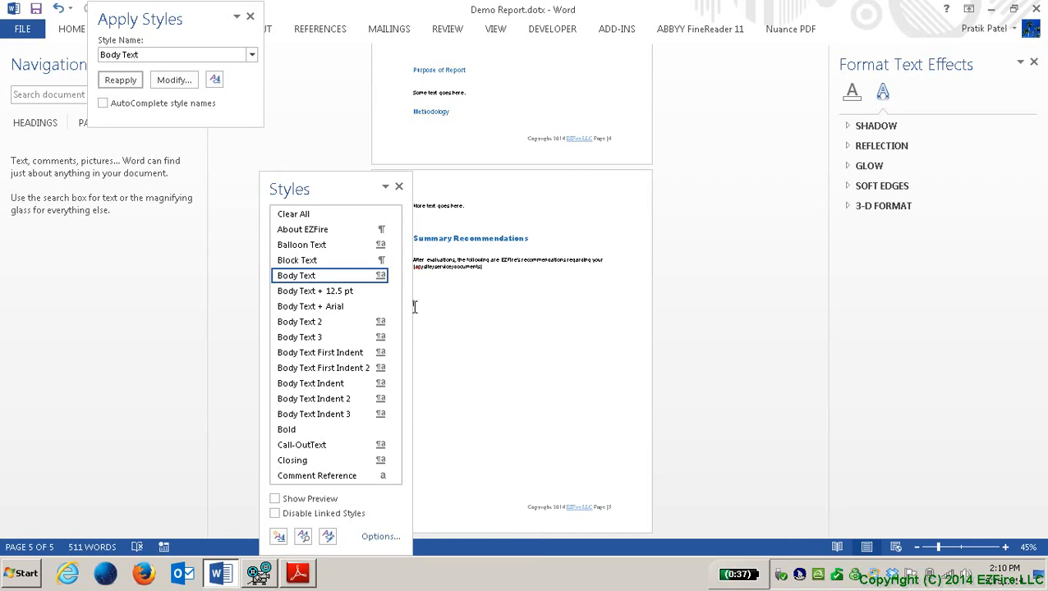
{"action": "key", "text": "alt+F4"}
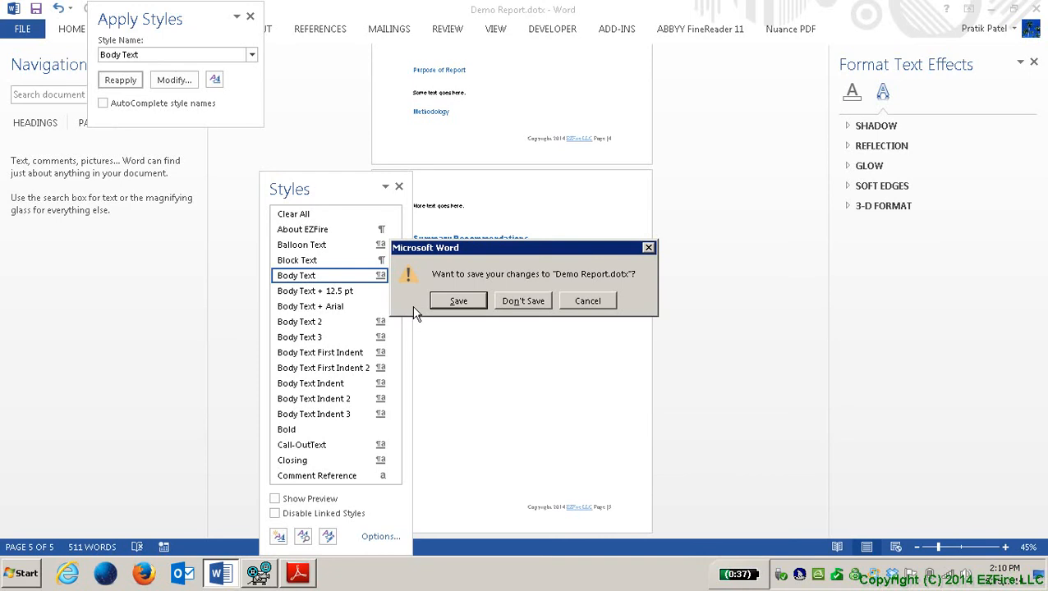
Step: Close Demo Report.dotx with Don't Save, then bring up the Open screen's recent documents
{"action": "key", "text": "Tab"}
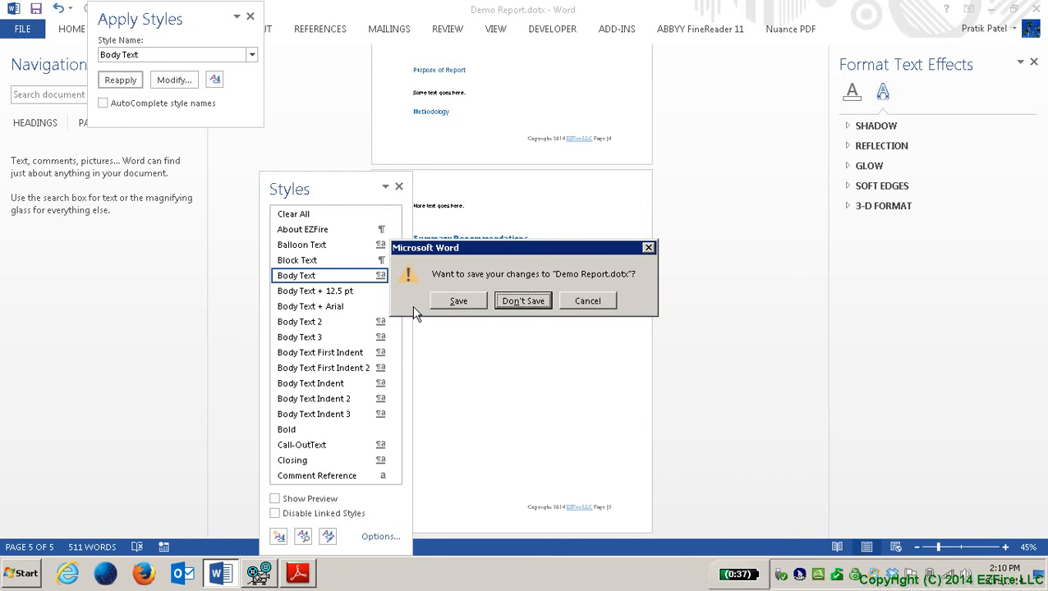
{"action": "key", "text": "Return"}
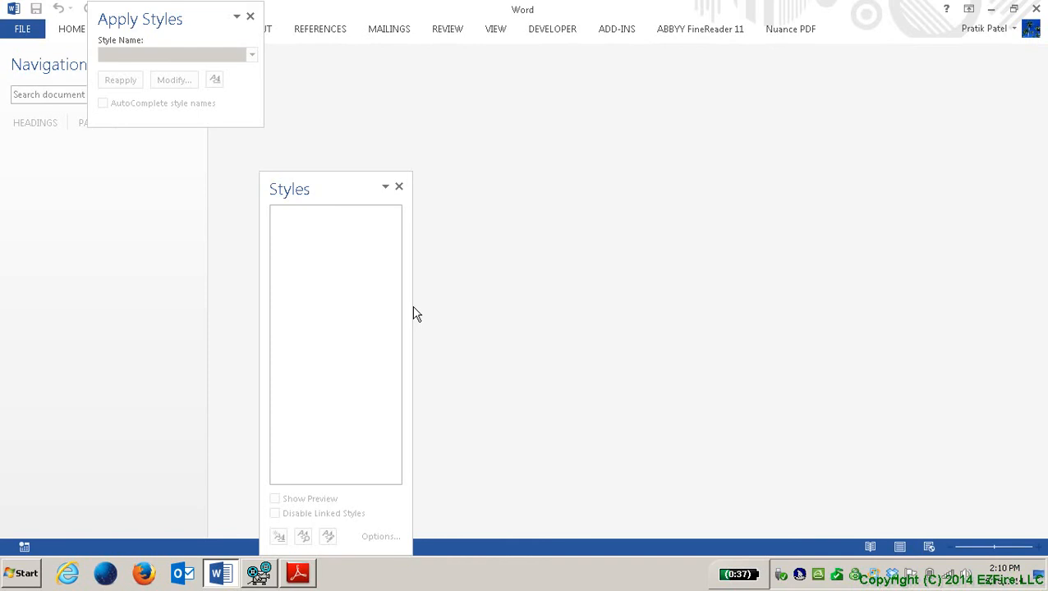
{"action": "key", "text": "ctrl+o"}
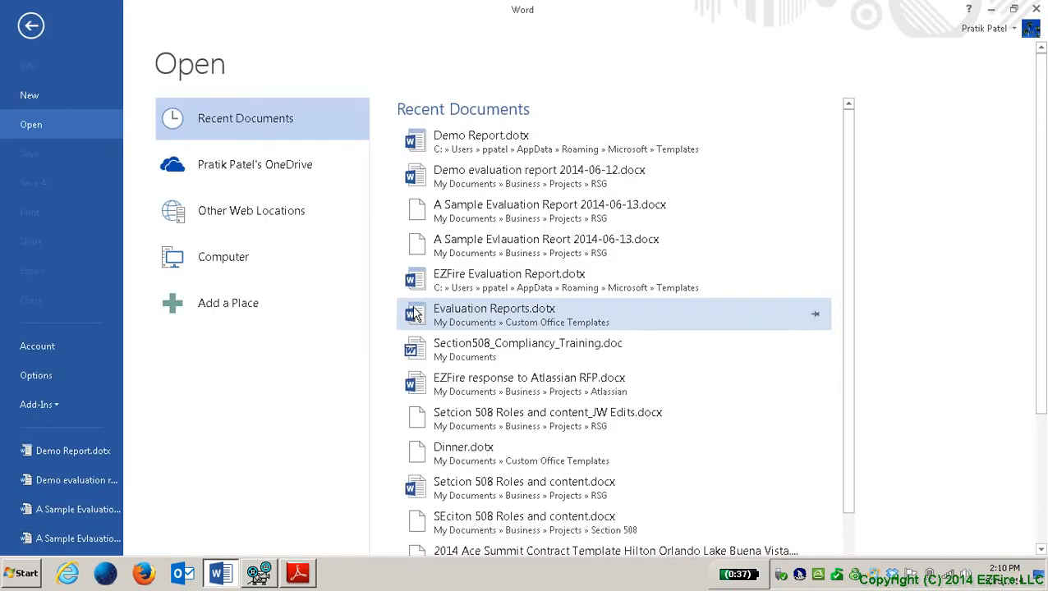
Step: Create a new document from the personal Demo Report template
{"action": "key", "text": "n"}
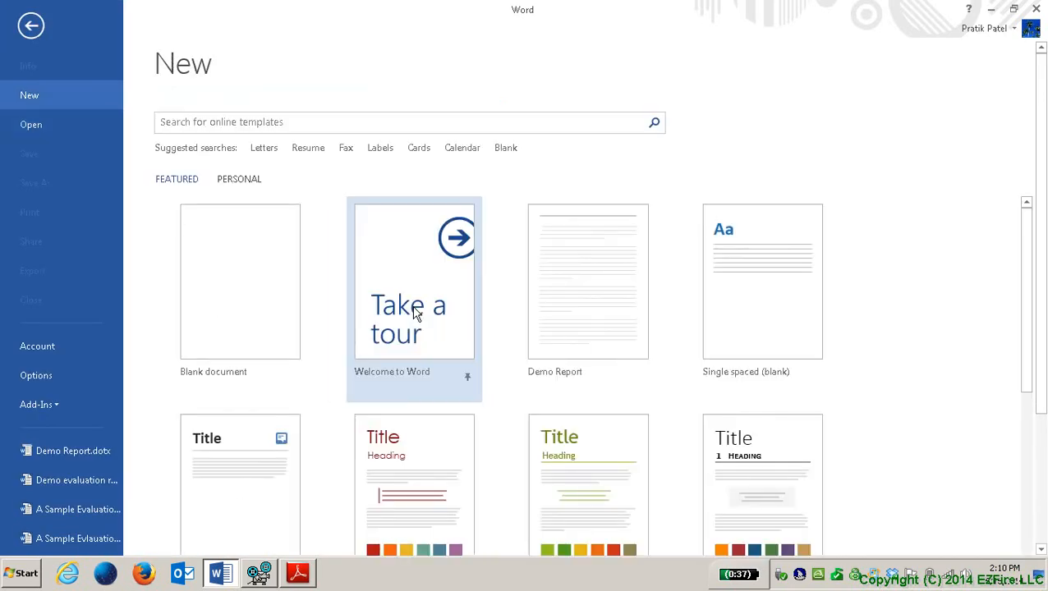
{"action": "key", "text": "Tab"}
{"action": "key", "text": "Tab"}
{"action": "key", "text": "Tab"}
{"action": "key", "text": "Return"}
{"action": "key", "text": "Tab"}
{"action": "key", "text": "Tab"}
{"action": "key", "text": "Tab"}
{"action": "key", "text": "Tab"}
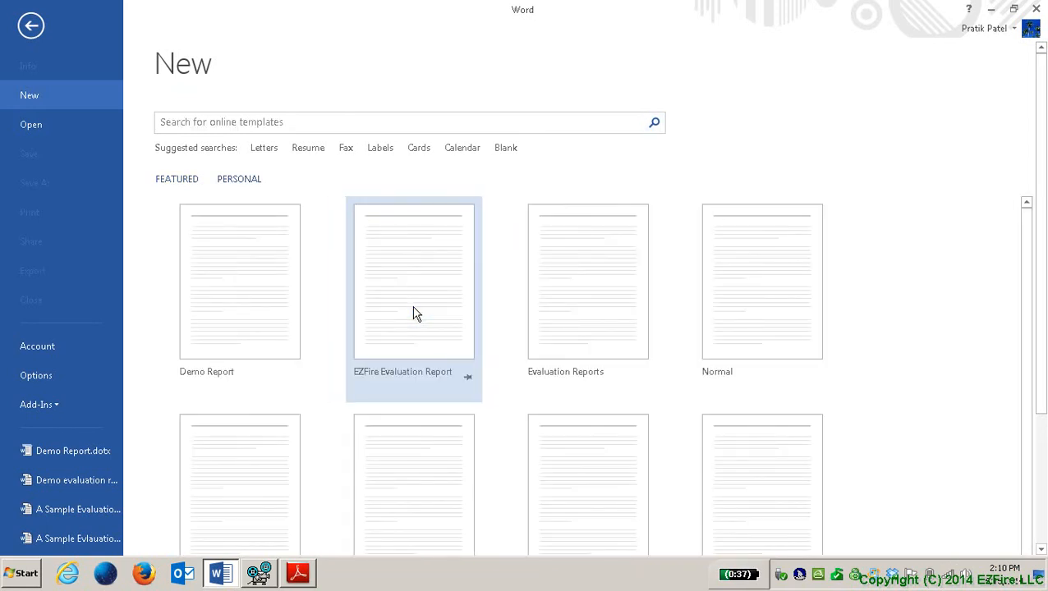
{"action": "key", "text": "Tab"}
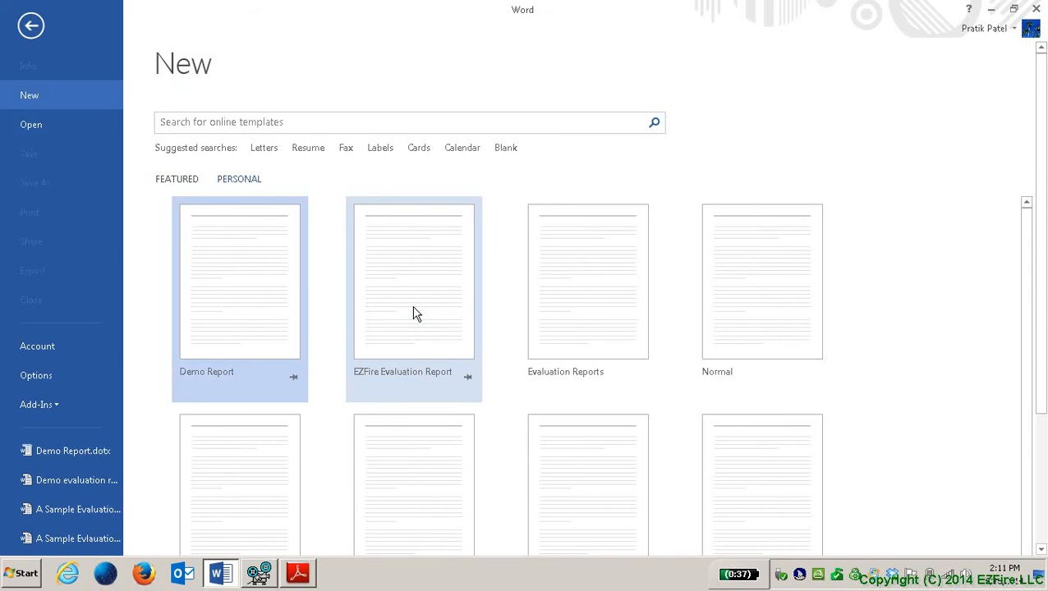
{"action": "key", "text": "Down"}
{"action": "key", "text": "Up"}
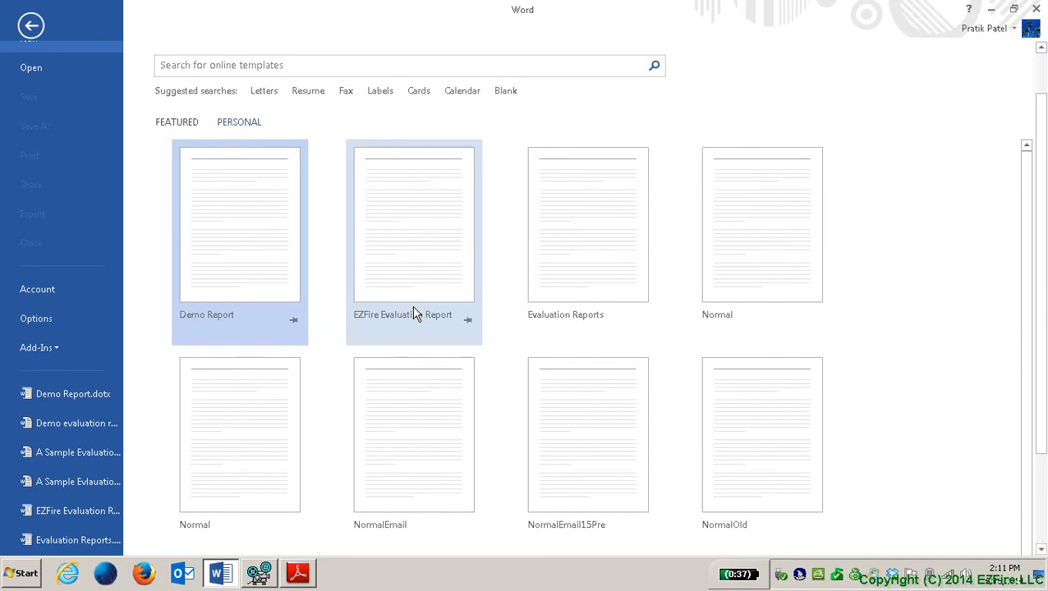
{"action": "key", "text": "Return"}
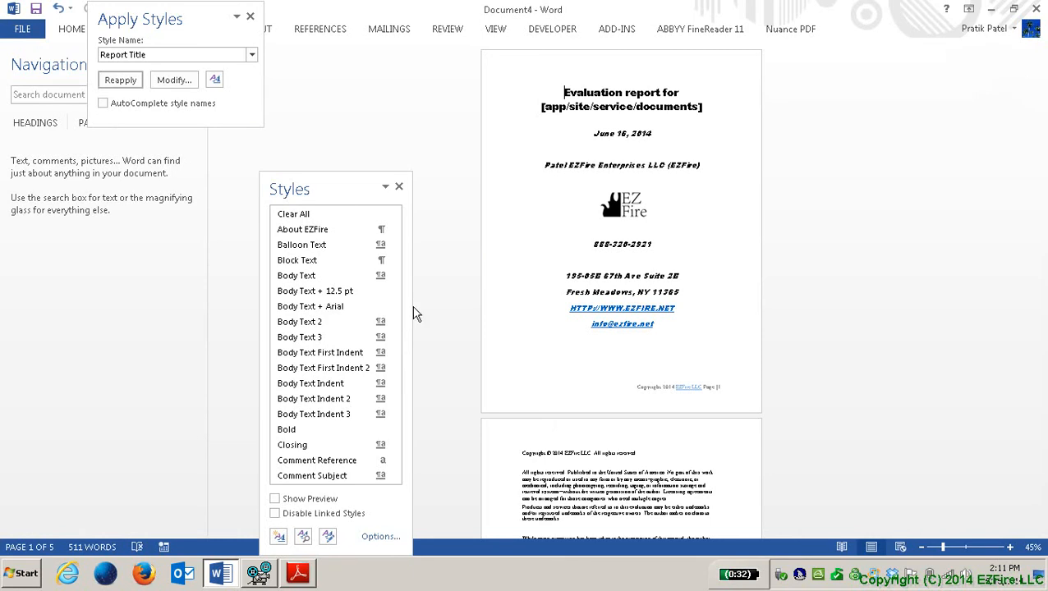
Step: Save it in the RSG folder as 'demo evaluation report 2014-06-12'
{"action": "key", "text": "alt+f"}
{"action": "key", "text": "a"}
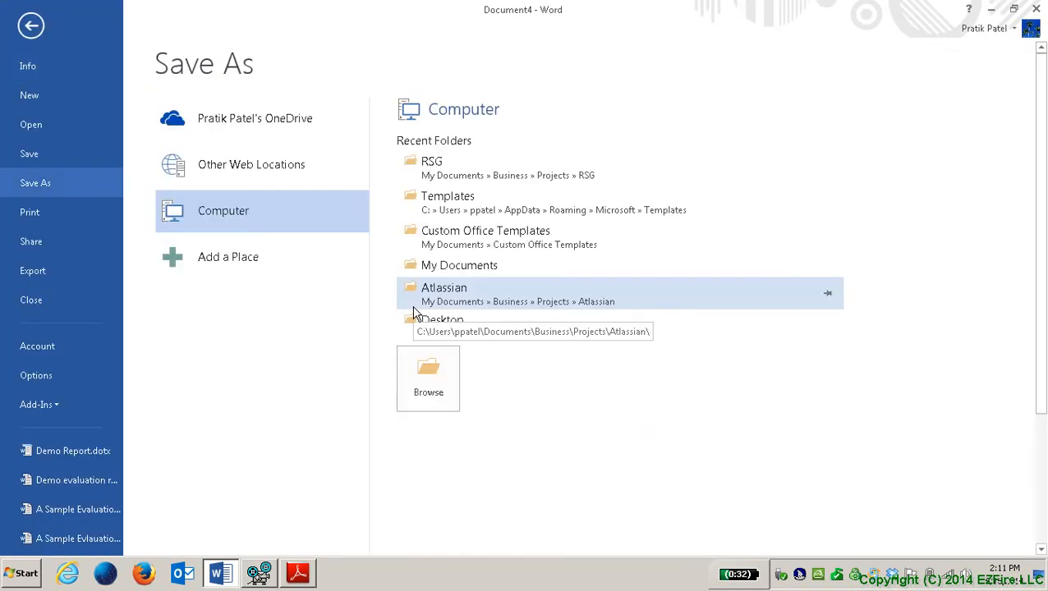
{"action": "key", "text": "Tab"}
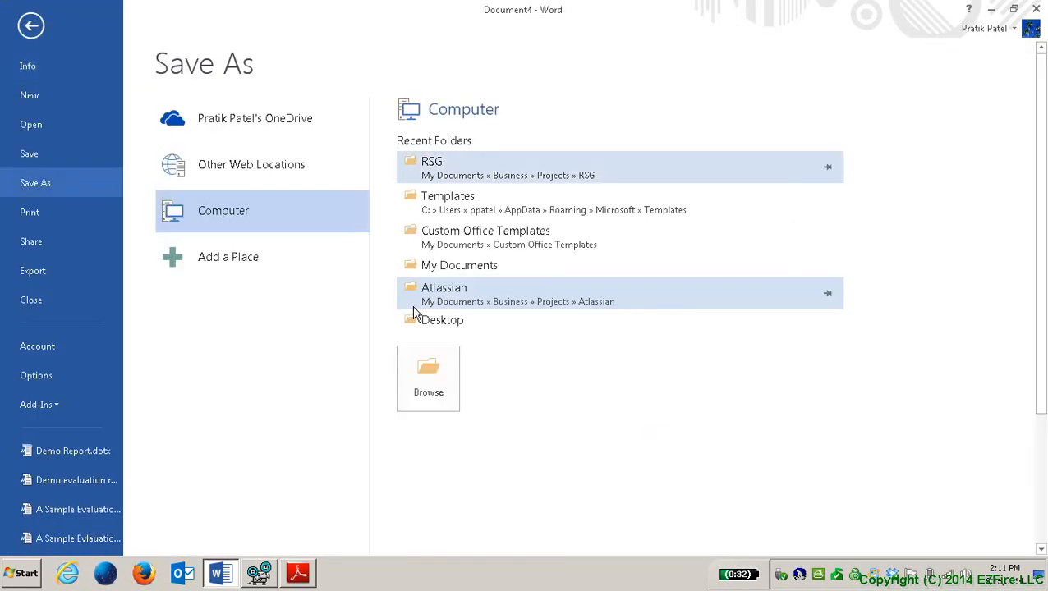
{"action": "key", "text": "Return"}
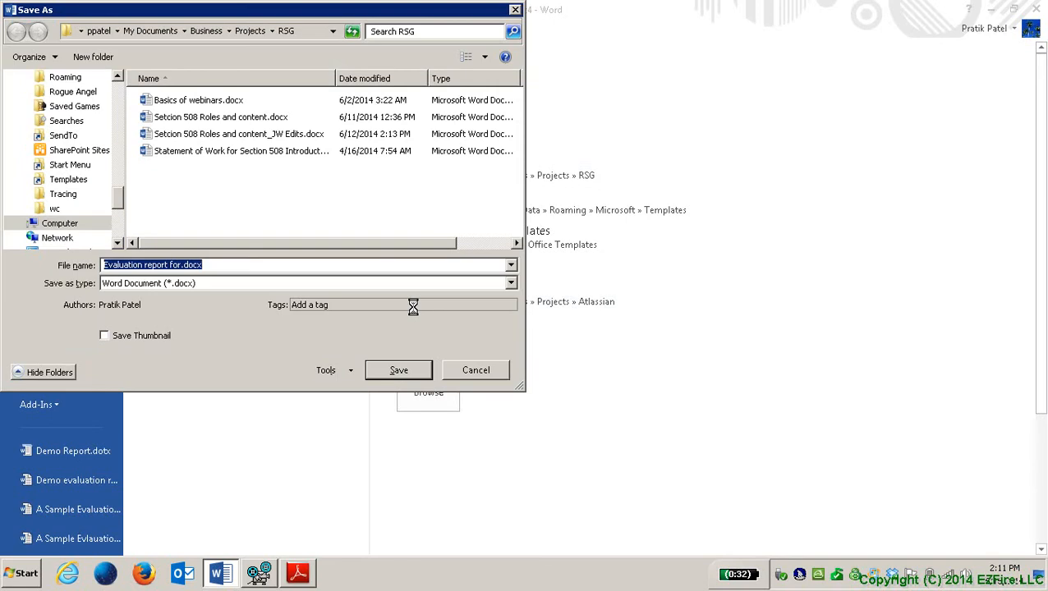
{"action": "key", "text": "End"}
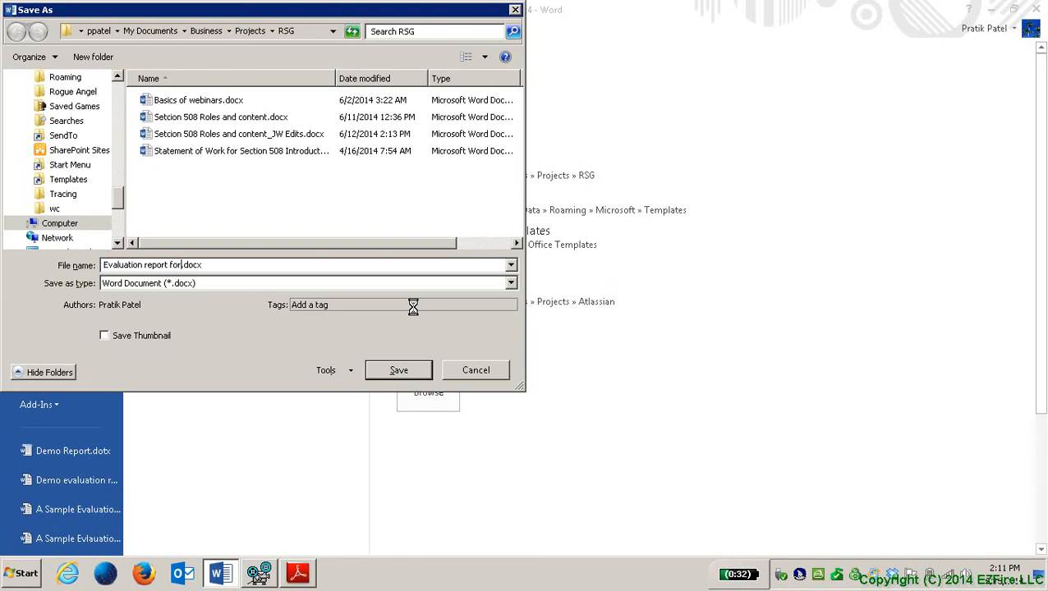
{"action": "key", "text": "shift+Home"}
{"action": "type", "text": "demo ev"}
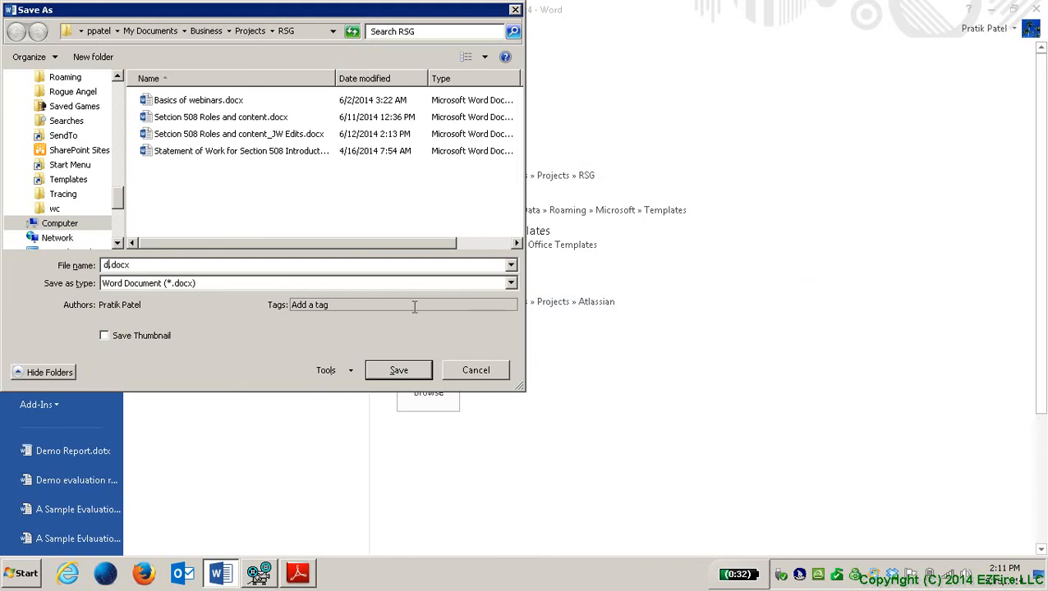
{"action": "type", "text": "aluation "}
{"action": "type", "text": "repor"}
{"action": "type", "text": "t 20"}
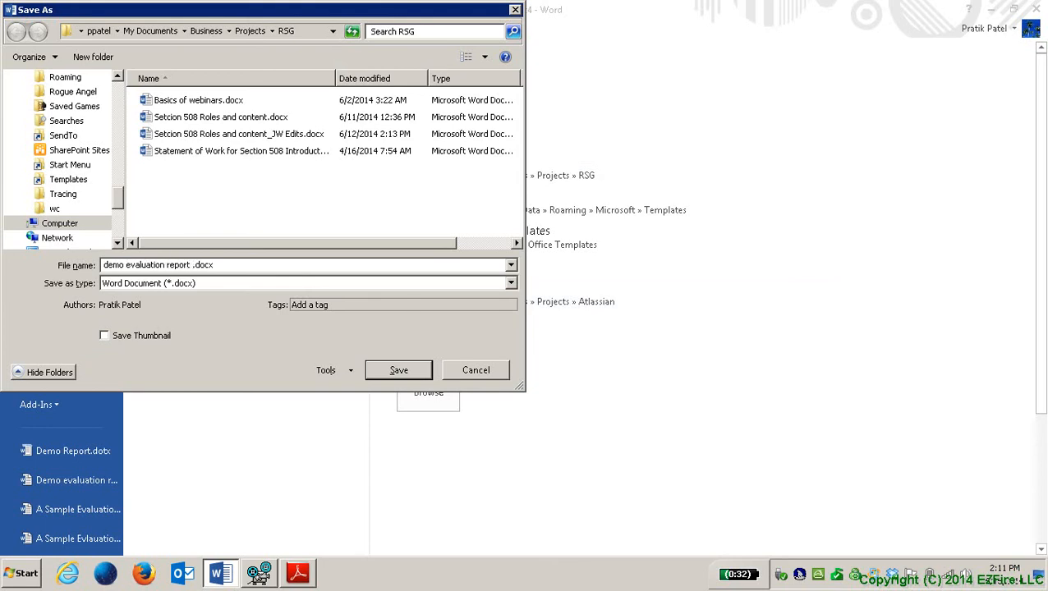
{"action": "type", "text": "14-0"}
{"action": "key", "text": "BackSpace"}
{"action": "key", "text": "BackSpace"}
{"action": "type", "text": "-06-12"}
{"action": "key", "text": "Return"}
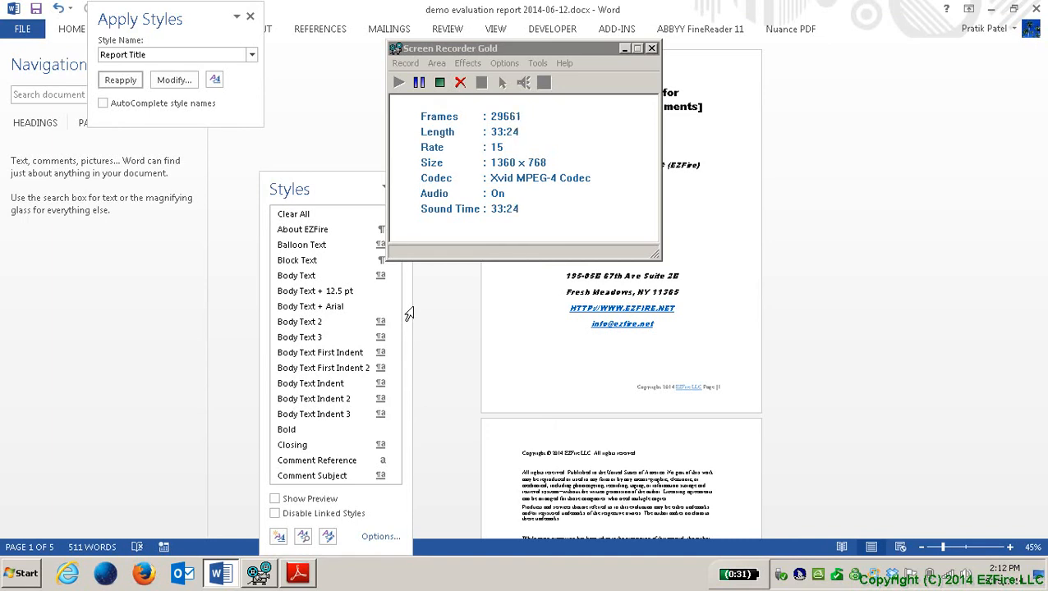
Step: Jump to the end of the document on page 5 with Ctrl+End
{"action": "key", "text": "ctrl+End"}
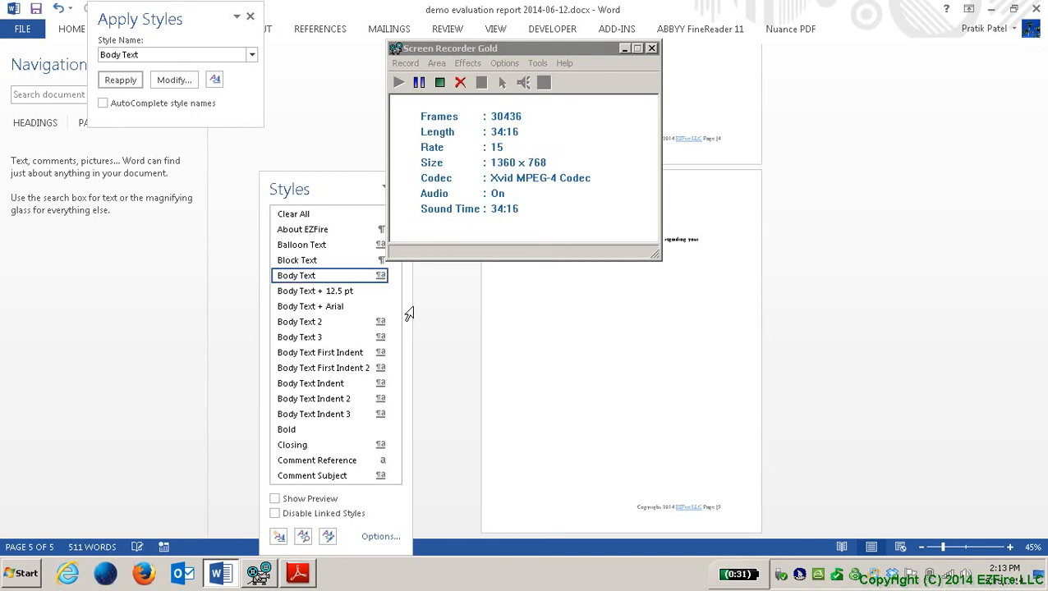
Step: Delete four words ending the page 4 paragraph and add text on multiple screen readers' consensus
{"action": "key", "text": "Down"}
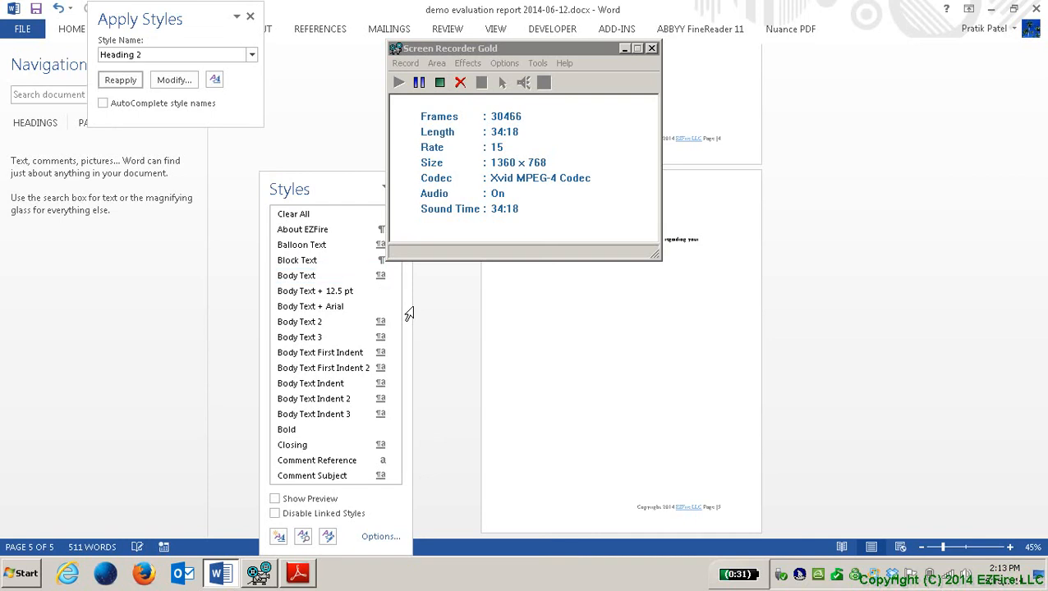
{"action": "key", "text": "Up"}
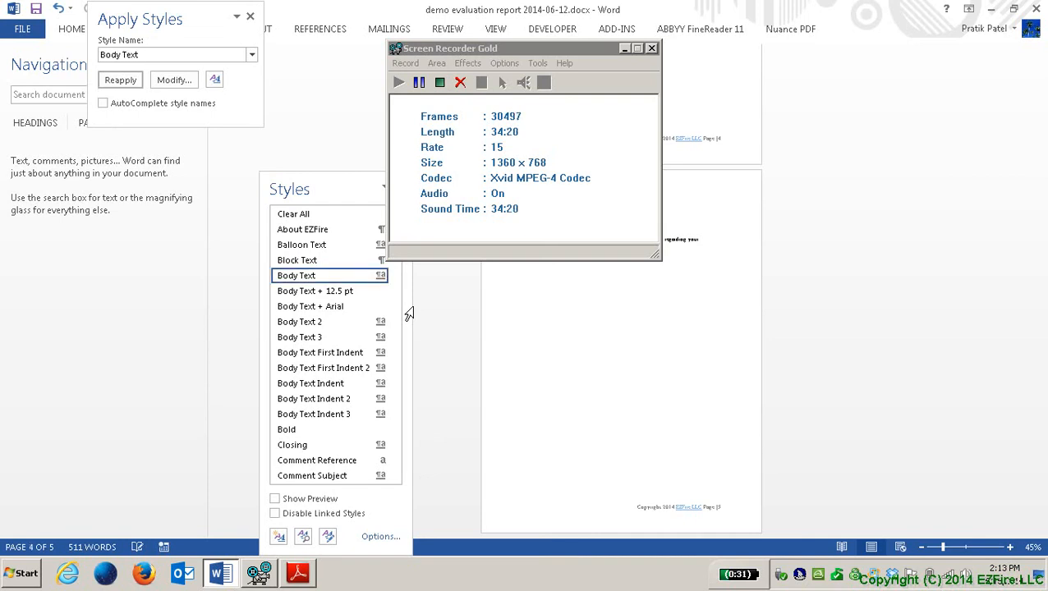
{"action": "key", "text": "shift+Down"}
{"action": "key", "text": "Delete"}
{"action": "key", "text": "Down"}
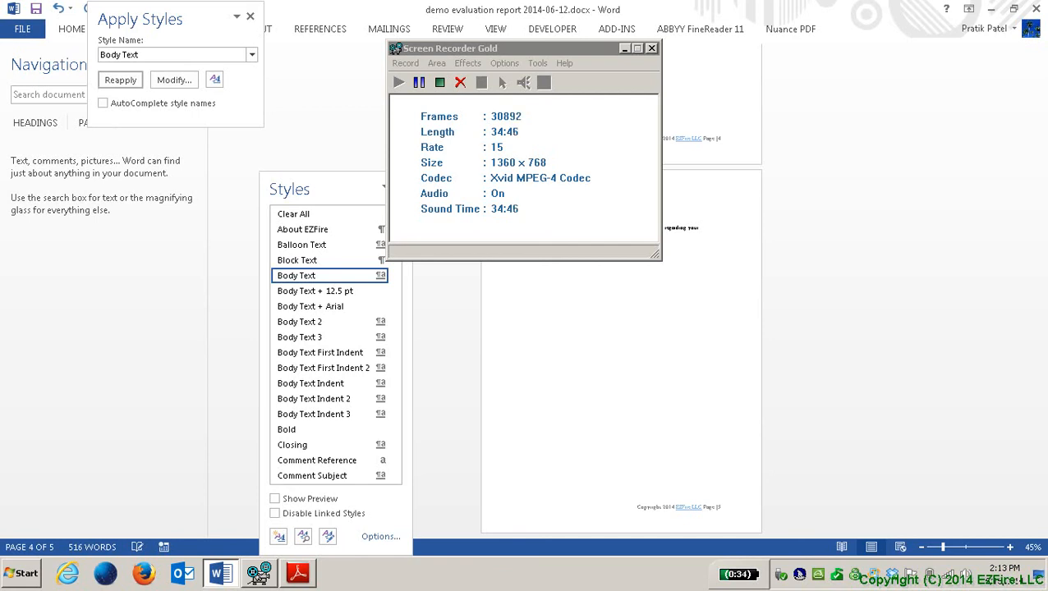
{"action": "type", "text": "ple screen readers"}
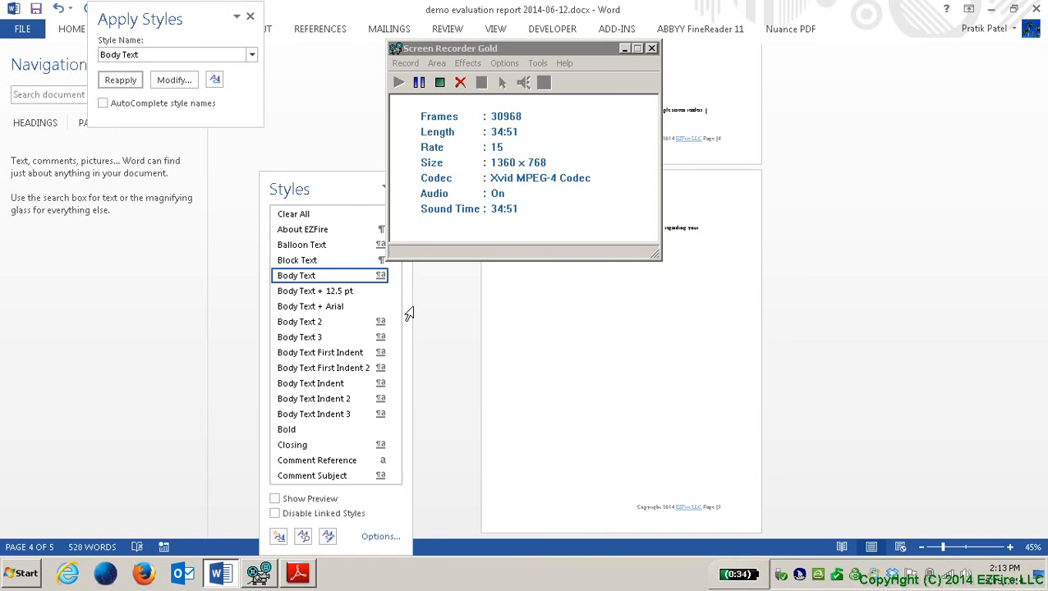
{"action": "type", "text": ". The"}
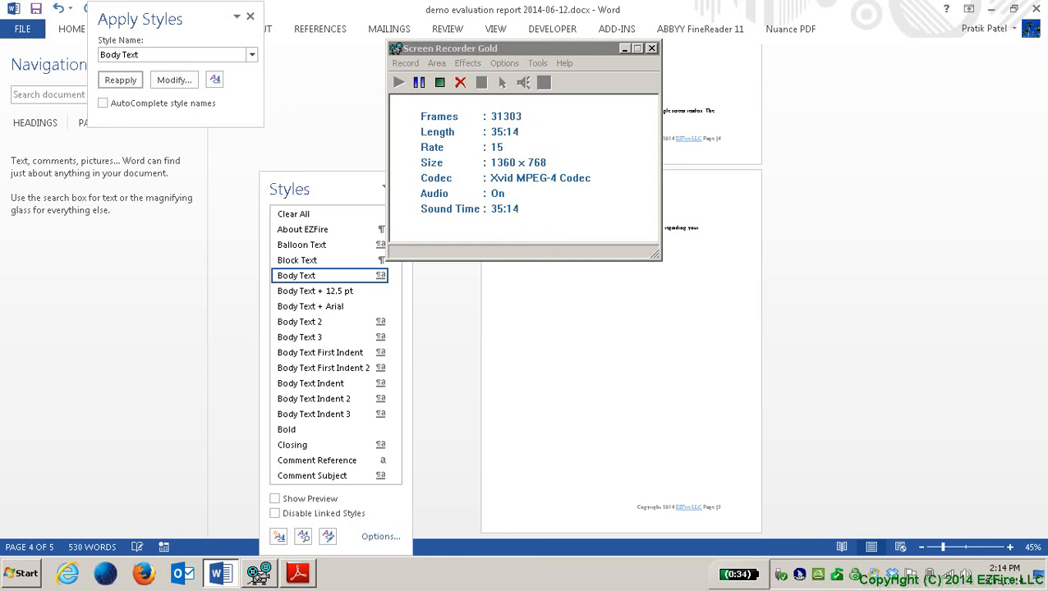
{"action": "type", "text": "provides some consensus on"}
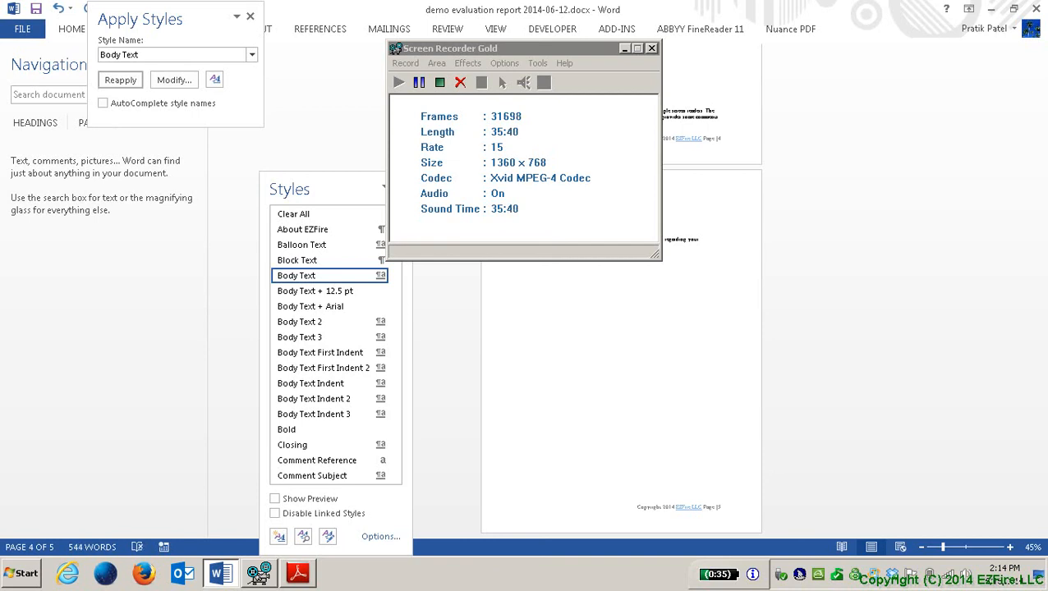
Step: Add a blank line at the top of page 5 and insert a 3-column, 5-row table
{"action": "key", "text": "Return"}
{"action": "key", "text": "Return"}
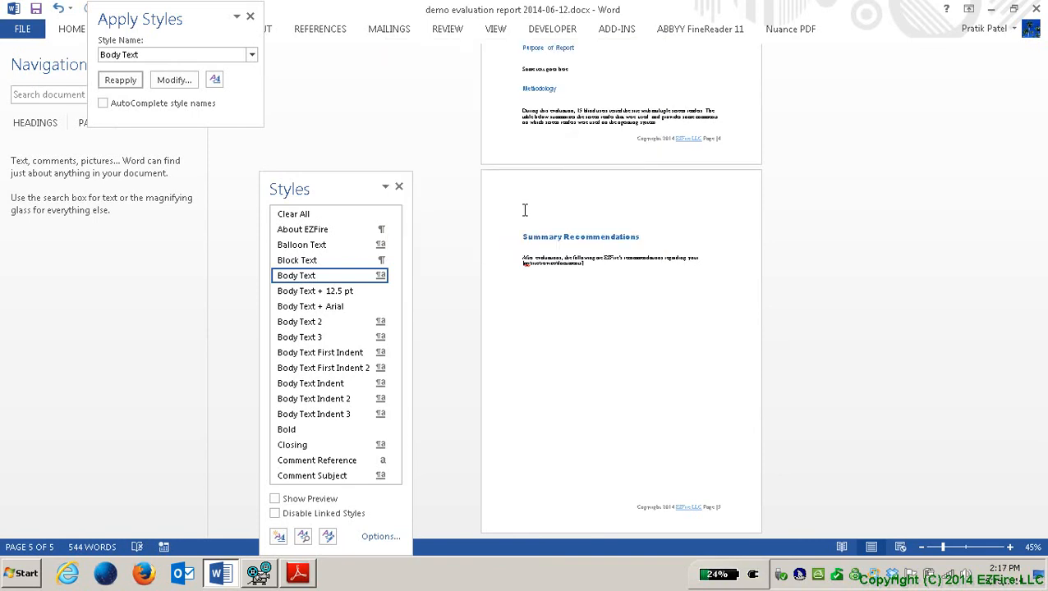
{"action": "key", "text": "alt+n"}
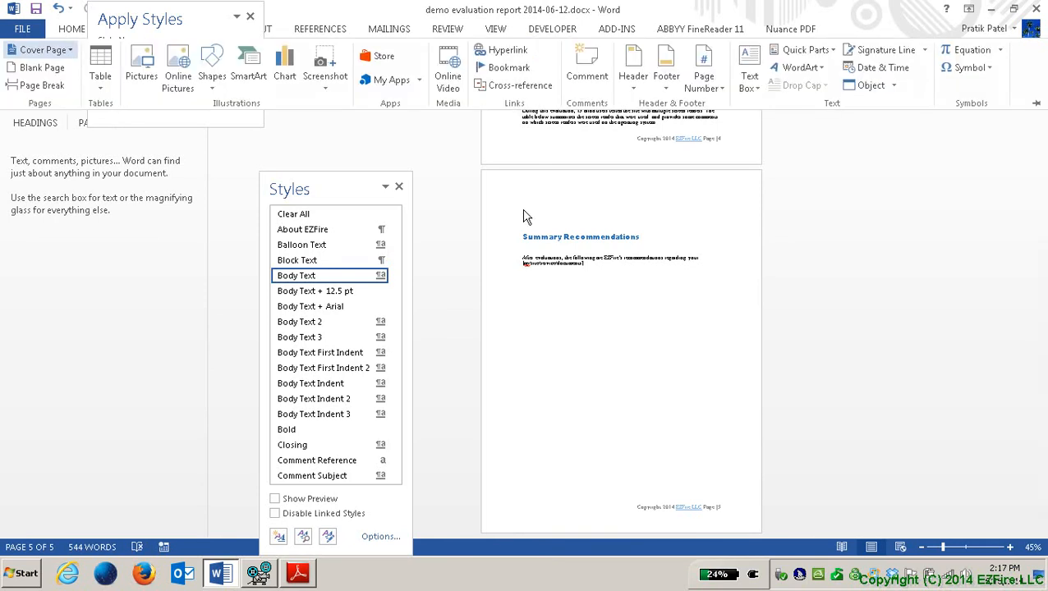
{"action": "key", "text": "Down"}
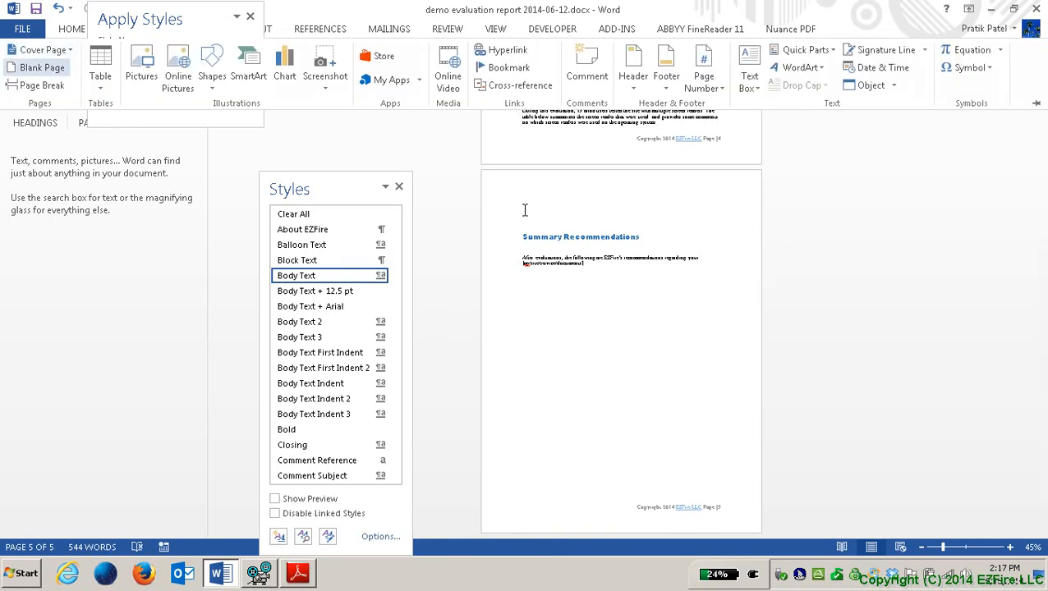
{"action": "key", "text": "Down"}
{"action": "key", "text": "Right"}
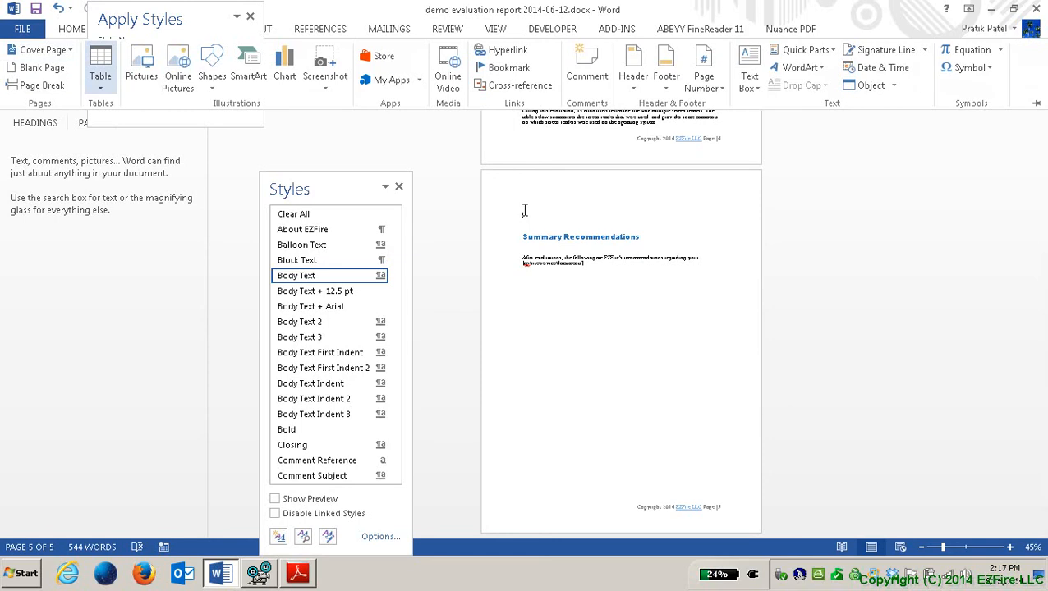
{"action": "key", "text": "Return"}
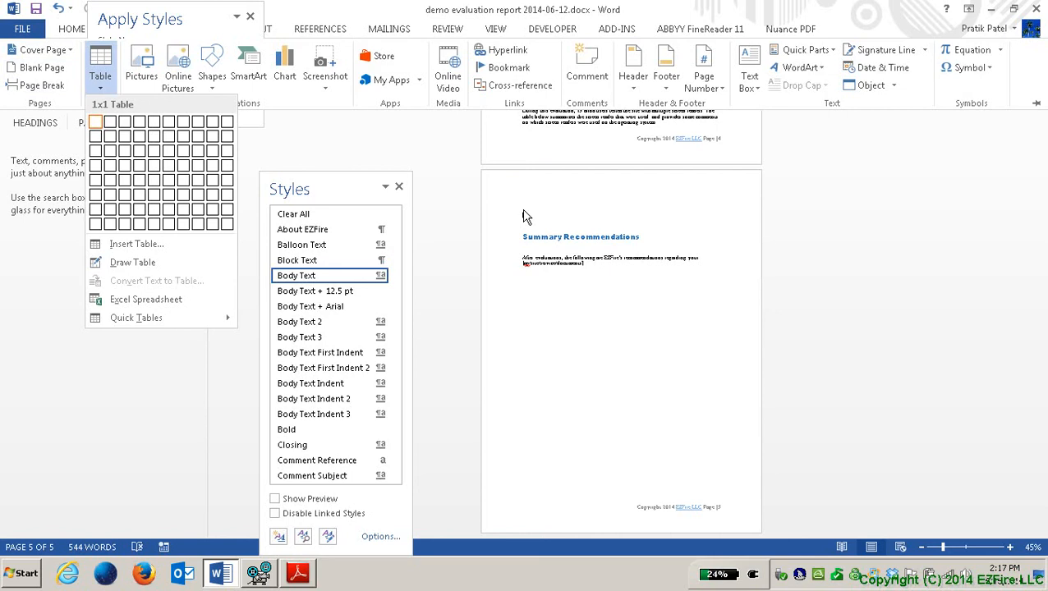
{"action": "key", "text": "Down"}
{"action": "key", "text": "Down"}
{"action": "key", "text": "Down"}
{"action": "key", "text": "Down"}
{"action": "key", "text": "Right"}
{"action": "key", "text": "Right"}
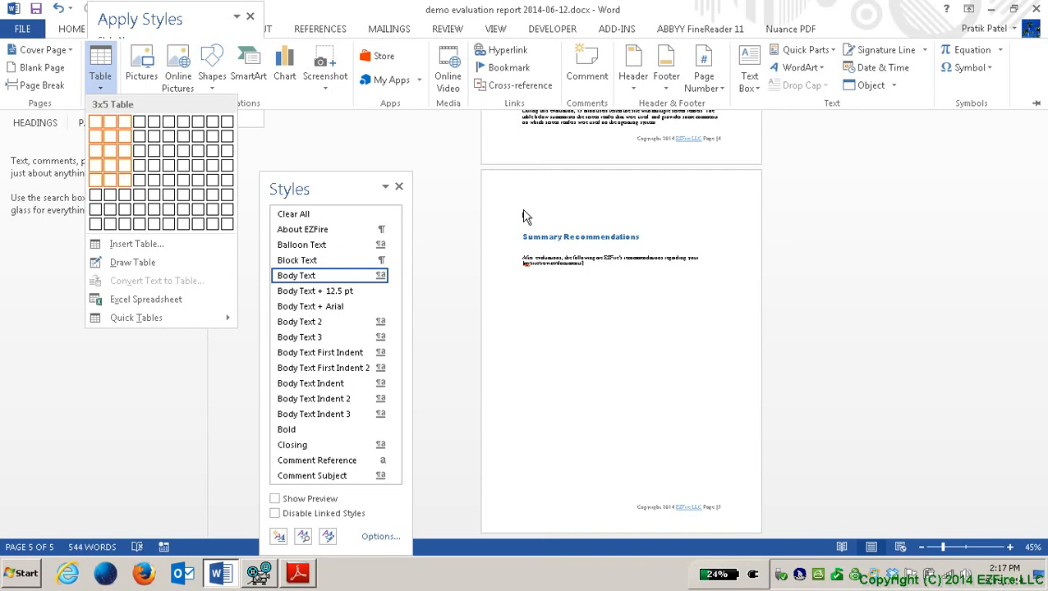
{"action": "key", "text": "Return"}
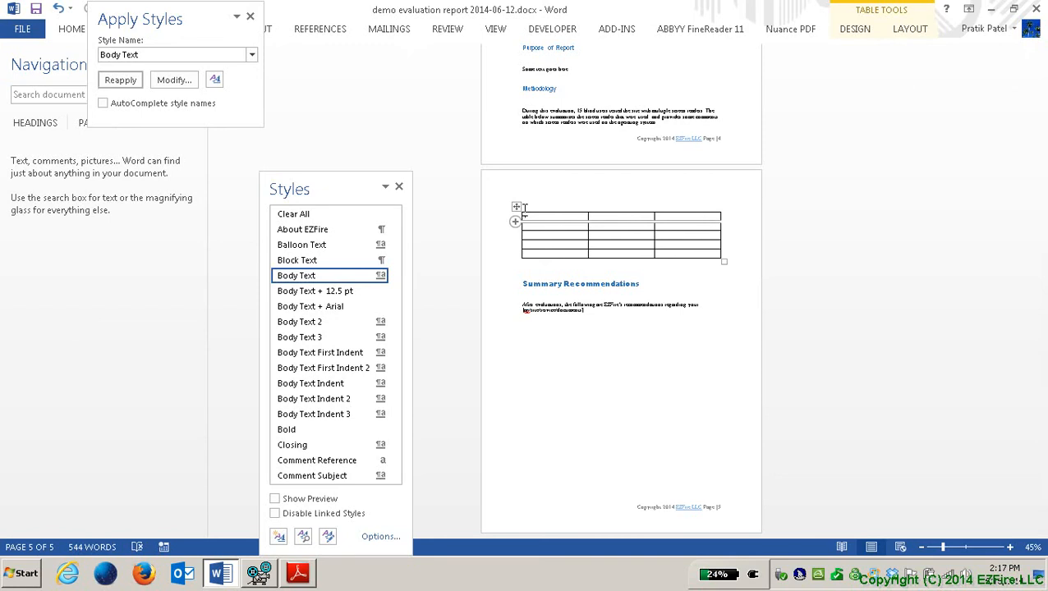
Step: Type the headings Screen Reader, Number of Users and Comments into the table's first row
{"action": "type", "text": "OS"}
{"action": "key", "text": "BackSpace"}
{"action": "key", "text": "BackSpace"}
{"action": "type", "text": "Screen Reader"}
{"action": "key", "text": "Tab"}
{"action": "type", "text": "NV"}
{"action": "type", "text": "DA"}
{"action": "type", "text": "R OF"}
{"action": "type", "text": " USER"}
{"action": "key", "text": "shift+Tab"}
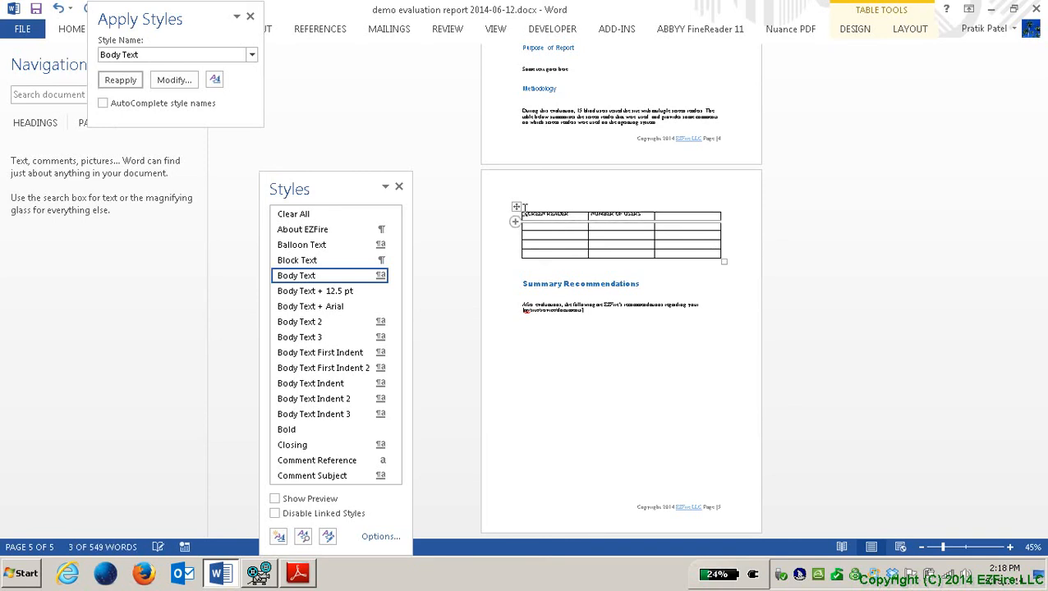
{"action": "key", "text": "Tab"}
{"action": "type", "text": "COMMENTS"}
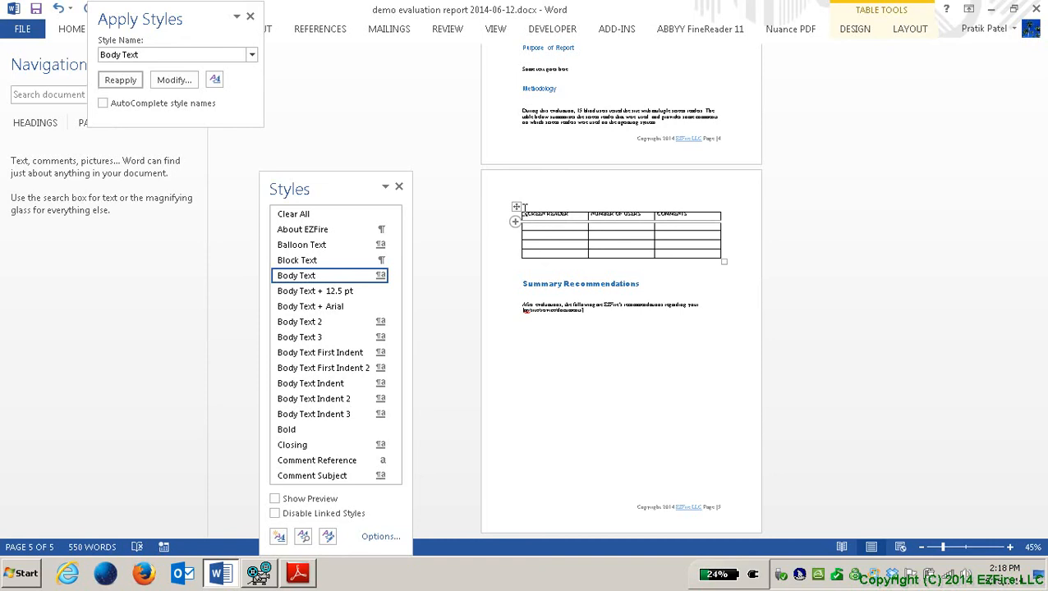
{"action": "key", "text": "Tab"}
{"action": "key", "text": "shift+Tab"}
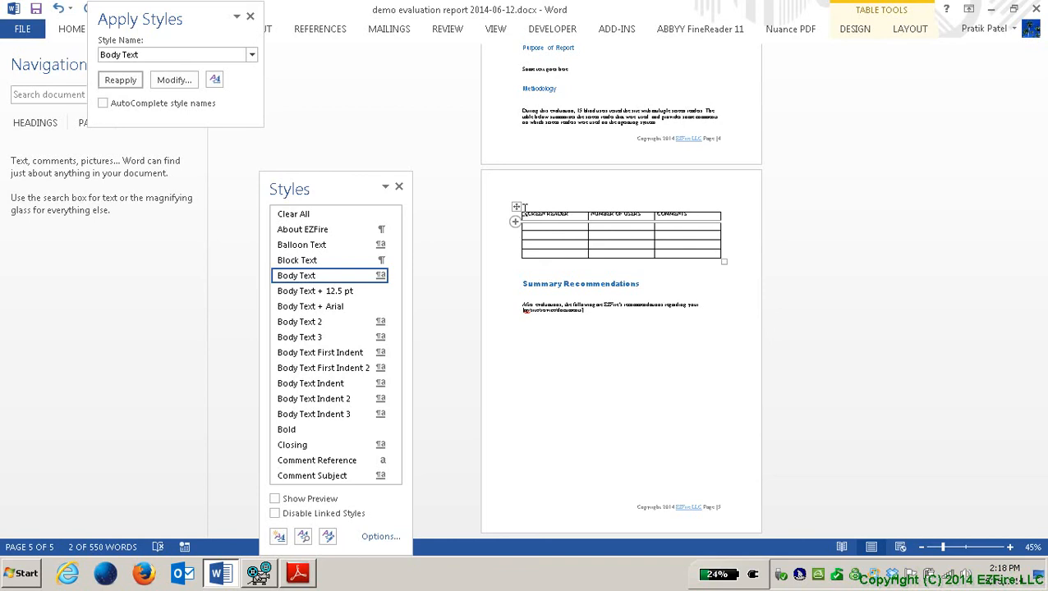
{"action": "key", "text": "Tab"}
{"action": "key", "text": "Tab"}
{"action": "key", "text": "Tab"}
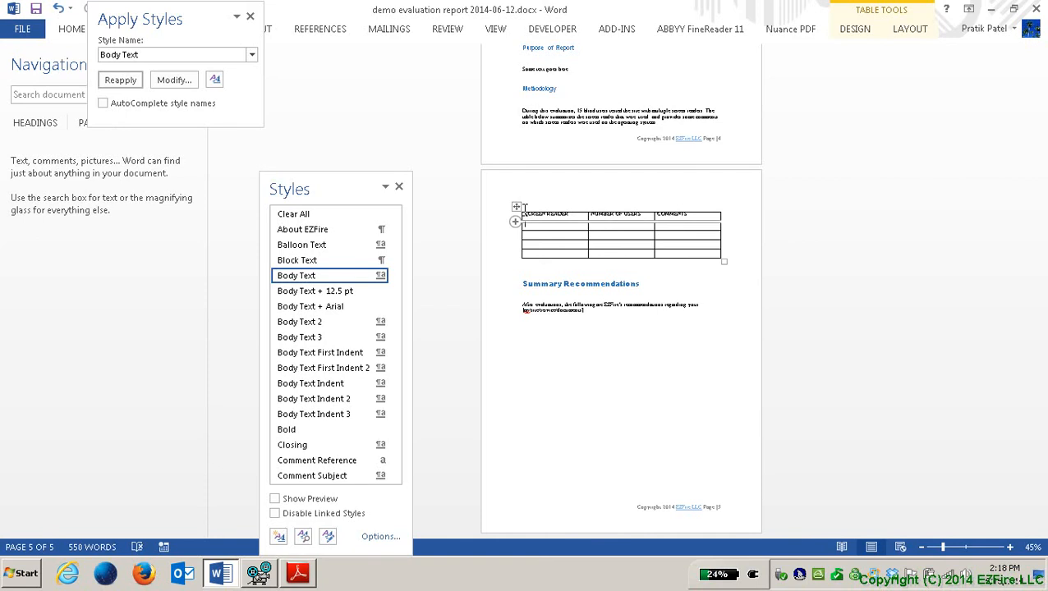
Step: Complete the NVDA row with 5 users and a comment that NVDA is frequently updated
{"action": "type", "text": "JAWS5"}
{"action": "key", "text": "Tab"}
{"action": "type", "text": "fantastic"}
{"action": "type", "text": " version of NVDA"}
{"action": "type", "text": " was used"}
{"action": "type", "text": " by"}
{"action": "type", "text": "ause"}
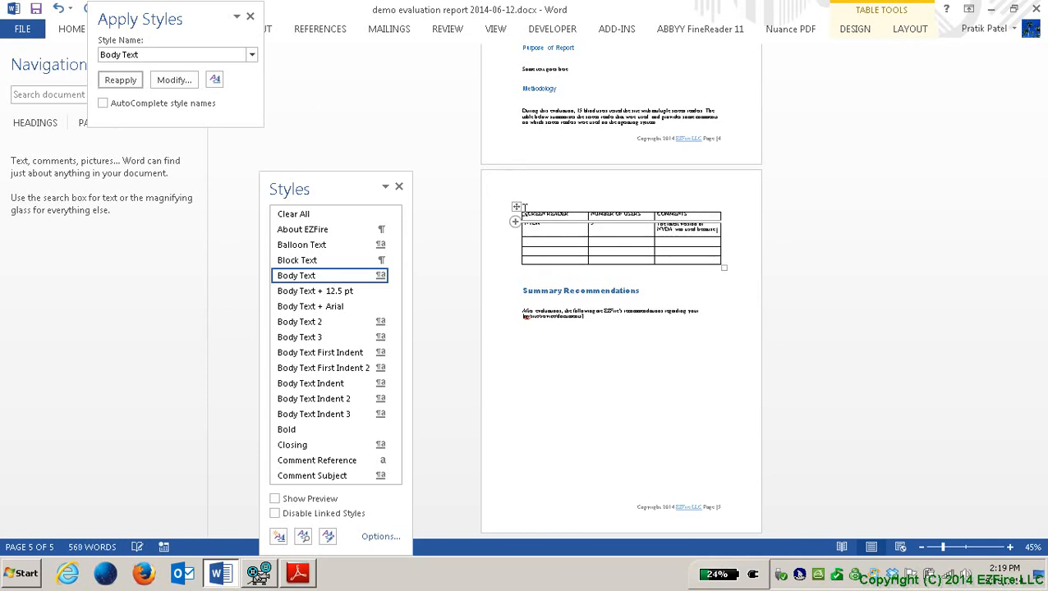
{"action": "type", "text": " the sc"}
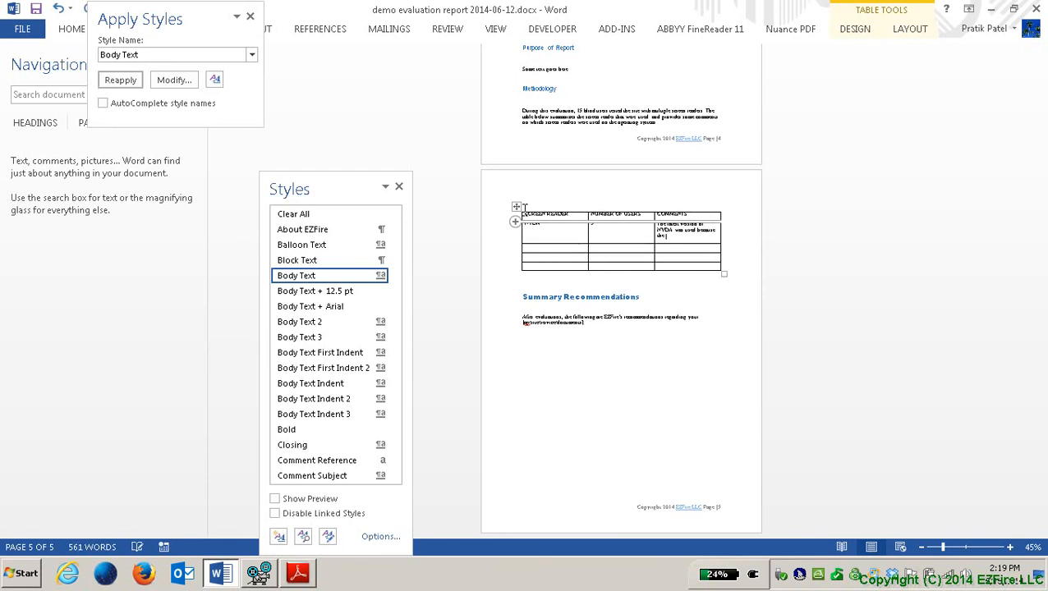
{"action": "type", "text": "reen reader is frequently"}
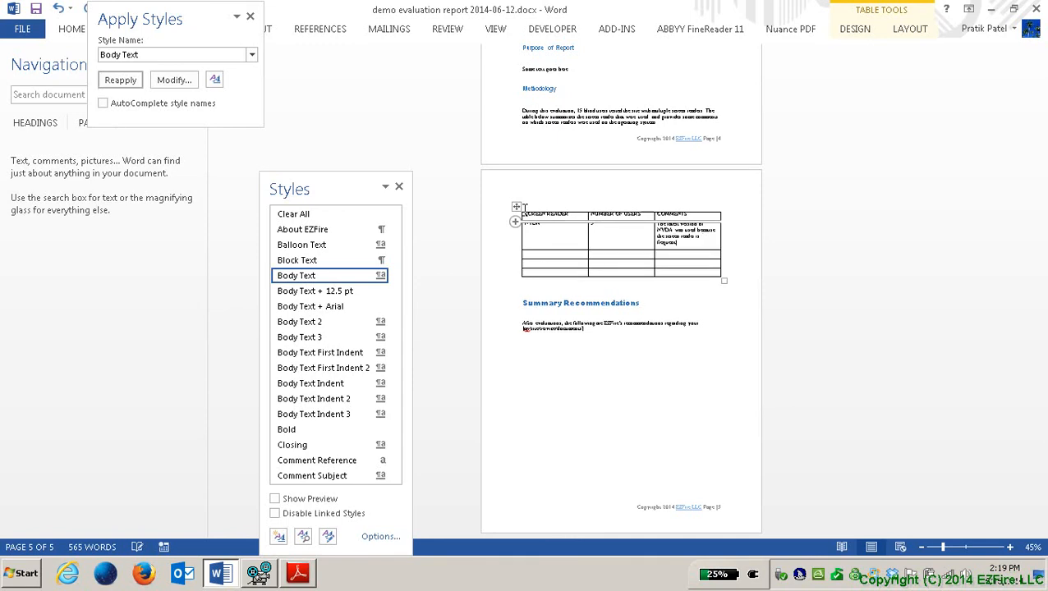
{"action": "type", "text": " updated by the users"}
{"action": "key", "text": "Tab"}
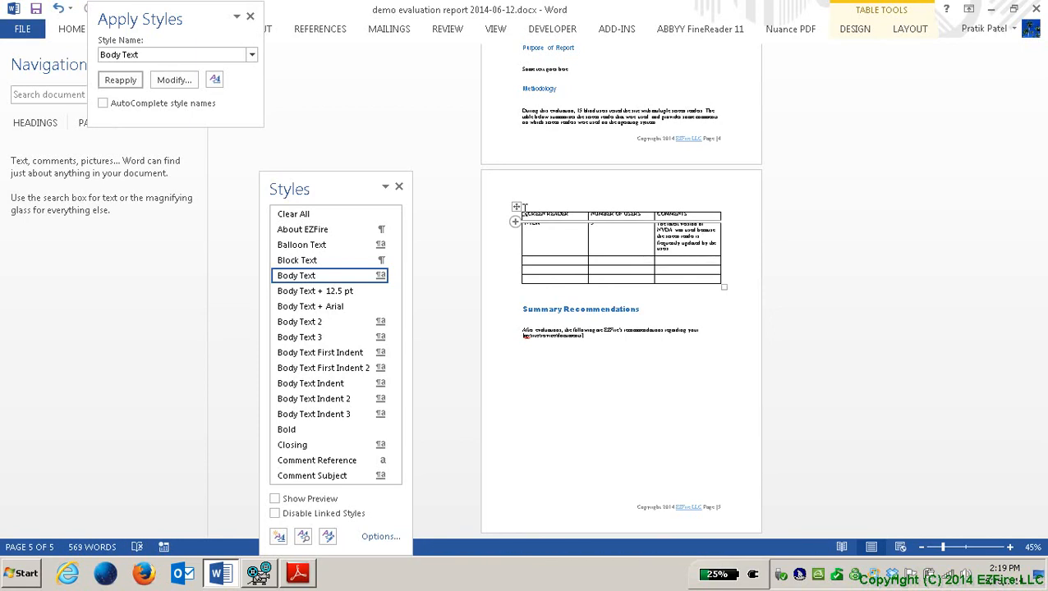
Step: Add the JAWS row with 3 users and the comment 'JAWS version 14 and 15 were used during this evaluation'
{"action": "type", "text": "JAWS"}
{"action": "type", "text": "3"}
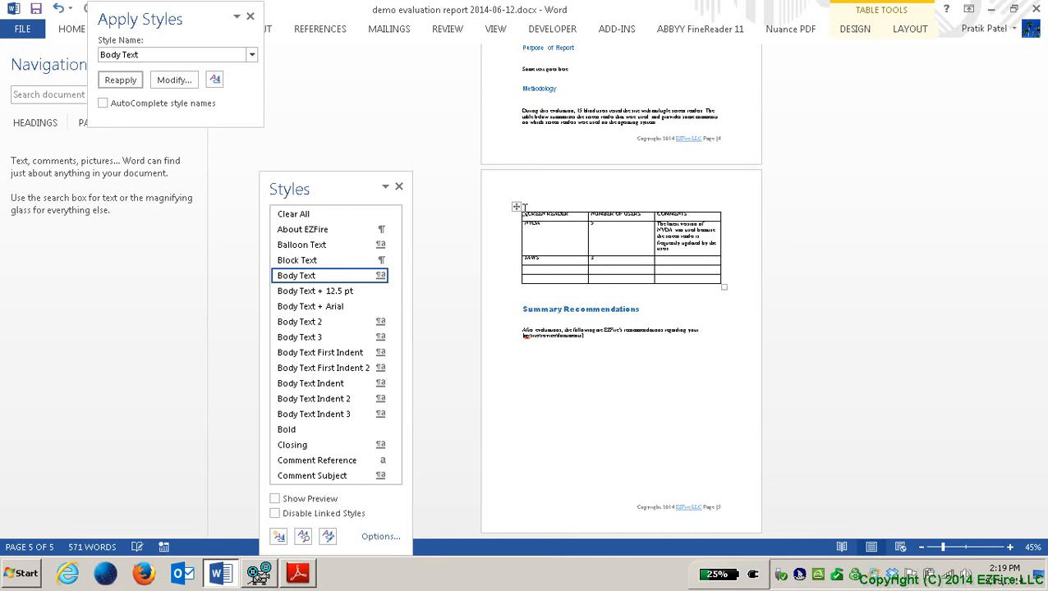
{"action": "key", "text": "Tab"}
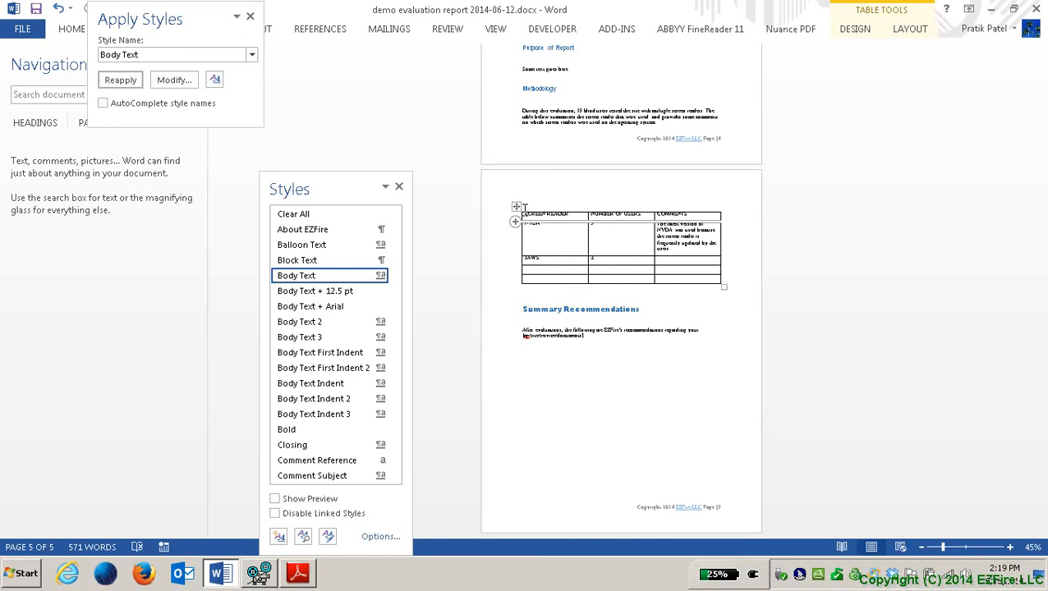
{"action": "type", "text": "JaWS version 14 and "}
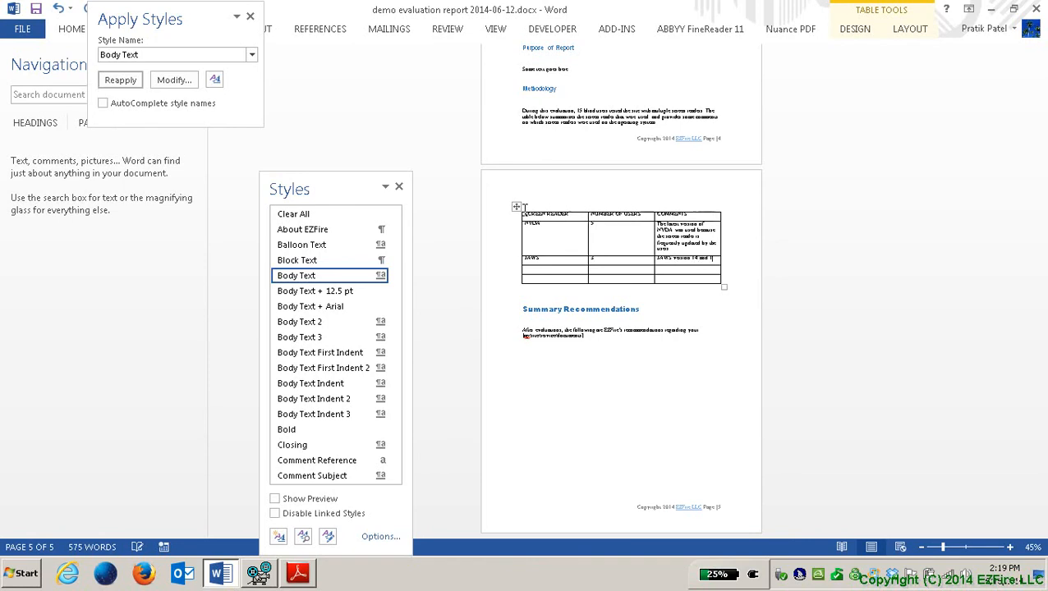
{"action": "type", "text": "15 ve"}
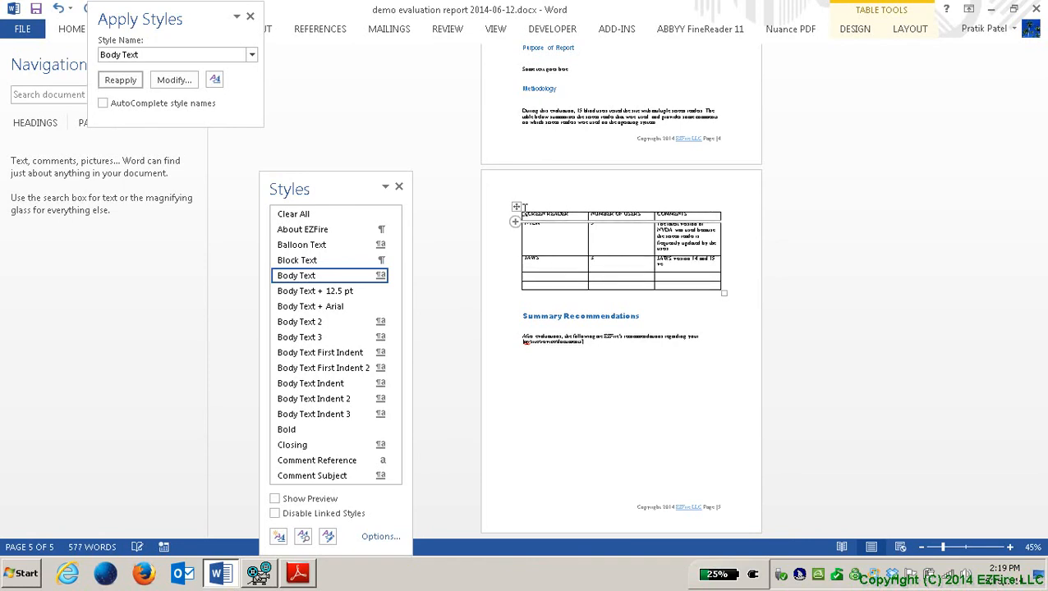
{"action": "key", "text": "ctrl+BackSpace"}
{"action": "type", "text": "we"}
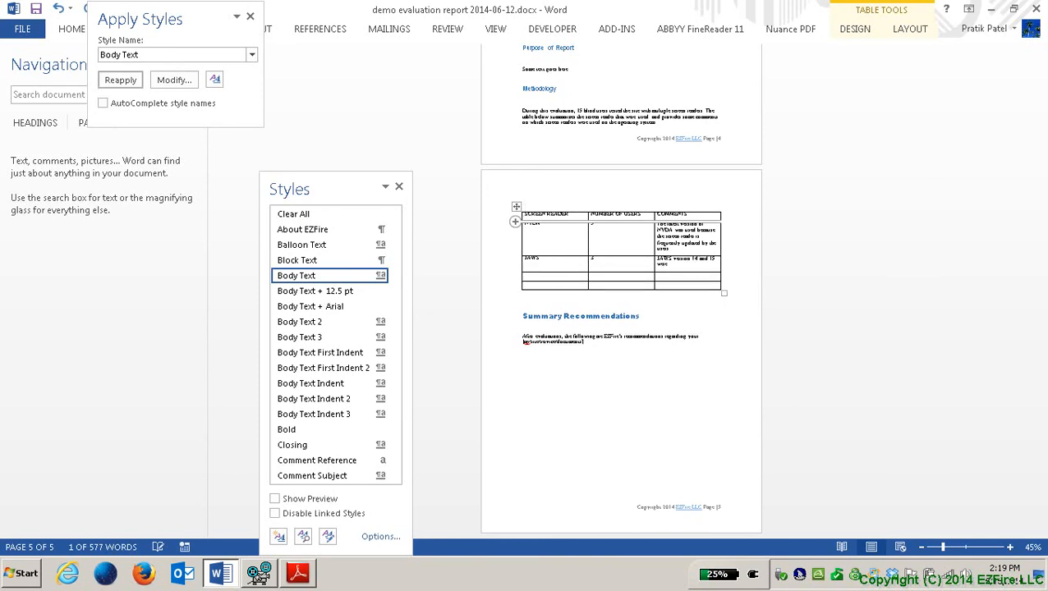
{"action": "type", "text": "s used during this eval"}
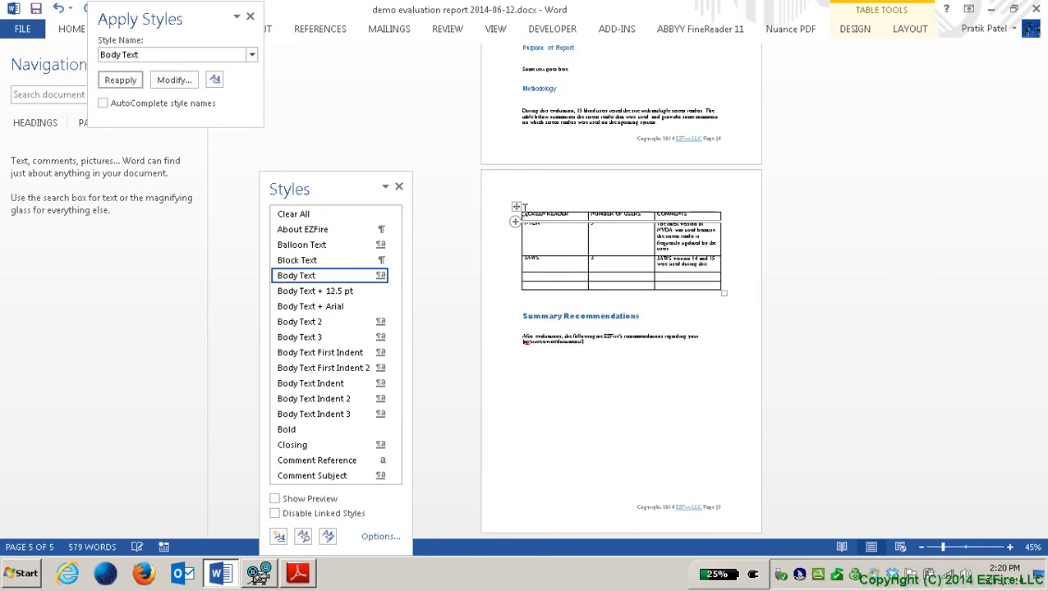
{"action": "type", "text": "uation"}
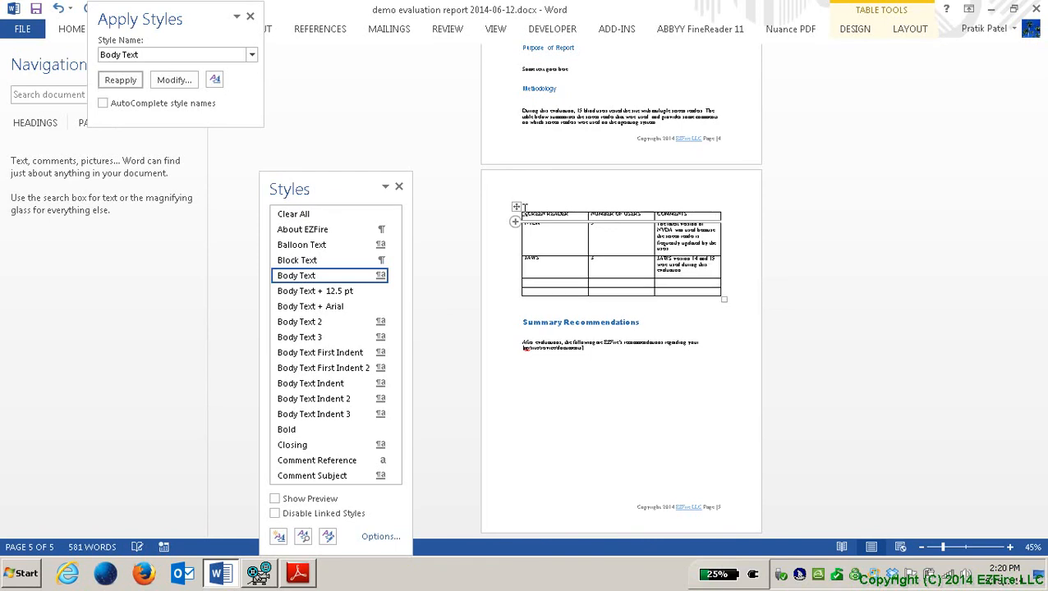
{"action": "key", "text": "Tab"}
Step: Add the Voiceover for Mac row with 1 user and an OS X Mavericks comment
{"action": "type", "text": "Voiceover for Mac"}
{"action": "key", "text": "Tab"}
{"action": "type", "text": "1"}
{"action": "key", "text": "Tab"}
{"action": "type", "text": "OS X Mavericks"}
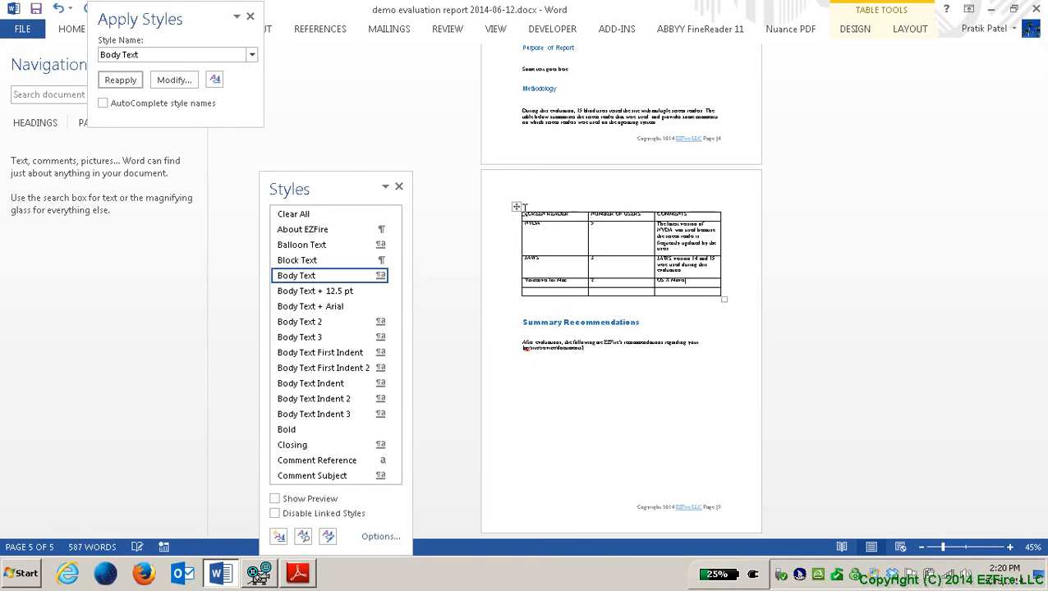
{"action": "type", "text": " was used"}
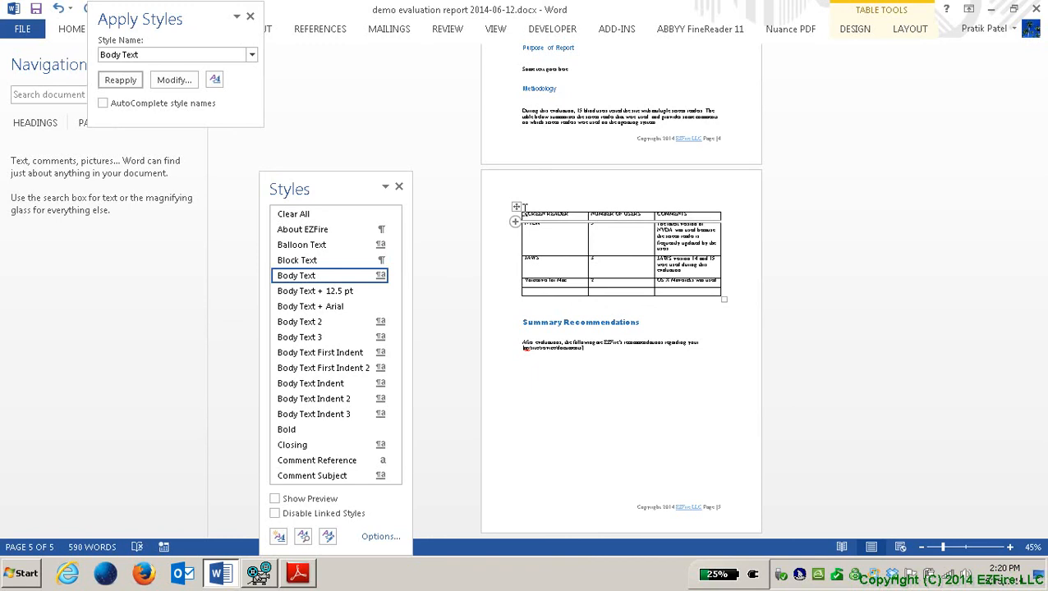
{"action": "type", "text": " for de"}
{"action": "type", "text": "e evaluation"}
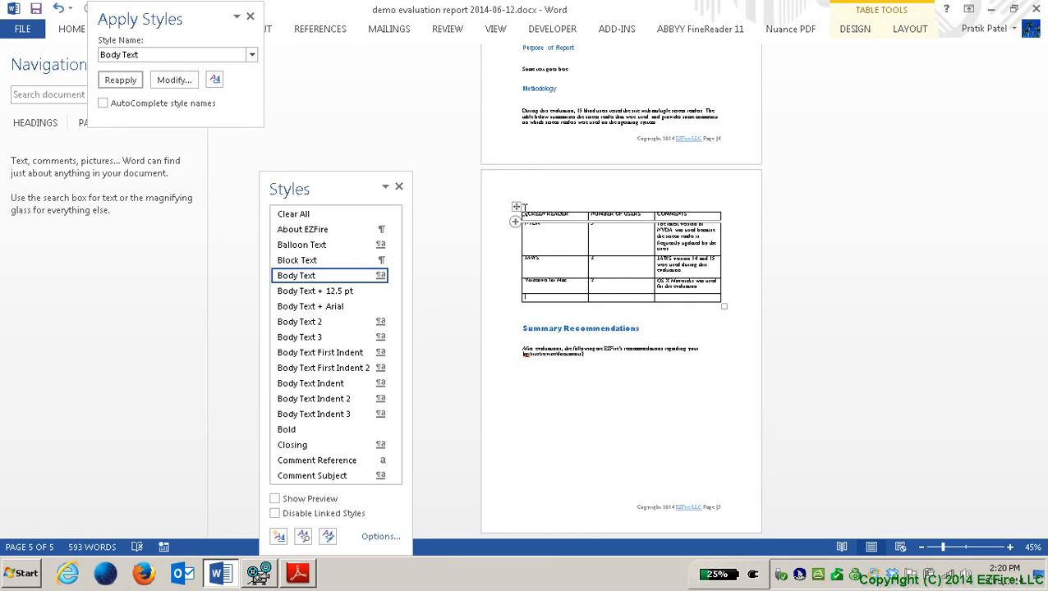
{"action": "type", "text": "Voicev"}
{"action": "key", "text": "ctrl+shift+Left"}
Step: Add the Voiceover for iOS row with 5 users and the comment 'iOS 7 was used for the evaluation'
{"action": "type", "text": "Voiceover for iOS"}
{"action": "key", "text": "Tab"}
{"action": "type", "text": "5"}
{"action": "key", "text": "Tab"}
{"action": "type", "text": "iOS 7 was used for the evaluation"}
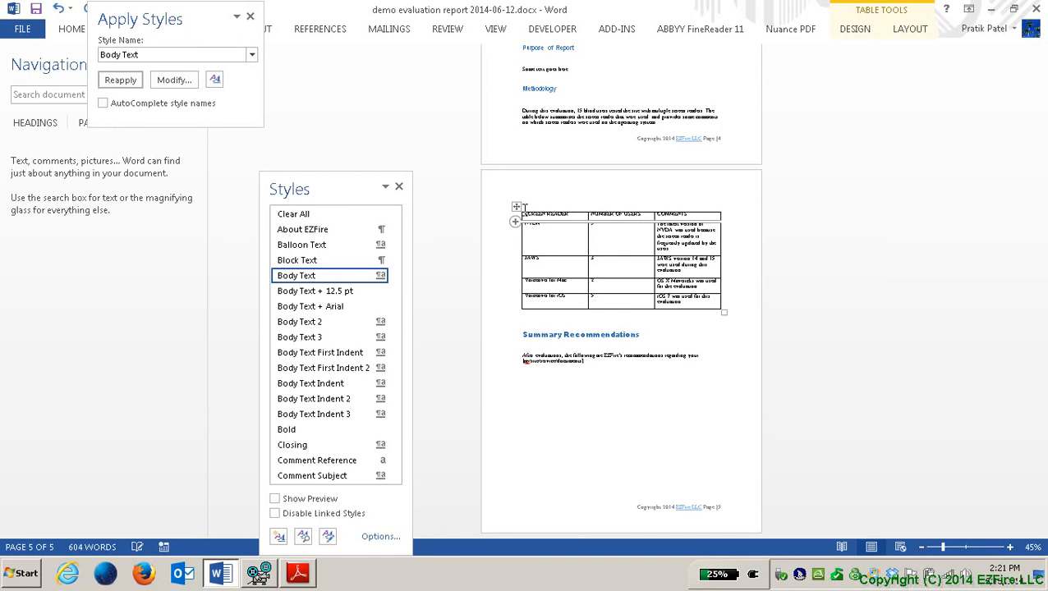
{"action": "key", "text": "Down"}
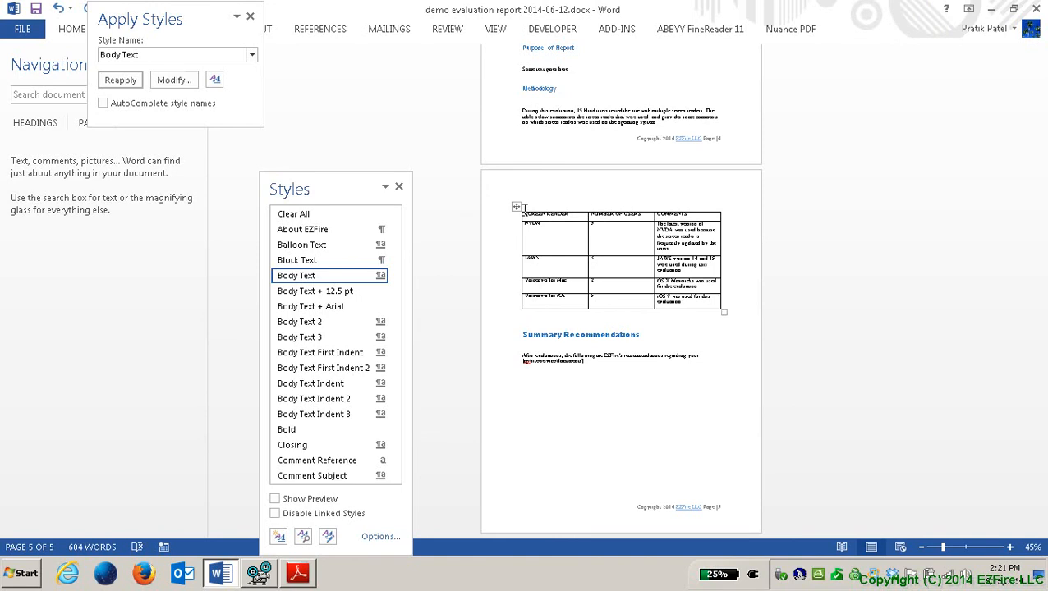
Step: Insert a blank line before the table's first cell so text can go above the table
{"action": "left_click", "coordinate": [524, 208]}
{"action": "key", "text": "Up"}
{"action": "key", "text": "Return"}
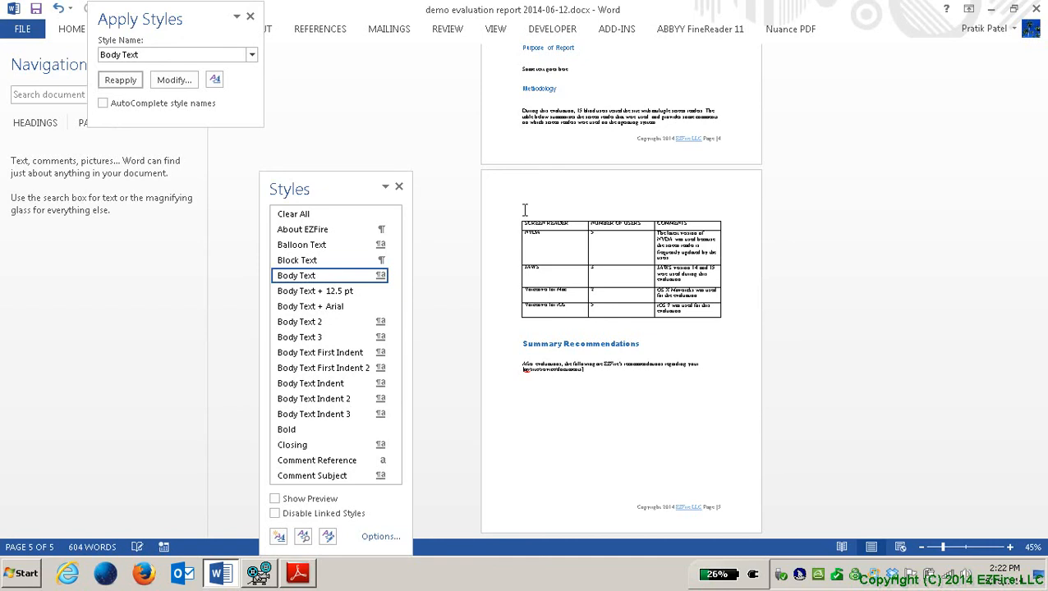
{"action": "key", "text": "Down"}
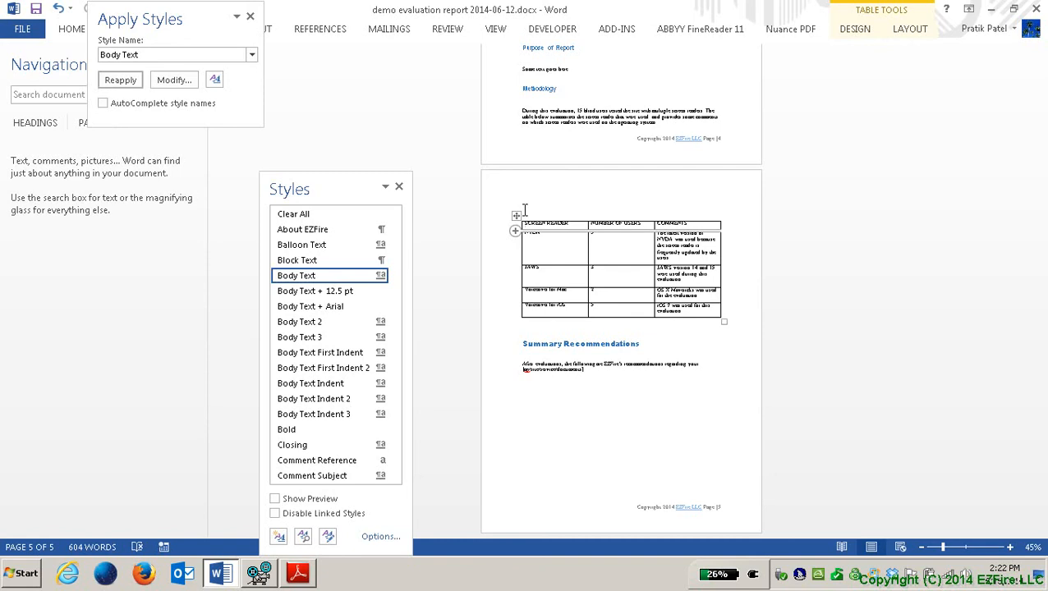
{"action": "right_click", "coordinate": [526, 215]}
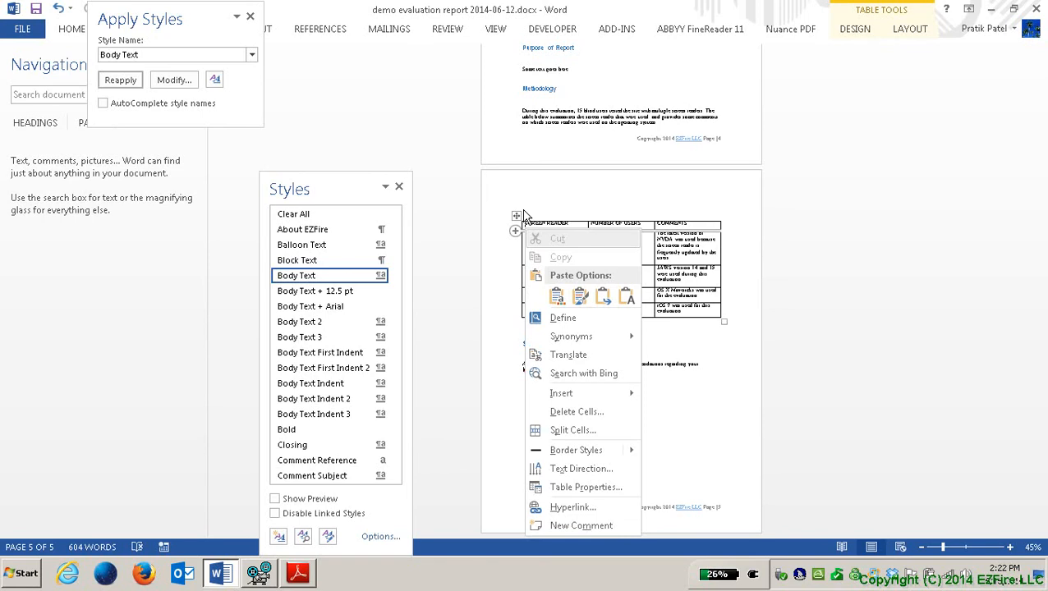
Step: In Table Properties, check 'Repeat as header row at the top of each page' and confirm
{"action": "key", "text": "Up"}
{"action": "key", "text": "Up"}
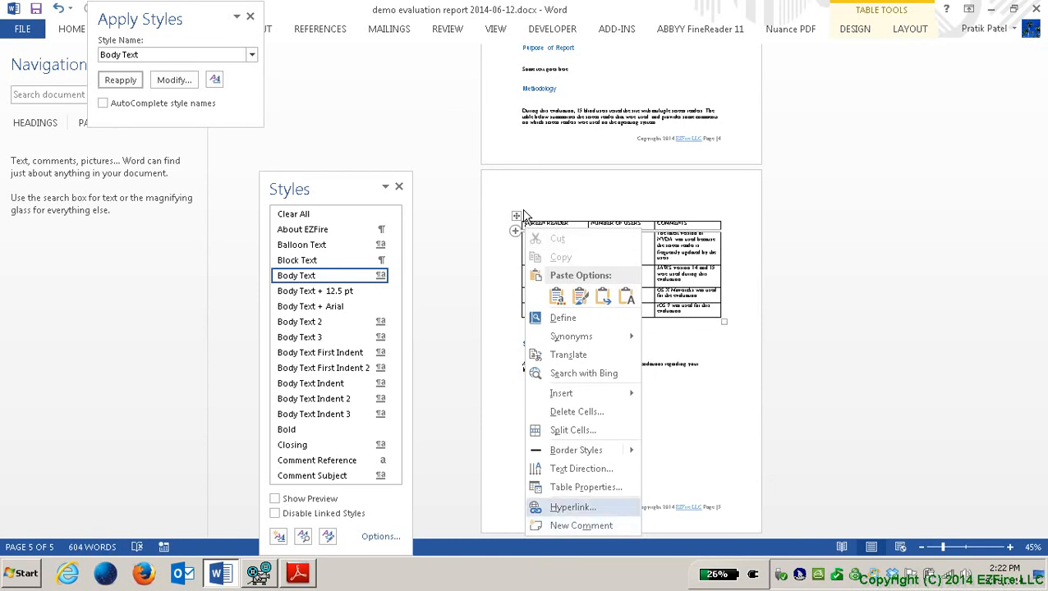
{"action": "key", "text": "Up"}
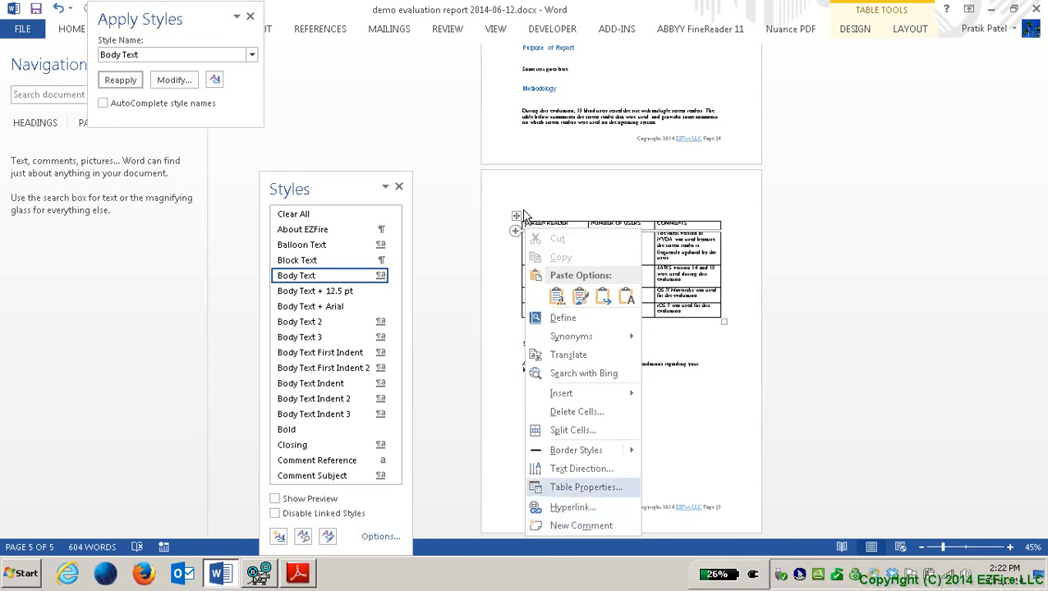
{"action": "key", "text": "Return"}
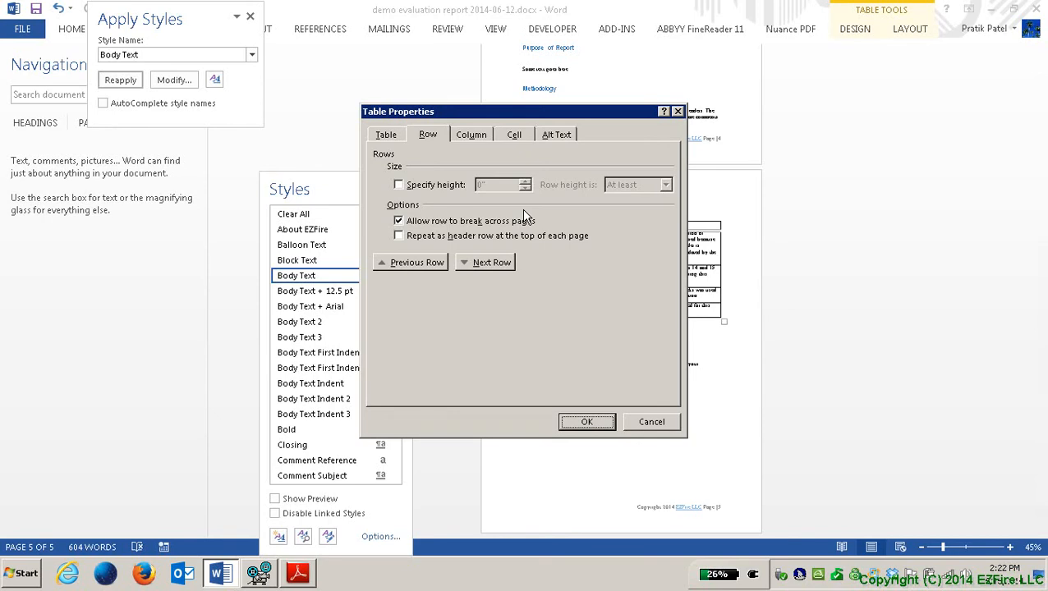
{"action": "key", "text": "ctrl+Tab"}
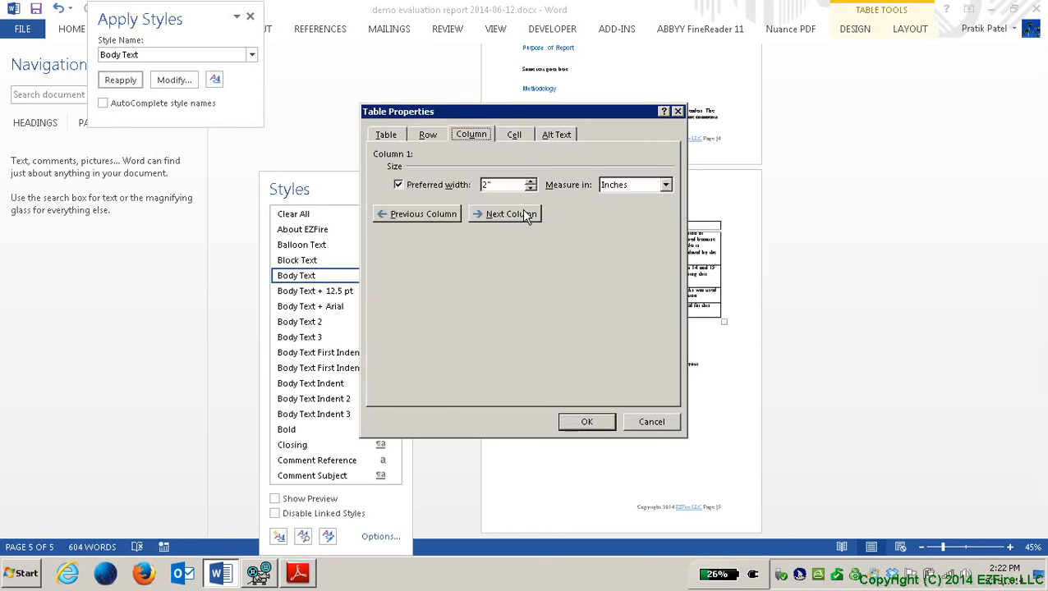
{"action": "key", "text": "ctrl+shift+Tab"}
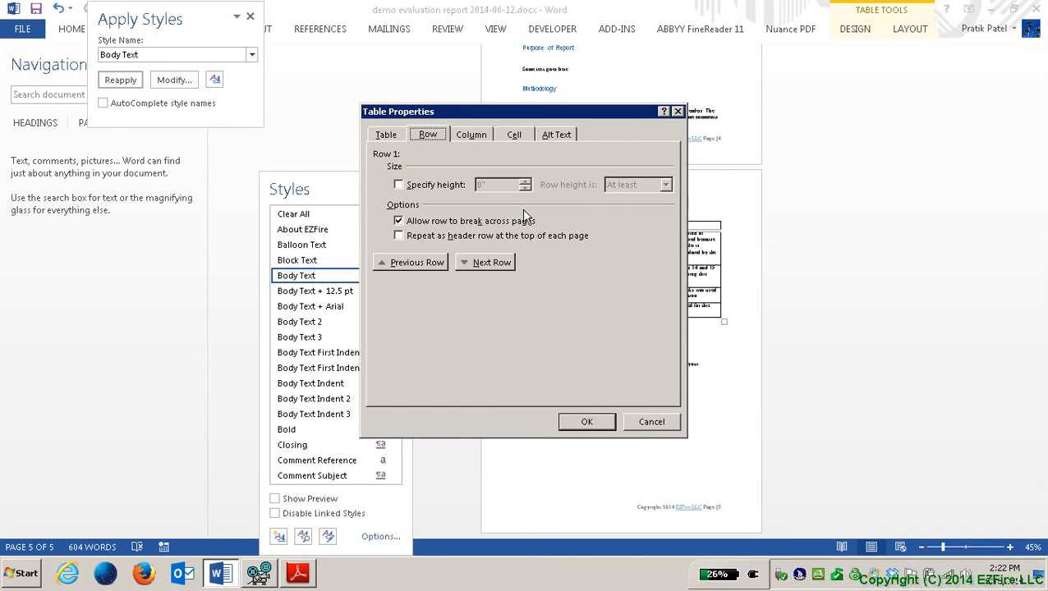
{"action": "key", "text": "Tab"}
{"action": "key", "text": "Tab"}
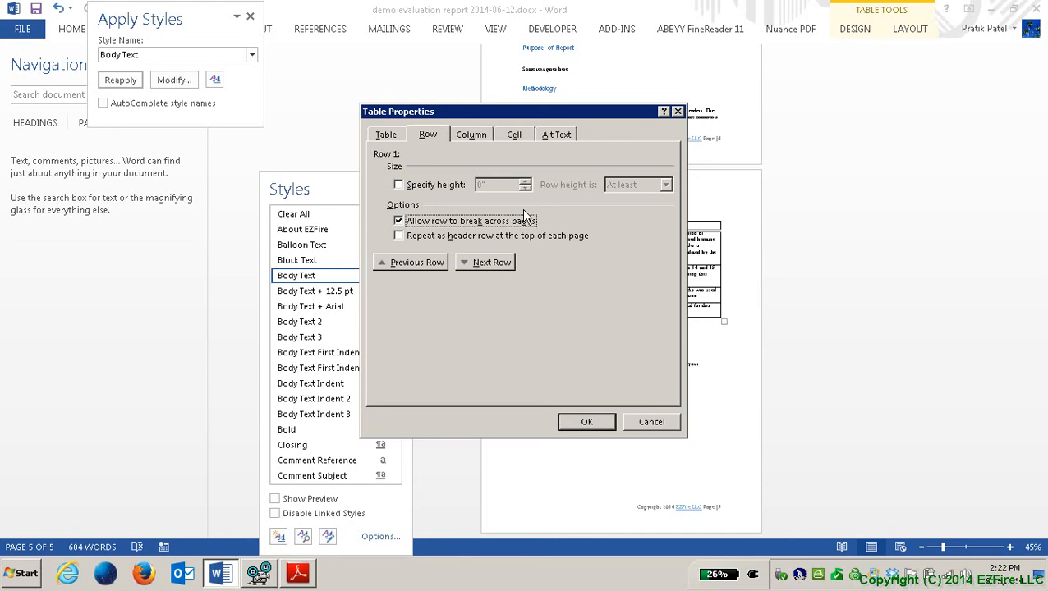
{"action": "key", "text": "Tab"}
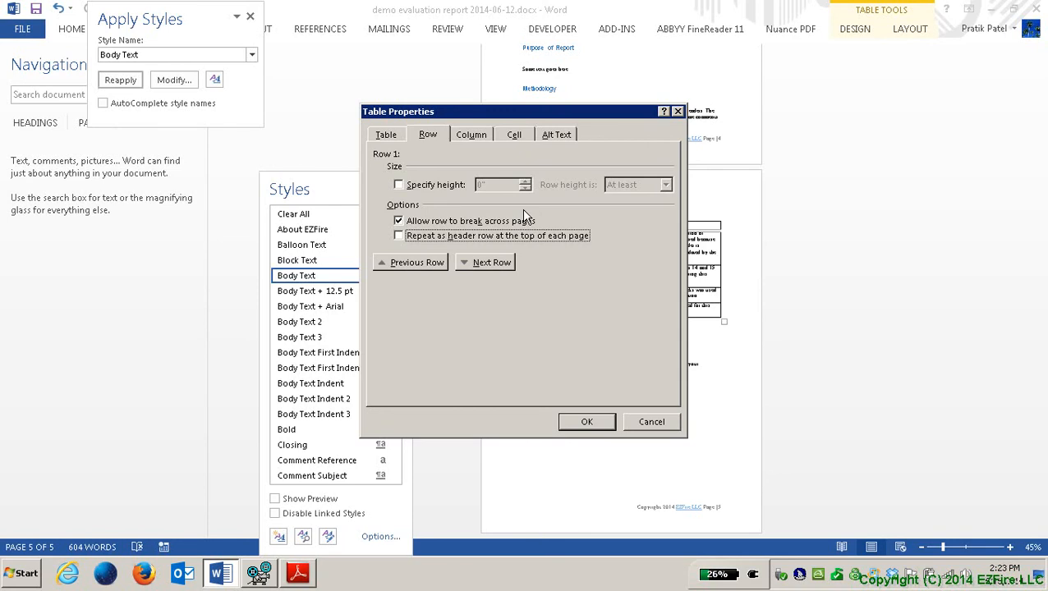
{"action": "key", "text": "space"}
{"action": "key", "text": "Tab"}
{"action": "key", "text": "Tab"}
{"action": "key", "text": "Tab"}
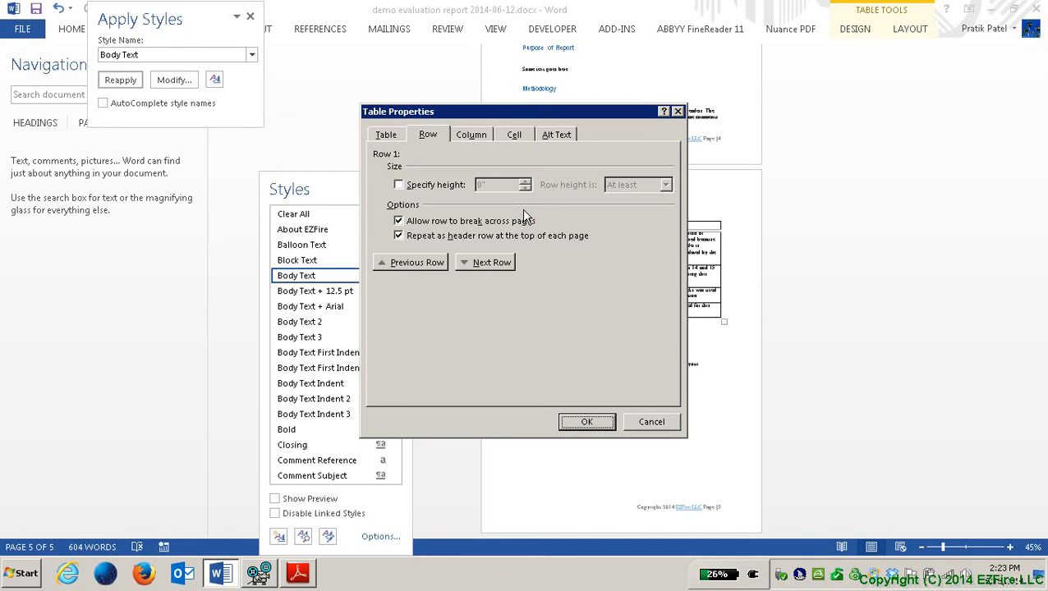
{"action": "key", "text": "Return"}
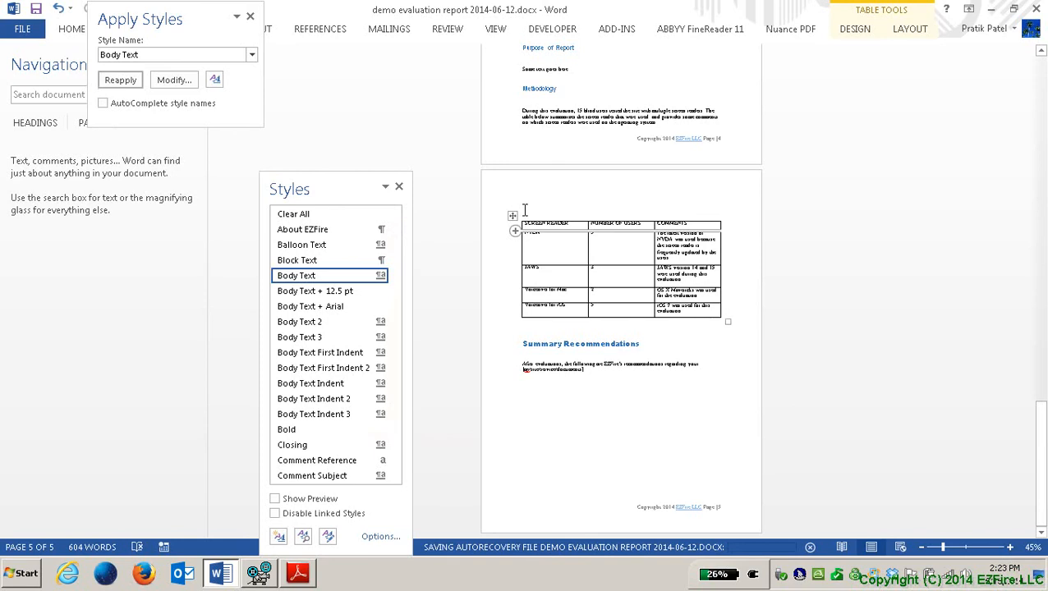
Step: Put the caret on the empty line above the table and reach Insert Caption on the References tab
{"action": "left_click", "coordinate": [524, 210]}
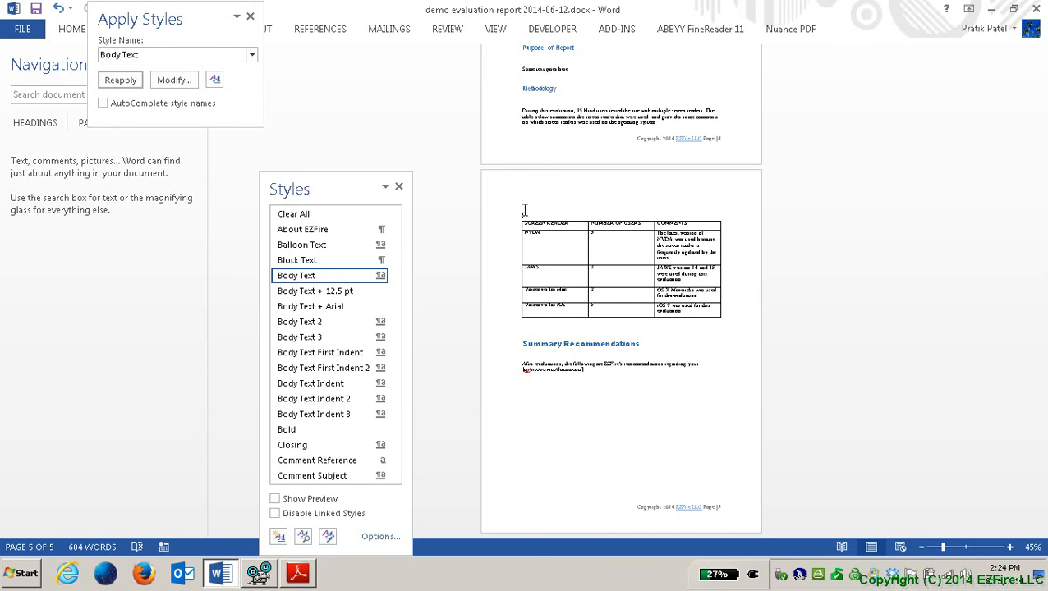
{"action": "key", "text": "alt"}
{"action": "key", "text": "Right"}
{"action": "key", "text": "Left"}
{"action": "key", "text": "Left"}
{"action": "key", "text": "Left"}
{"action": "key", "text": "Right"}
{"action": "key", "text": "Right"}
{"action": "key", "text": "Right"}
{"action": "key", "text": "Right"}
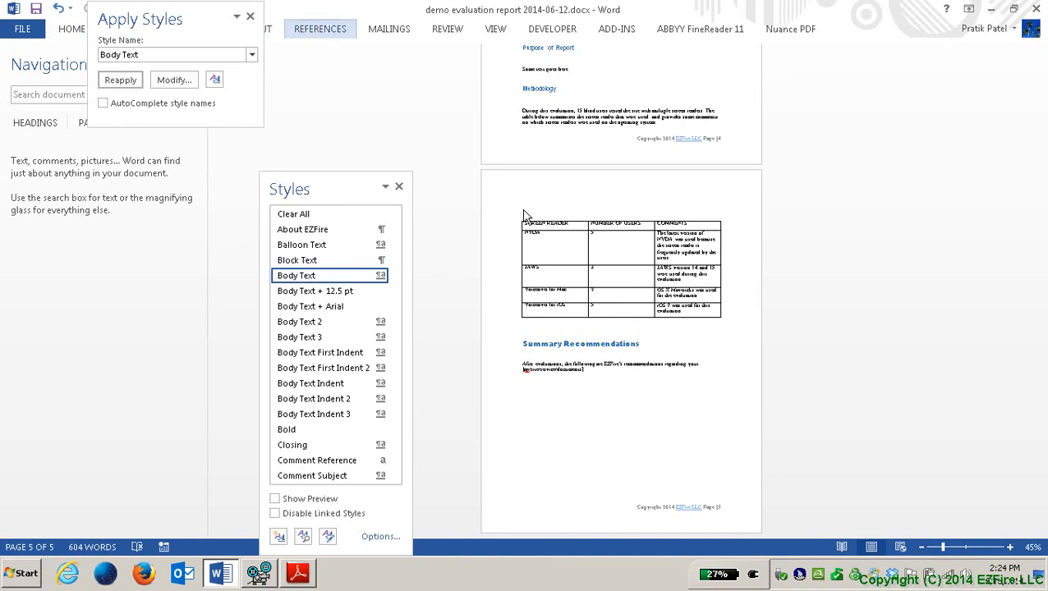
{"action": "key", "text": "Return"}
{"action": "key", "text": "ctrl+Right"}
{"action": "key", "text": "ctrl+Right"}
{"action": "key", "text": "ctrl+Right"}
{"action": "key", "text": "ctrl+Right"}
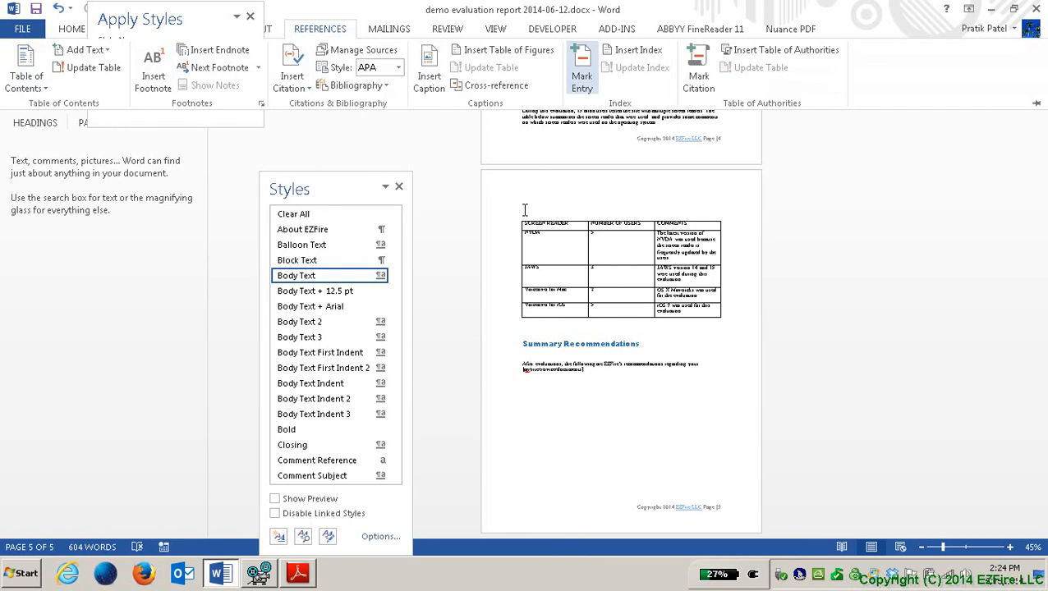
{"action": "key", "text": "ctrl+Right"}
{"action": "key", "text": "ctrl+Right"}
{"action": "key", "text": "ctrl+Right"}
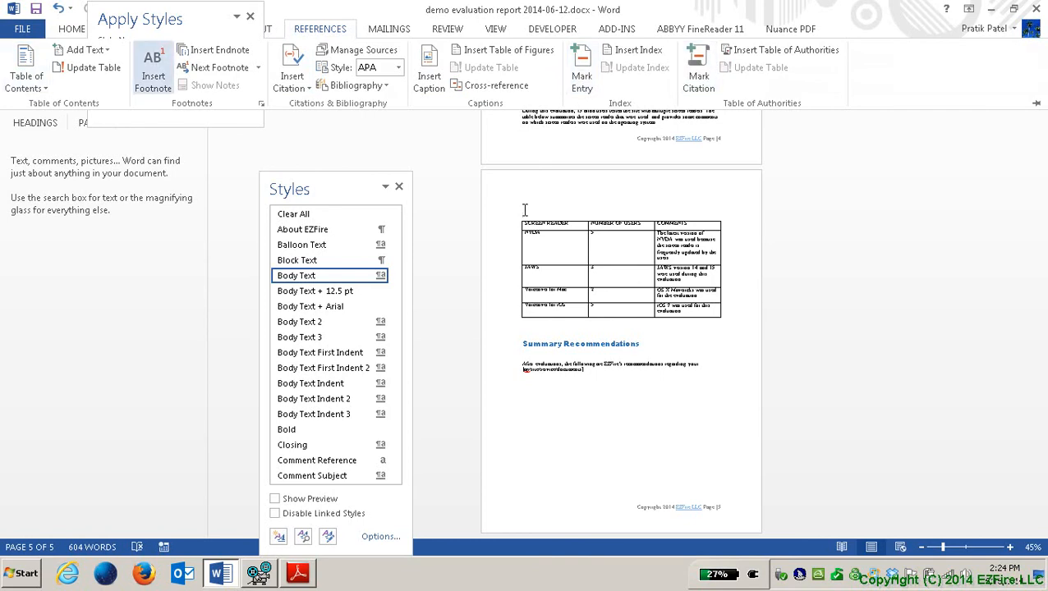
{"action": "key", "text": "ctrl+Right"}
{"action": "key", "text": "ctrl+Right"}
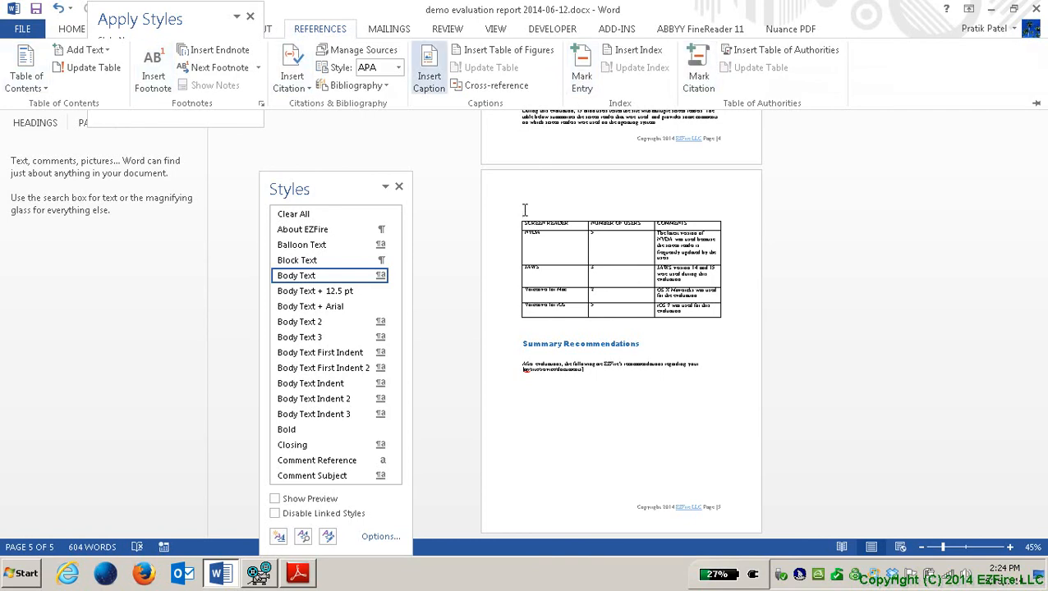
Step: Open the Caption dialog and keep Table as the caption label
{"action": "key", "text": "Return"}
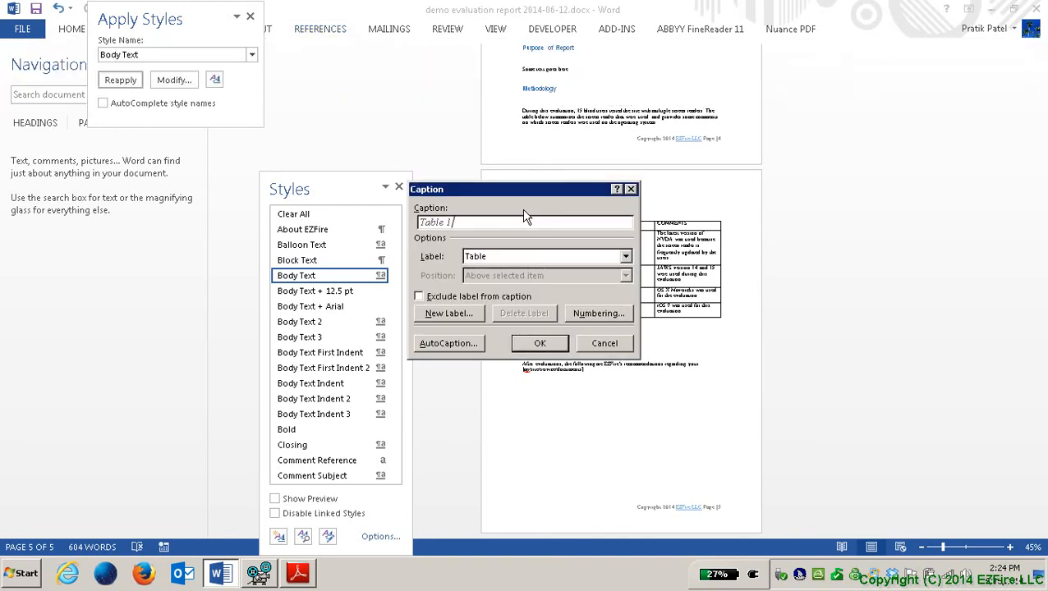
{"action": "key", "text": "Tab"}
{"action": "key", "text": "alt+Down"}
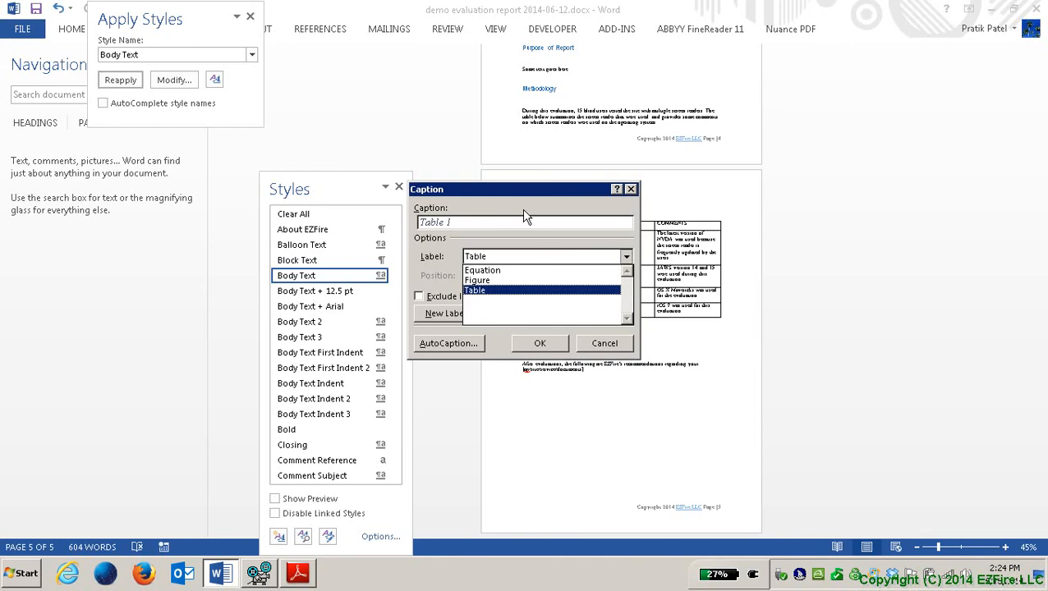
{"action": "key", "text": "shift+Tab"}
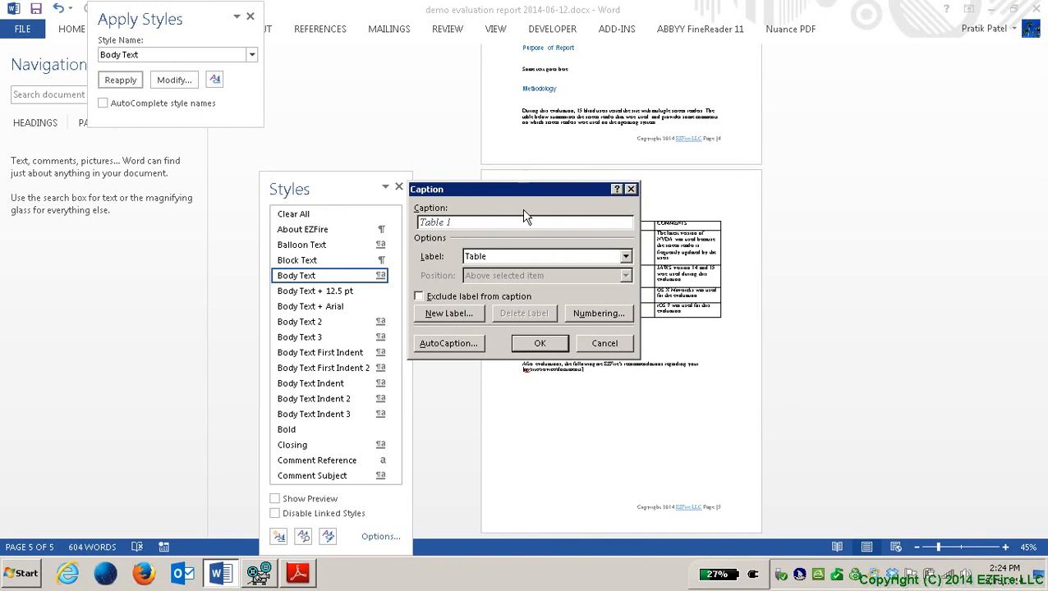
{"action": "key", "text": "Tab"}
{"action": "key", "text": "Up"}
{"action": "key", "text": "Up"}
{"action": "key", "text": "Down"}
{"action": "key", "text": "Down"}
{"action": "key", "text": "Return"}
Step: Enter the caption text 'Summary of screen reader usage in this evaluation' and accept the caption
{"action": "type", "text": "Sumary of screen reader"}
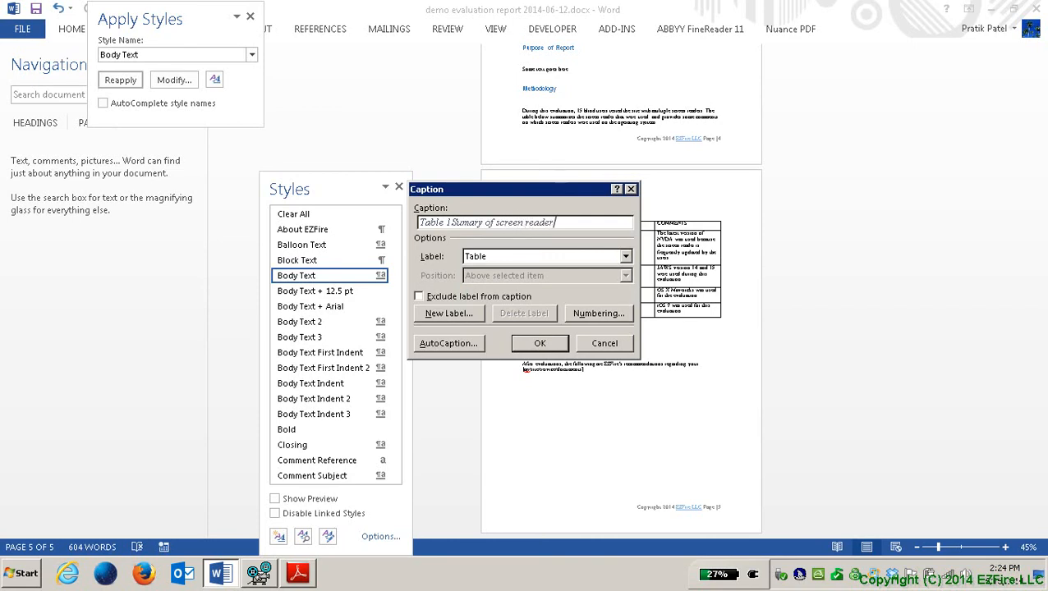
{"action": "type", "text": " usage "}
{"action": "type", "text": "in this e"}
{"action": "type", "text": "luation"}
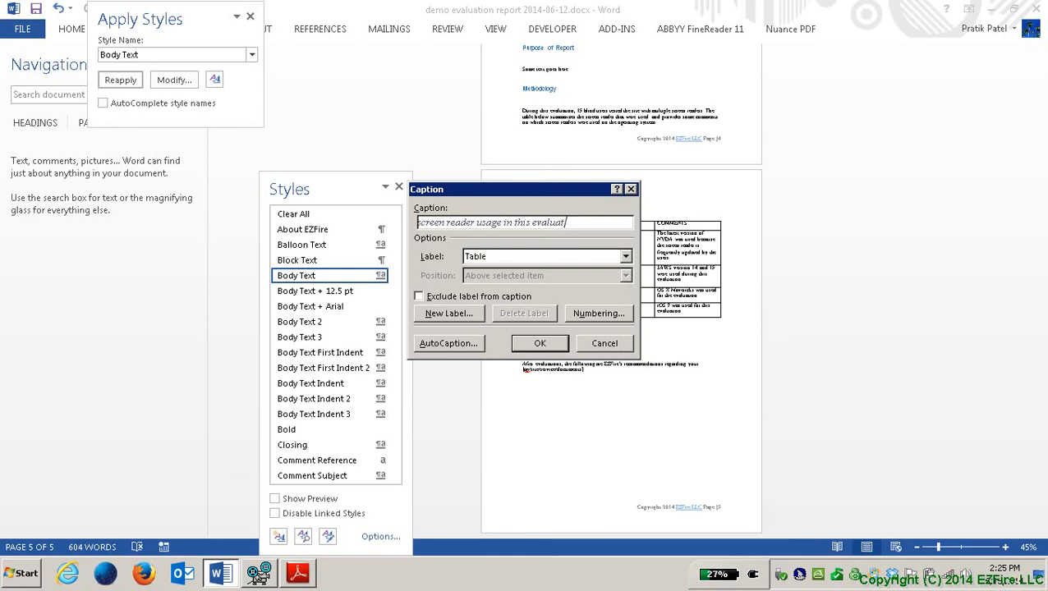
{"action": "key", "text": "Tab"}
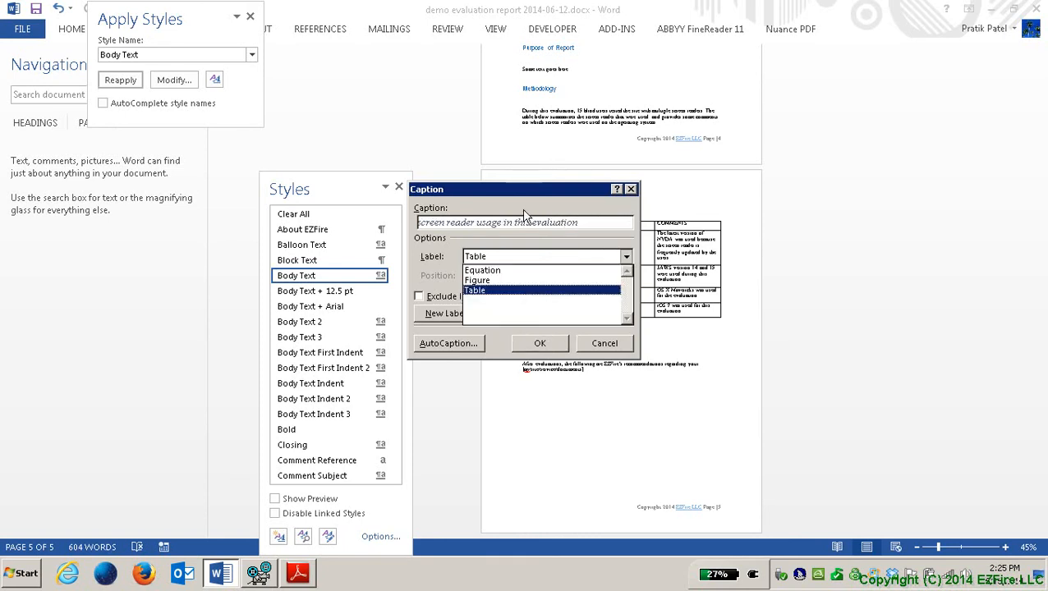
{"action": "key", "text": "Tab"}
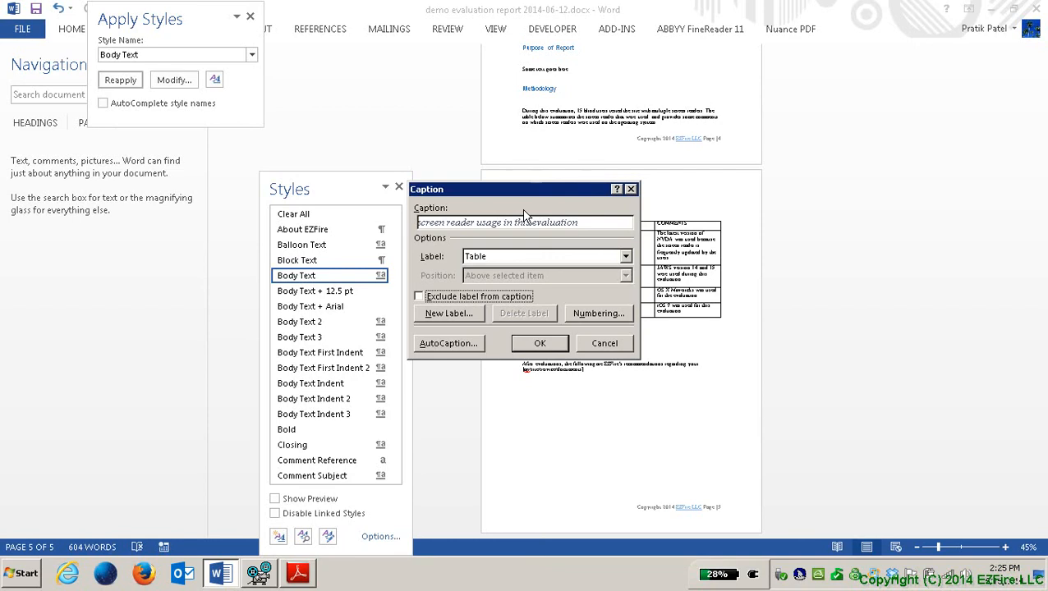
{"action": "key", "text": "Tab"}
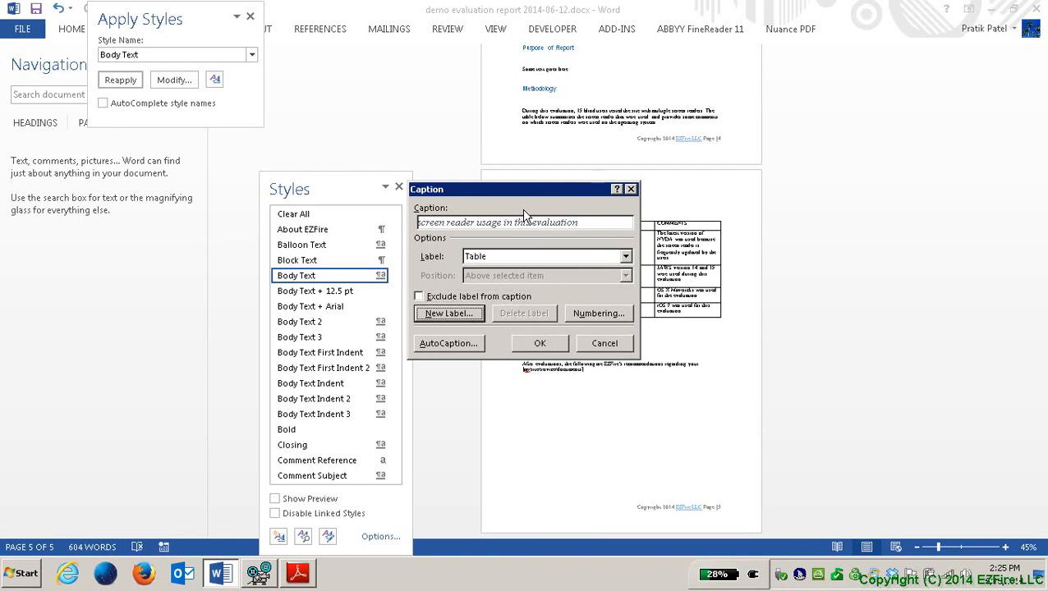
{"action": "key", "text": "Tab"}
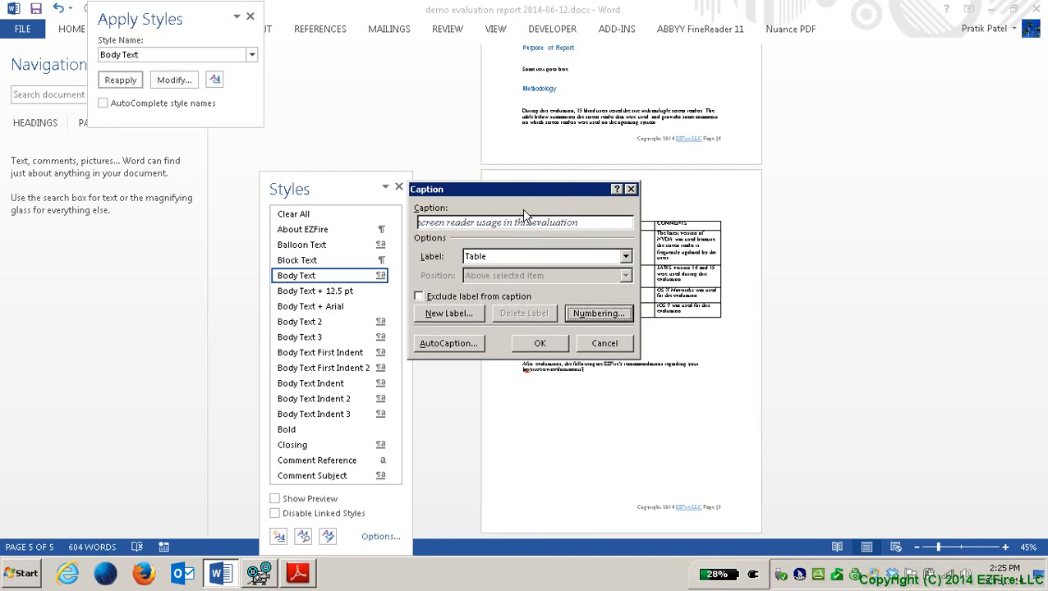
{"action": "key", "text": "Tab"}
{"action": "key", "text": "Tab"}
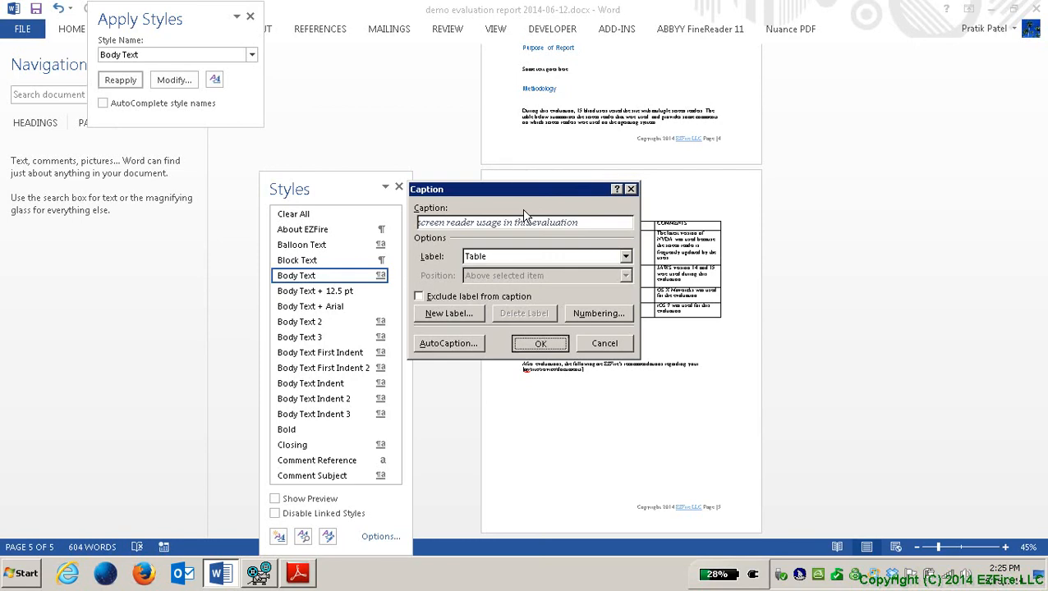
{"action": "key", "text": "Return"}
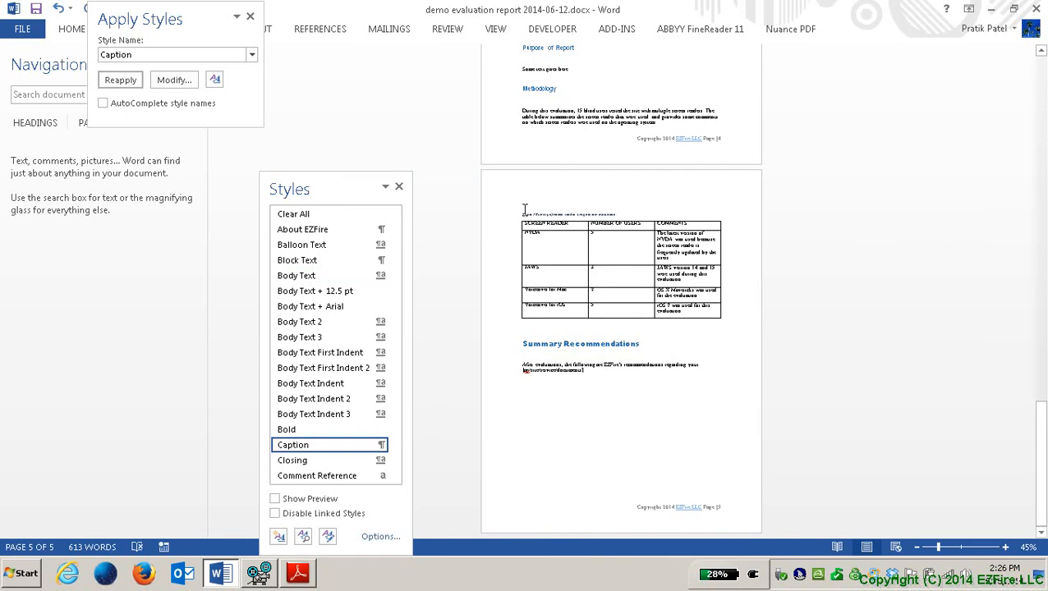
Step: Move from the caption into the results table and open Table Properties from its context menu
{"action": "key", "text": "Up"}
{"action": "key", "text": "Down"}
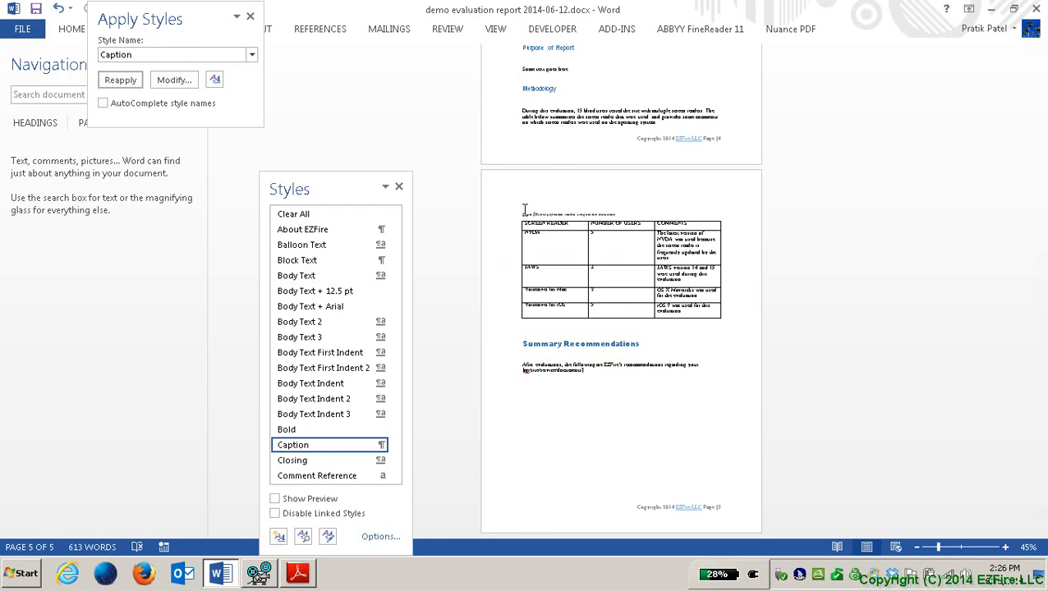
{"action": "key", "text": "Down"}
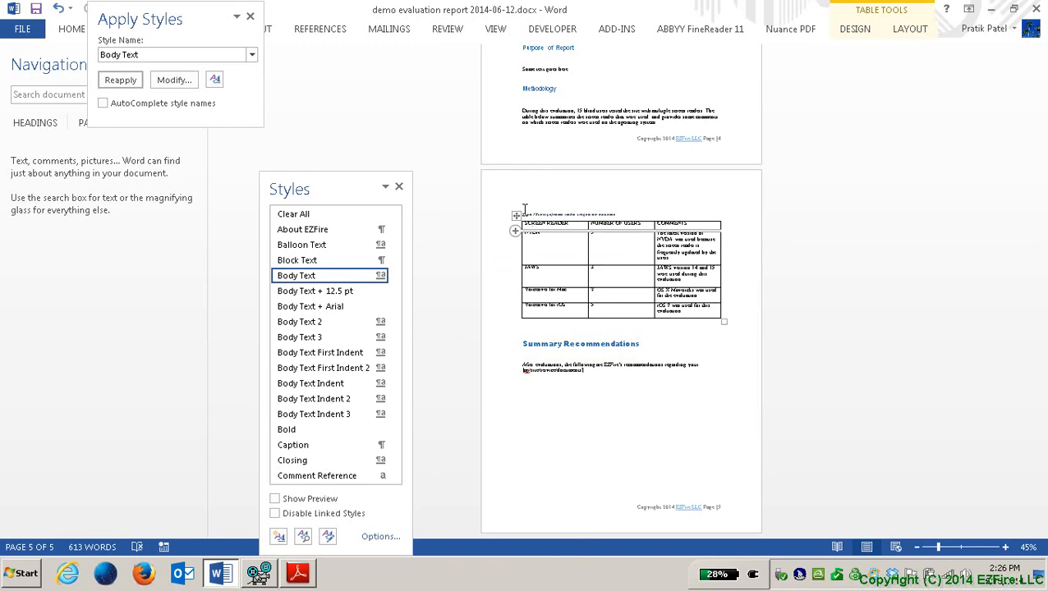
{"action": "key", "text": "shift+F10"}
{"action": "key", "text": "Up"}
{"action": "key", "text": "Up"}
{"action": "key", "text": "Up"}
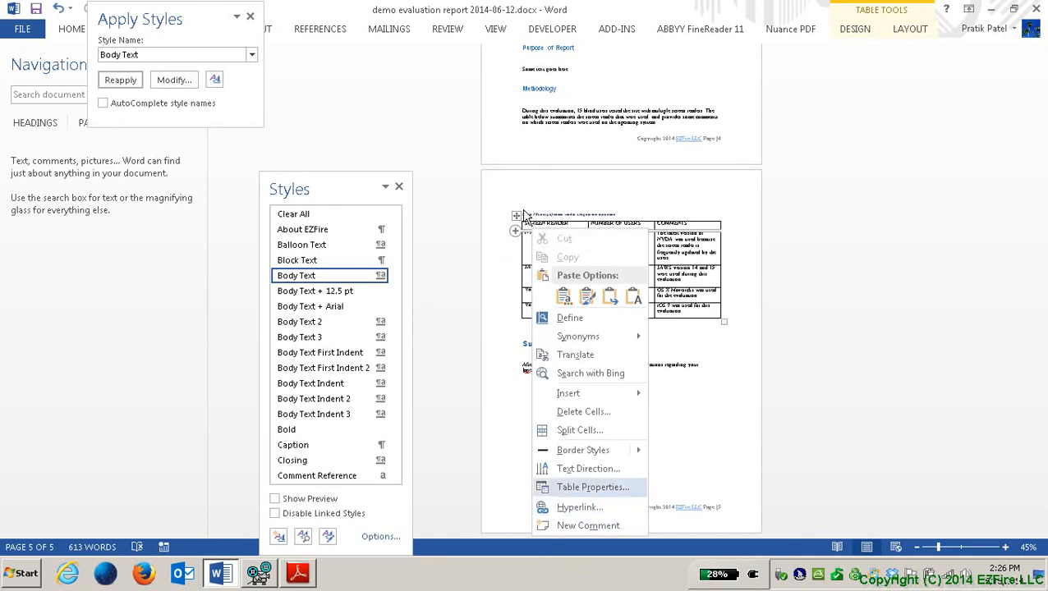
{"action": "key", "text": "Return"}
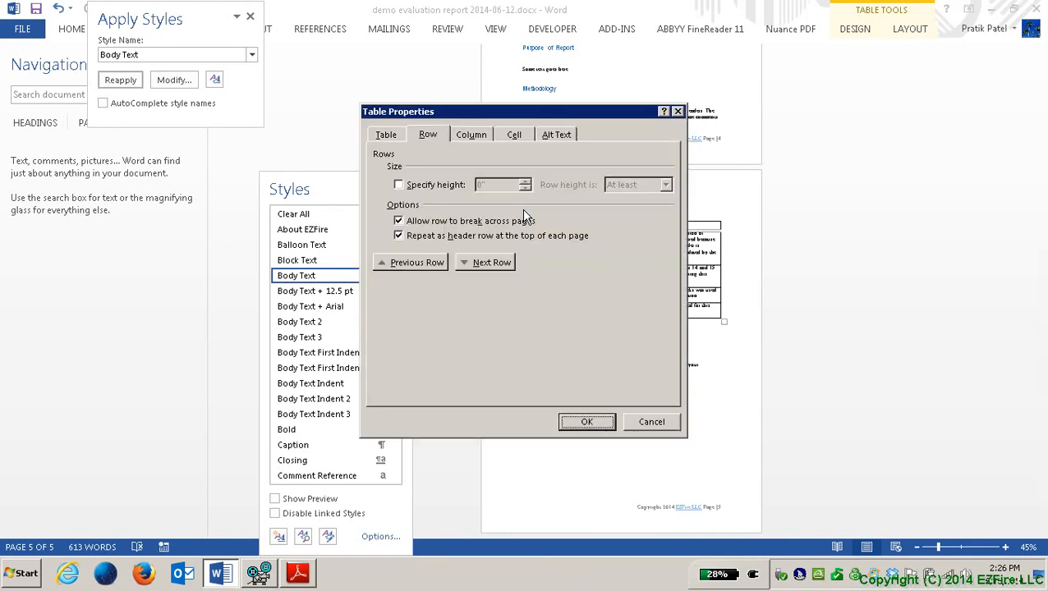
Step: Set the table's alt text description to 'Summary of screen reader usage during the evaluation.'
{"action": "key", "text": "ctrl+Tab"}
{"action": "key", "text": "ctrl+Tab"}
{"action": "key", "text": "ctrl+Tab"}
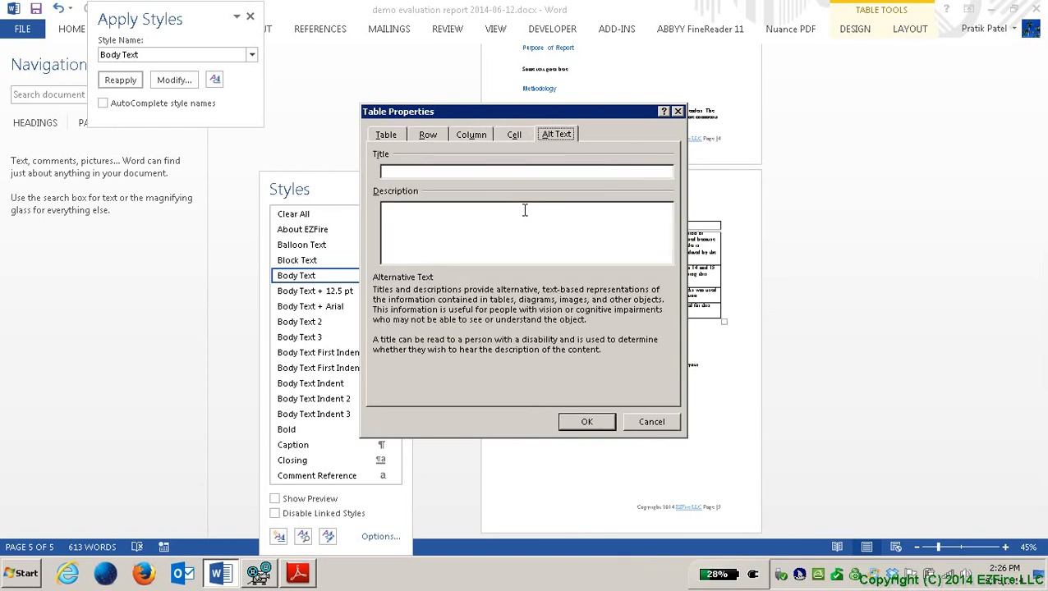
{"action": "key", "text": "Tab"}
{"action": "type", "text": "Summary of screen"}
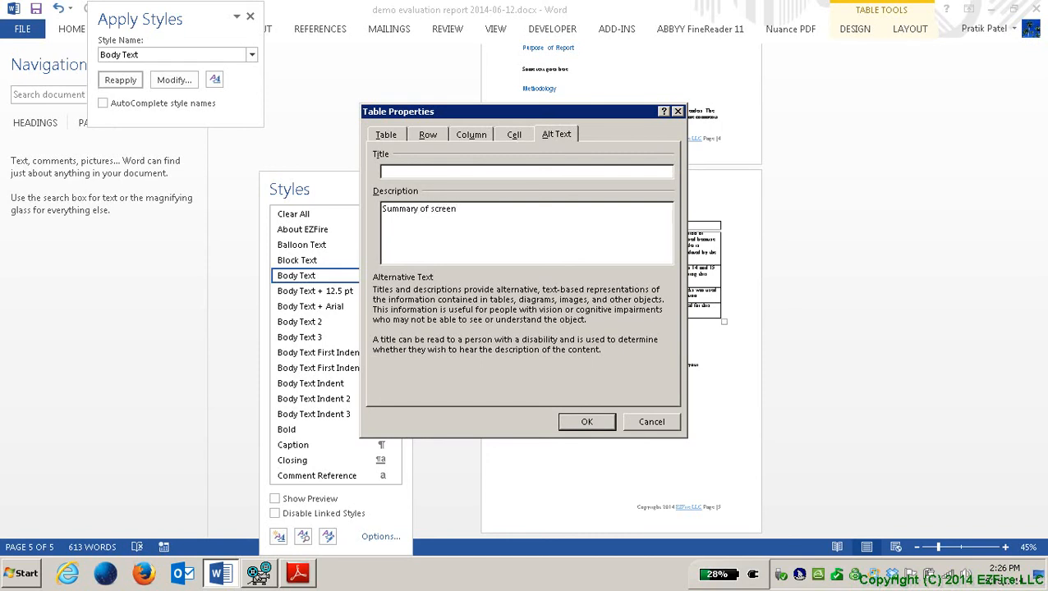
{"action": "type", "text": " reader usage during the evaluation"}
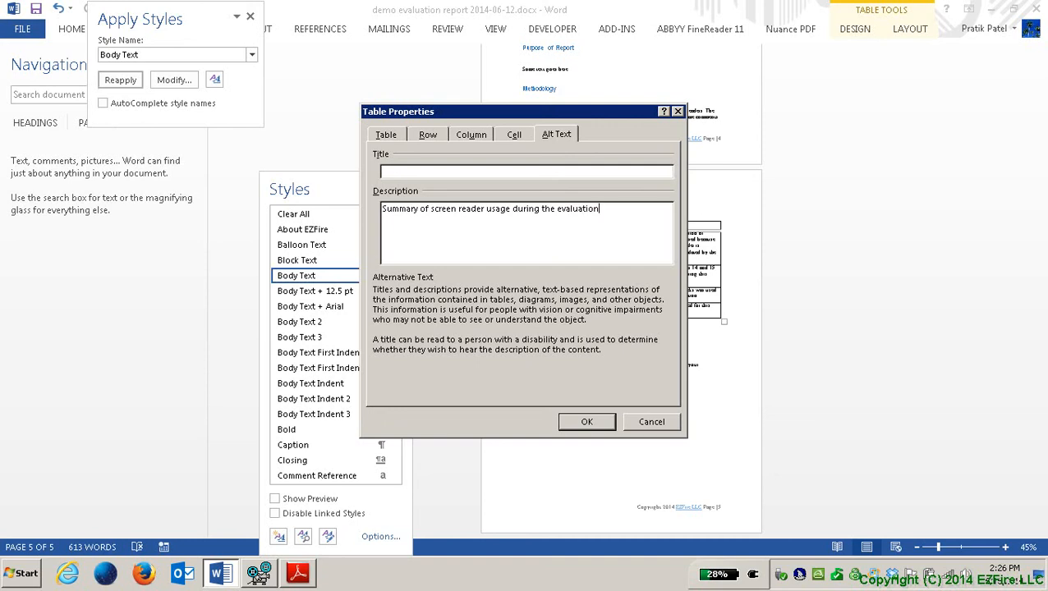
{"action": "type", "text": "."}
{"action": "key", "text": "Tab"}
{"action": "key", "text": "Return"}
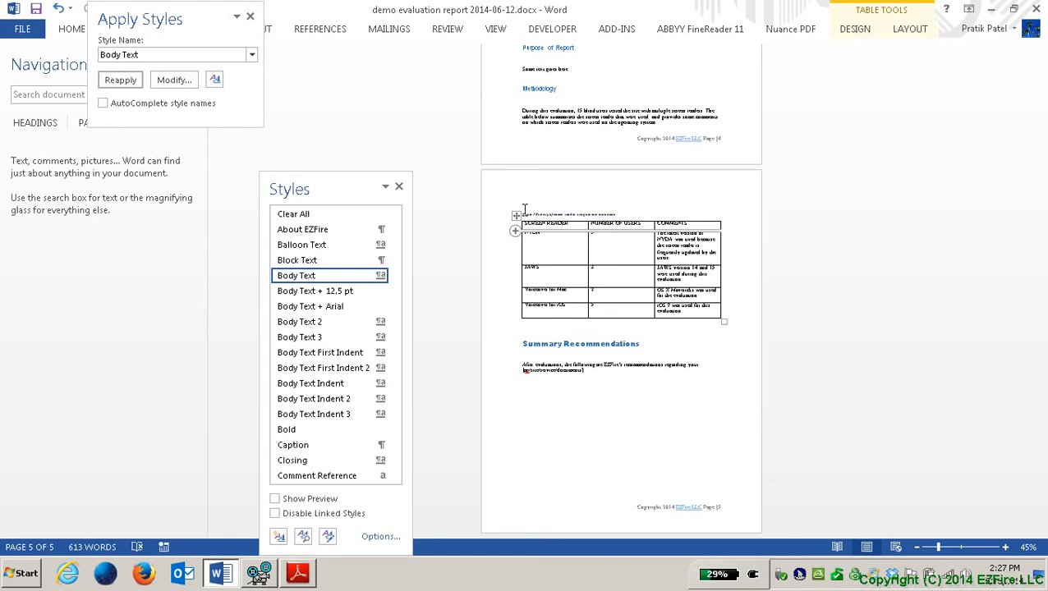
{"action": "key", "text": "alt+f"}
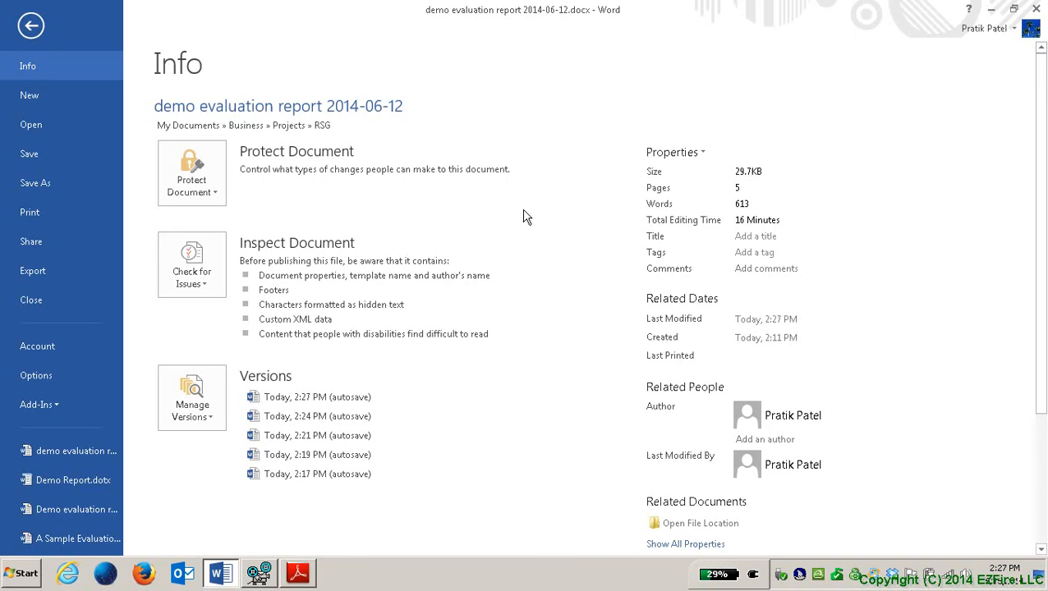
Step: Start a Save As into the RSG folder with the file type set to PDF
{"action": "key", "text": "a"}
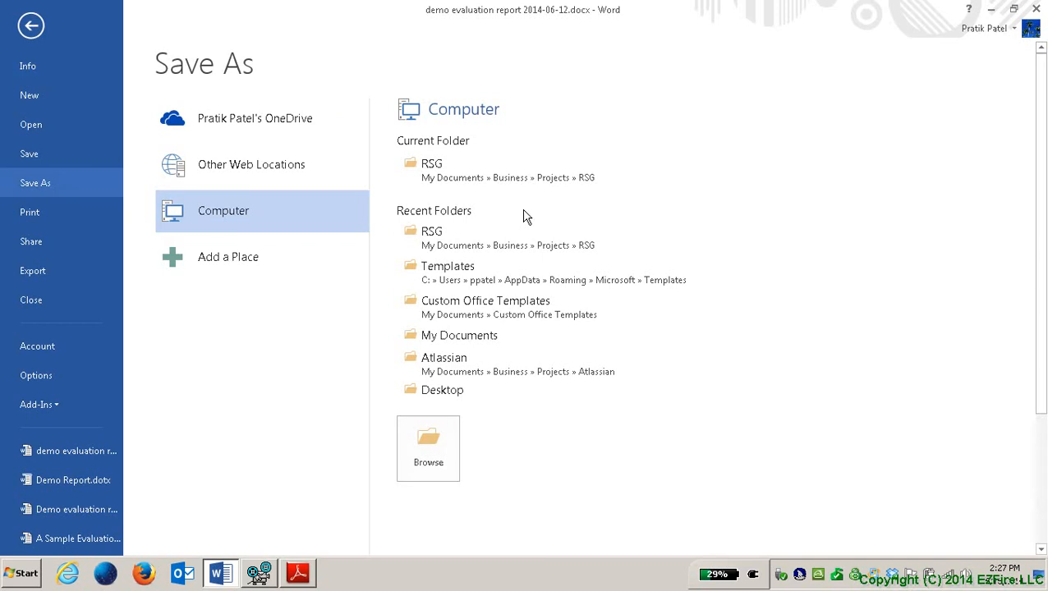
{"action": "key", "text": "Tab"}
{"action": "key", "text": "Return"}
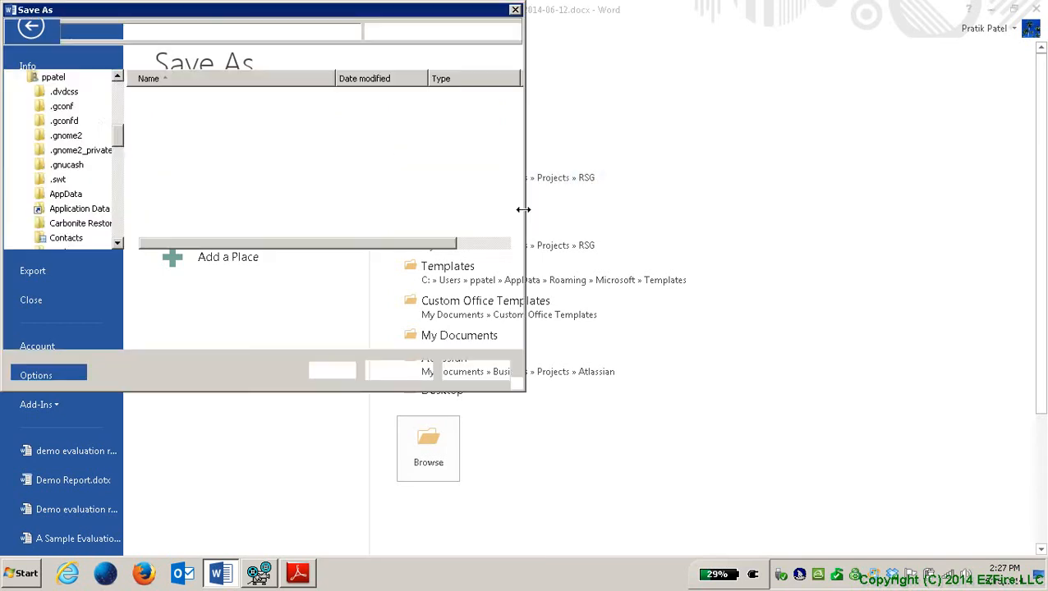
{"action": "key", "text": "Tab"}
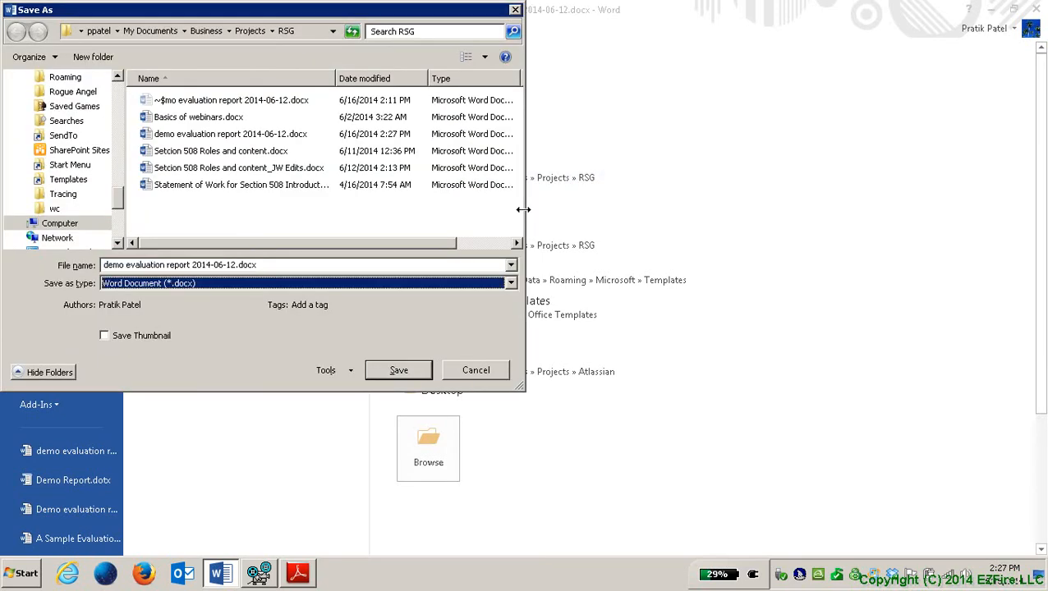
{"action": "key", "text": "p"}
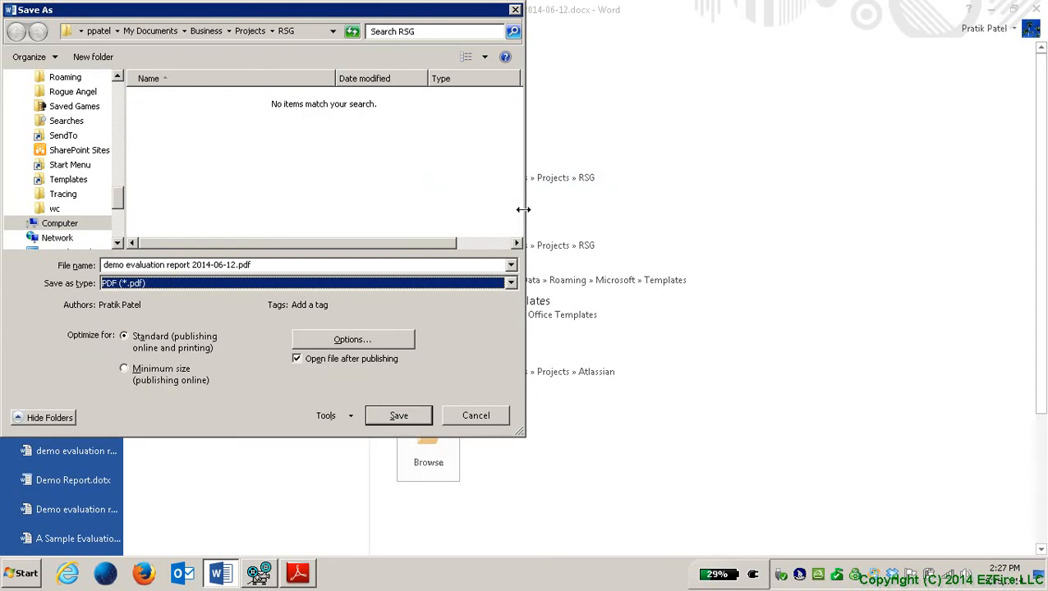
Step: Add an extra author name and open the PDF Options
{"action": "key", "text": "Tab"}
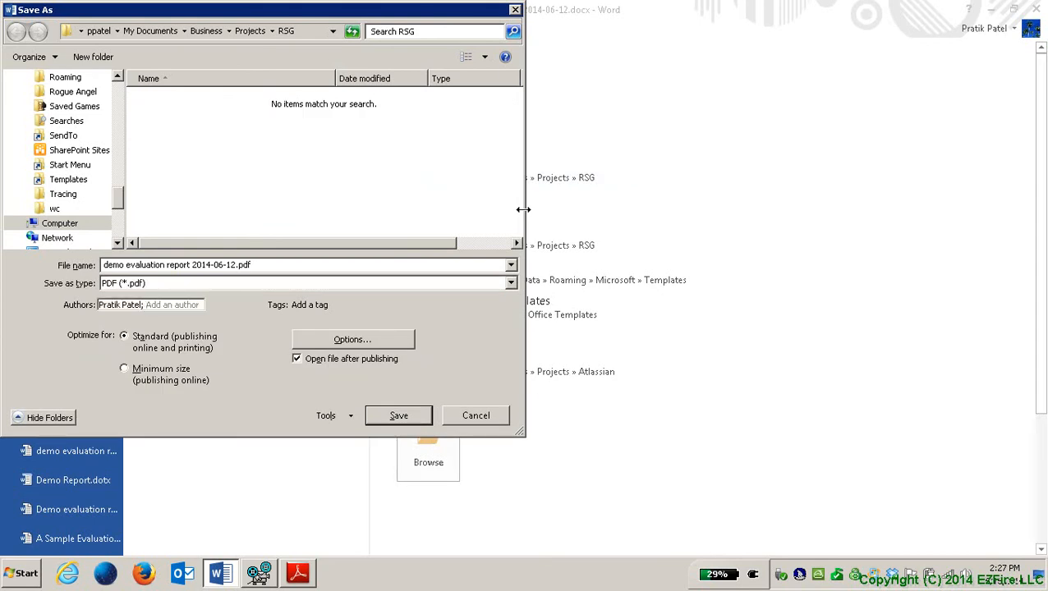
{"action": "key", "text": "Tab"}
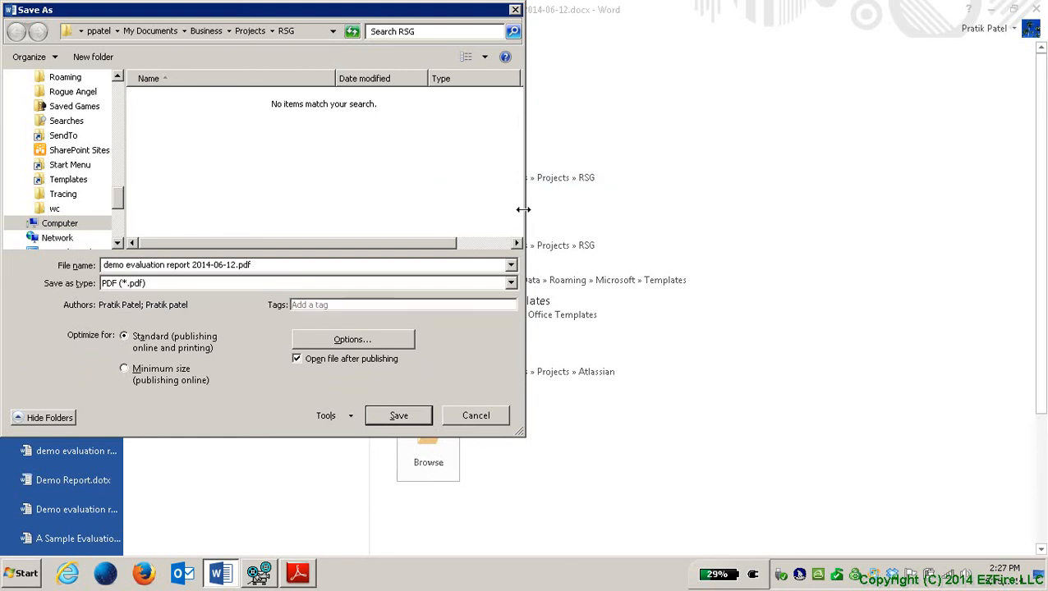
{"action": "key", "text": "shift+Tab"}
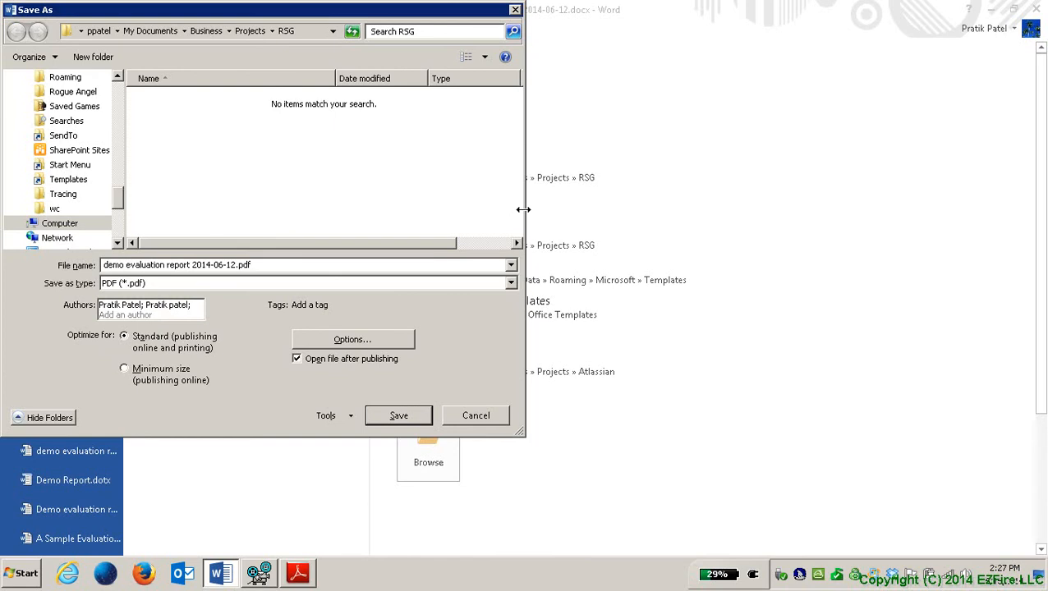
{"action": "key", "text": "Home"}
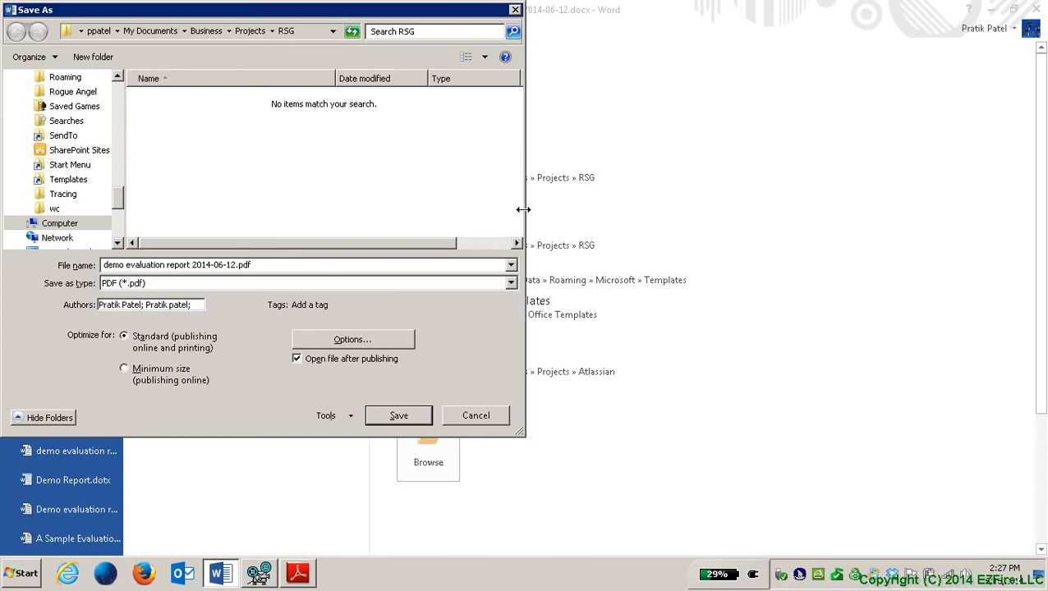
{"action": "key", "text": "Tab"}
{"action": "key", "text": "Tab"}
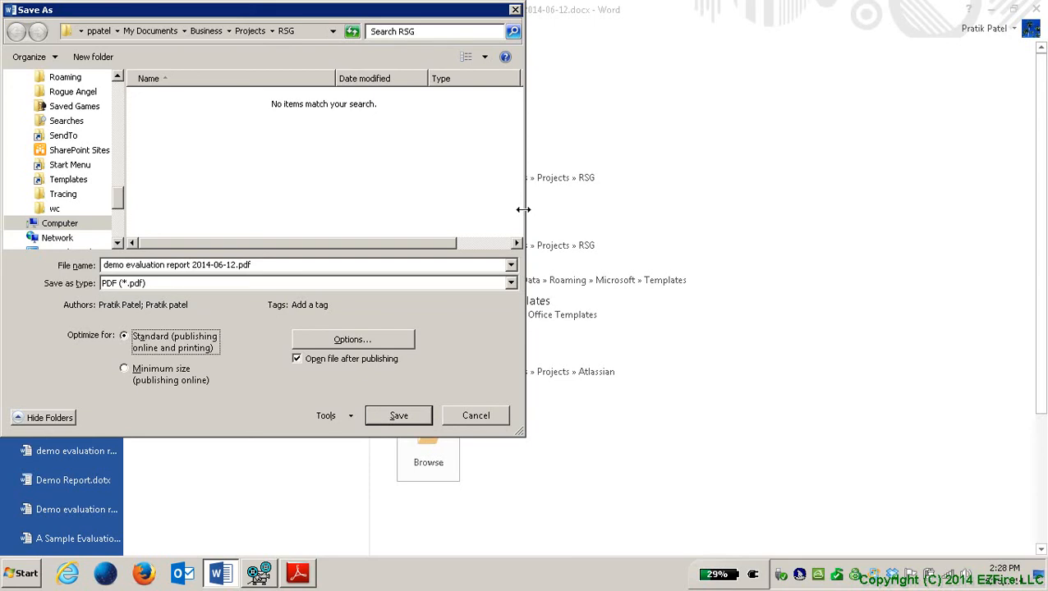
{"action": "key", "text": "Tab"}
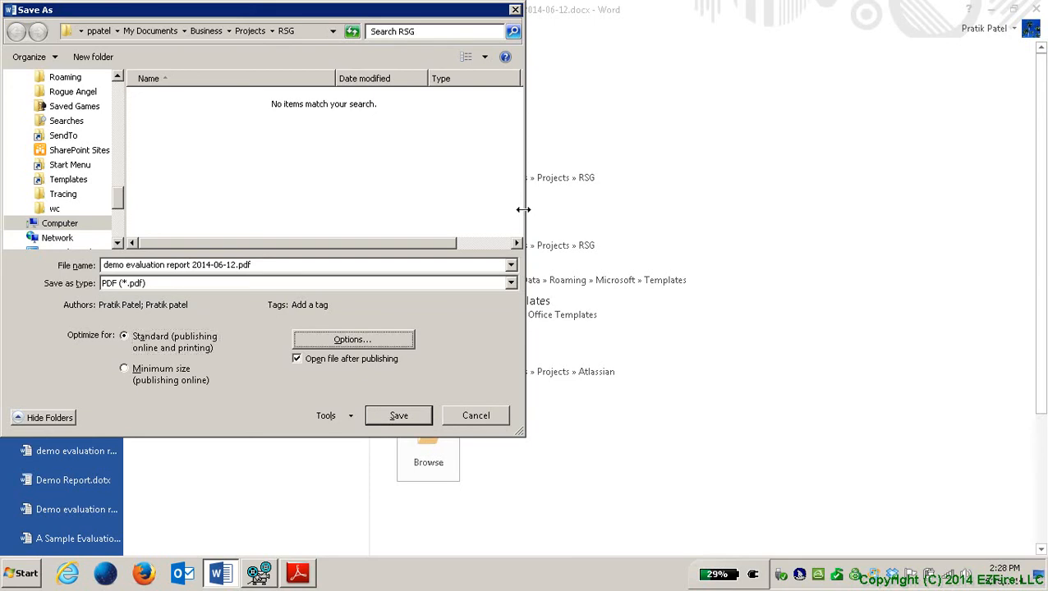
{"action": "key", "text": "Return"}
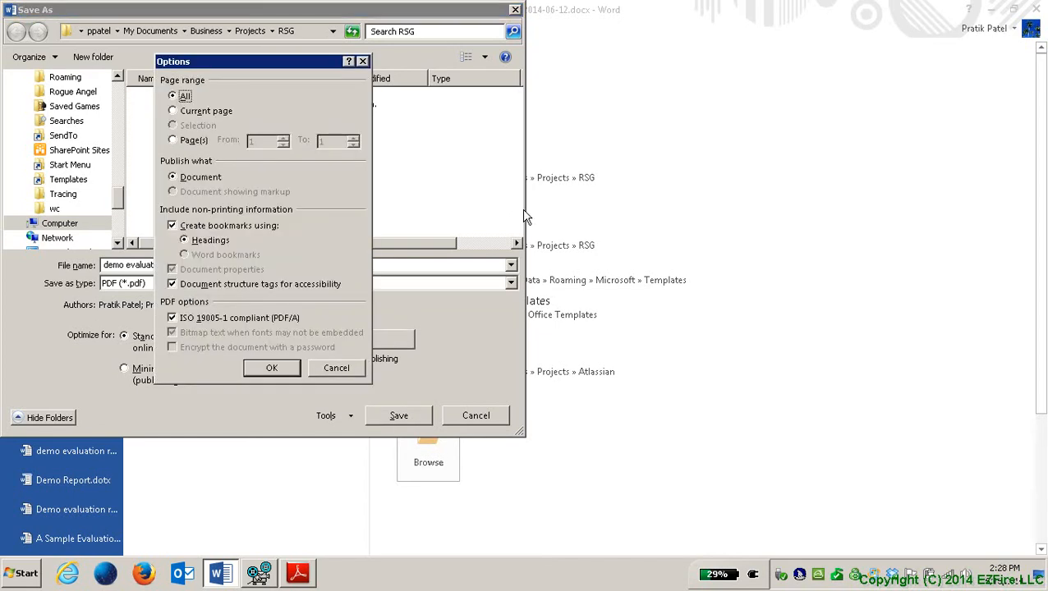
{"action": "key", "text": "Tab"}
{"action": "key", "text": "shift+Tab"}
{"action": "key", "text": "Tab"}
{"action": "key", "text": "shift+Tab"}
{"action": "key", "text": "Tab"}
{"action": "key", "text": "Tab"}
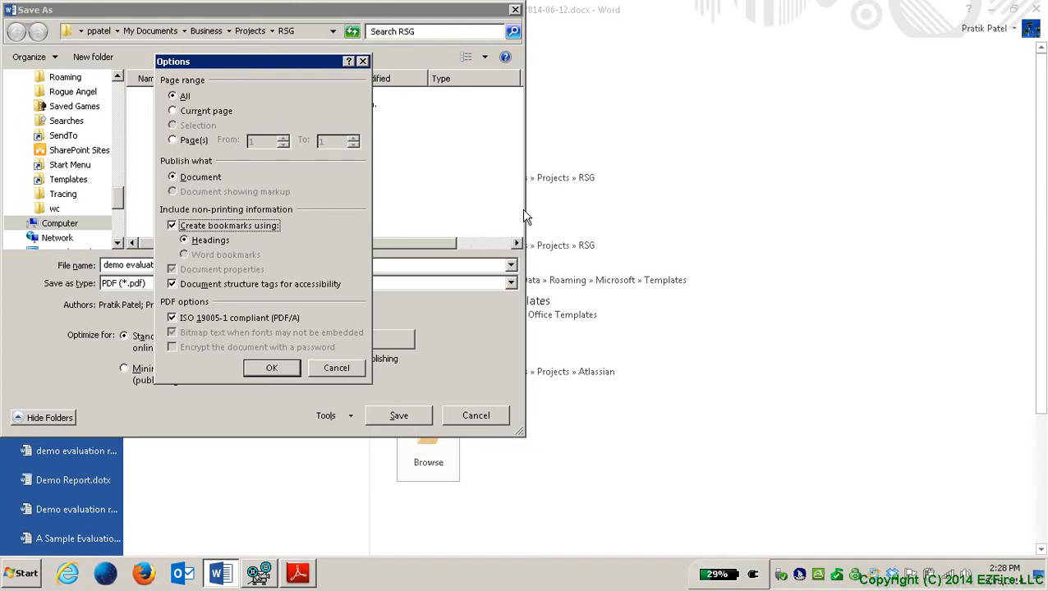
{"action": "key", "text": "Tab"}
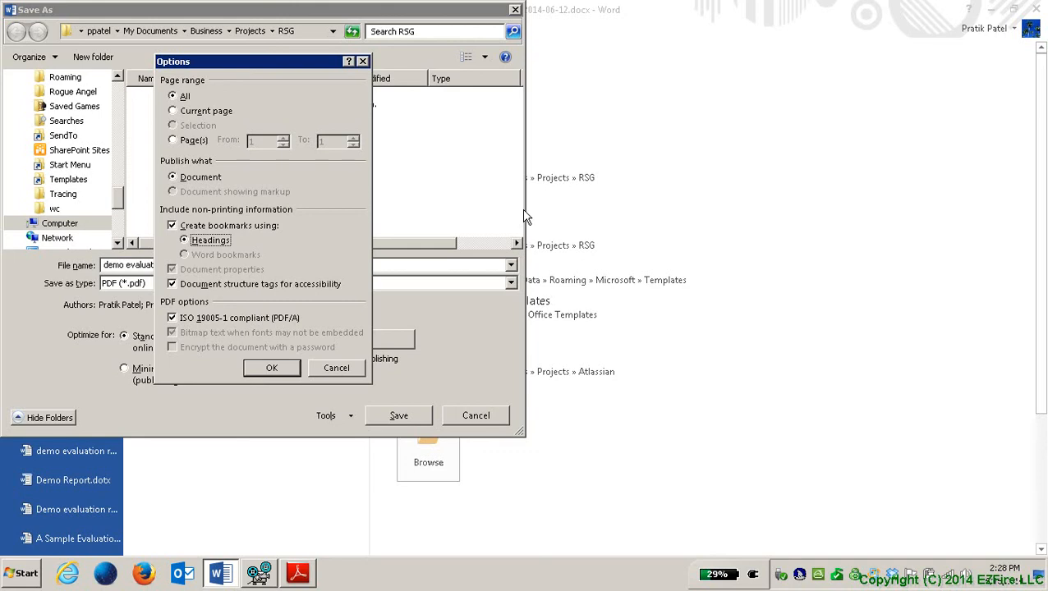
{"action": "key", "text": "Tab"}
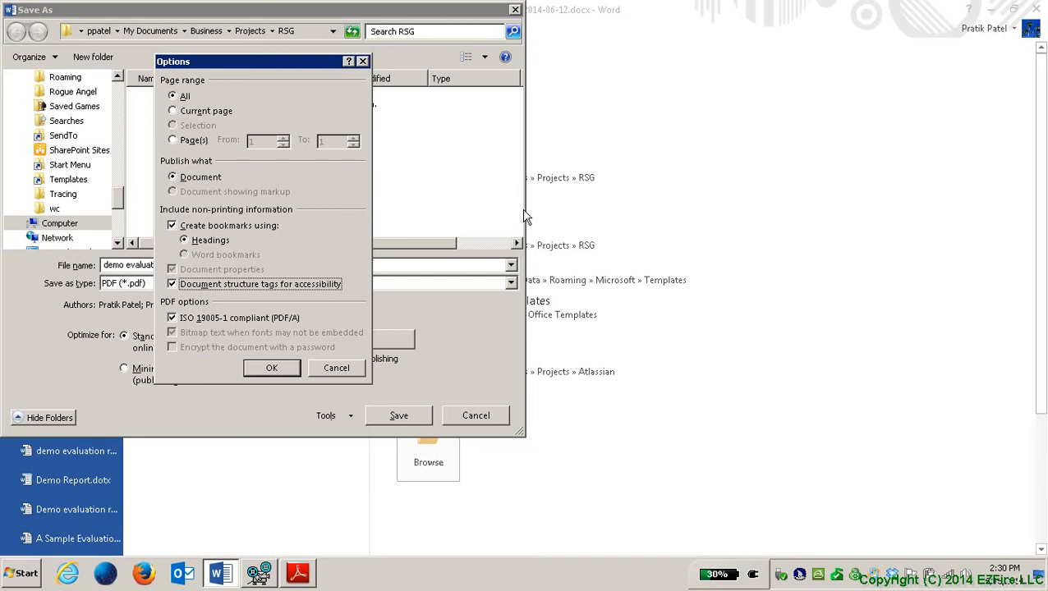
{"action": "key", "text": "Tab"}
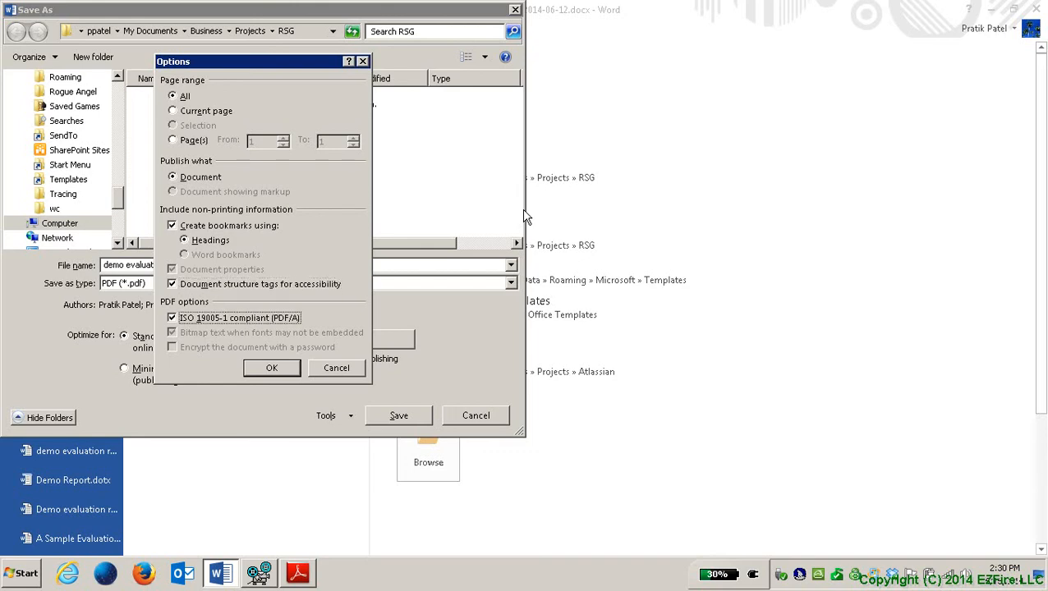
{"action": "key", "text": "Tab"}
Step: Confirm the PDF options, turn off 'Open file after publishing', and save the PDF
{"action": "key", "text": "Return"}
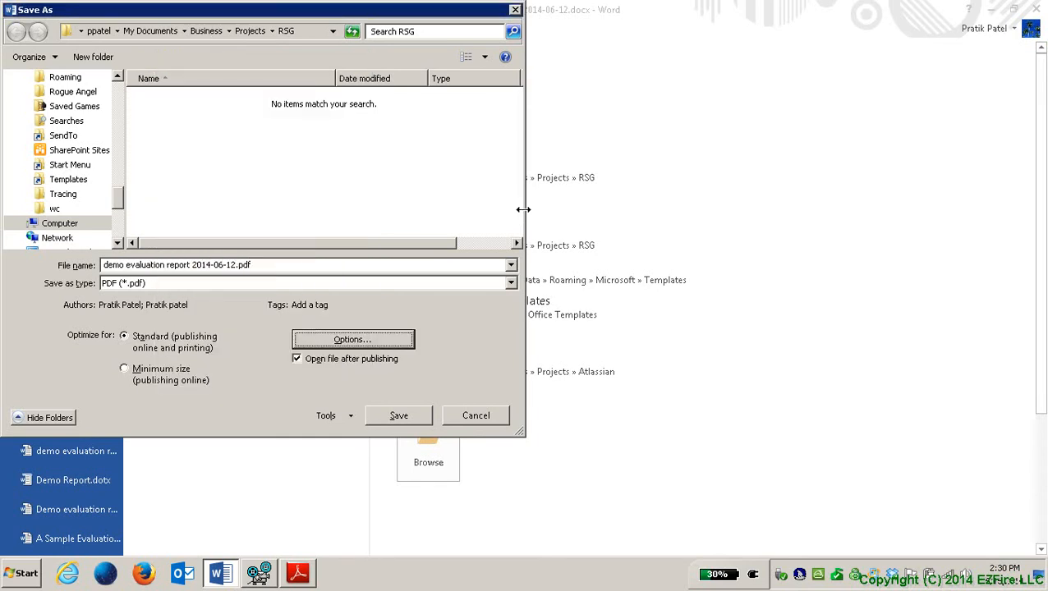
{"action": "key", "text": "Tab"}
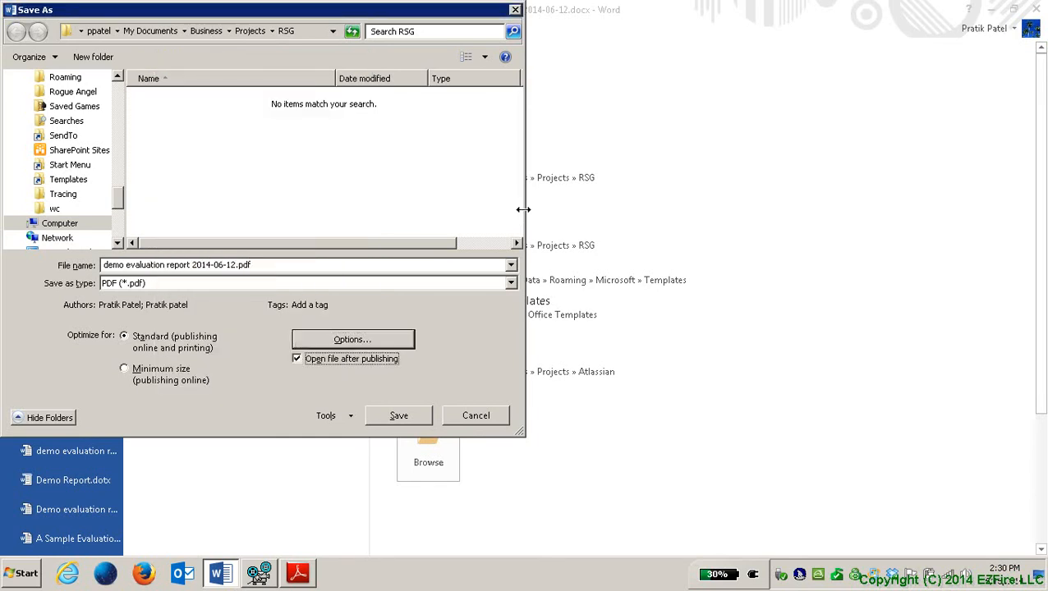
{"action": "key", "text": "space"}
{"action": "key", "text": "Tab"}
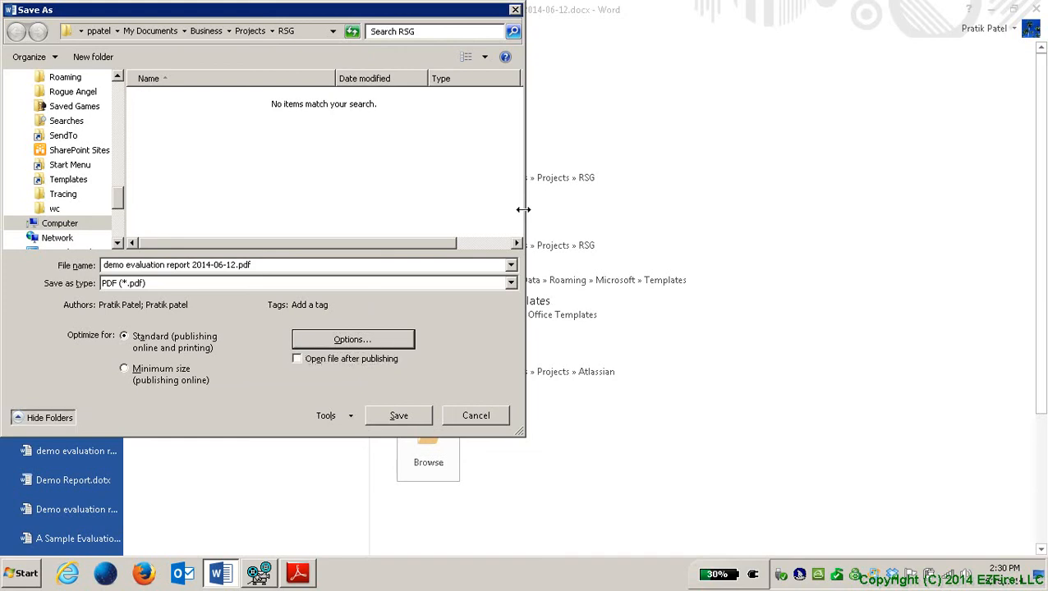
{"action": "key", "text": "Tab"}
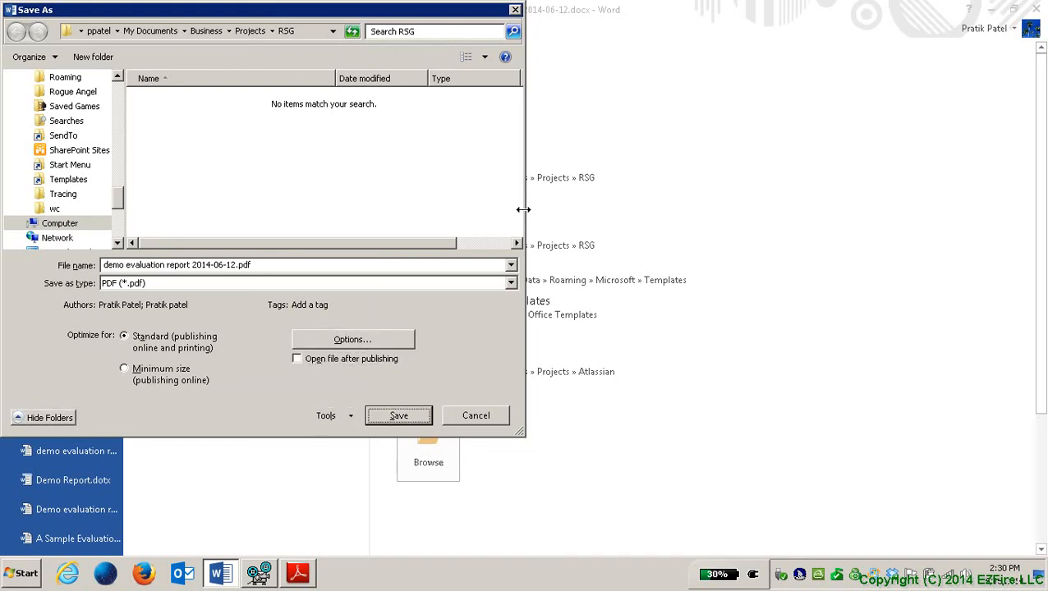
{"action": "key", "text": "Return"}
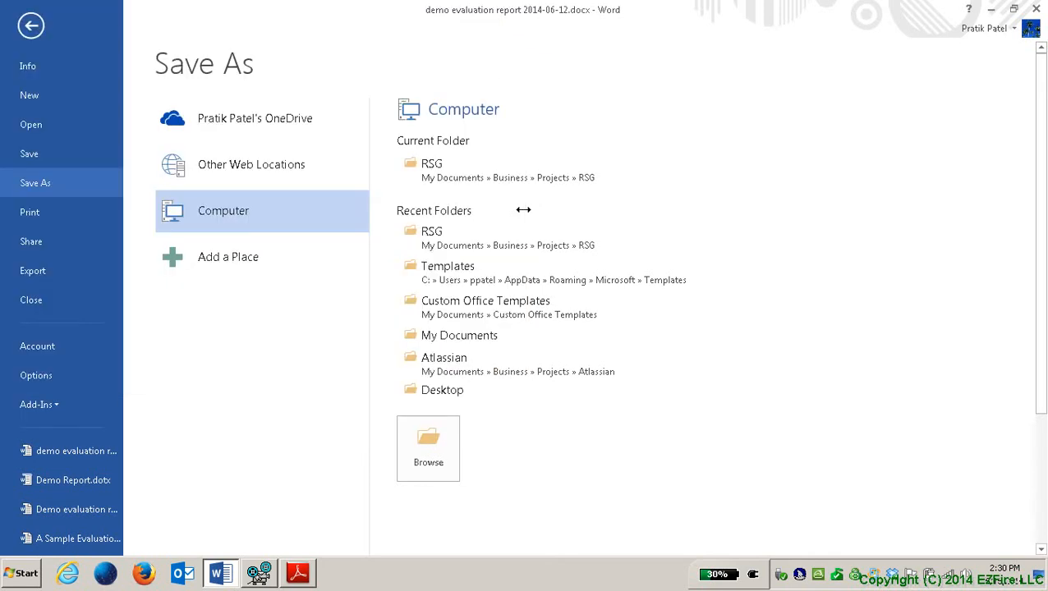